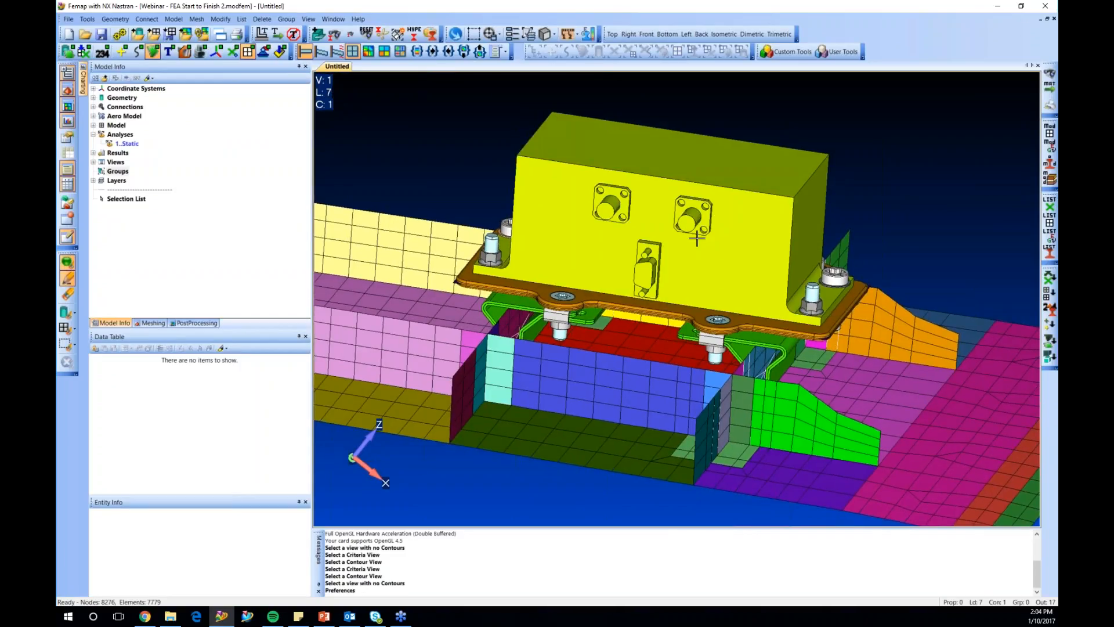
Hide the solid geometry so that only the finite element mesh is displayed
{"action": "mouse_move", "coordinate": [696, 237]}
{"action": "middle_mouse_down"}
{"action": "mouse_move", "coordinate": [668, 253]}
{"action": "mouse_move", "coordinate": [686, 257]}
{"action": "middle_mouse_up"}
{"action": "left_click", "coordinate": [152, 52]}
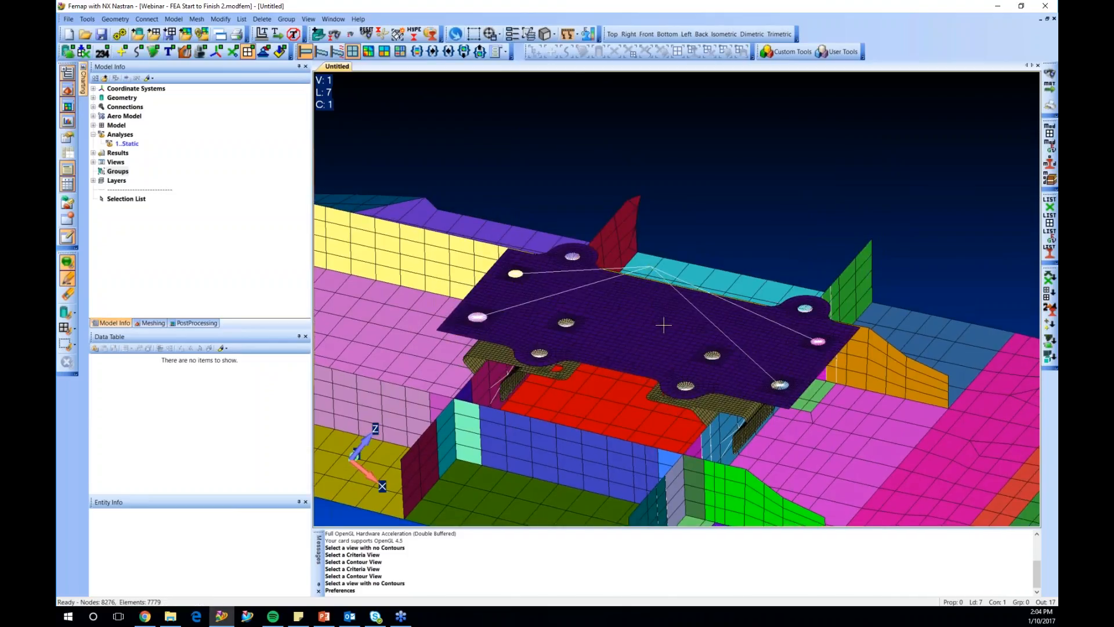
{"action": "middle_click_drag", "start_coordinate": [663, 325], "coordinate": [465, 343]}
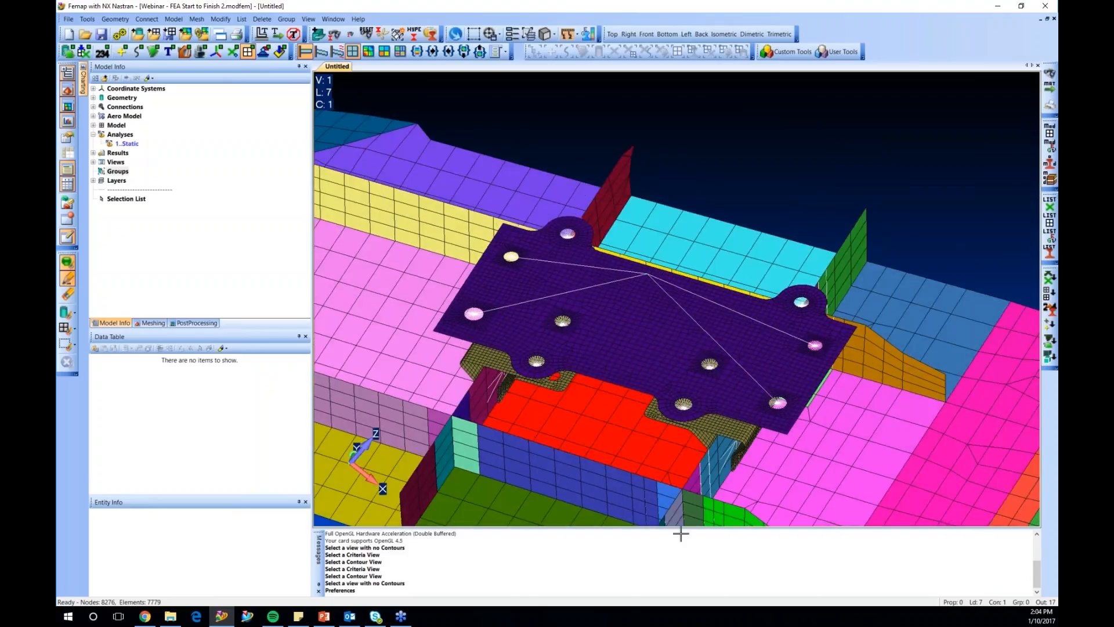
{"action": "scroll", "coordinate": [681, 533], "scroll_direction": "up", "scroll_amount": 3}
{"action": "scroll", "coordinate": [700, 410], "scroll_direction": "down", "scroll_amount": 3}
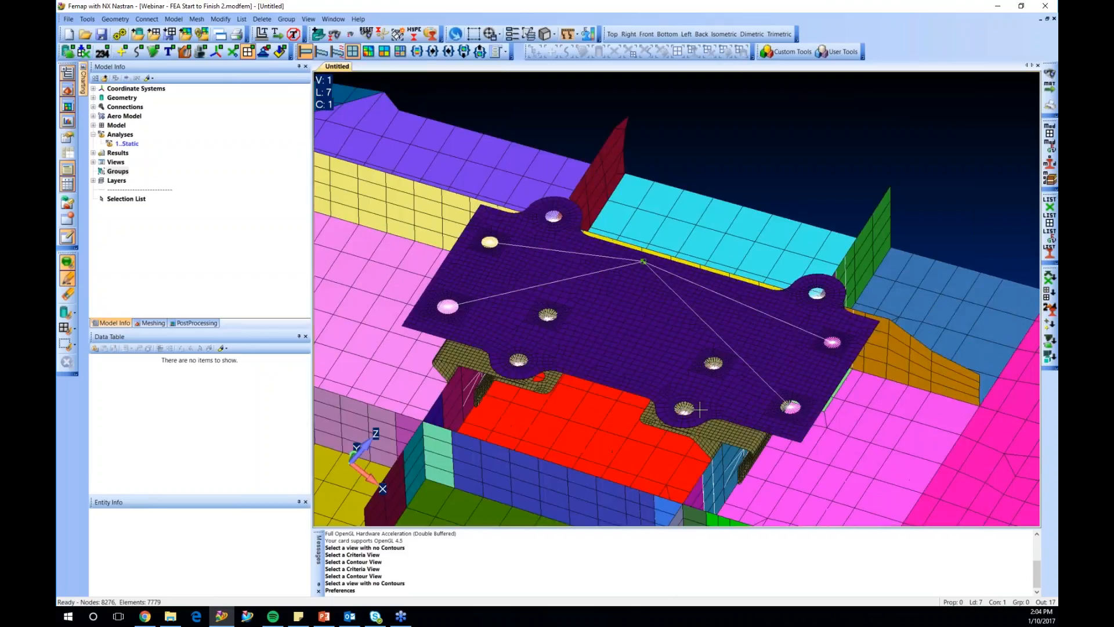
Review the load combination cases of the 1..Static analysis set in the Analysis Set Manager, enlarging the manager for readability
{"action": "left_click", "coordinate": [127, 144]}
{"action": "right_click", "coordinate": [126, 144]}
{"action": "left_click", "coordinate": [152, 149]}
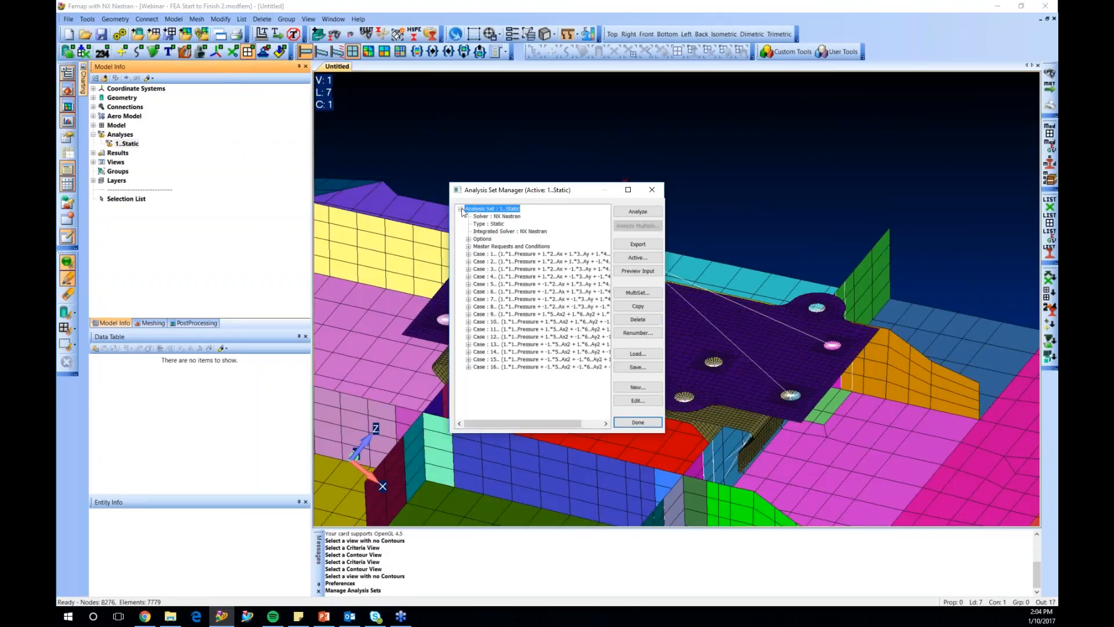
{"action": "left_click_drag", "start_coordinate": [665, 248], "coordinate": [727, 235]}
{"action": "left_click_drag", "start_coordinate": [591, 190], "coordinate": [605, 174]}
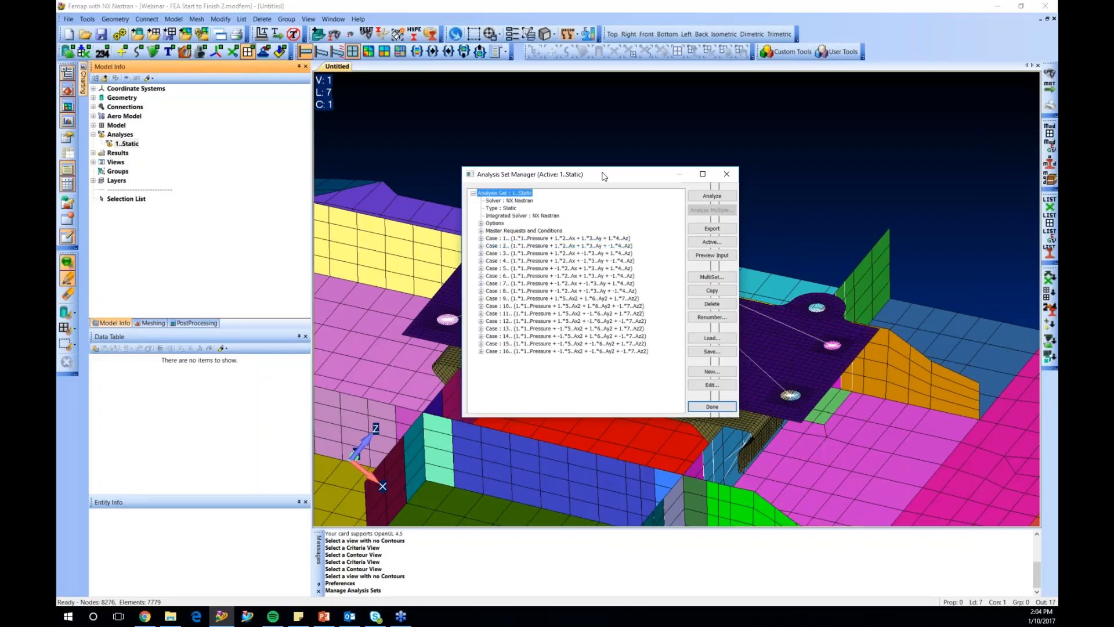
{"action": "left_click_drag", "start_coordinate": [602, 177], "coordinate": [598, 178]}
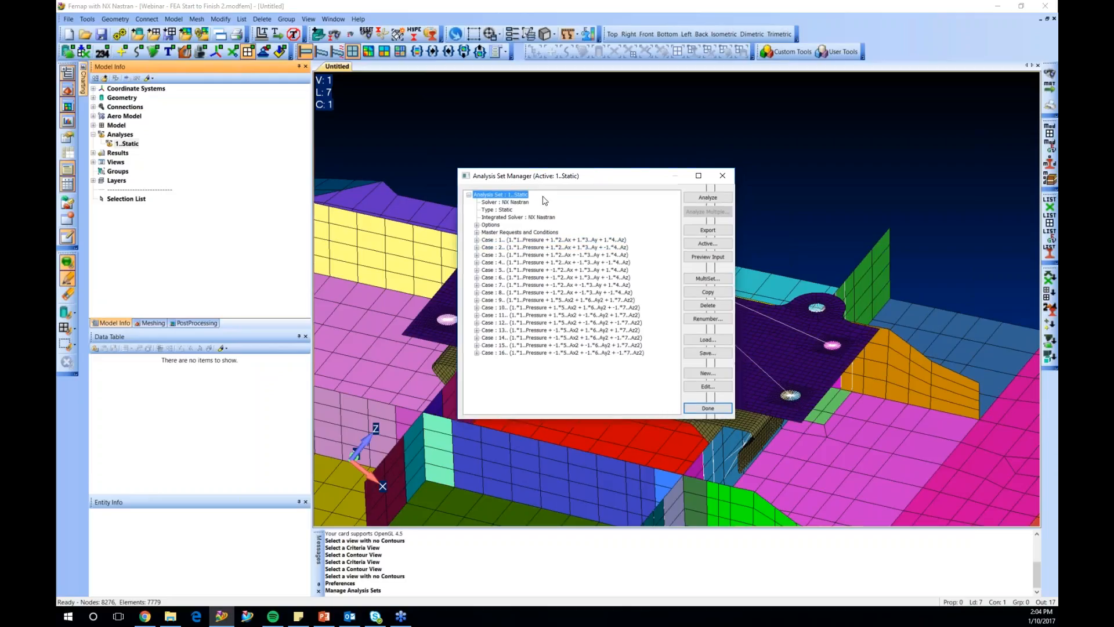
{"action": "key", "text": "Left"}
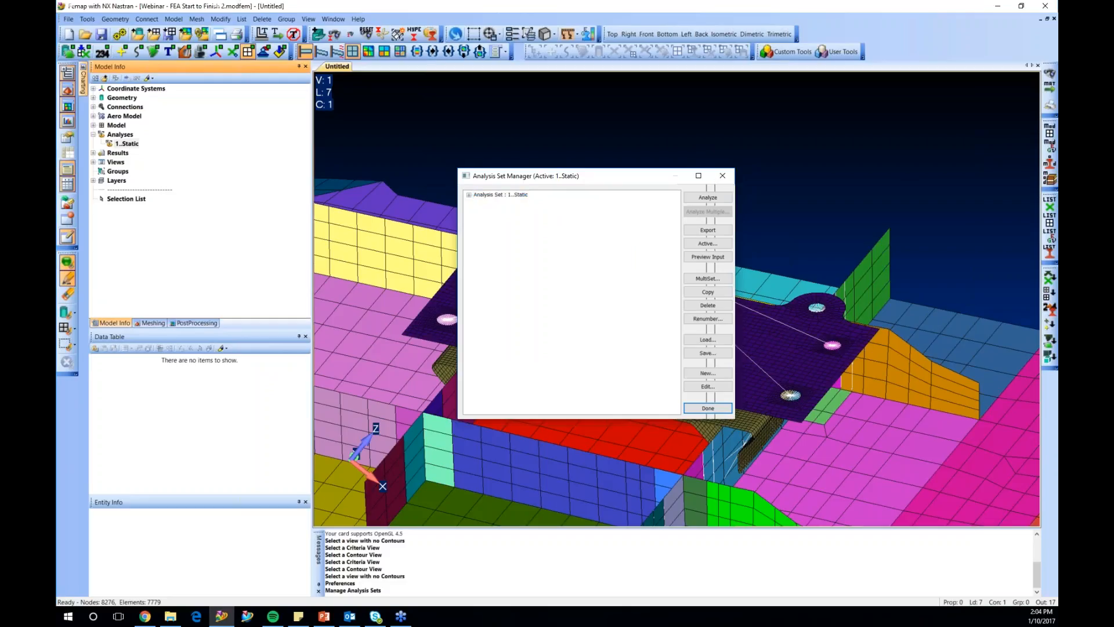
{"action": "left_click", "coordinate": [722, 175]}
Solve the 1..Static analysis set and collapse the analysis monitor while it runs
{"action": "right_click", "coordinate": [134, 144]}
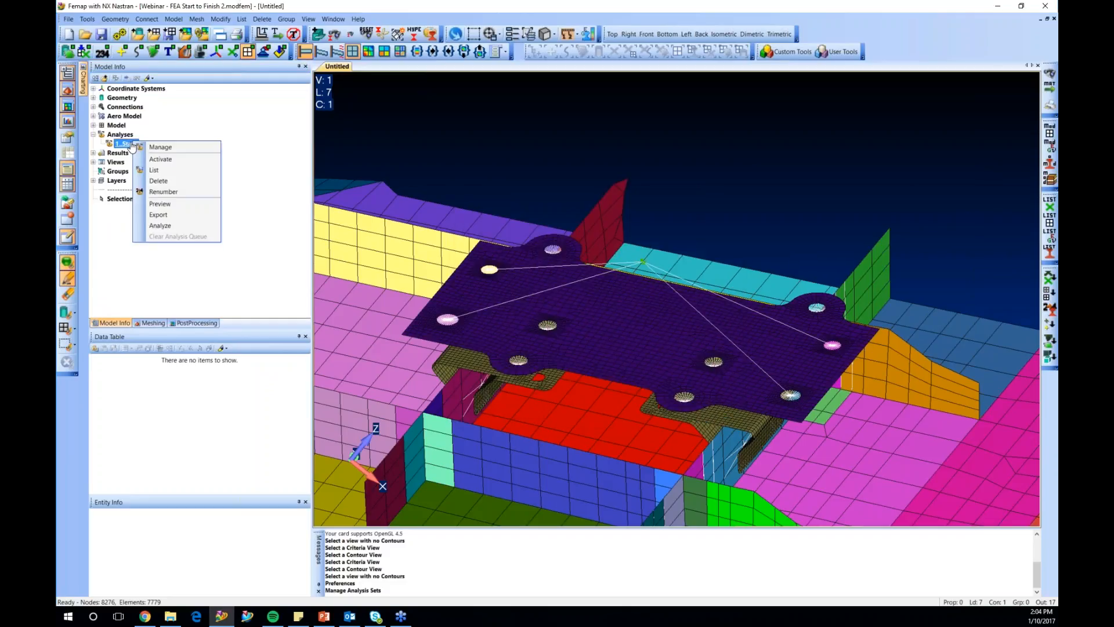
{"action": "left_click", "coordinate": [160, 226]}
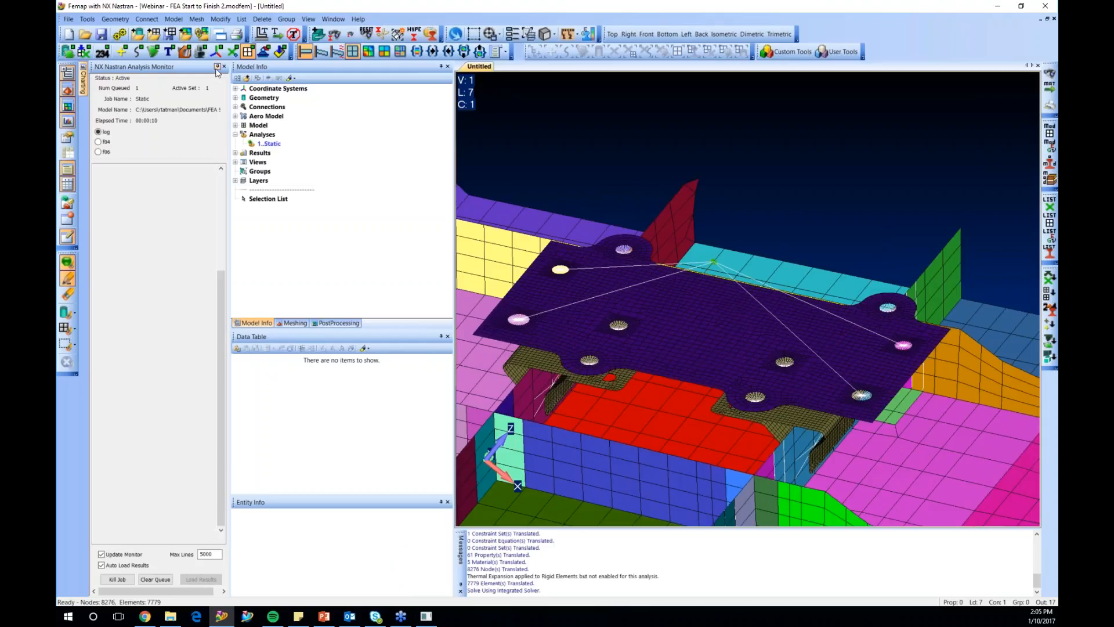
{"action": "left_click", "coordinate": [217, 67]}
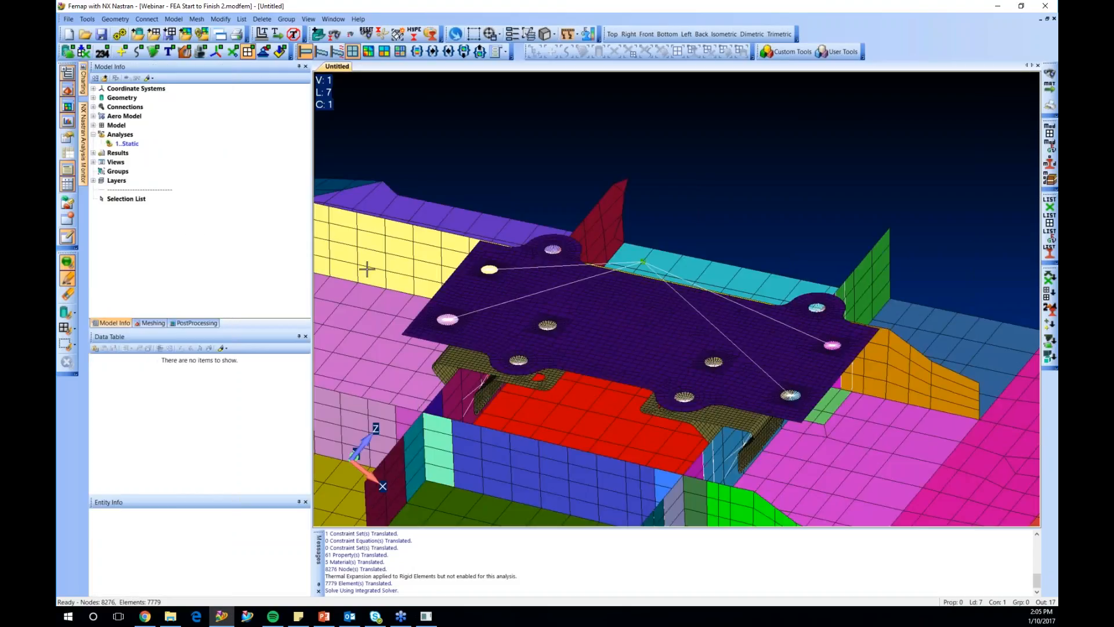
{"action": "left_click", "coordinate": [83, 120]}
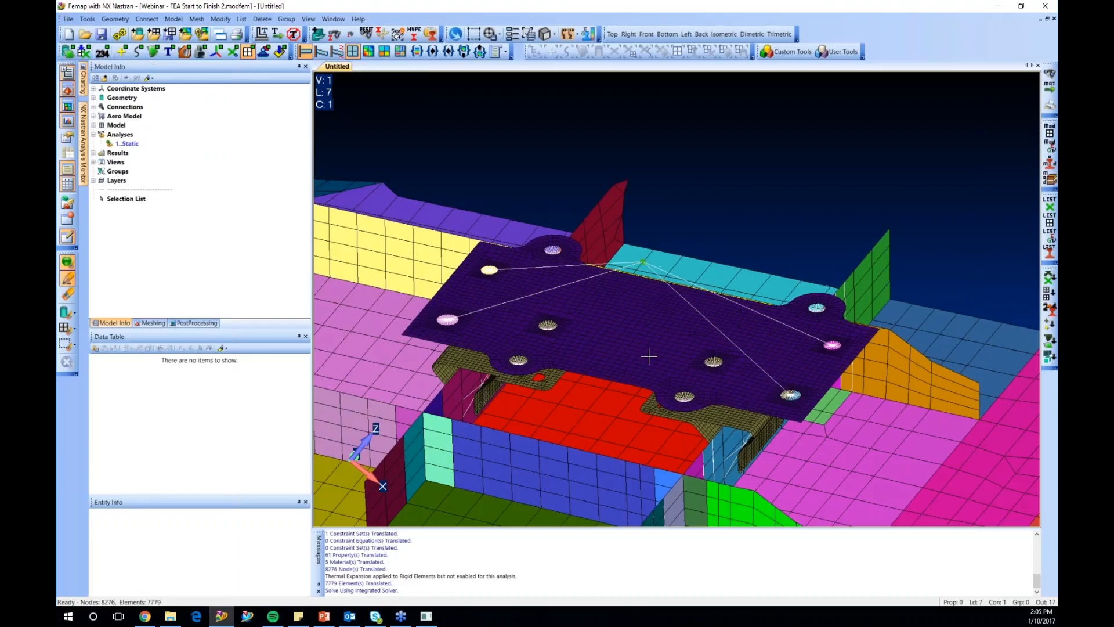
Delete the two existing envelope output sets from the 1..Static results study, without preserving undo
{"action": "middle_click_drag", "start_coordinate": [649, 356], "coordinate": [652, 277], "text": "ctrl"}
{"action": "scroll", "coordinate": [641, 282], "scroll_direction": "down", "scroll_amount": 2}
{"action": "left_click", "coordinate": [93, 153]}
{"action": "left_click", "coordinate": [109, 172]}
{"action": "left_click", "coordinate": [156, 180]}
{"action": "left_click", "coordinate": [161, 189], "text": "shift"}
{"action": "key", "text": "Delete"}
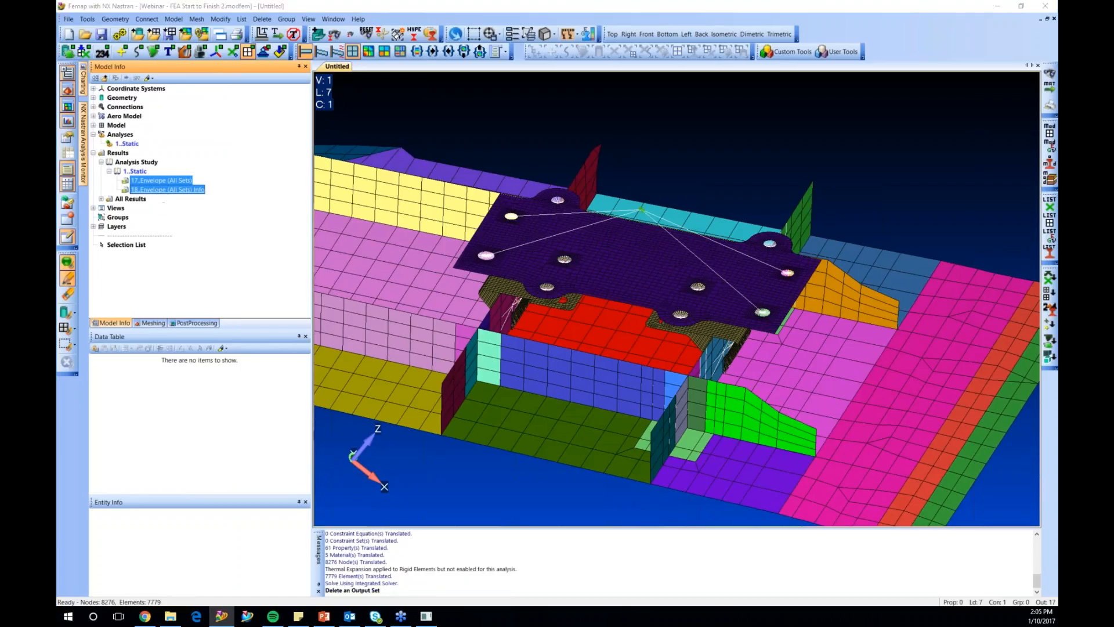
{"action": "left_click", "coordinate": [601, 323]}
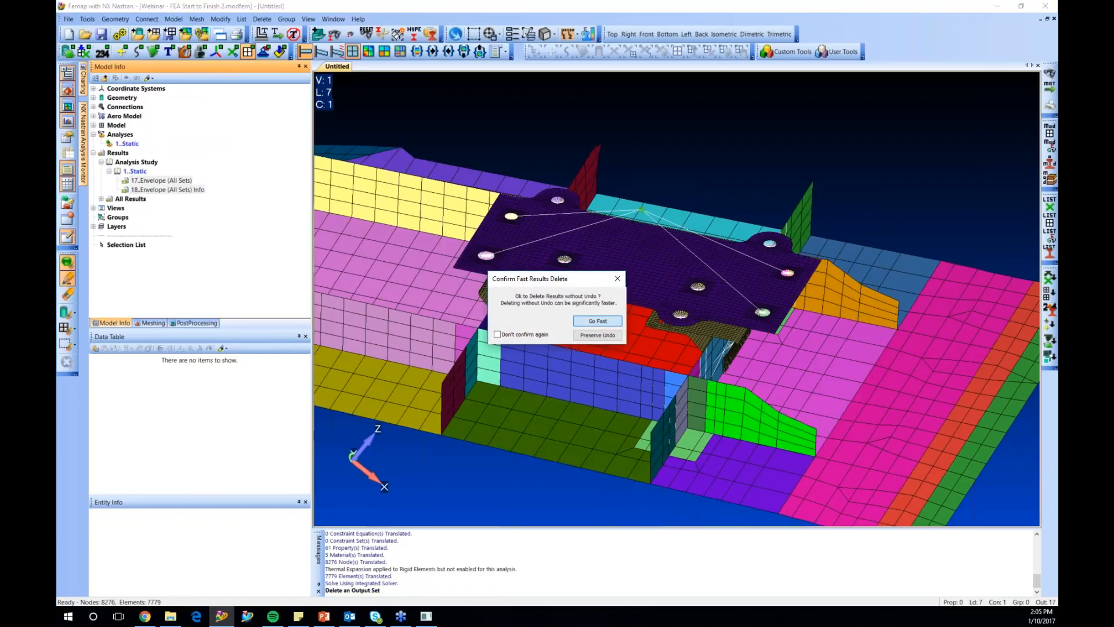
{"action": "left_click", "coordinate": [597, 321]}
Check the solver's progress and examine the output sets listed under the 1..Static results study
{"action": "mouse_move", "coordinate": [84, 136]}
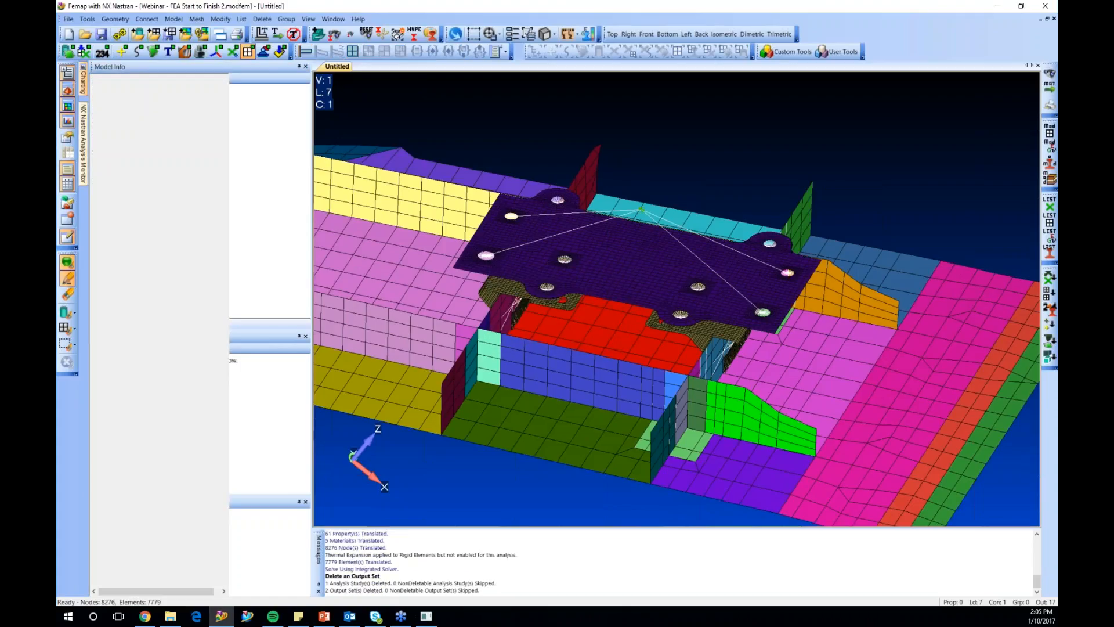
{"action": "left_click", "coordinate": [130, 281]}
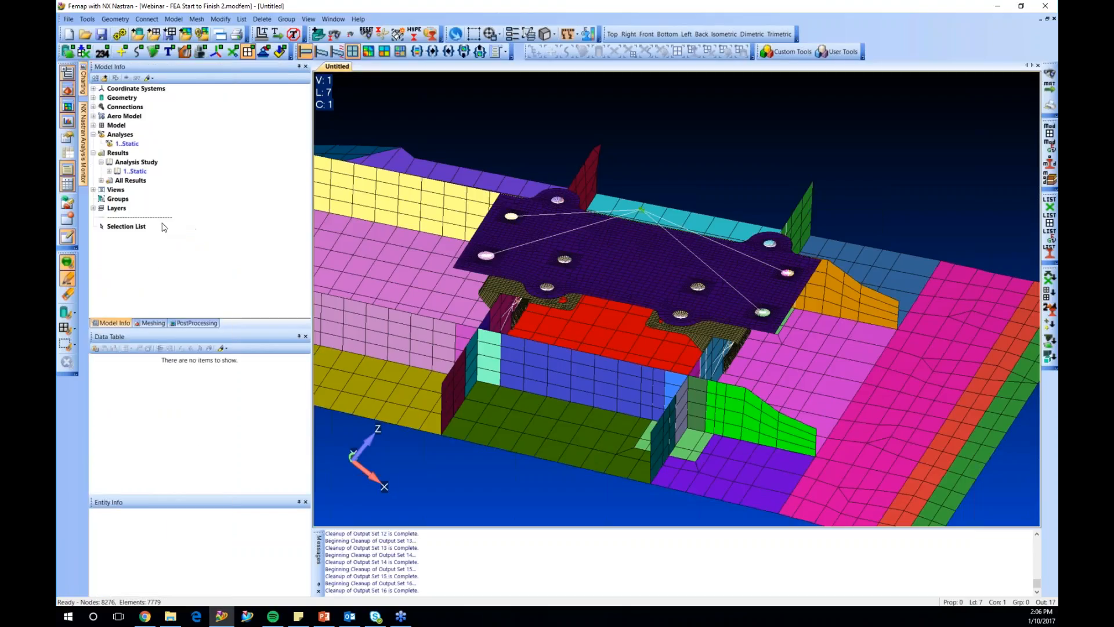
{"action": "double_click", "coordinate": [117, 173]}
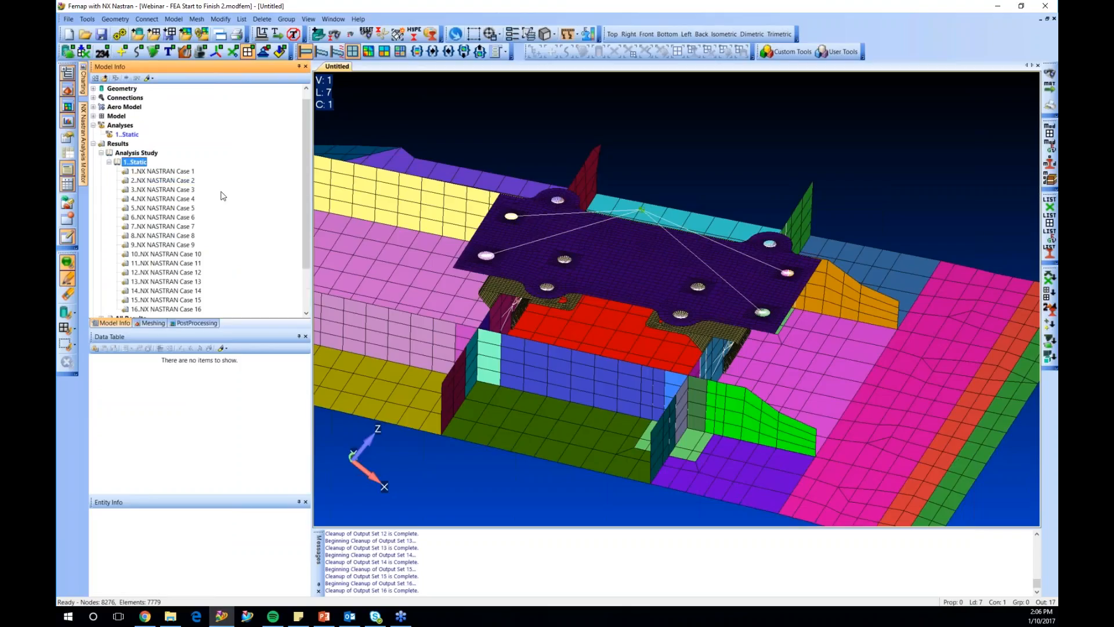
{"action": "scroll", "coordinate": [221, 193], "scroll_direction": "down", "scroll_amount": 1}
{"action": "left_click", "coordinate": [156, 144]}
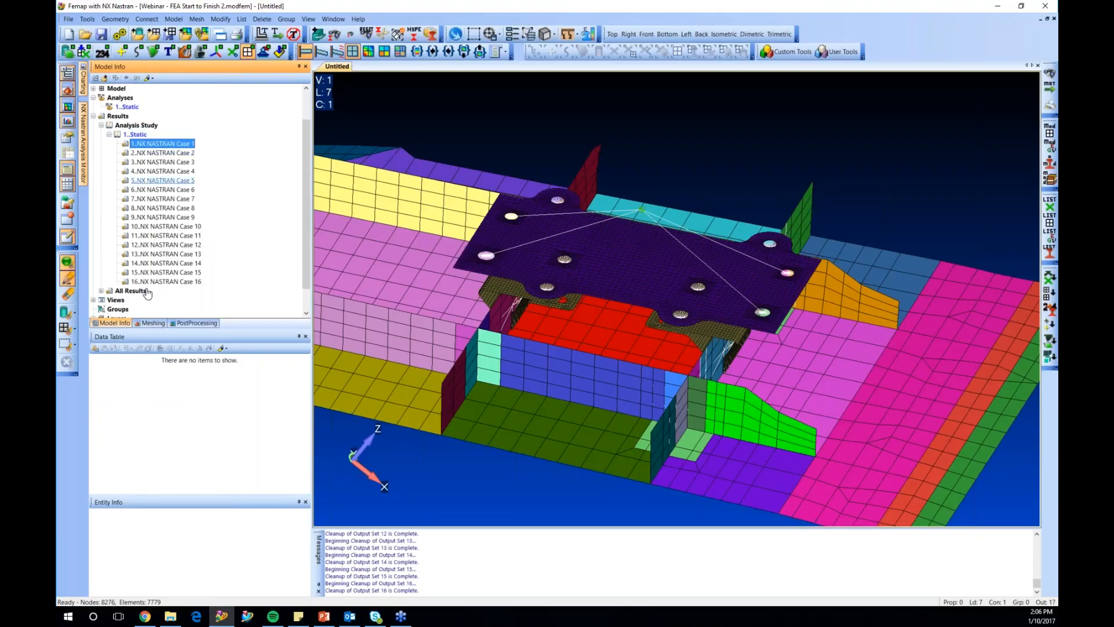
{"action": "left_click", "coordinate": [163, 282]}
{"action": "left_click", "coordinate": [162, 282], "text": "shift"}
{"action": "left_click", "coordinate": [193, 272]}
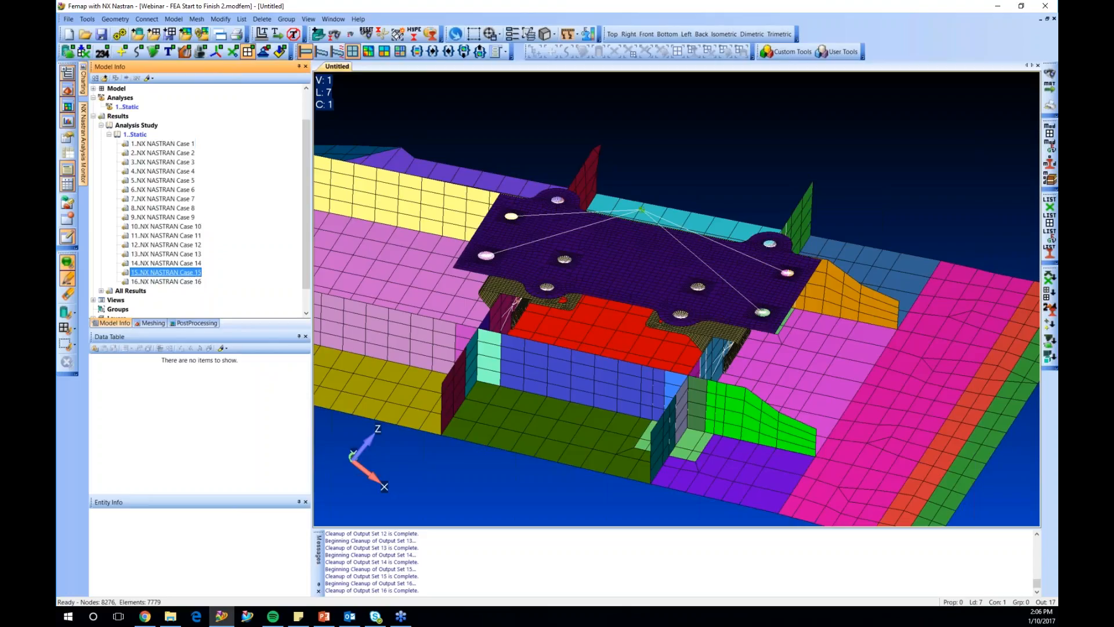
{"action": "left_click", "coordinate": [179, 145]}
{"action": "left_click", "coordinate": [180, 283]}
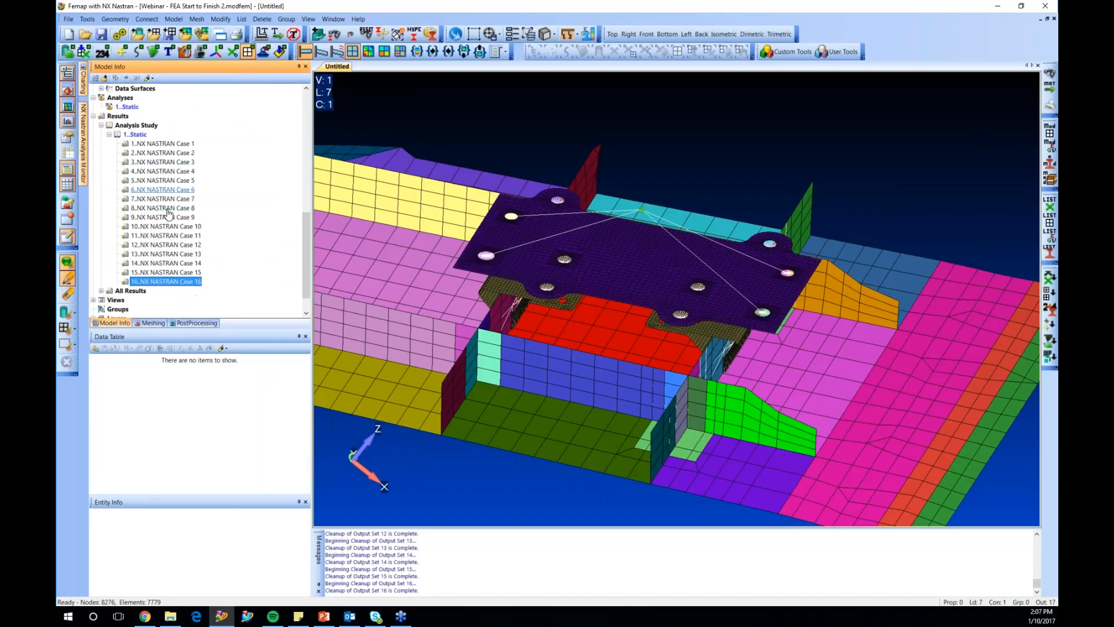
{"action": "left_click", "coordinate": [135, 135]}
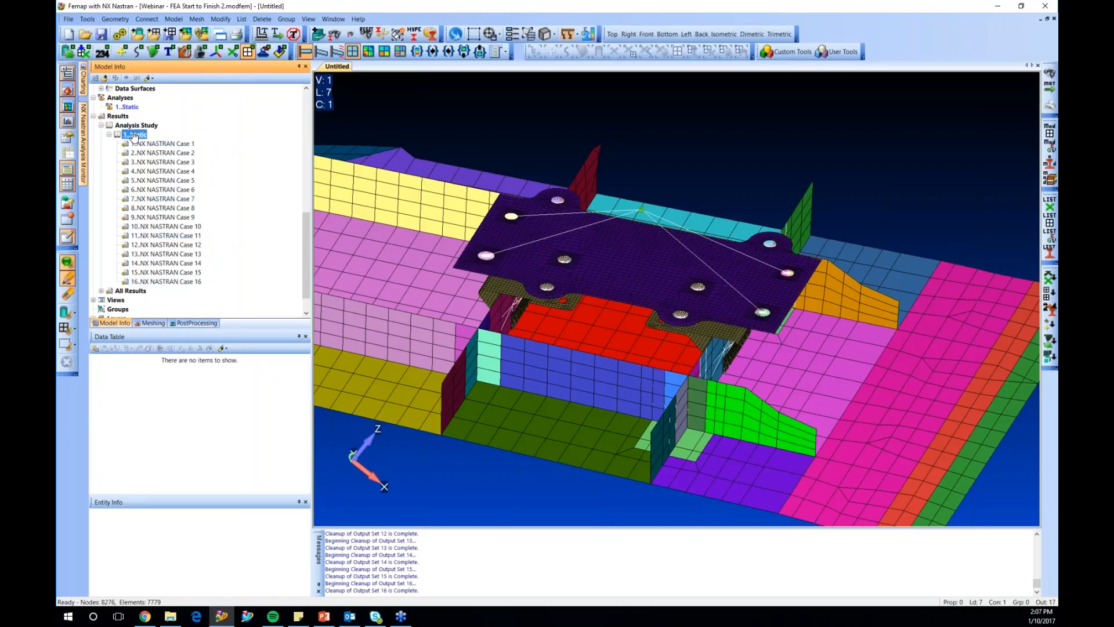
Set the Nastran output set titles to 2..SUBTITLE in the results preferences
{"action": "left_click", "coordinate": [68, 19]}
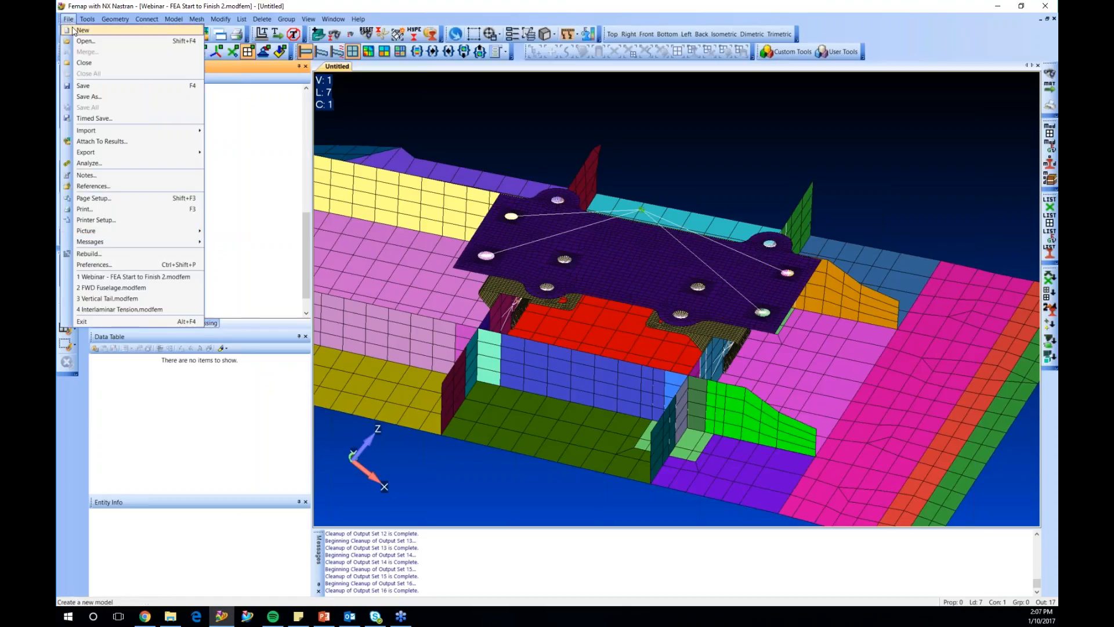
{"action": "left_click", "coordinate": [88, 256]}
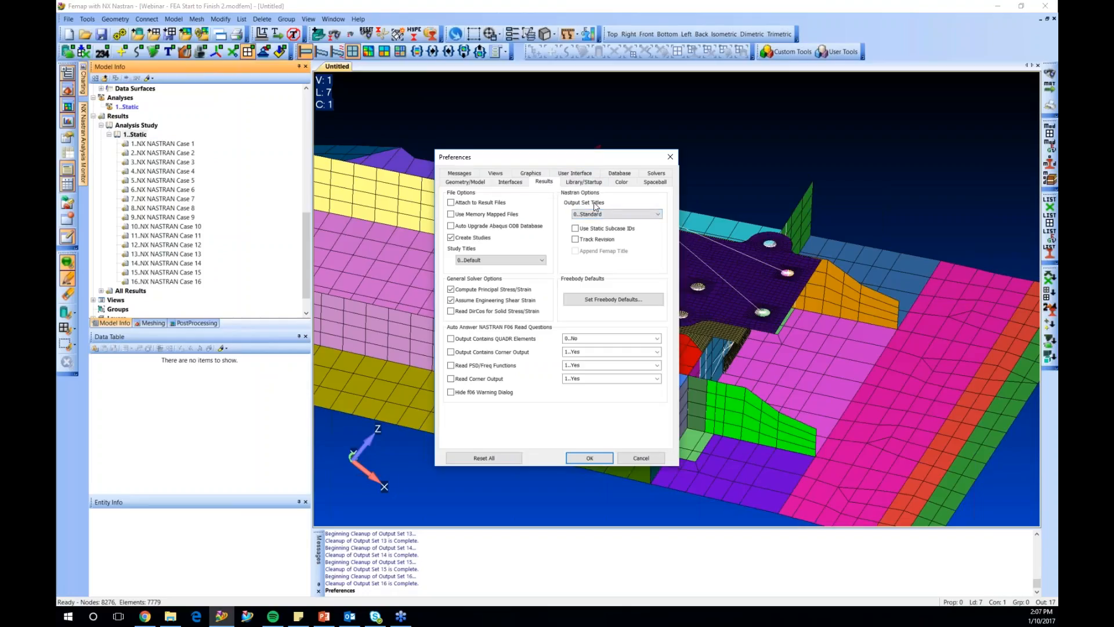
{"action": "left_click", "coordinate": [602, 214]}
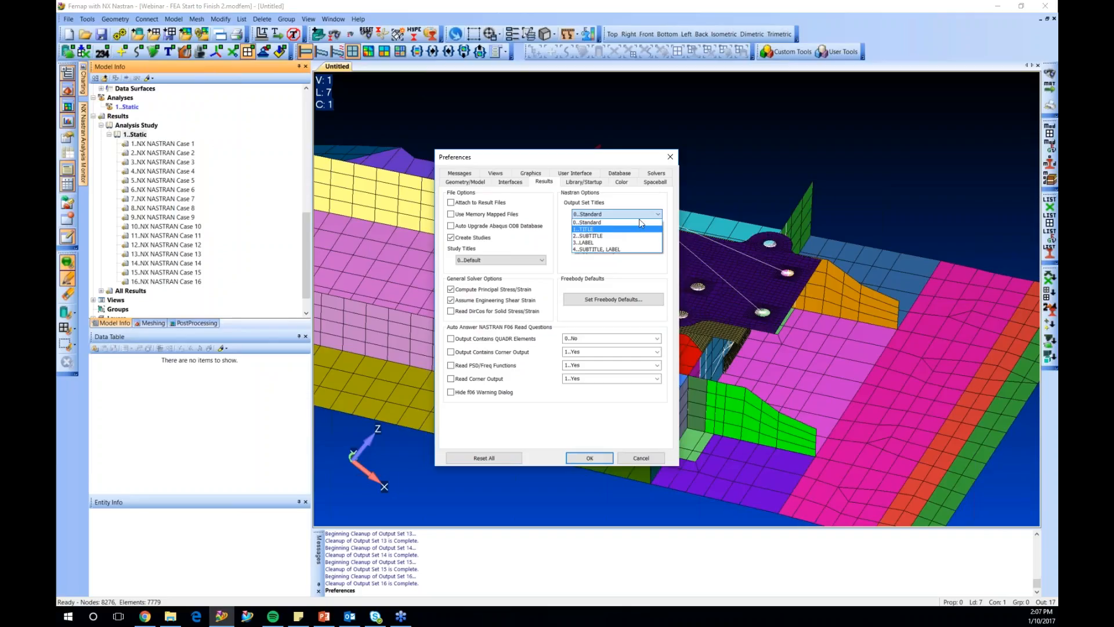
{"action": "left_click", "coordinate": [624, 240]}
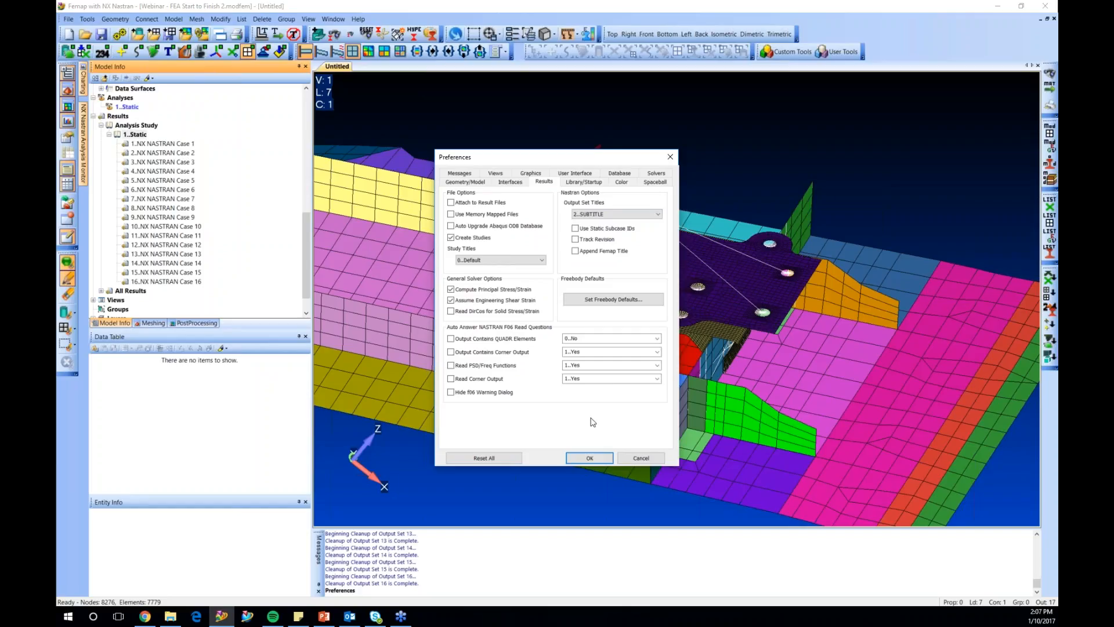
{"action": "left_click", "coordinate": [590, 458]}
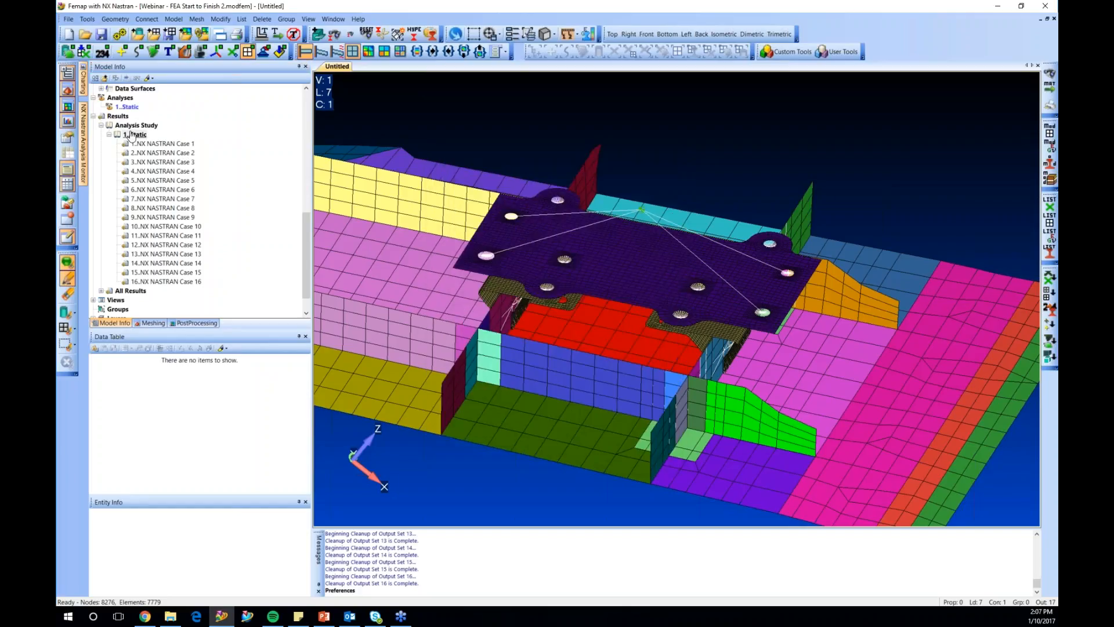
Rerun the static analysis to load a second results study with subtitle-based output set titles
{"action": "right_click", "coordinate": [131, 134]}
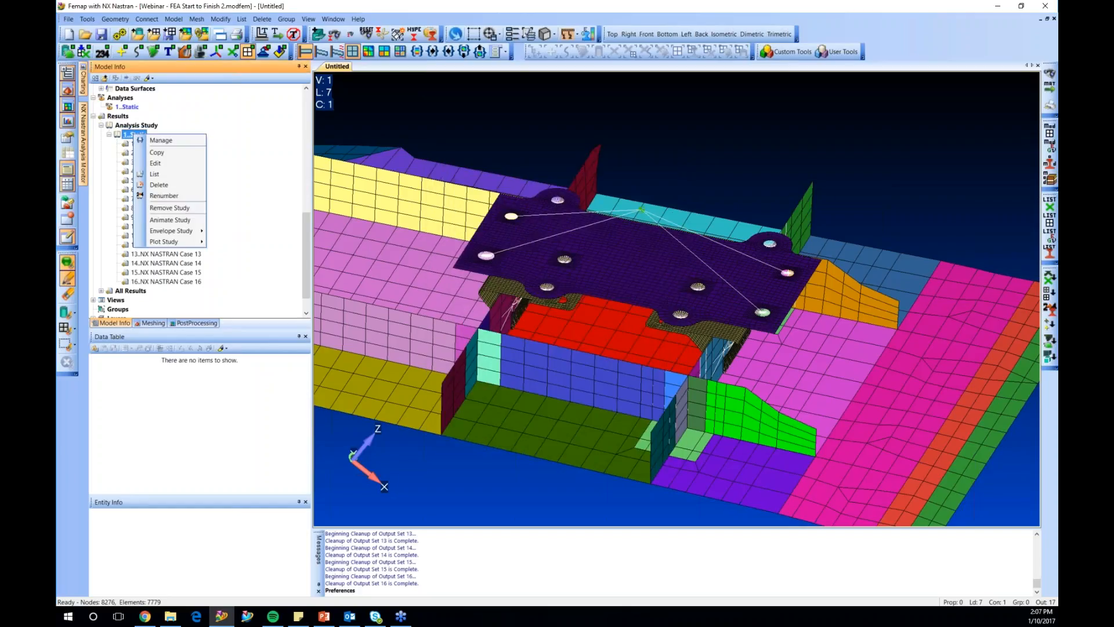
{"action": "left_click", "coordinate": [132, 134]}
{"action": "key", "text": "alt+Tab"}
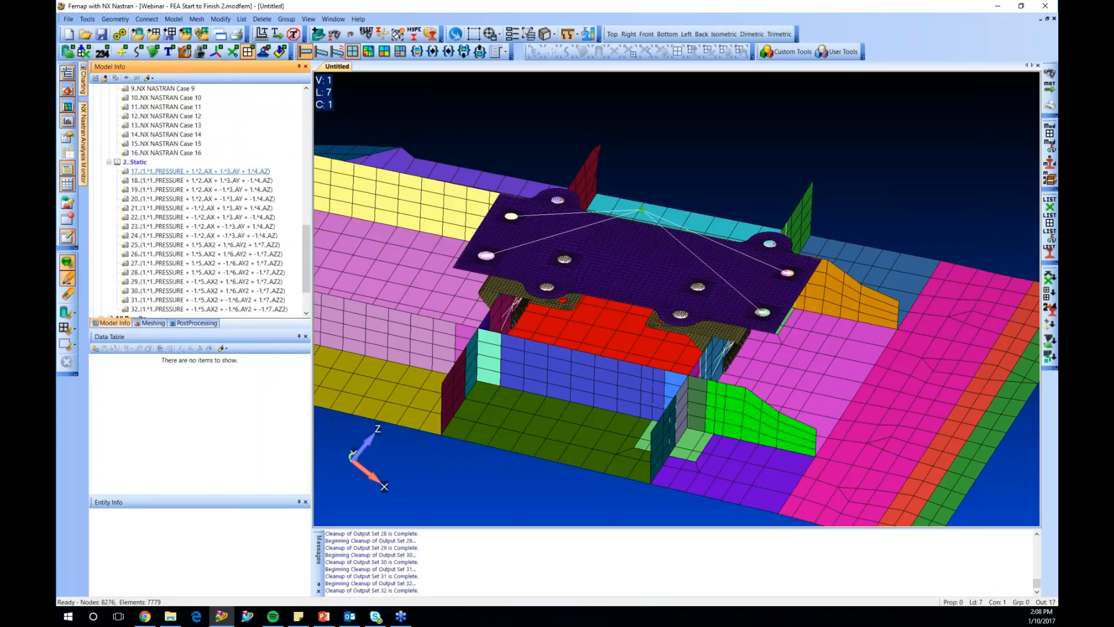
Create a Max Absolute Value envelope from output sets 17 through 32 of the 2..Static study
{"action": "left_click", "coordinate": [221, 172]}
{"action": "scroll", "coordinate": [230, 277], "scroll_direction": "down", "scroll_amount": 1}
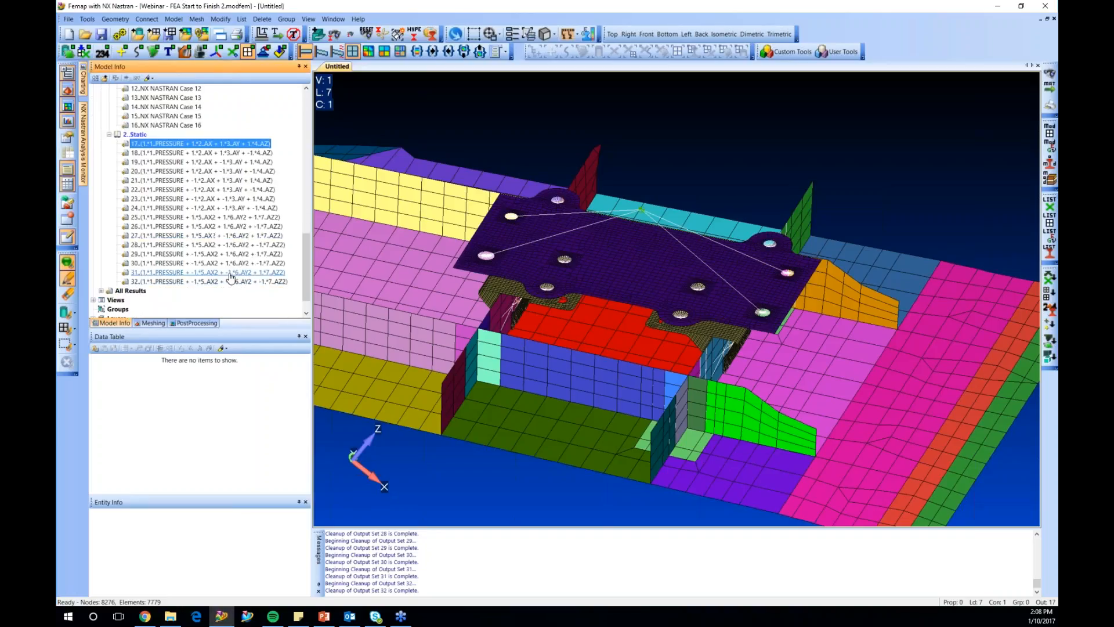
{"action": "left_click", "coordinate": [227, 281], "text": "shift"}
{"action": "right_click", "coordinate": [207, 230]}
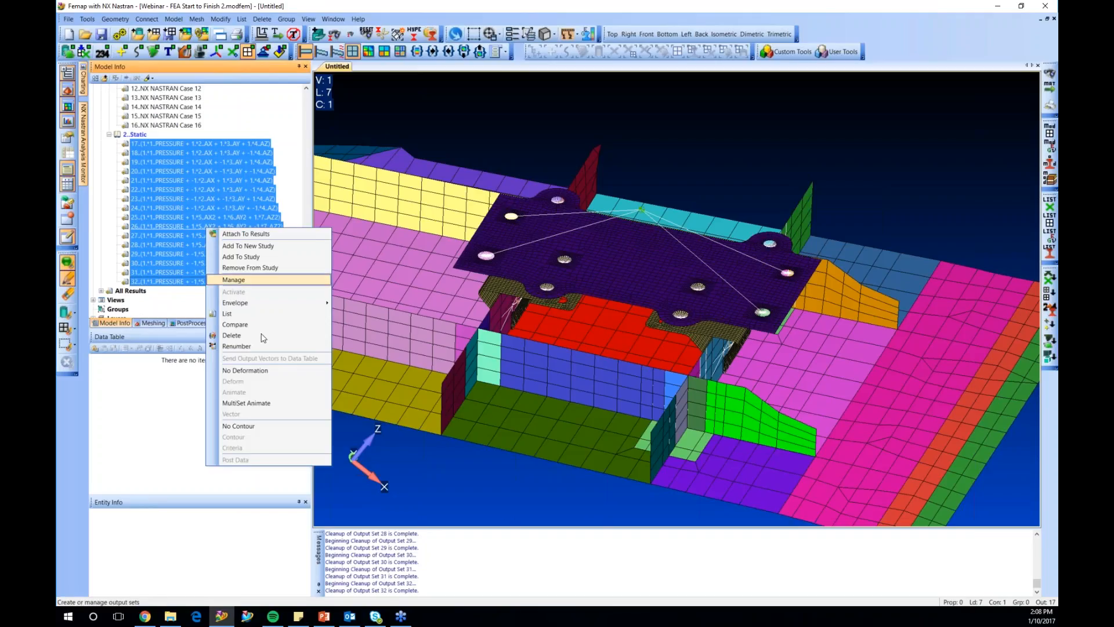
{"action": "mouse_move", "coordinate": [266, 303]}
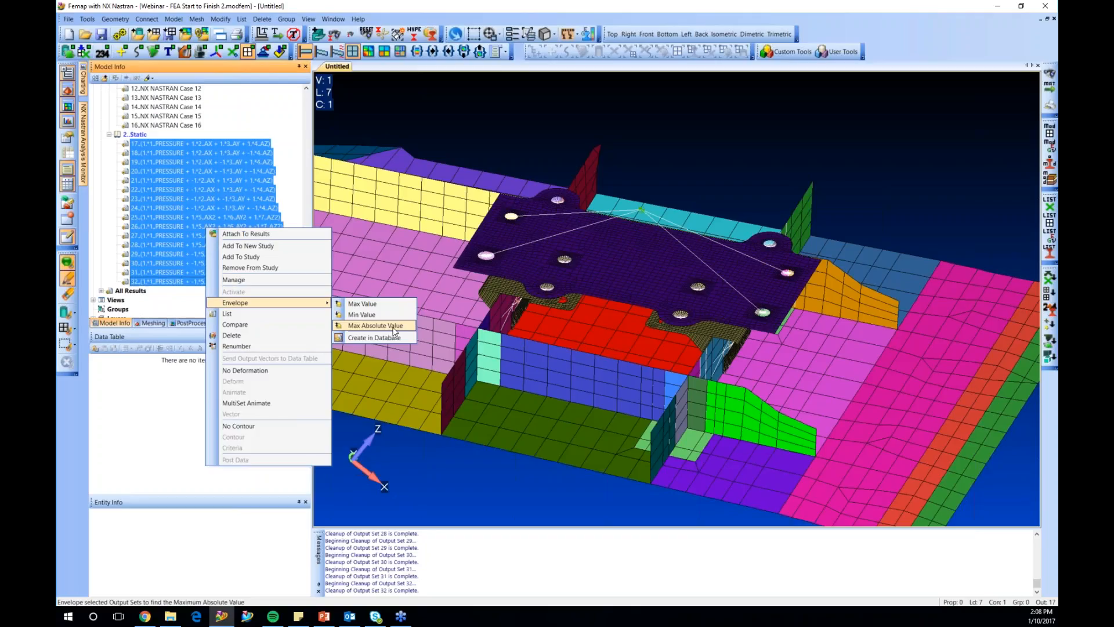
{"action": "left_click", "coordinate": [380, 325]}
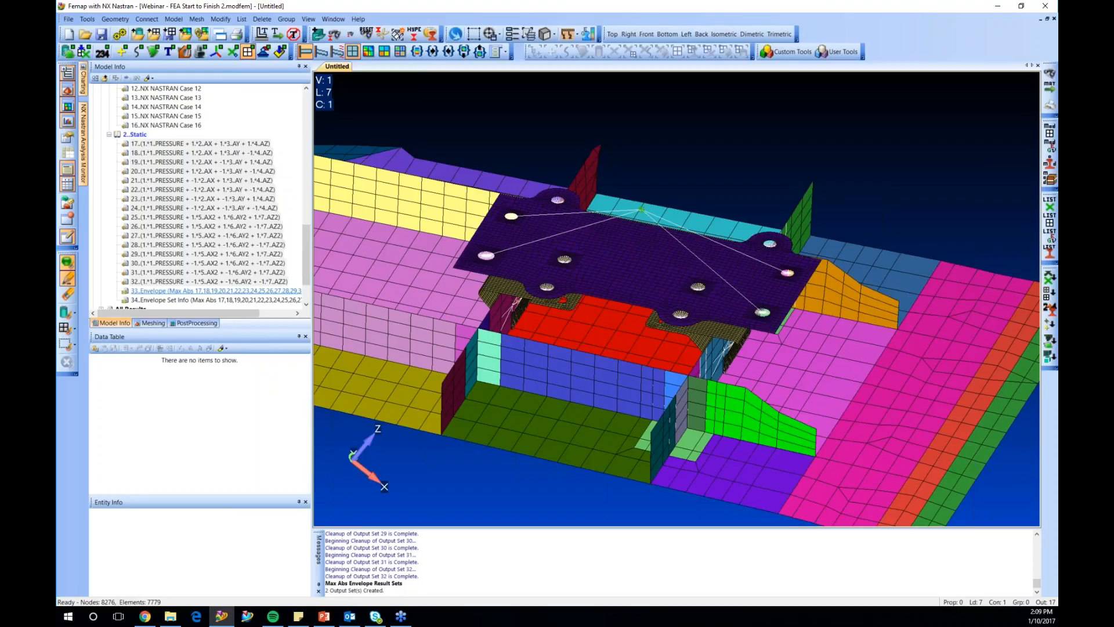
Activate output set 33, the maximum absolute envelope, and display it as a stress contour on the model
{"action": "double_click", "coordinate": [157, 291]}
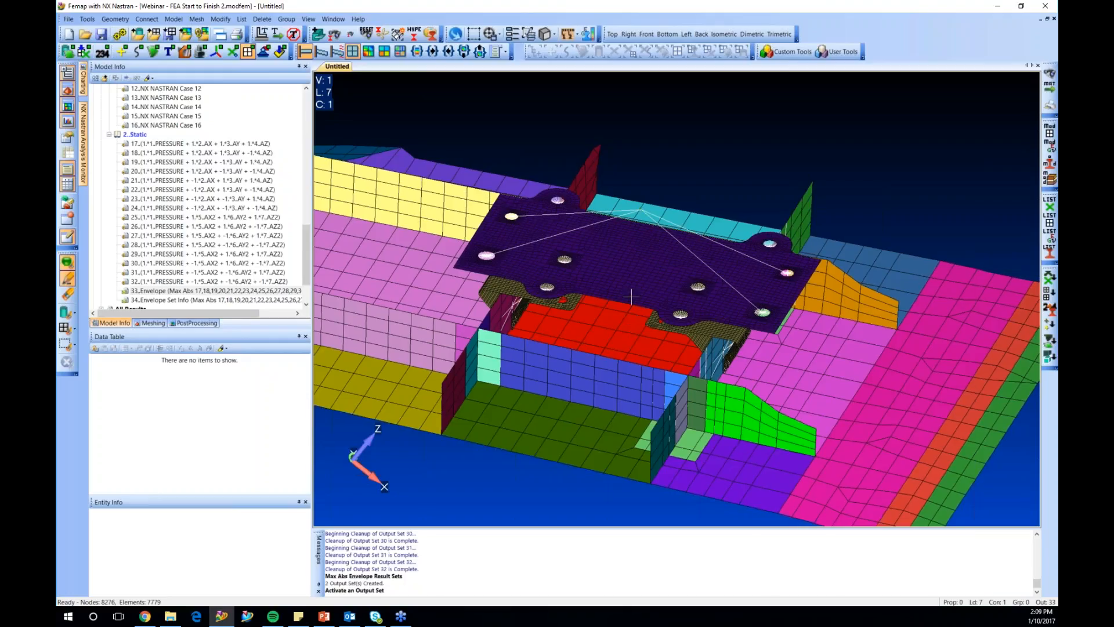
{"action": "left_click", "coordinate": [368, 51]}
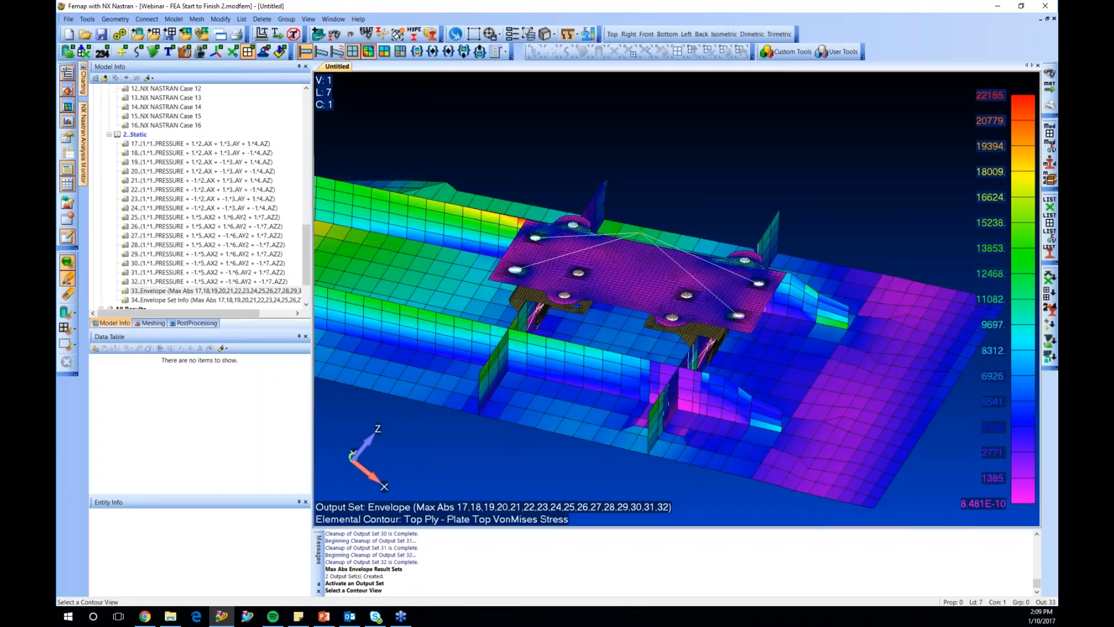
{"action": "middle_click_drag", "start_coordinate": [838, 276], "coordinate": [915, 320], "text": "ctrl"}
{"action": "scroll", "coordinate": [914, 253], "scroll_direction": "down", "scroll_amount": 2}
Open the contour postprocessing settings and select output set 33, the Max Abs envelope, for the contour
{"action": "left_click", "coordinate": [189, 323]}
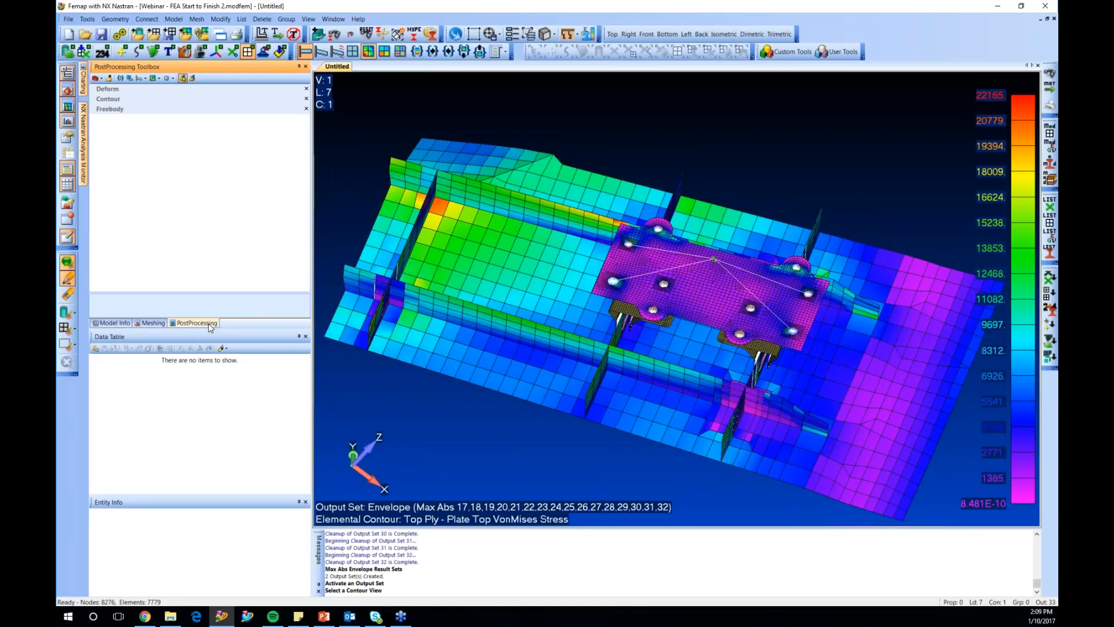
{"action": "left_click", "coordinate": [111, 100]}
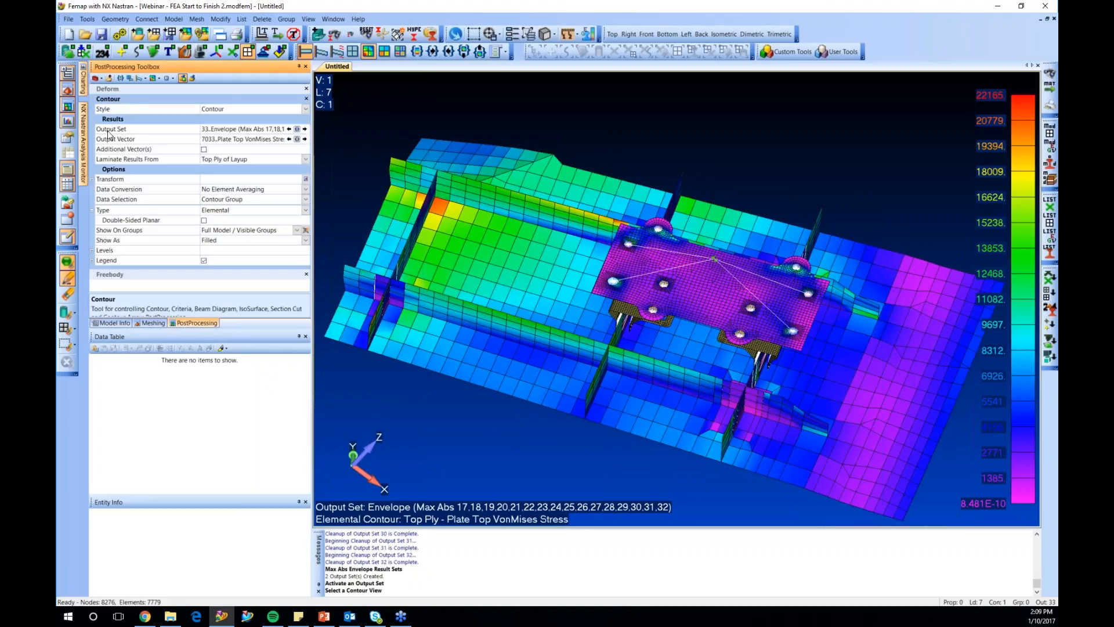
{"action": "double_click", "coordinate": [281, 129]}
{"action": "left_click_drag", "start_coordinate": [294, 196], "coordinate": [294, 227]}
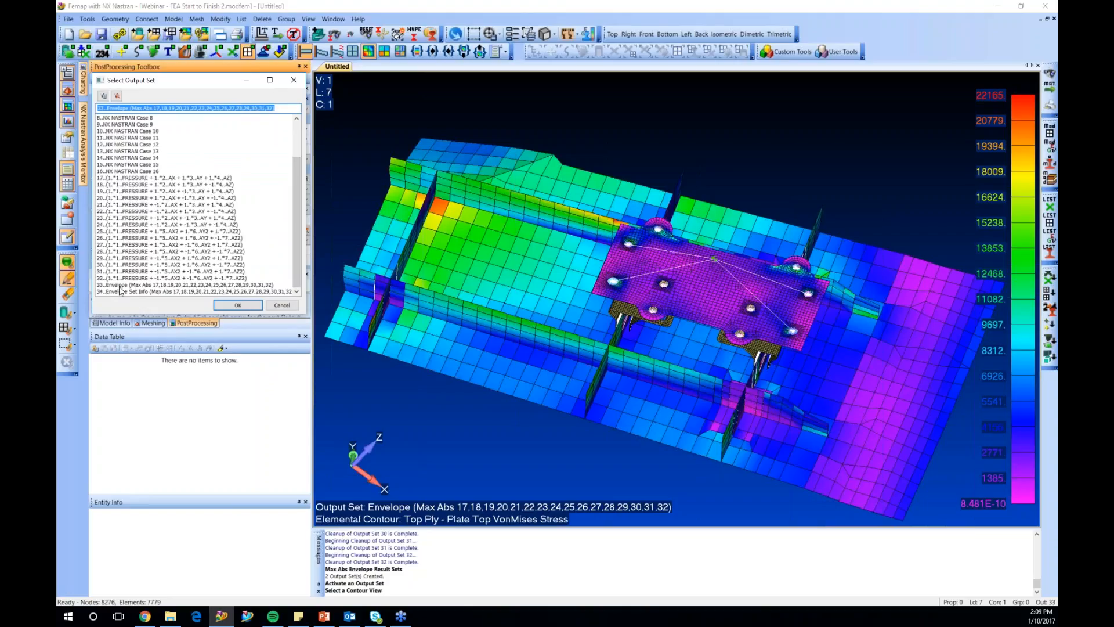
{"action": "left_click", "coordinate": [120, 285]}
{"action": "left_click", "coordinate": [230, 306]}
Select 7033..Plate Top VonMises Stress as the contour's output vector
{"action": "left_click", "coordinate": [297, 139]}
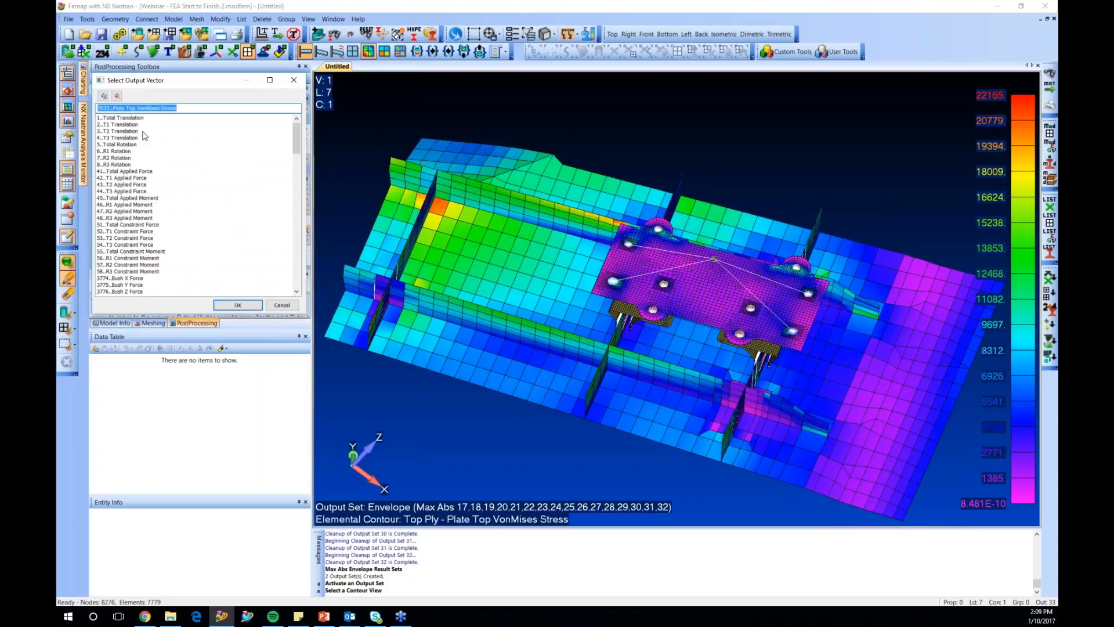
{"action": "left_click_drag", "start_coordinate": [298, 147], "coordinate": [295, 159]}
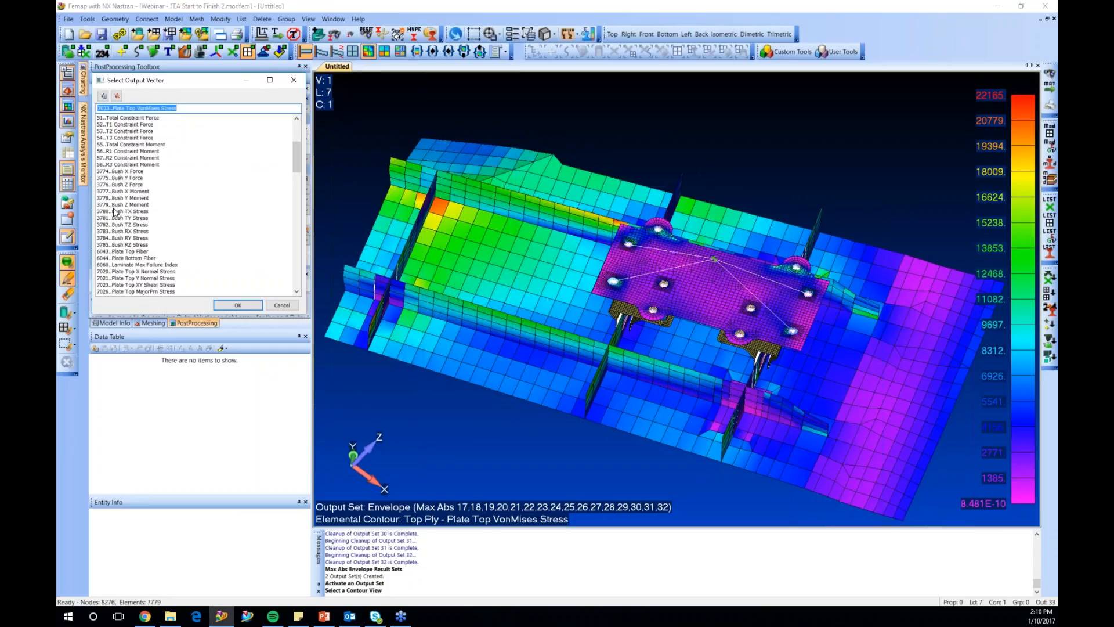
{"action": "left_click_drag", "start_coordinate": [297, 160], "coordinate": [200, 210]}
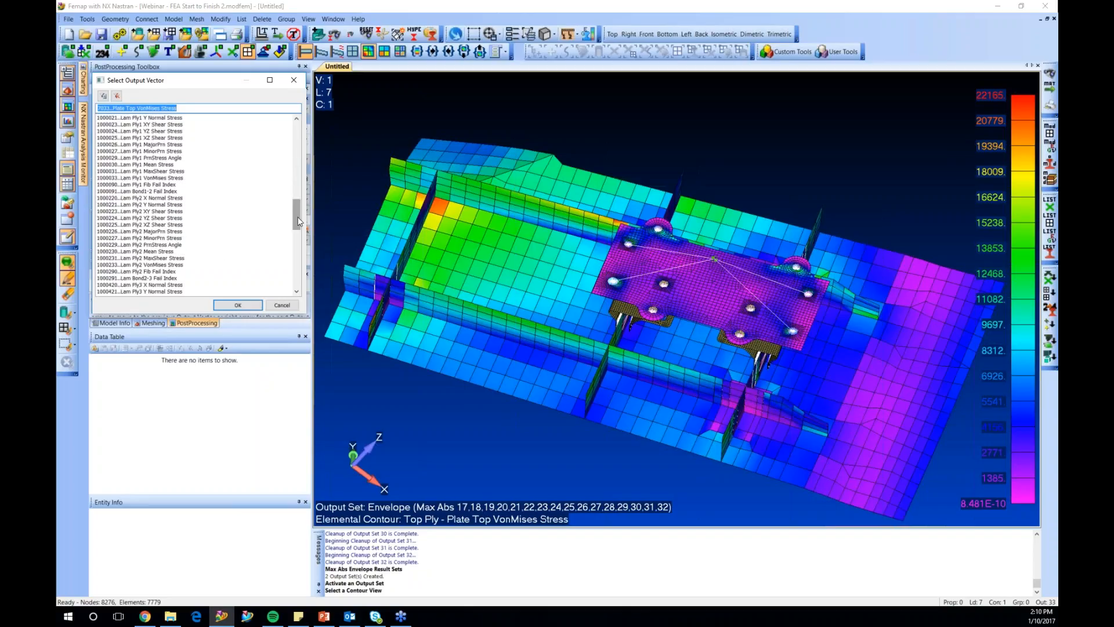
{"action": "left_click_drag", "start_coordinate": [299, 220], "coordinate": [302, 201]}
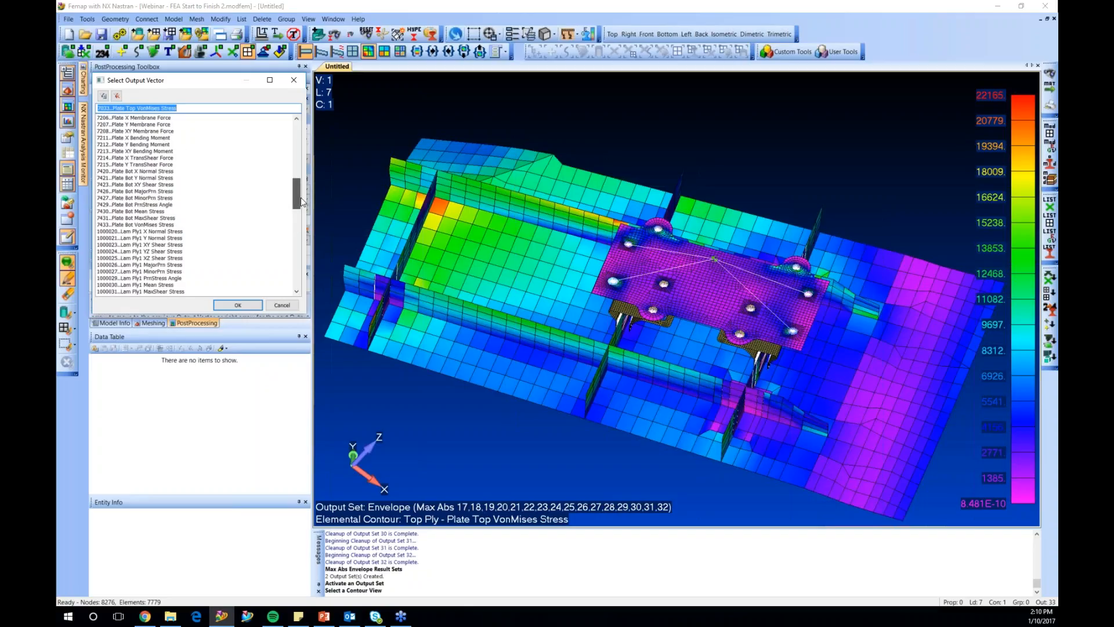
{"action": "scroll", "coordinate": [162, 170], "scroll_direction": "up", "scroll_amount": 3}
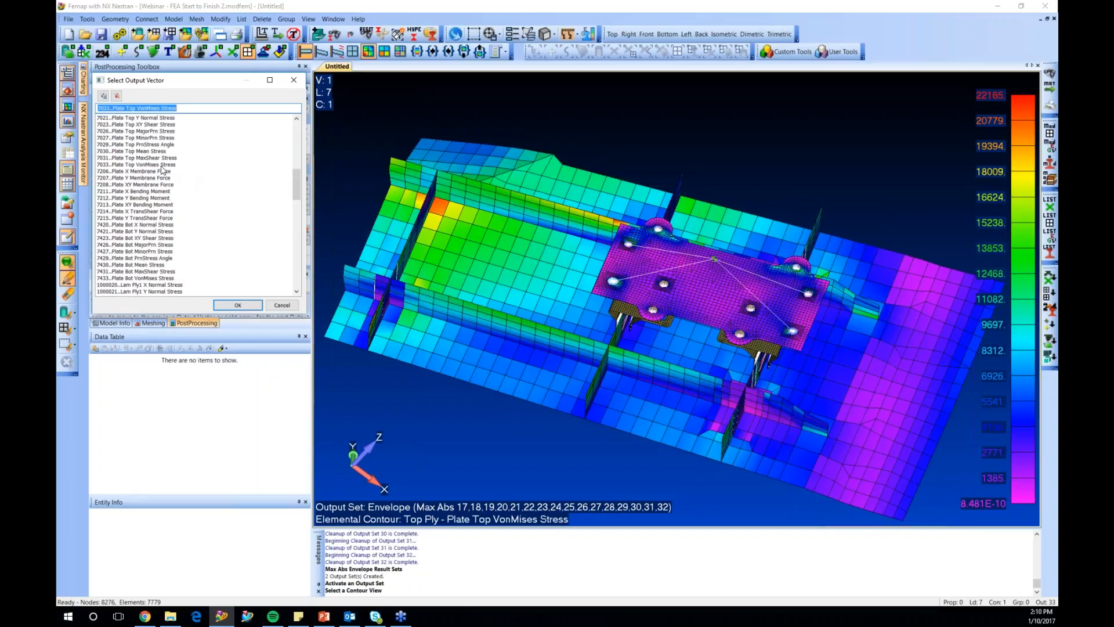
{"action": "left_click", "coordinate": [162, 164]}
{"action": "left_click", "coordinate": [238, 305]}
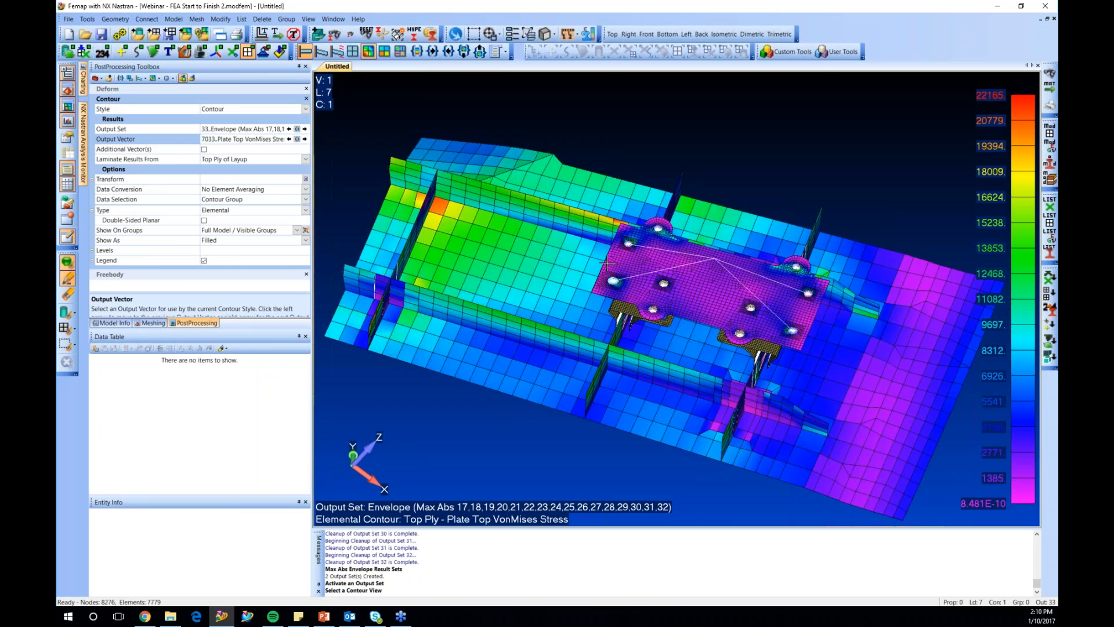
Enable additional contour vectors and add 1000033..Lam Ply1 VonMises Stress to contour the laminate brackets
{"action": "scroll", "coordinate": [606, 264], "scroll_direction": "up", "scroll_amount": 5}
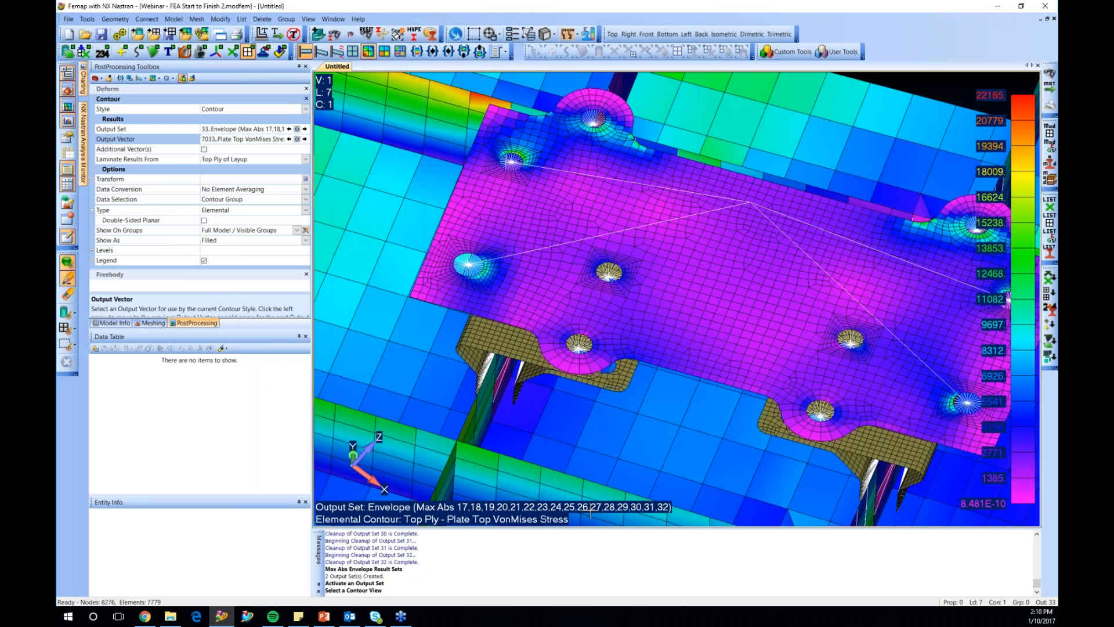
{"action": "middle_click_drag", "start_coordinate": [590, 511], "coordinate": [546, 279]}
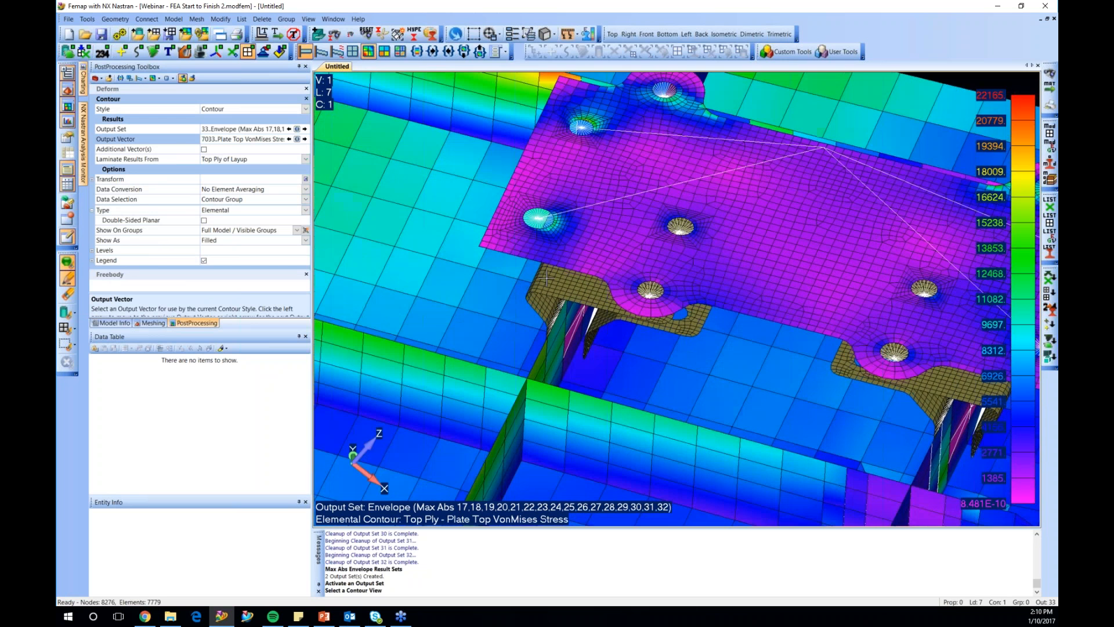
{"action": "scroll", "coordinate": [469, 384], "scroll_direction": "down", "scroll_amount": 2}
{"action": "middle_click_drag", "start_coordinate": [468, 384], "coordinate": [703, 400]}
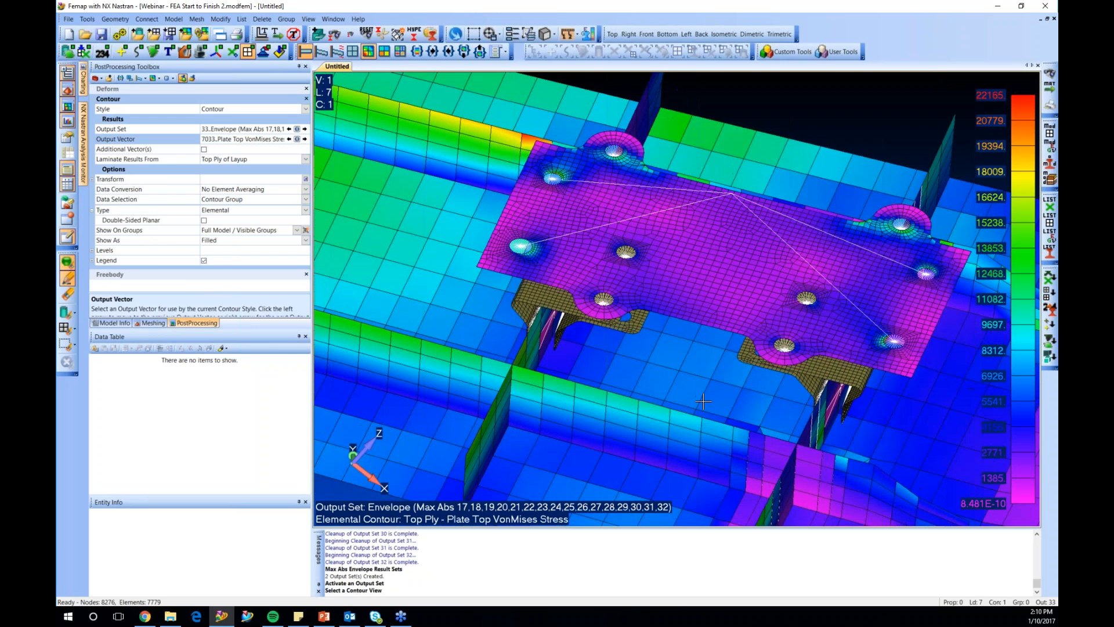
{"action": "scroll", "coordinate": [544, 335], "scroll_direction": "up", "scroll_amount": 3}
{"action": "scroll", "coordinate": [544, 335], "scroll_direction": "down", "scroll_amount": 1}
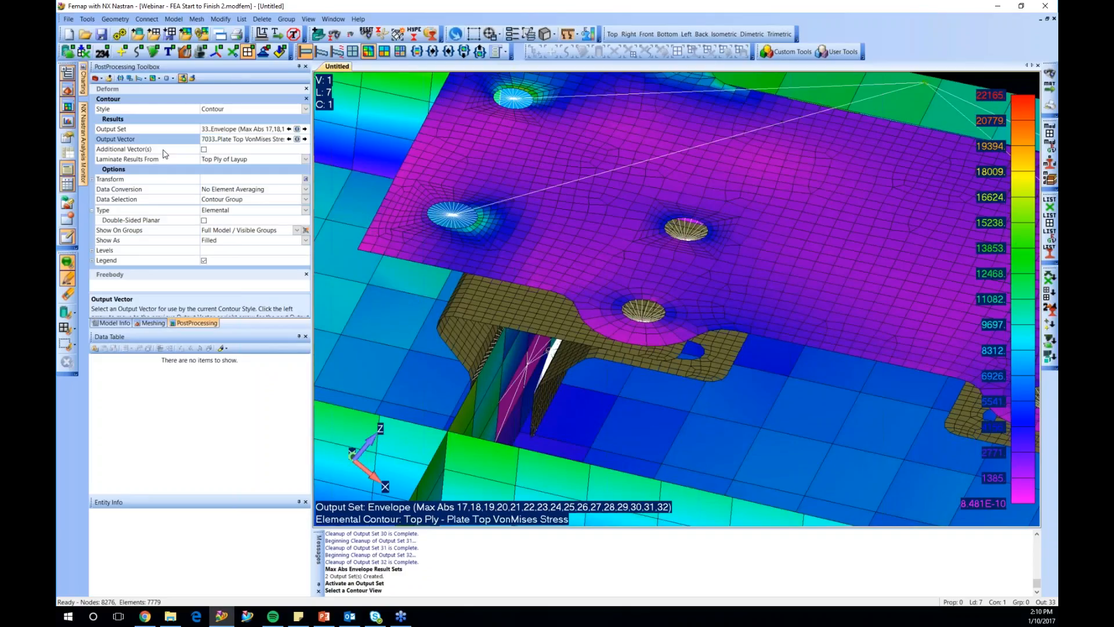
{"action": "left_click", "coordinate": [203, 150]}
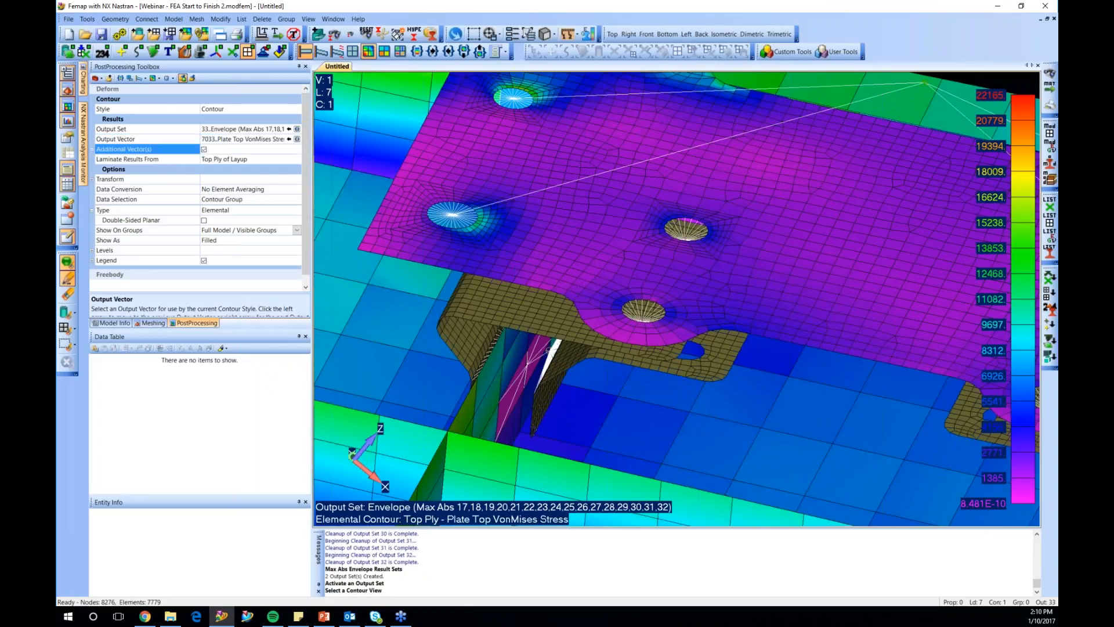
{"action": "left_click", "coordinate": [289, 160]}
{"action": "left_click", "coordinate": [288, 159]}
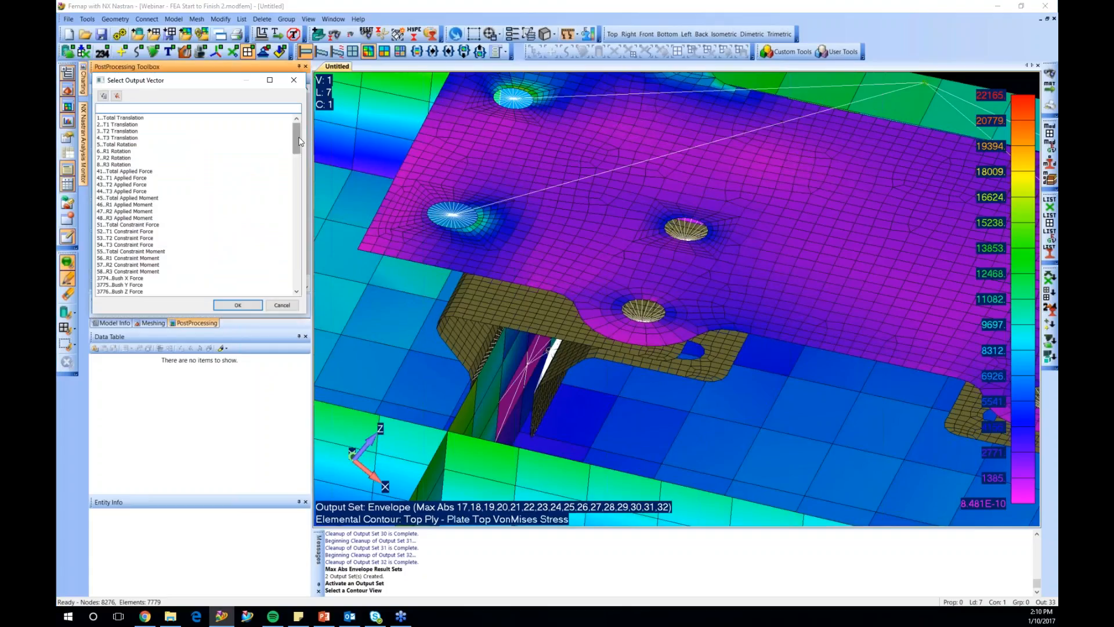
{"action": "left_click_drag", "start_coordinate": [298, 144], "coordinate": [300, 206]}
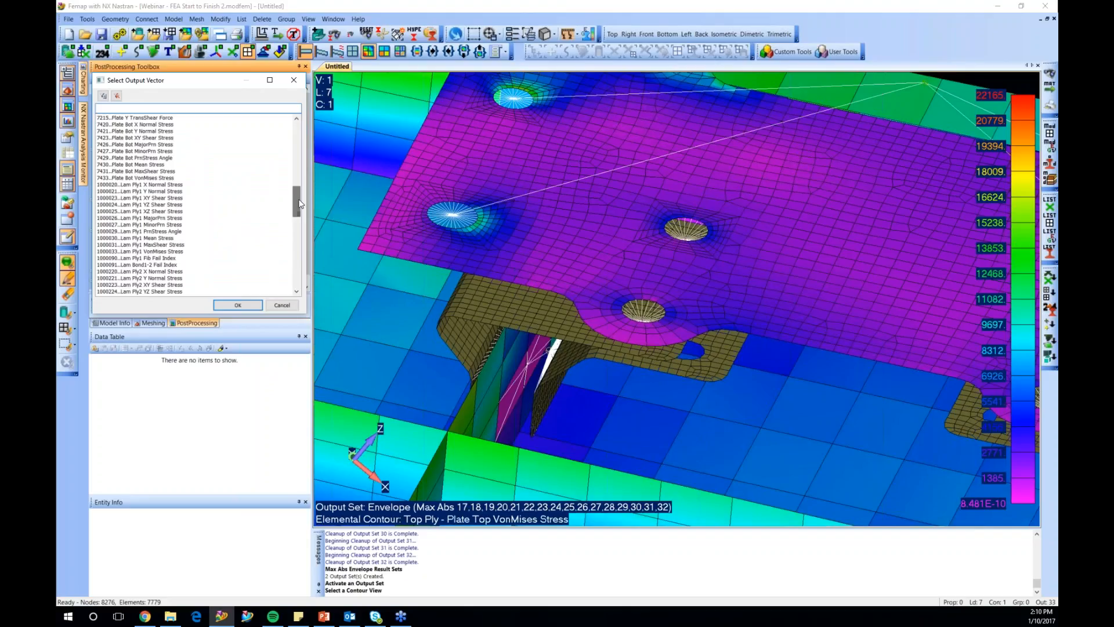
{"action": "left_click", "coordinate": [153, 254]}
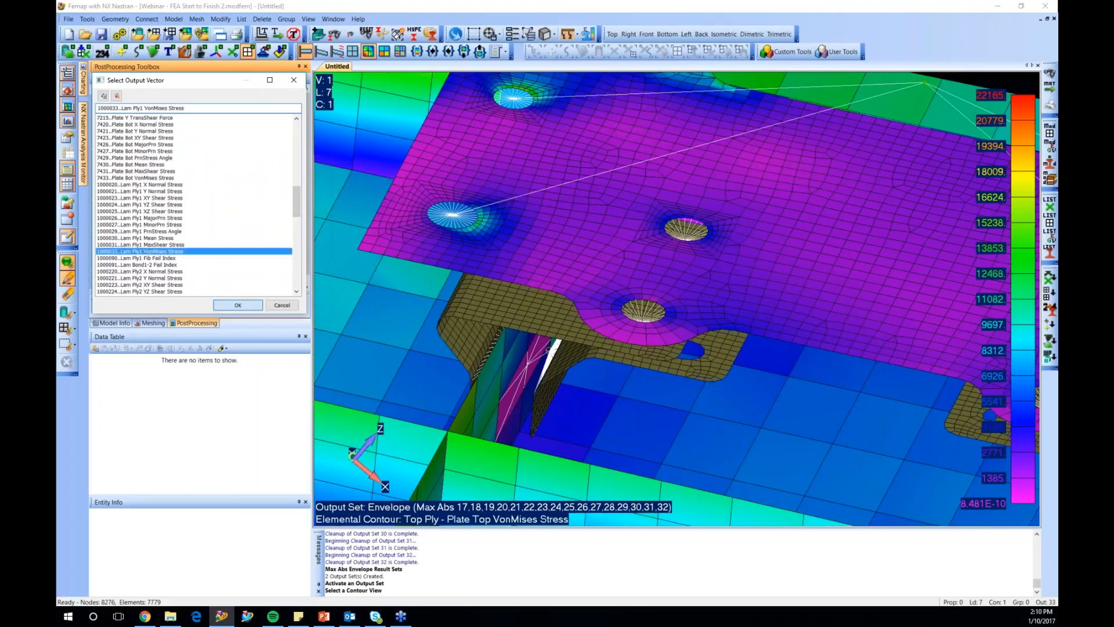
{"action": "left_click", "coordinate": [232, 305]}
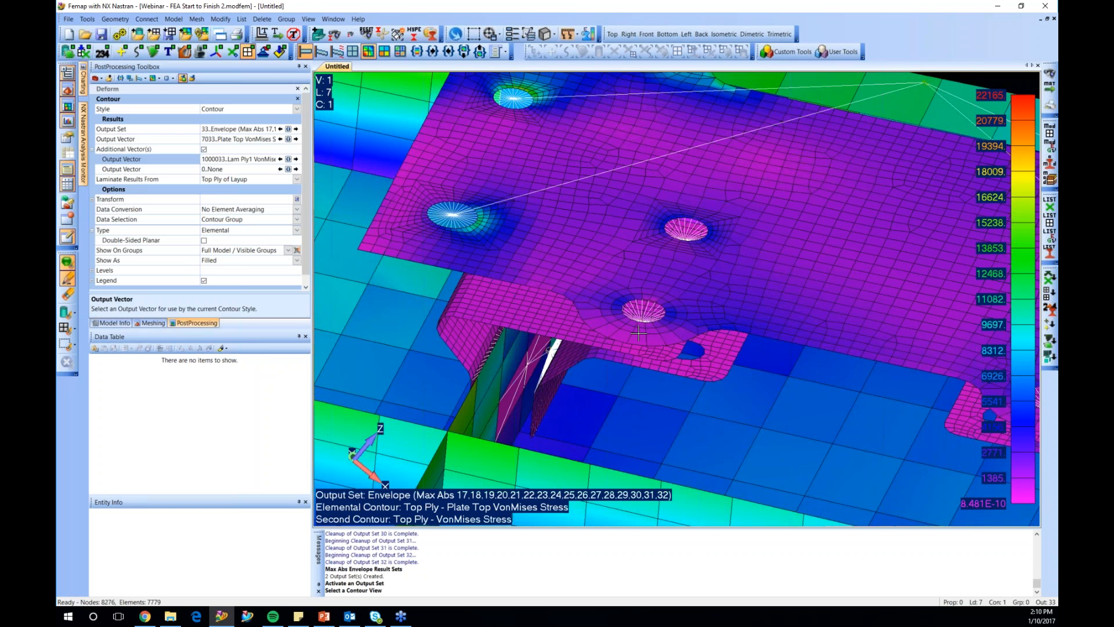
Change the additional output vector to 7026..Plate Top MajorPrn Stress and examine the contour on the plate and brackets
{"action": "middle_click_drag", "start_coordinate": [638, 332], "coordinate": [646, 314]}
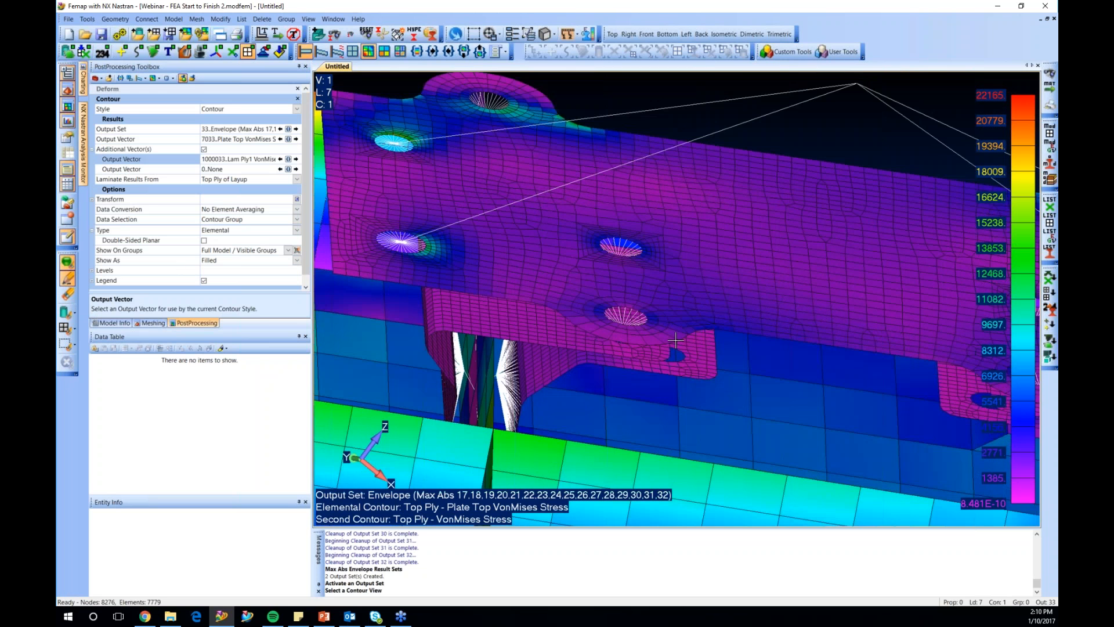
{"action": "scroll", "coordinate": [675, 340], "scroll_direction": "down", "scroll_amount": 3}
{"action": "scroll", "coordinate": [644, 276], "scroll_direction": "down", "scroll_amount": 2}
{"action": "left_click", "coordinate": [288, 159]}
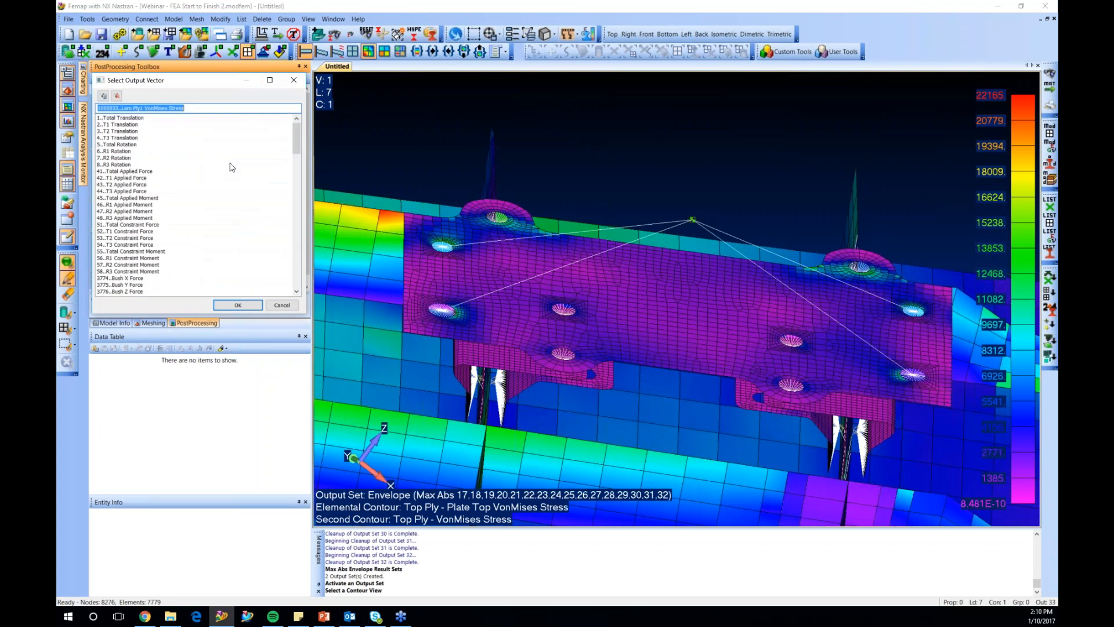
{"action": "left_click_drag", "start_coordinate": [298, 141], "coordinate": [298, 179]}
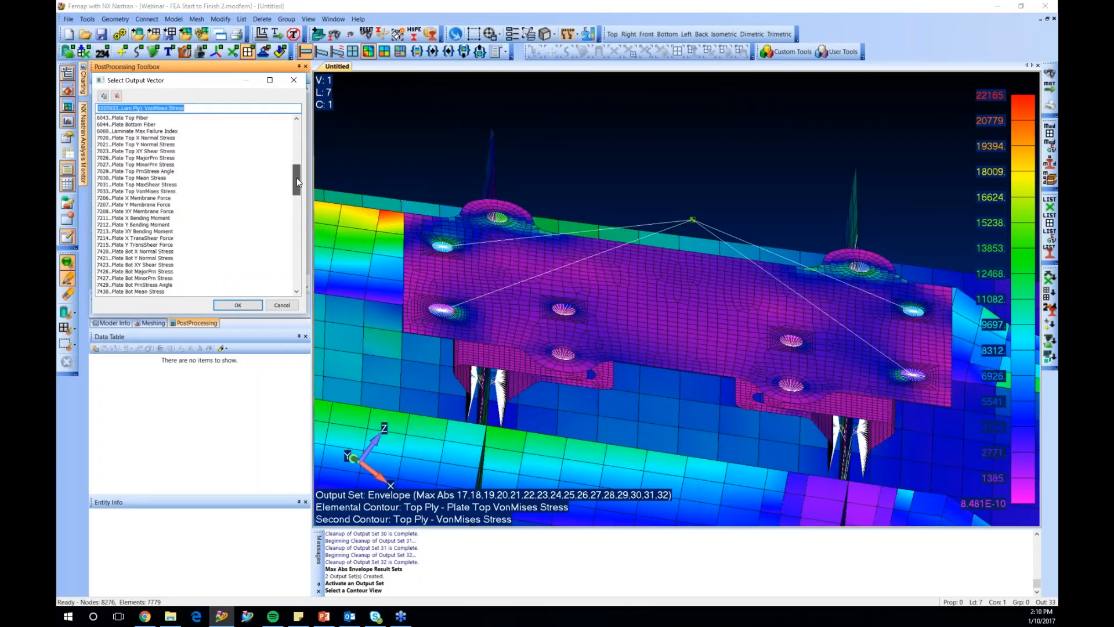
{"action": "left_click", "coordinate": [165, 158]}
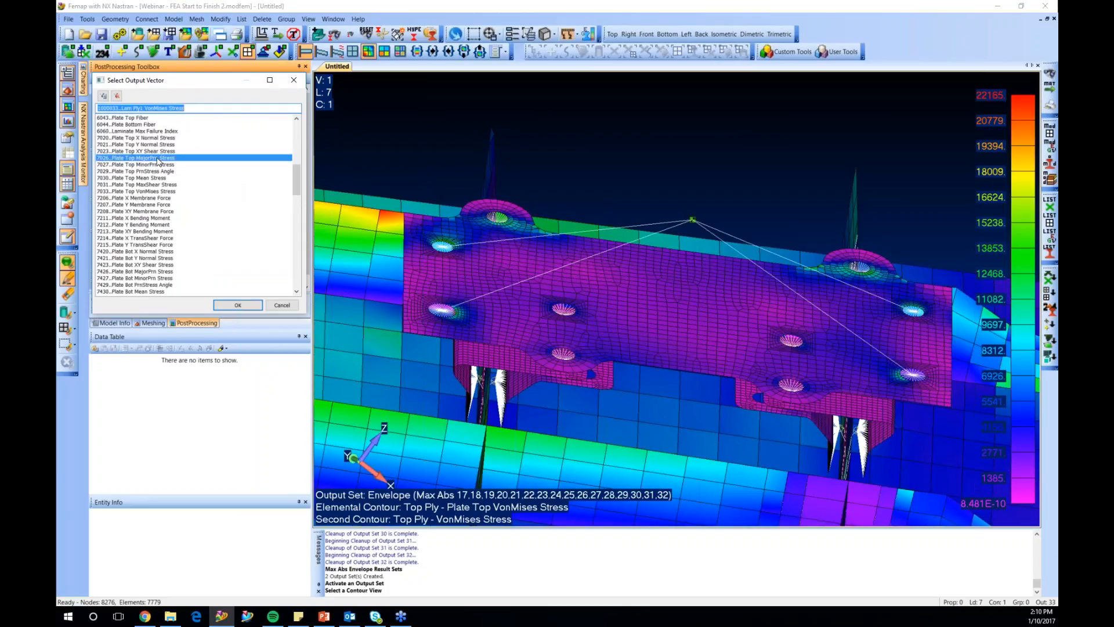
{"action": "left_click", "coordinate": [232, 305]}
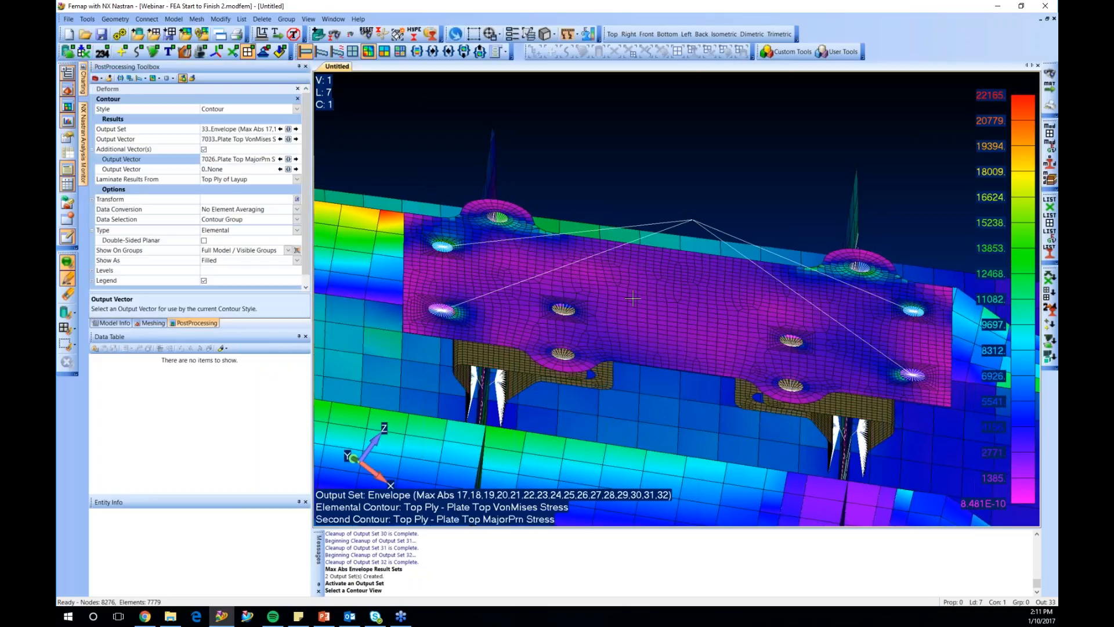
{"action": "middle_click_drag", "start_coordinate": [633, 298], "coordinate": [601, 343]}
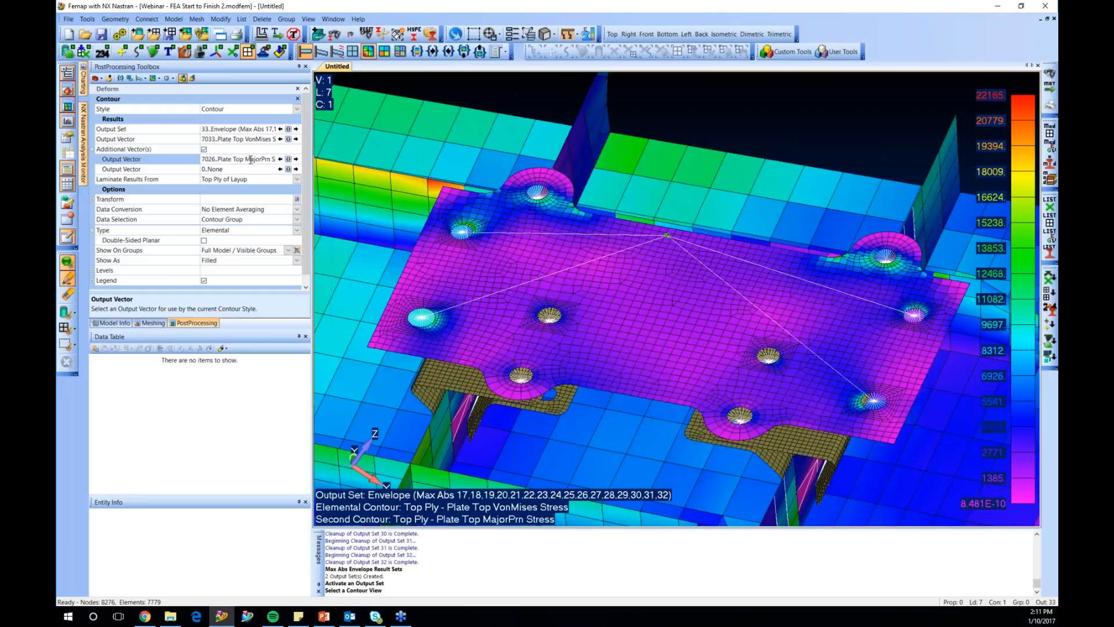
Set the additional output vector back to 1000033..Lam Ply1 VonMises Stress
{"action": "left_click", "coordinate": [288, 159]}
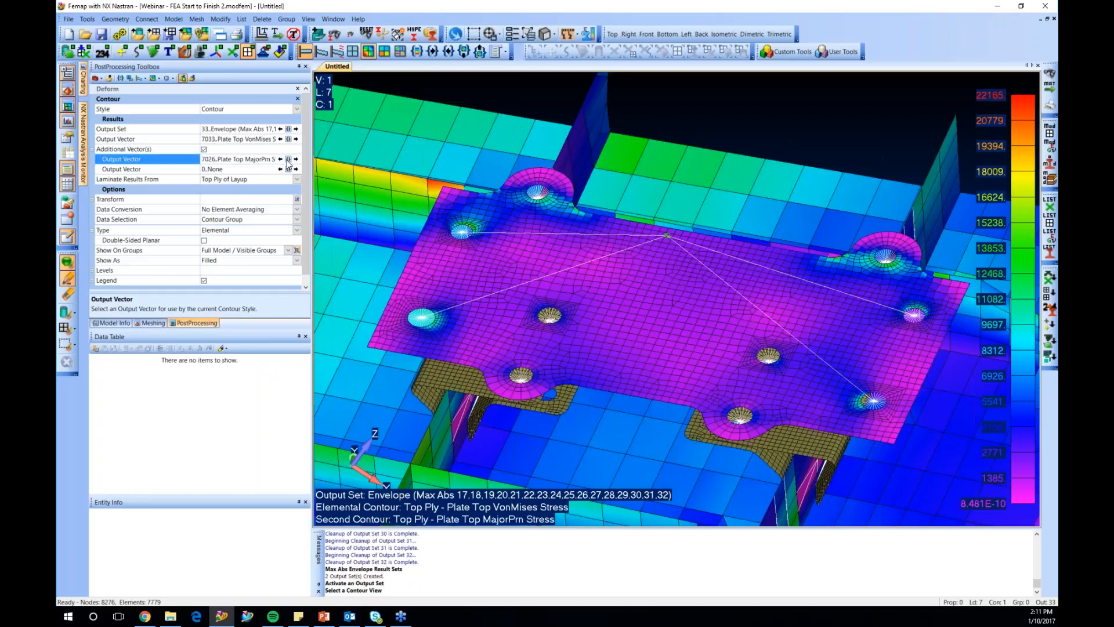
{"action": "left_click_drag", "start_coordinate": [297, 142], "coordinate": [301, 208]}
{"action": "left_click", "coordinate": [154, 231]}
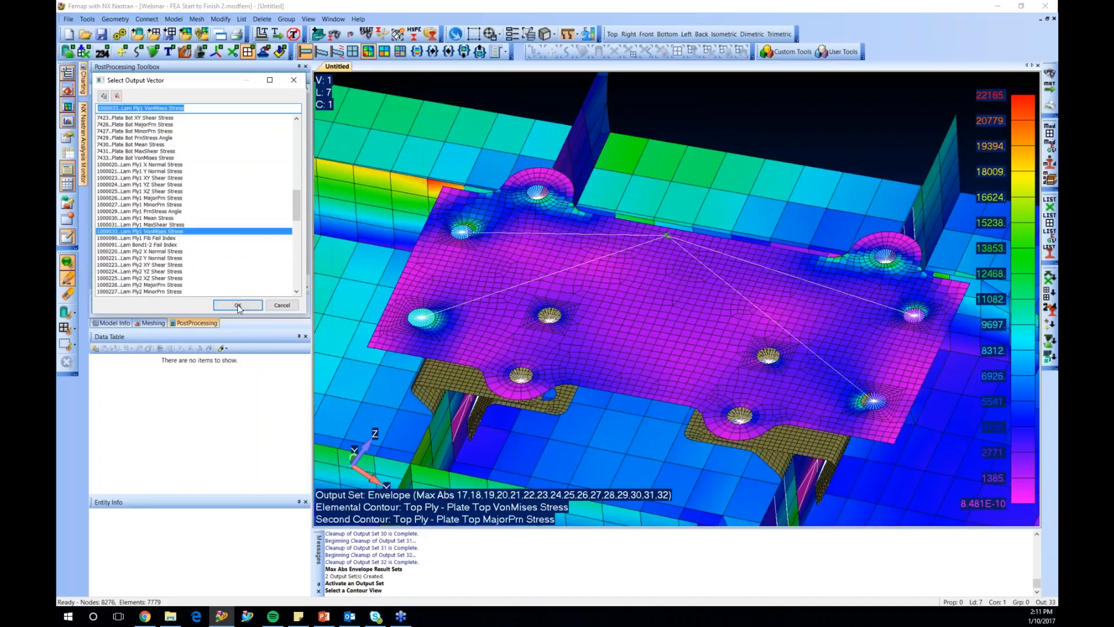
{"action": "left_click", "coordinate": [238, 304]}
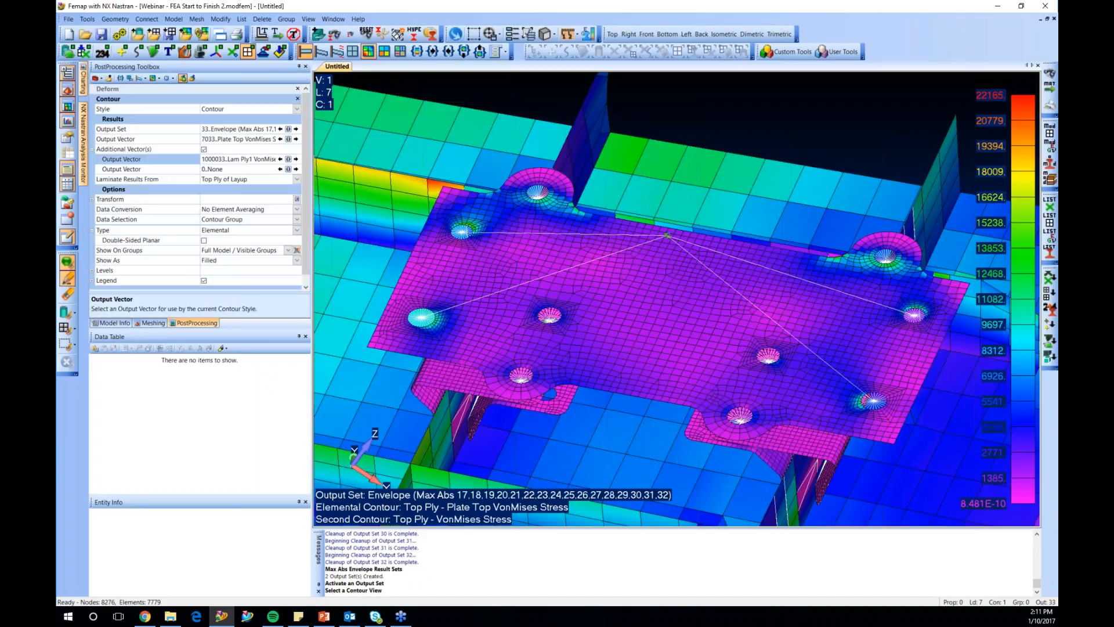
Set the contour's data conversion to No Element Averaging and examine the element stresses at the mounting plate's edge beside the fastener hole
{"action": "scroll", "coordinate": [568, 232], "scroll_direction": "down", "scroll_amount": 3}
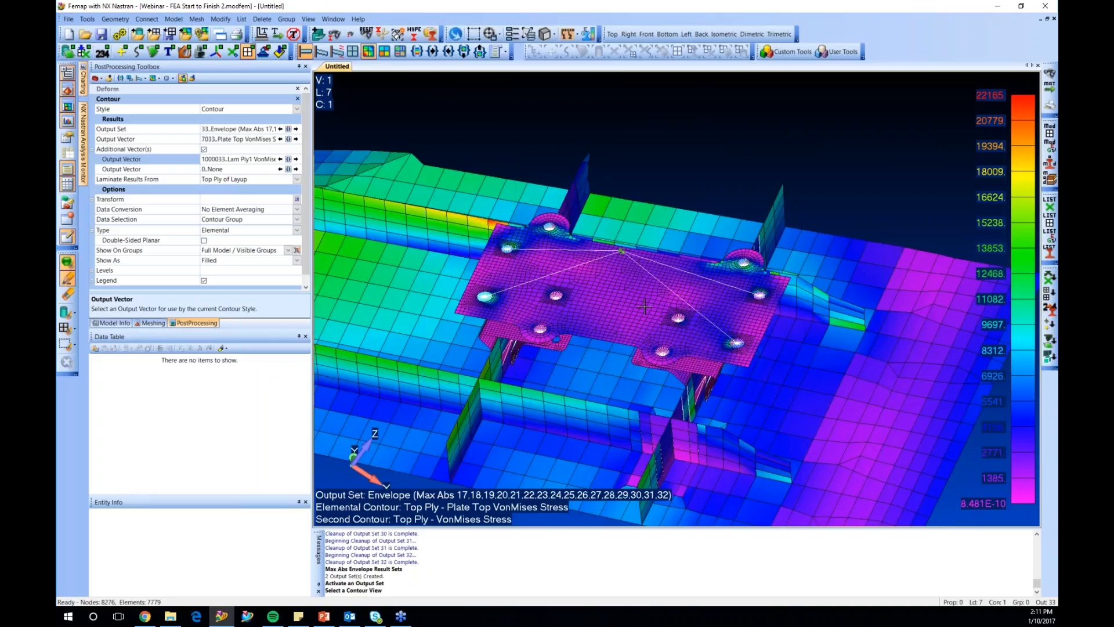
{"action": "middle_click_drag", "start_coordinate": [644, 306], "coordinate": [652, 302]}
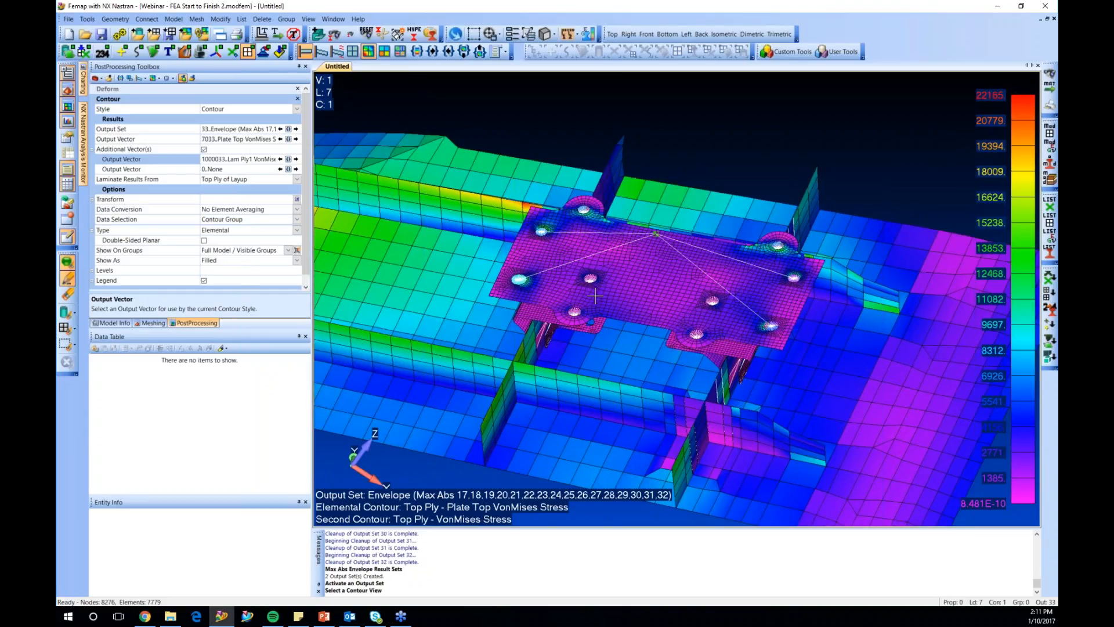
{"action": "middle_click_drag", "start_coordinate": [631, 296], "coordinate": [672, 335]}
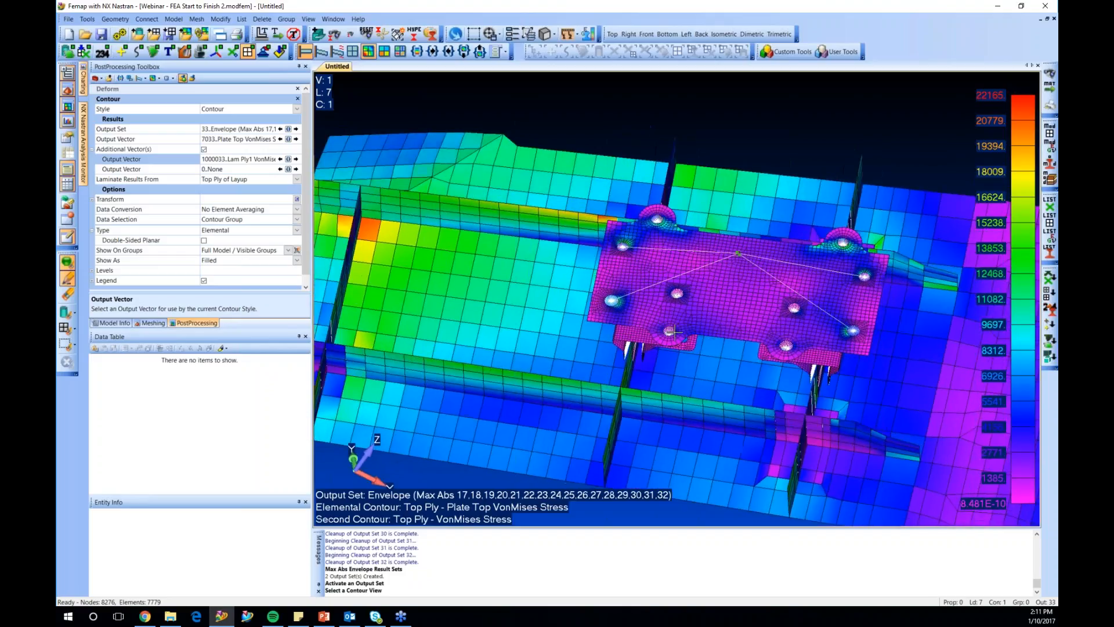
{"action": "left_click", "coordinate": [131, 210]}
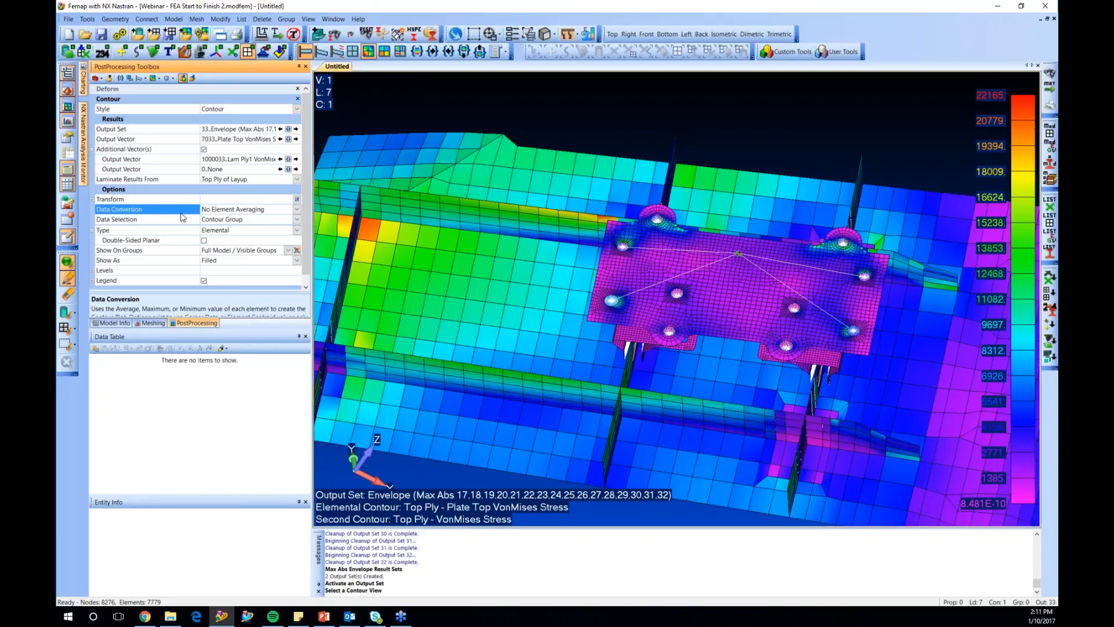
{"action": "left_click", "coordinate": [297, 210]}
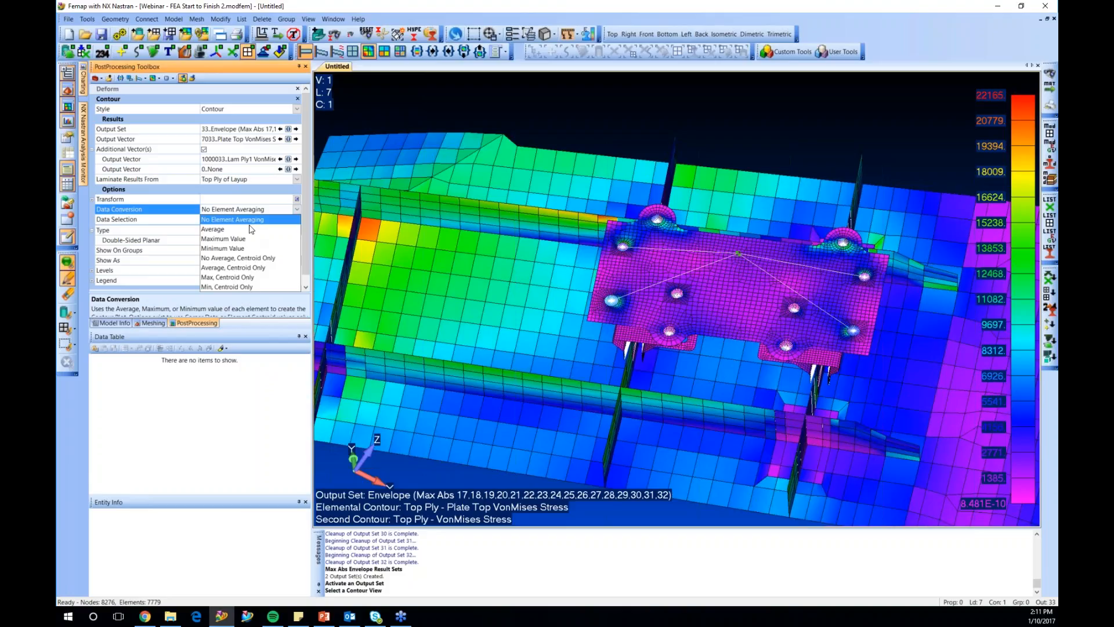
{"action": "left_click", "coordinate": [251, 222]}
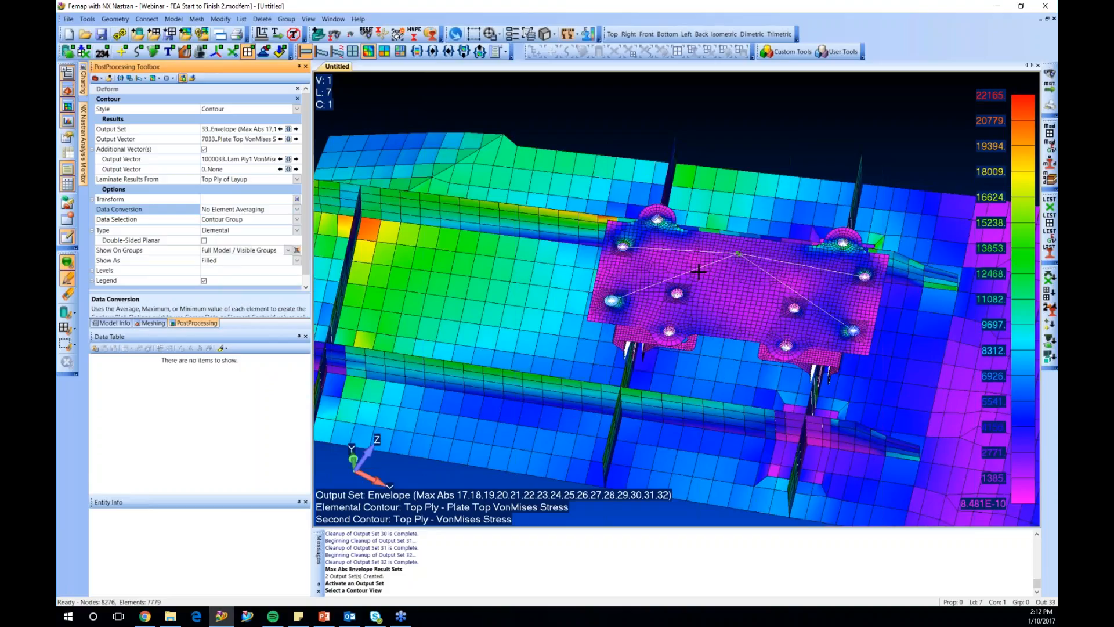
{"action": "scroll", "coordinate": [694, 300], "scroll_direction": "up", "scroll_amount": 3}
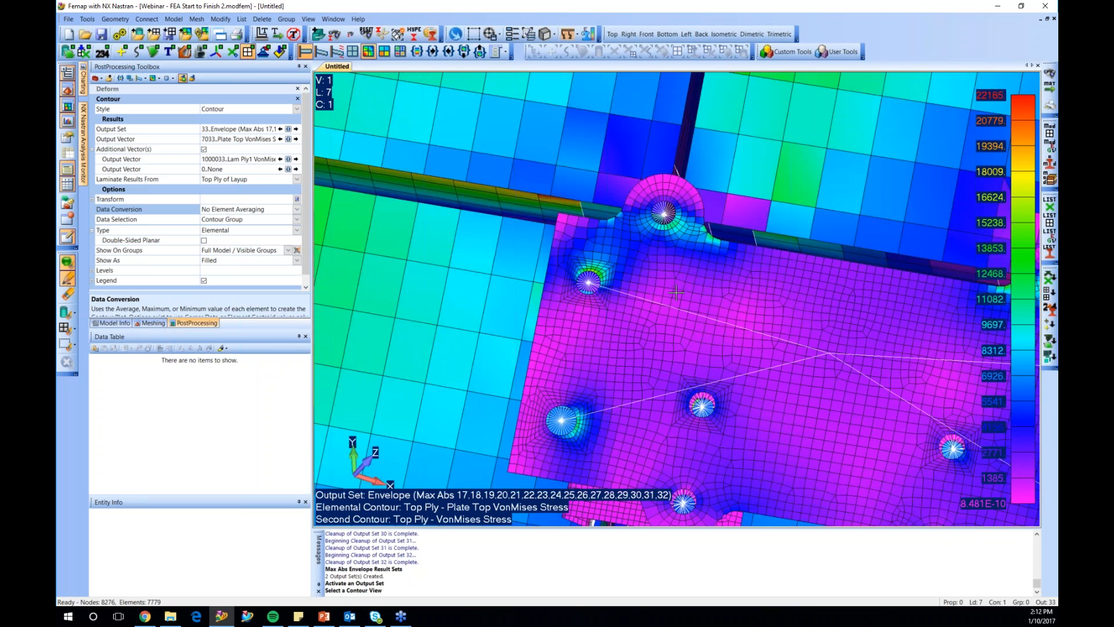
{"action": "scroll", "coordinate": [676, 292], "scroll_direction": "up", "scroll_amount": 5}
{"action": "scroll", "coordinate": [655, 346], "scroll_direction": "up", "scroll_amount": 2}
{"action": "scroll", "coordinate": [696, 331], "scroll_direction": "up", "scroll_amount": 2}
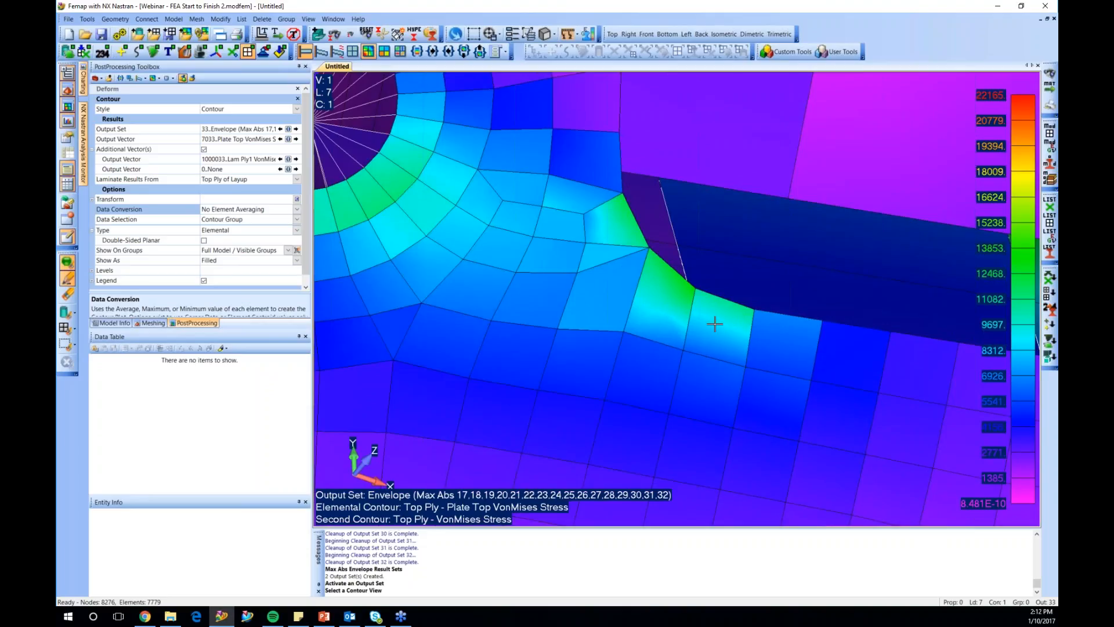
Set the contour's data conversion to Average and examine the stresses at the mounting plate's edge beside the fastener hole
{"action": "scroll", "coordinate": [707, 301], "scroll_direction": "up", "scroll_amount": 1}
{"action": "scroll", "coordinate": [829, 266], "scroll_direction": "down", "scroll_amount": 1}
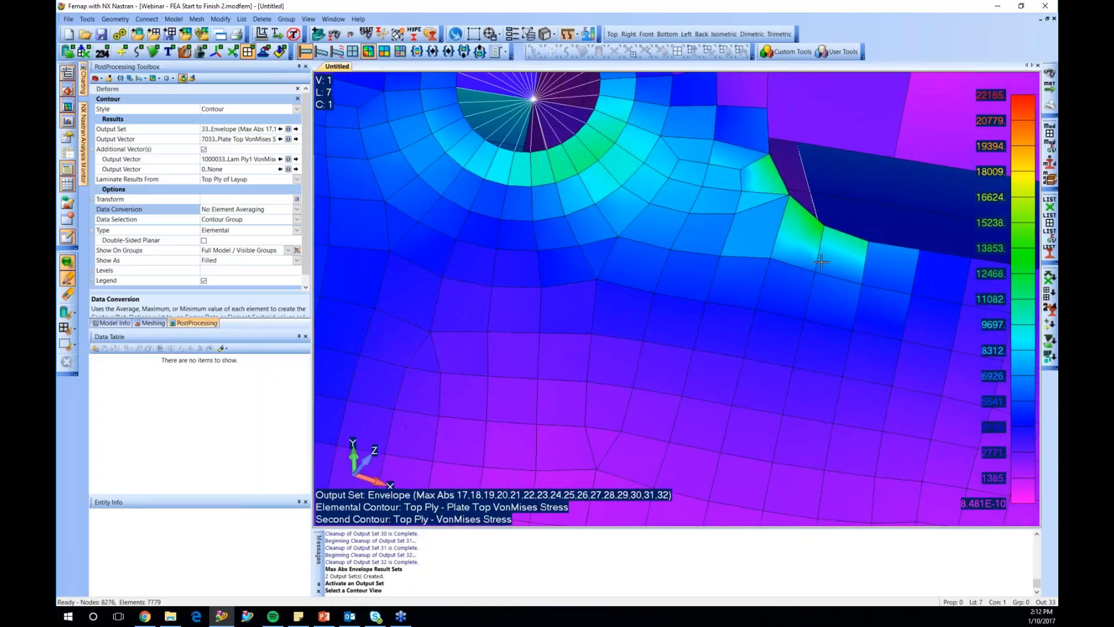
{"action": "middle_click_drag", "start_coordinate": [821, 261], "coordinate": [771, 300]}
{"action": "scroll", "coordinate": [702, 378], "scroll_direction": "up", "scroll_amount": 2}
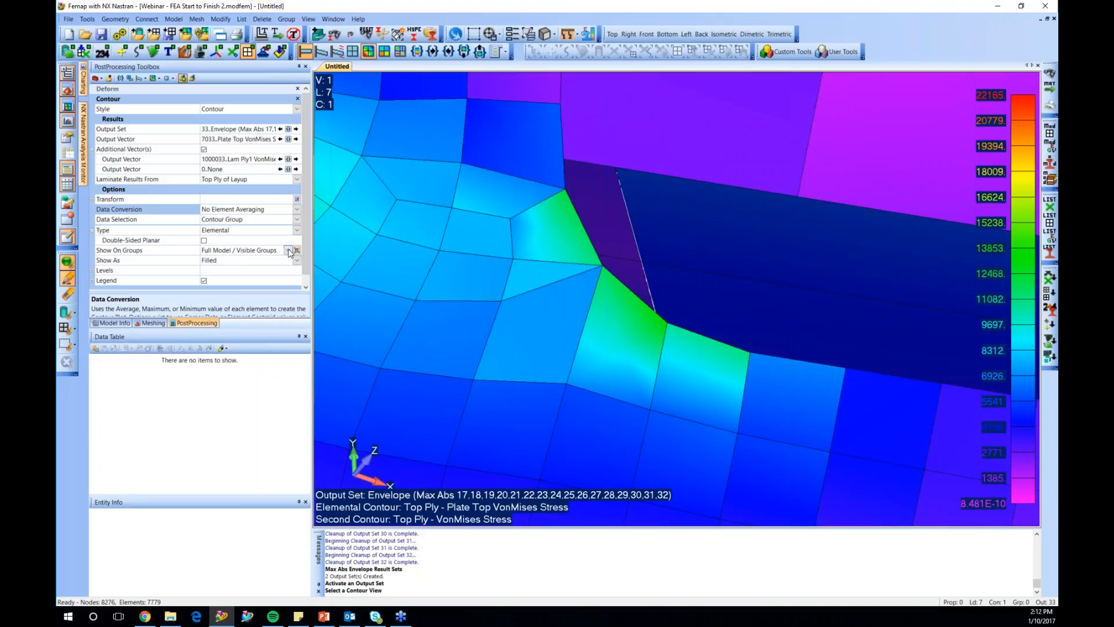
{"action": "scroll", "coordinate": [284, 243], "scroll_direction": "down", "scroll_amount": 1}
{"action": "left_click", "coordinate": [297, 199]}
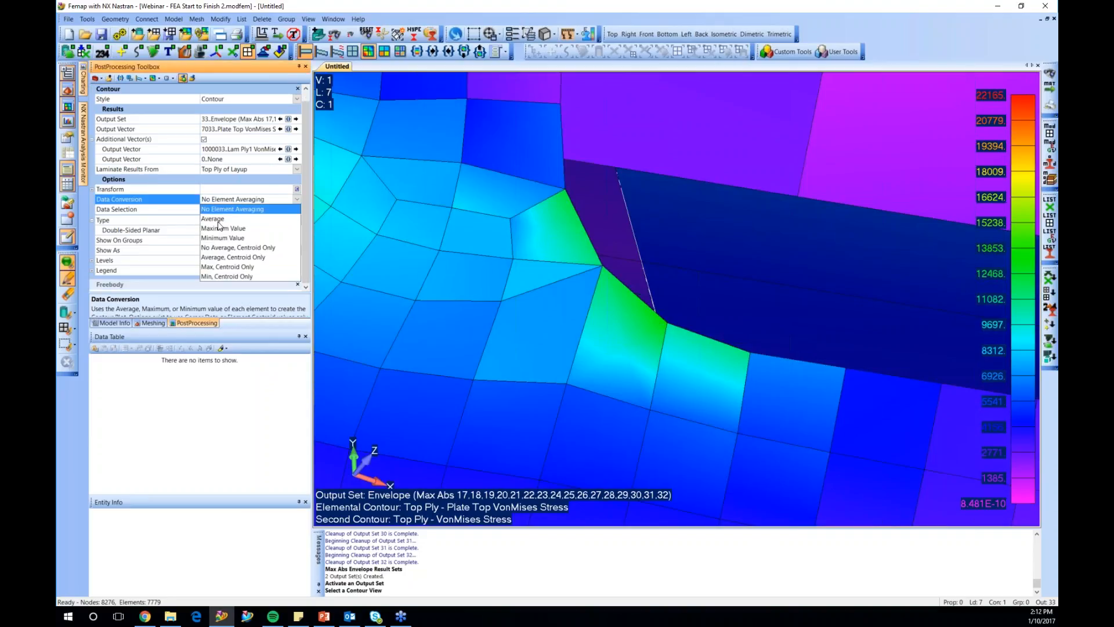
{"action": "left_click", "coordinate": [221, 209]}
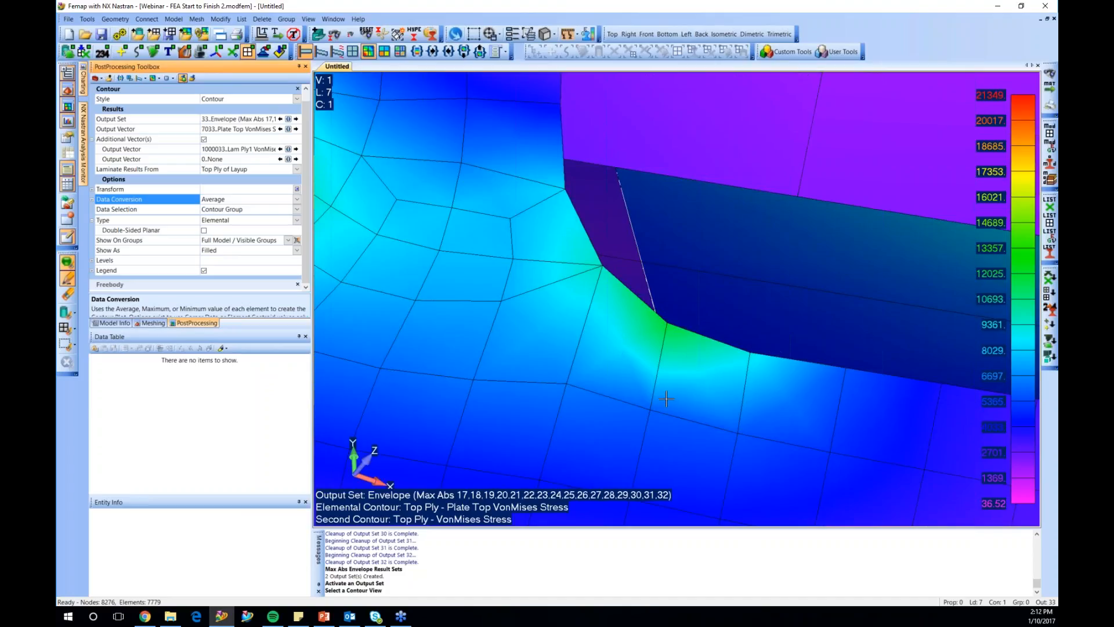
{"action": "left_click", "coordinate": [656, 318]}
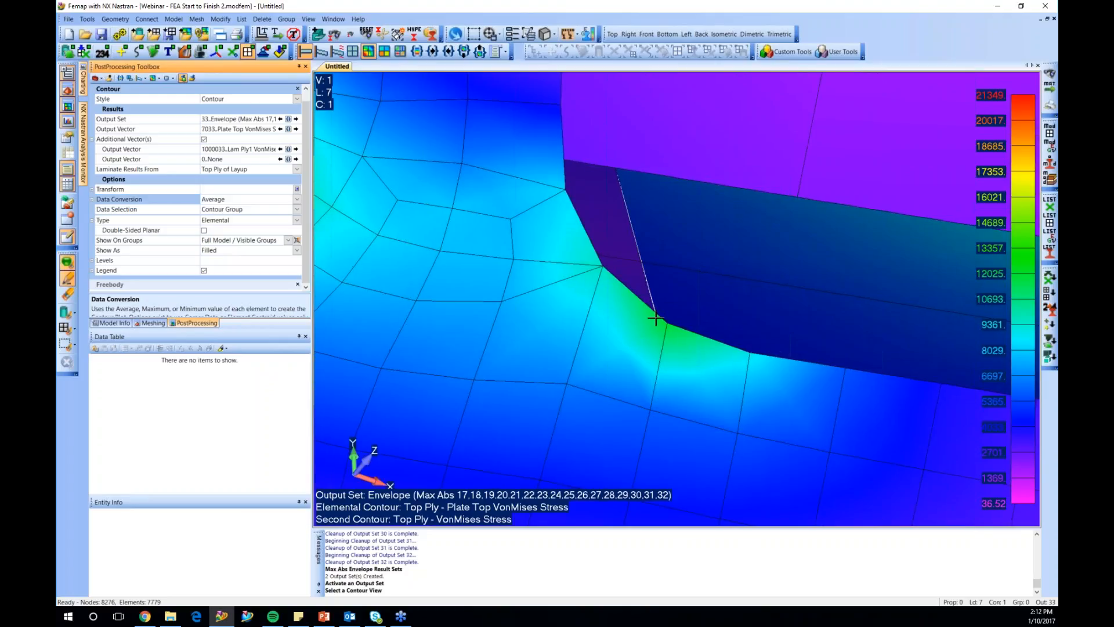
Change the contour's data conversion to Maximum Value and examine the stress peak at the plate's edge corner
{"action": "scroll", "coordinate": [655, 318], "scroll_direction": "down", "scroll_amount": 5}
{"action": "left_click", "coordinate": [232, 199]}
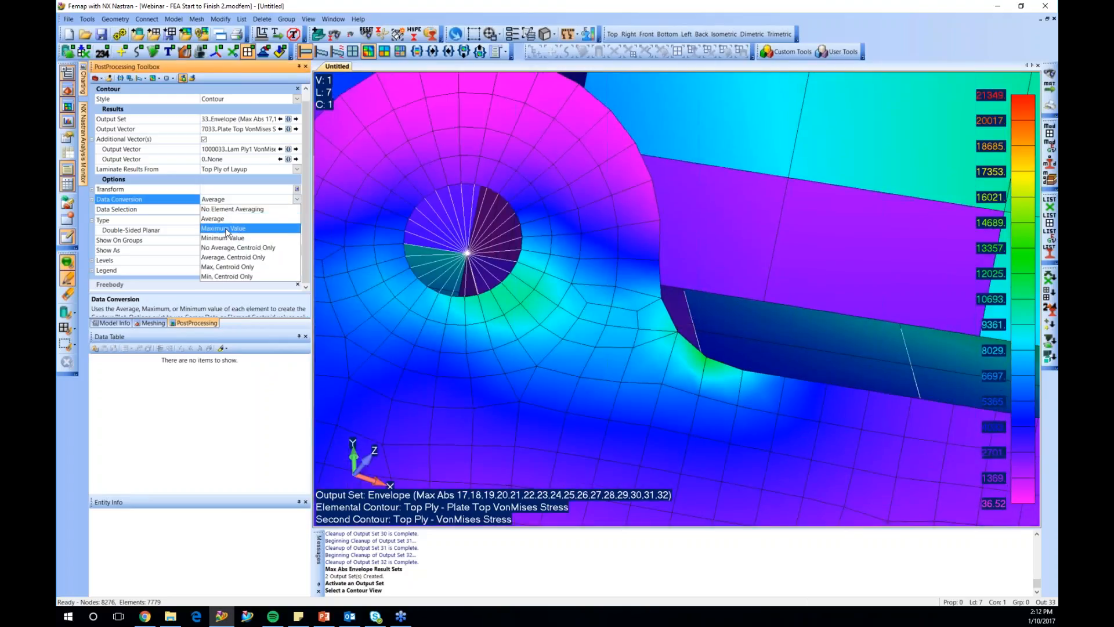
{"action": "left_click", "coordinate": [225, 230]}
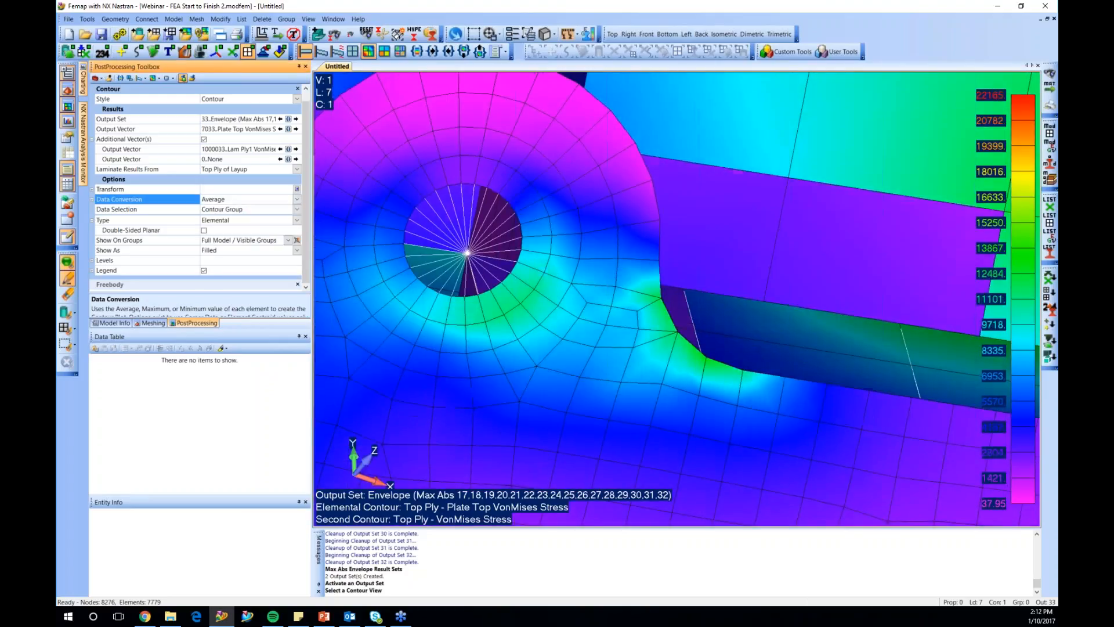
{"action": "scroll", "coordinate": [719, 374], "scroll_direction": "up", "scroll_amount": 5}
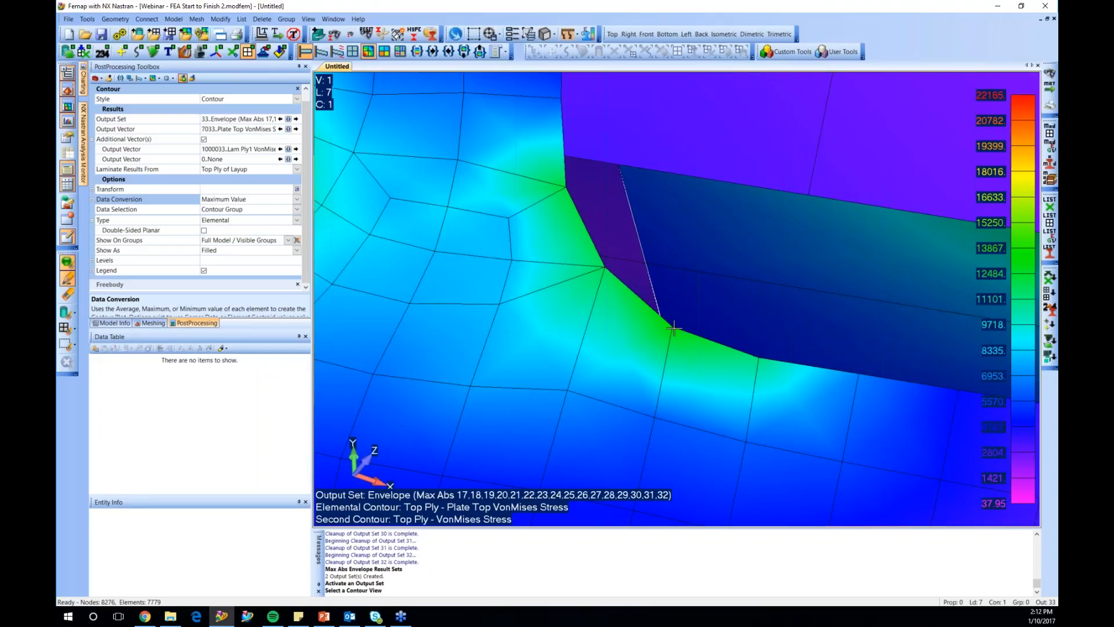
Set the contour's data conversion to No Average, Centroid Only and inspect the element stresses beside the fastener hole
{"action": "scroll", "coordinate": [632, 282], "scroll_direction": "down", "scroll_amount": 2}
{"action": "scroll", "coordinate": [632, 282], "scroll_direction": "down", "scroll_amount": 1}
{"action": "left_click", "coordinate": [297, 199]}
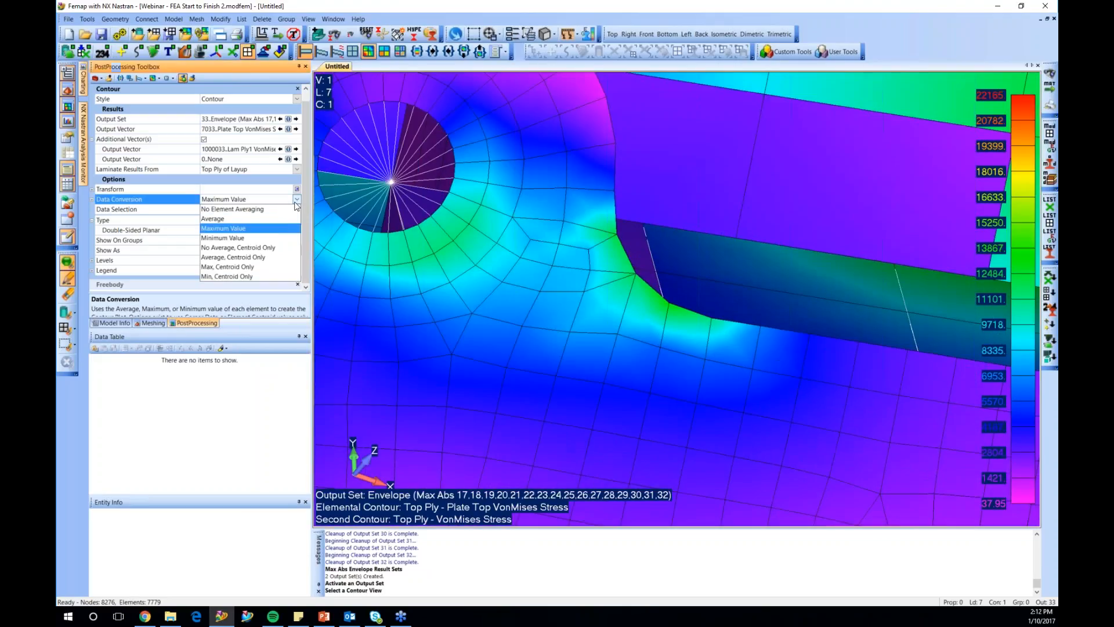
{"action": "left_click", "coordinate": [258, 248]}
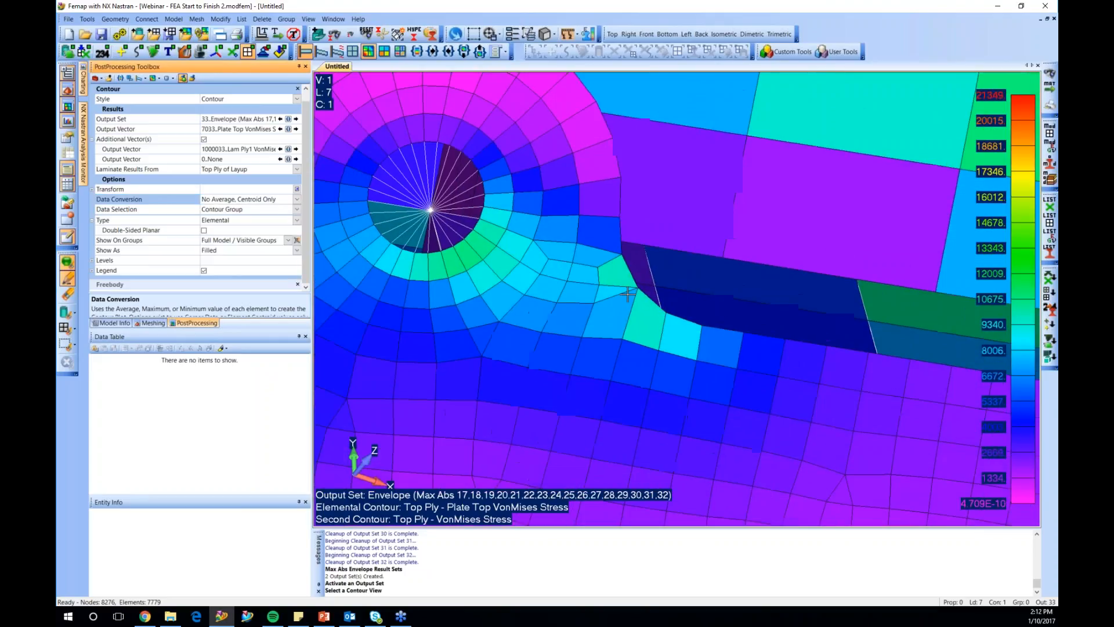
{"action": "scroll", "coordinate": [632, 371], "scroll_direction": "up", "scroll_amount": 2}
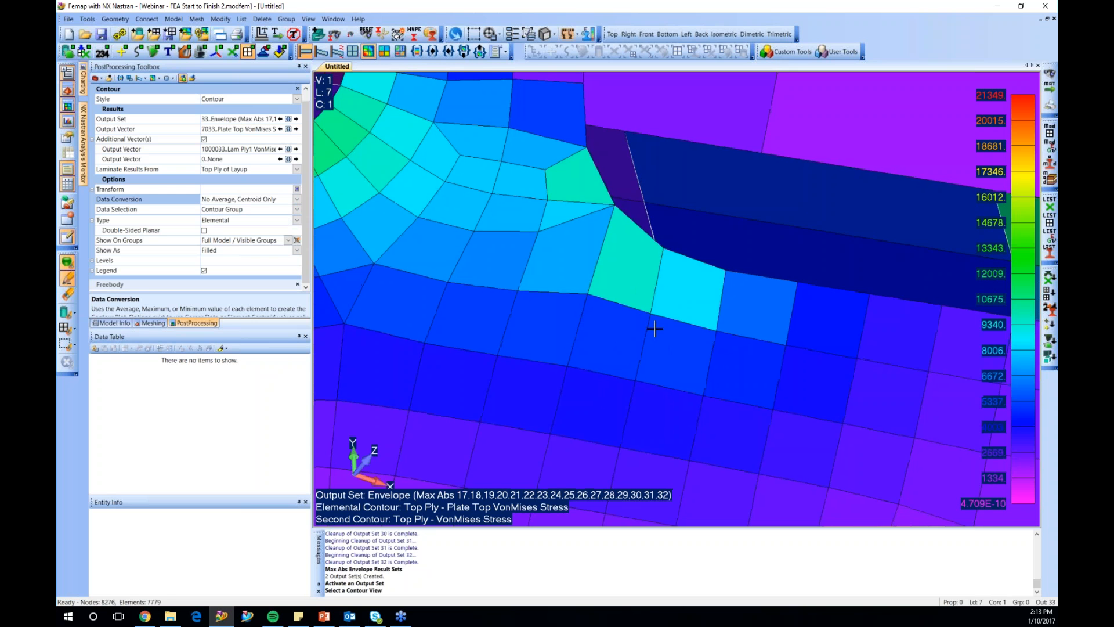
Examine the centroid-only stress contour across the whole mounting plate and the surrounding structure
{"action": "scroll", "coordinate": [654, 329], "scroll_direction": "down", "scroll_amount": 3}
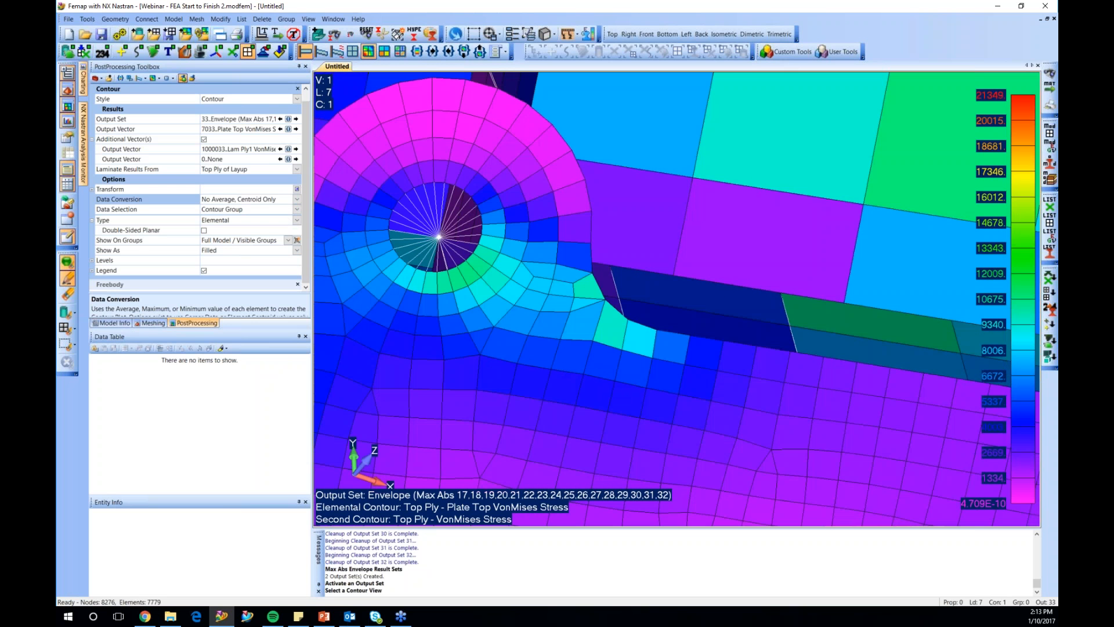
{"action": "scroll", "coordinate": [655, 329], "scroll_direction": "down", "scroll_amount": 2}
{"action": "scroll", "coordinate": [654, 346], "scroll_direction": "down", "scroll_amount": 2}
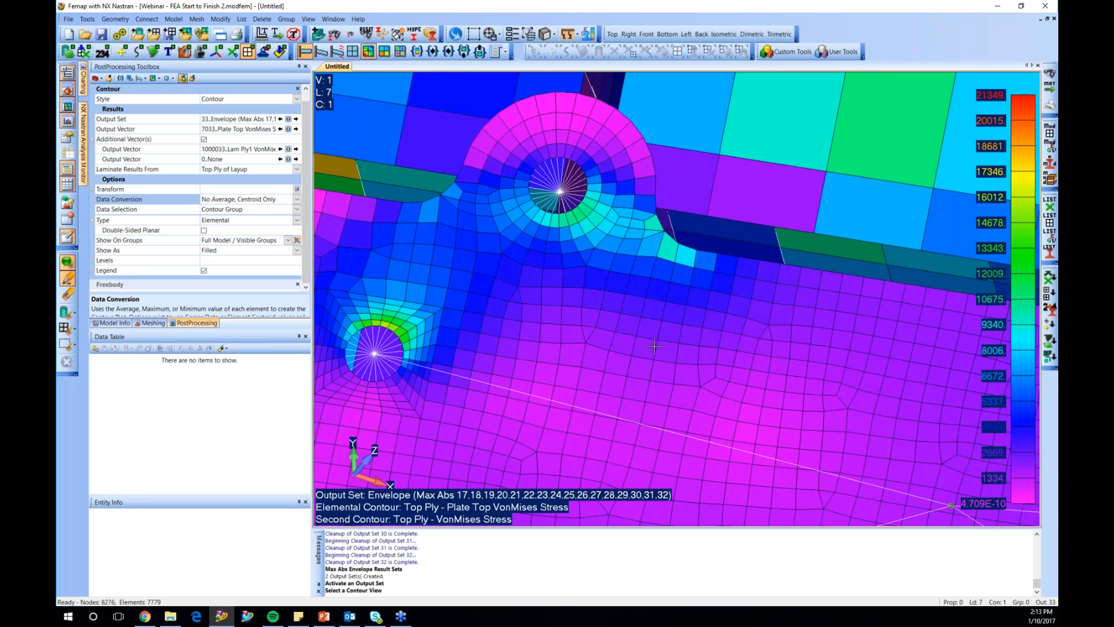
{"action": "scroll", "coordinate": [654, 346], "scroll_direction": "down", "scroll_amount": 2}
{"action": "scroll", "coordinate": [654, 346], "scroll_direction": "down", "scroll_amount": 2}
{"action": "scroll", "coordinate": [653, 347], "scroll_direction": "down", "scroll_amount": 2}
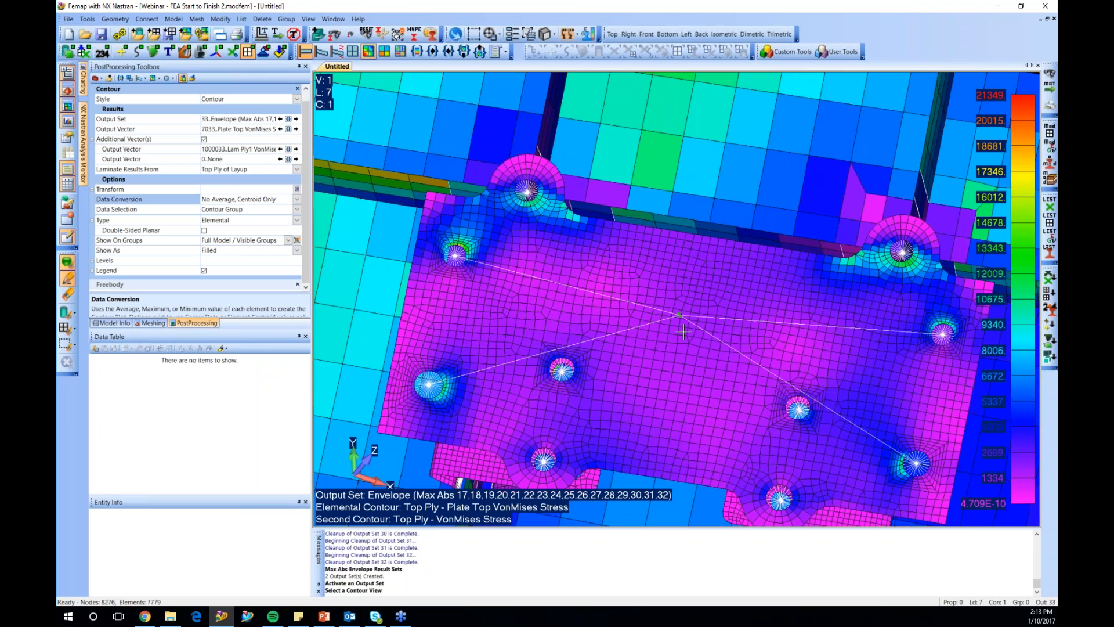
{"action": "scroll", "coordinate": [696, 279], "scroll_direction": "down", "scroll_amount": 2}
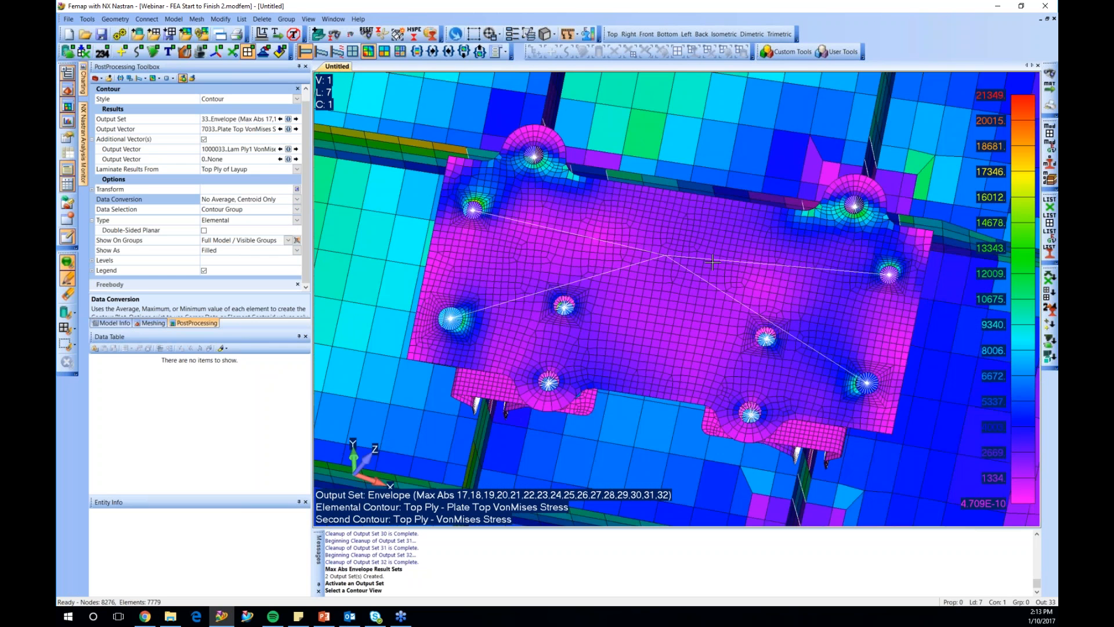
{"action": "middle_click_drag", "start_coordinate": [713, 262], "coordinate": [717, 249]}
{"action": "scroll", "coordinate": [725, 306], "scroll_direction": "down", "scroll_amount": 2}
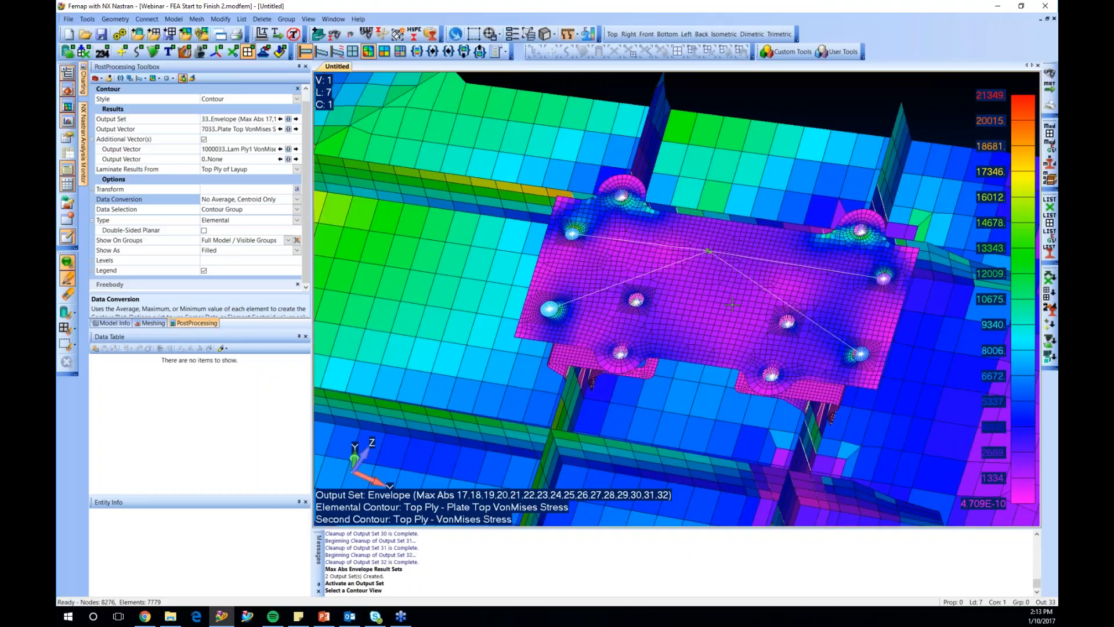
{"action": "scroll", "coordinate": [689, 307], "scroll_direction": "up", "scroll_amount": 2}
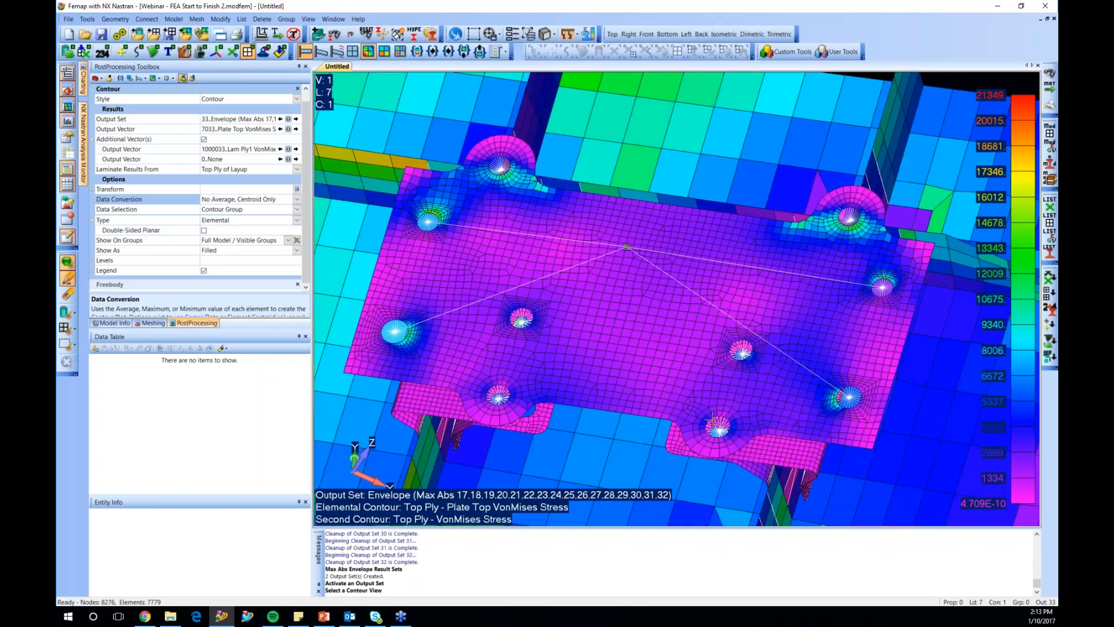
Draw only the elements of the mounting plate by selecting their property from the plate
{"action": "left_click", "coordinate": [76, 332]}
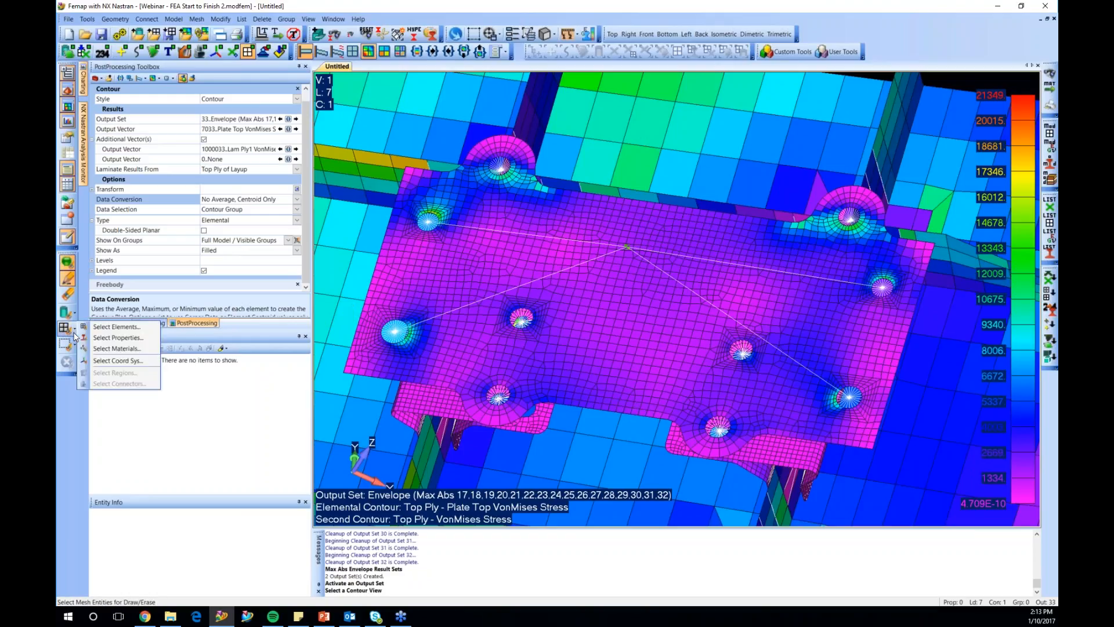
{"action": "left_click", "coordinate": [107, 334]}
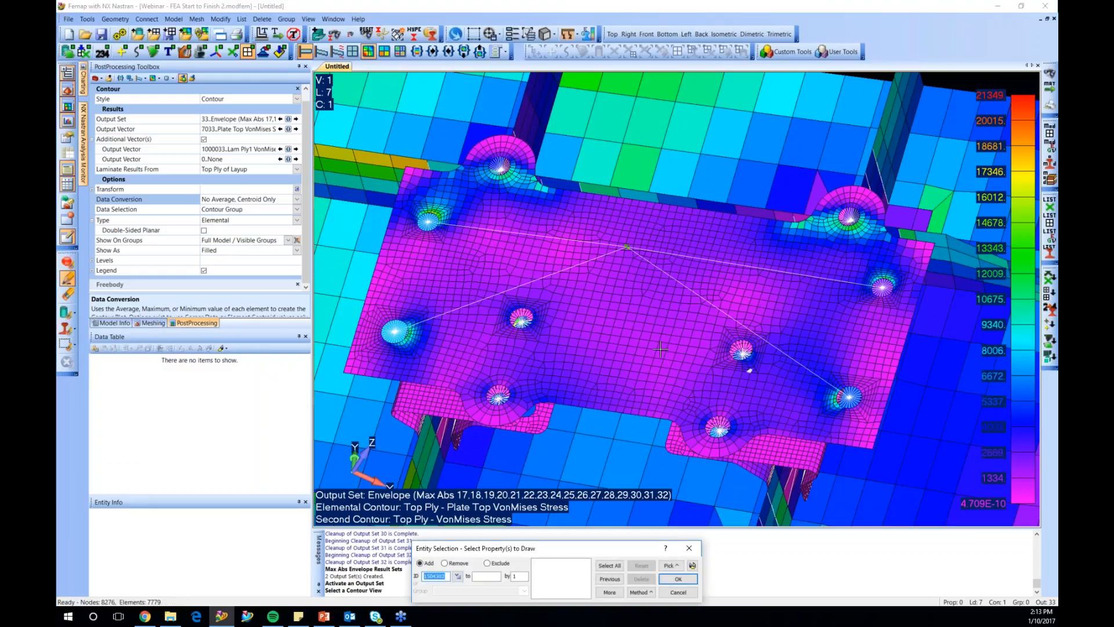
{"action": "left_click", "coordinate": [627, 350]}
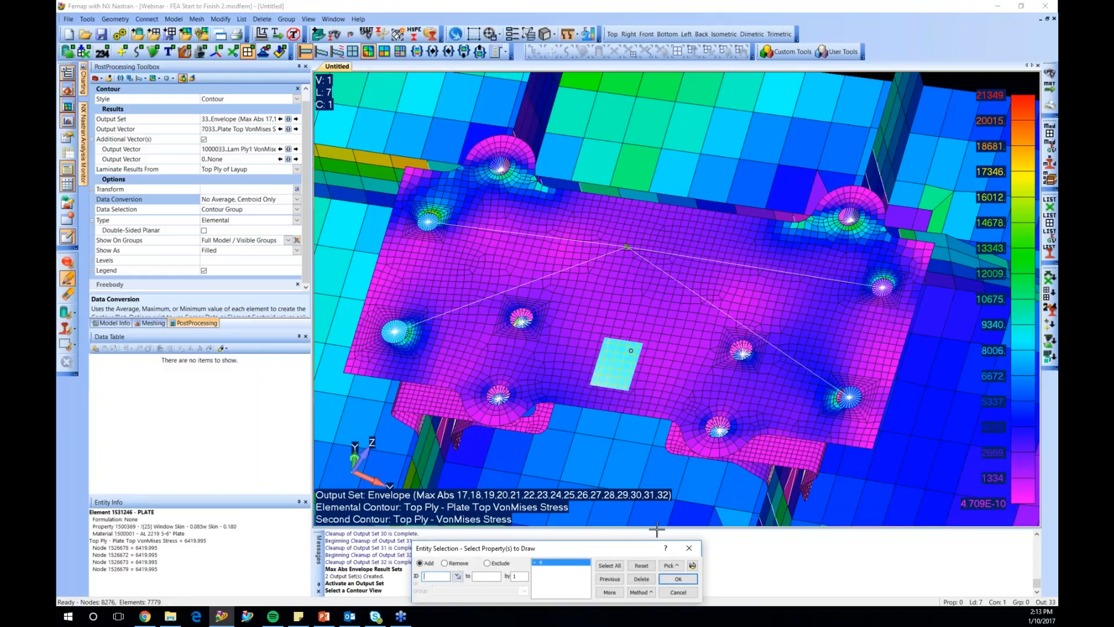
{"action": "left_click", "coordinate": [678, 579]}
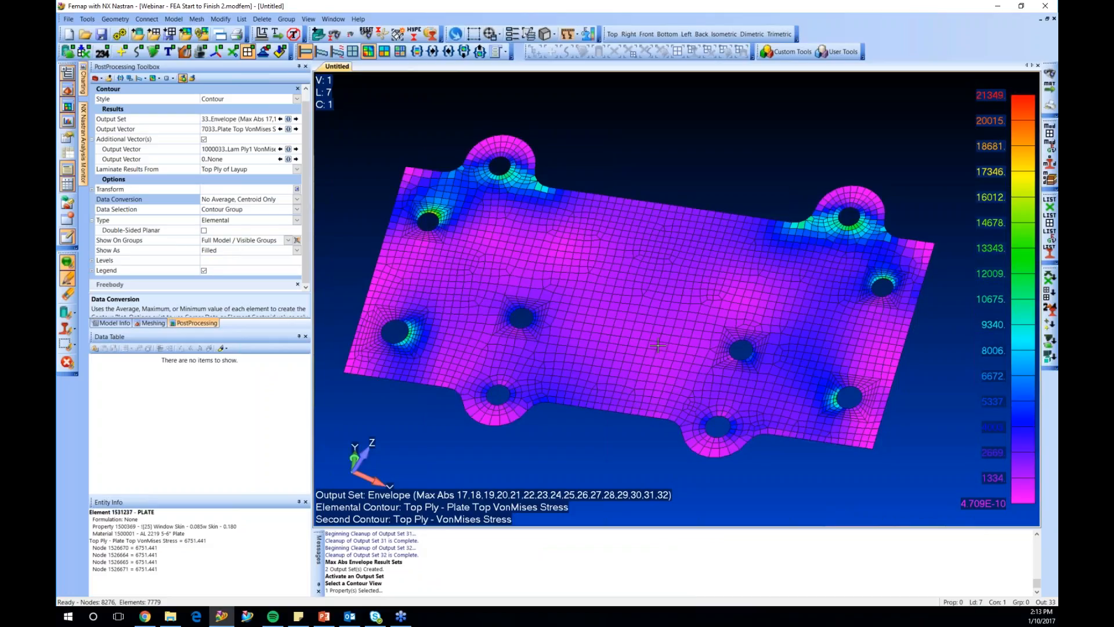
{"action": "middle_click_drag", "start_coordinate": [660, 328], "coordinate": [655, 345]}
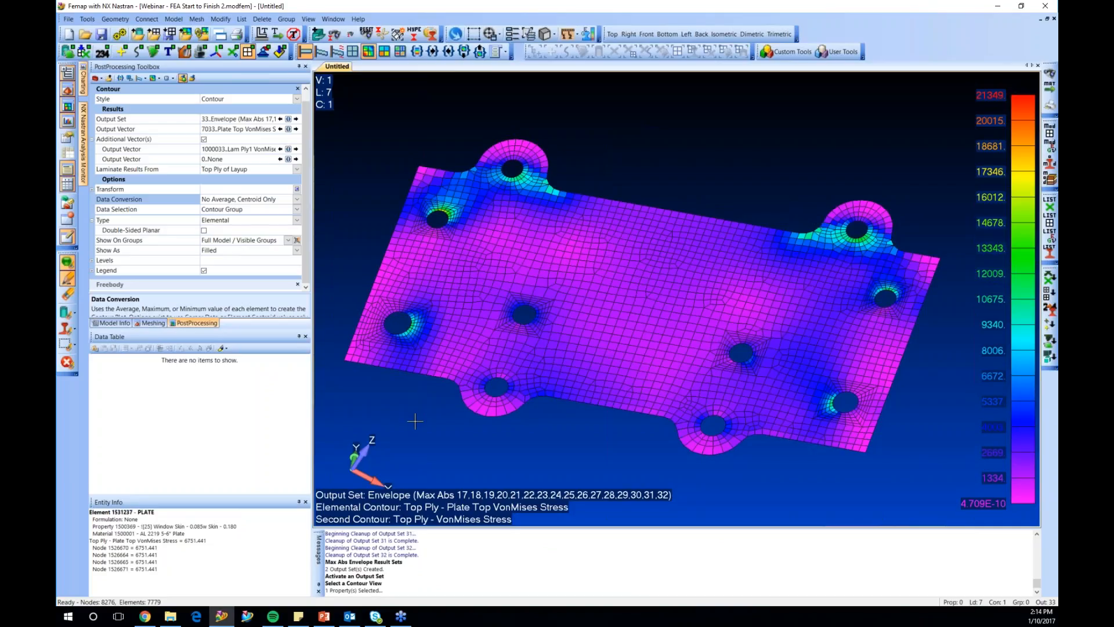
Save the drawn plate selection as a new group titled "Metallic Bracket"
{"action": "left_click", "coordinate": [75, 349]}
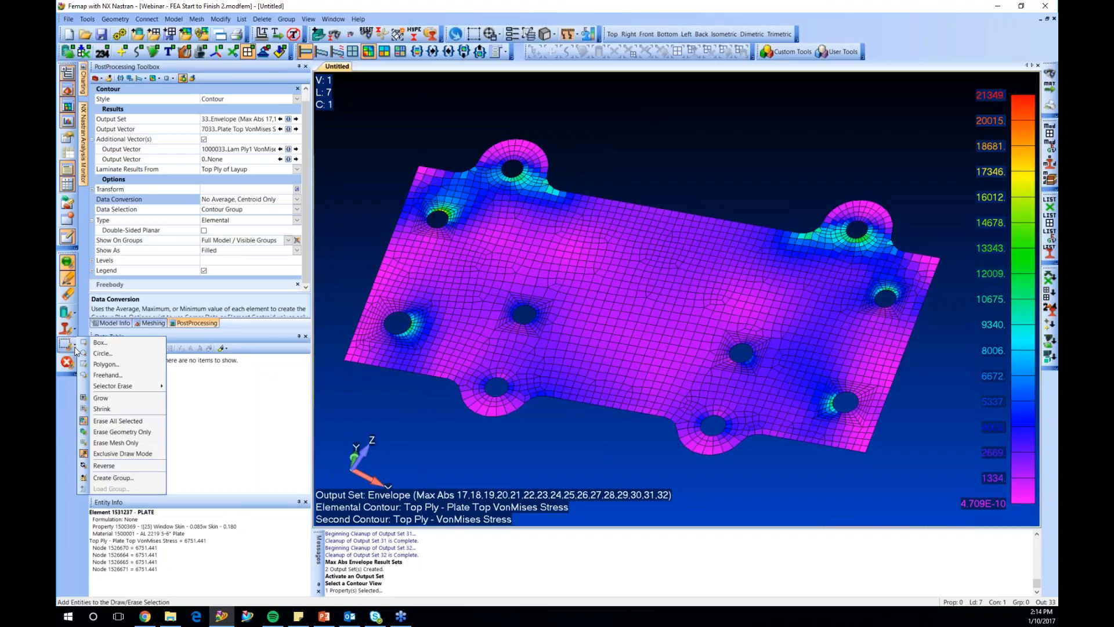
{"action": "left_click", "coordinate": [134, 477]}
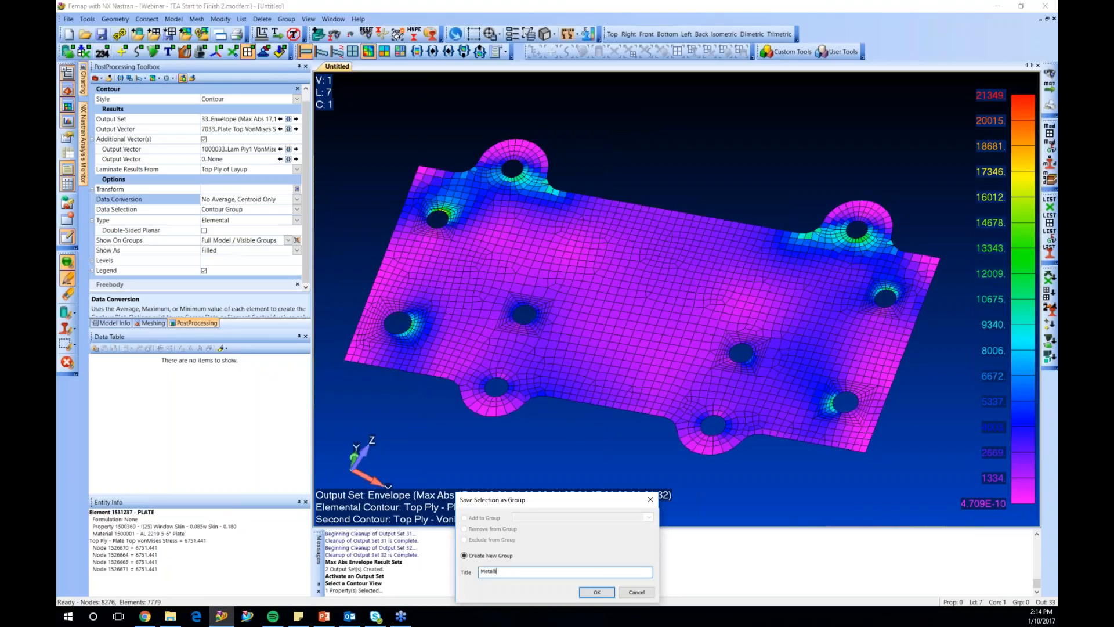
{"action": "type", "text": "Metallic Bracket"}
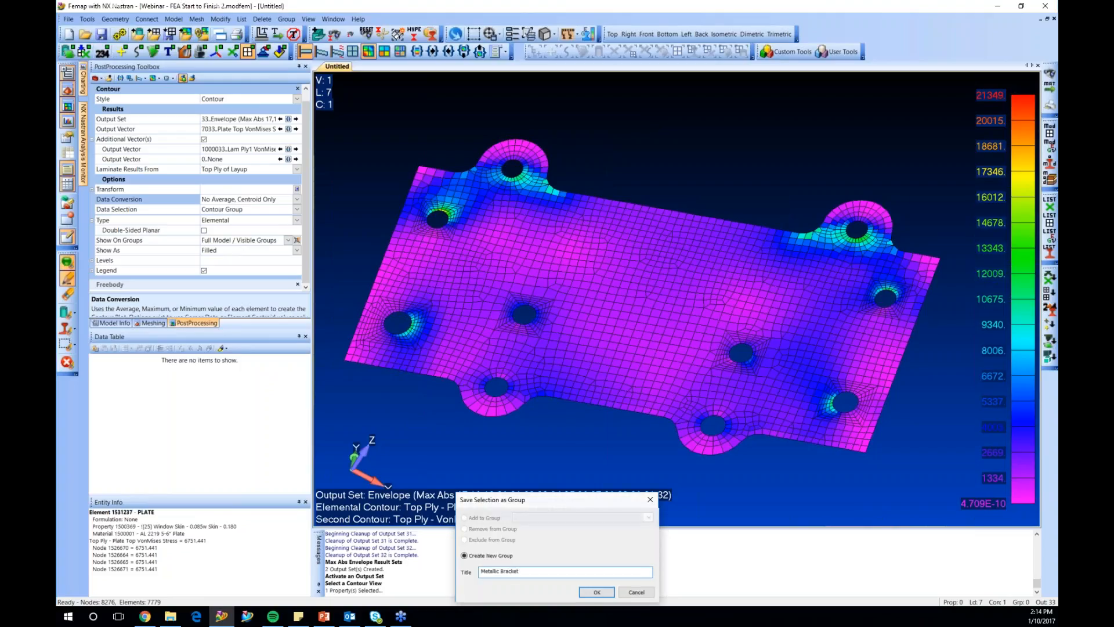
{"action": "key", "text": "Return"}
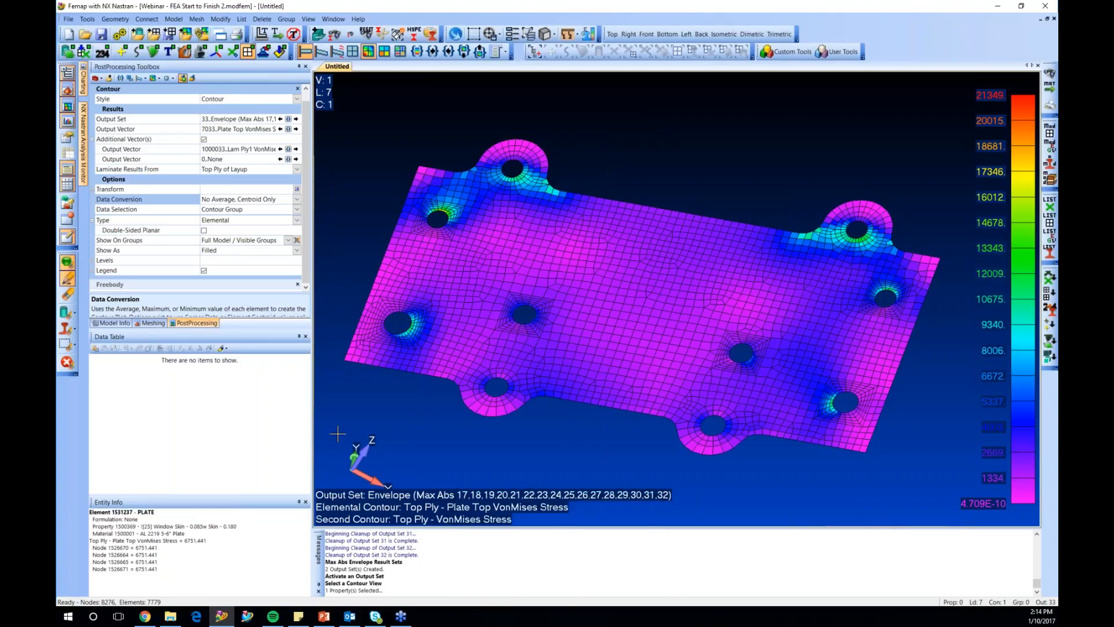
Activate the Metallic Bracket group in the model tree and show only the active group
{"action": "left_click", "coordinate": [98, 324]}
{"action": "scroll", "coordinate": [114, 280], "scroll_direction": "down", "scroll_amount": 2}
{"action": "left_click", "coordinate": [94, 273]}
{"action": "double_click", "coordinate": [128, 282]}
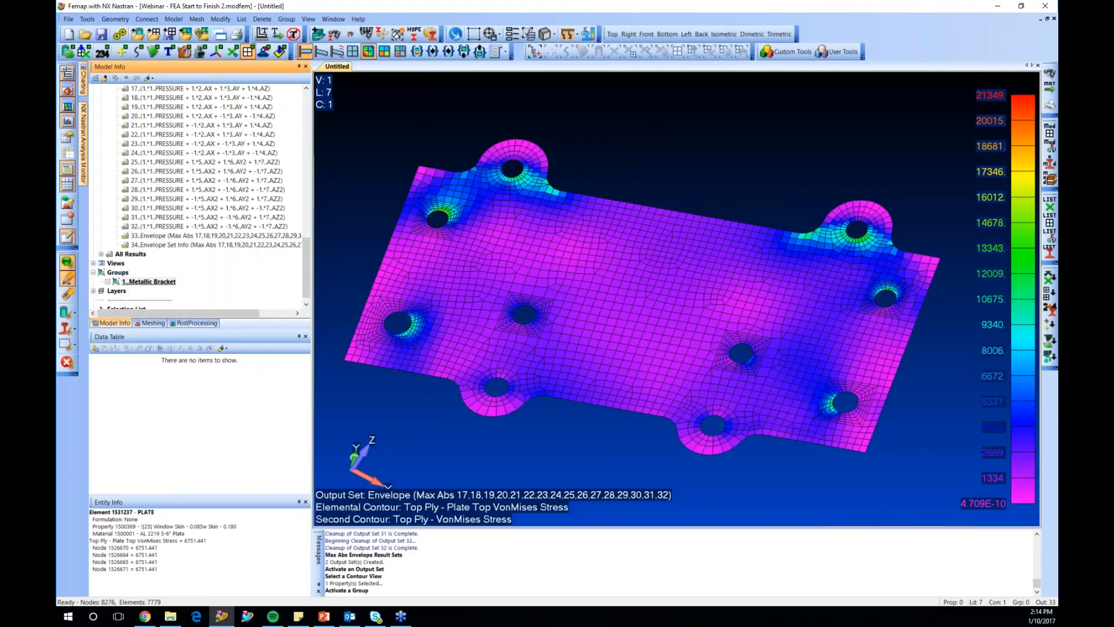
{"action": "right_click", "coordinate": [132, 283]}
{"action": "left_click", "coordinate": [186, 355]}
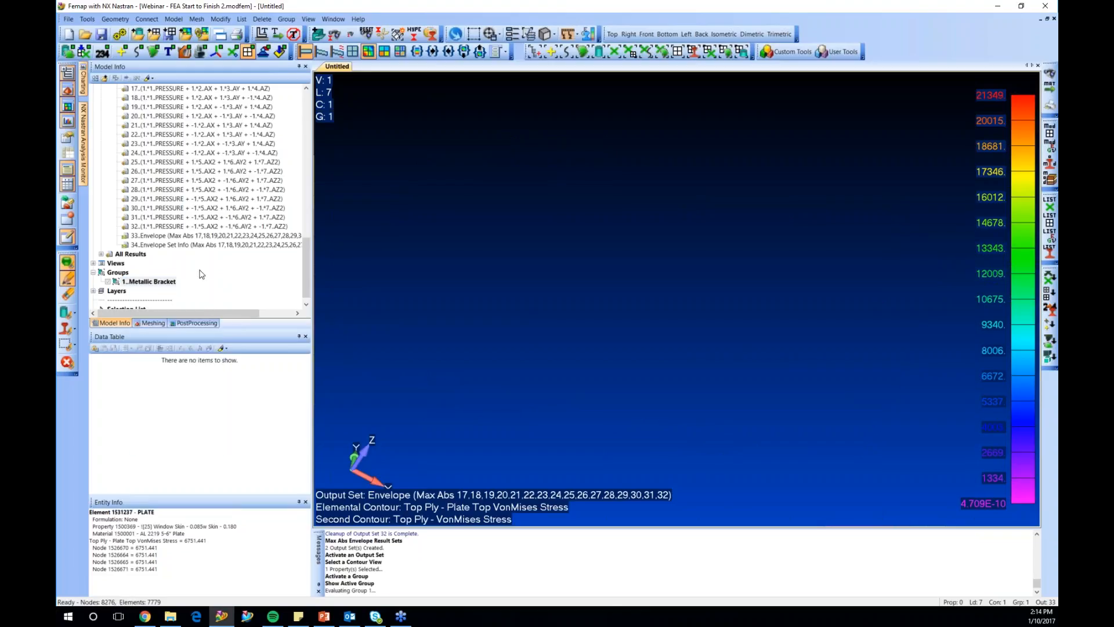
Clear the draw selection and switch the display from the active group to the full model
{"action": "left_click", "coordinate": [148, 282]}
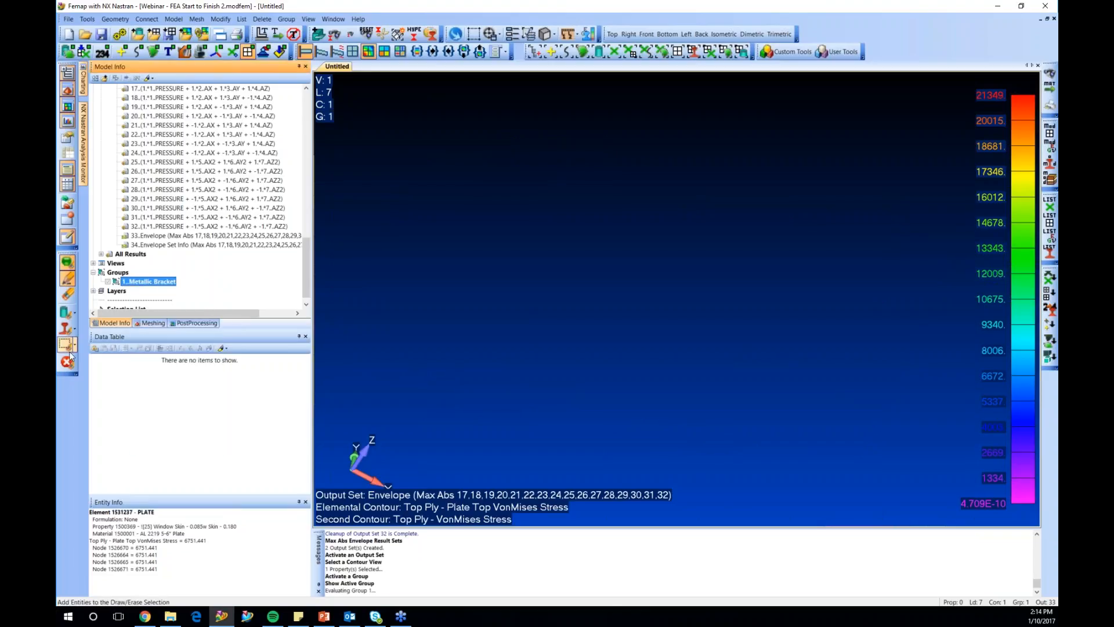
{"action": "left_click", "coordinate": [65, 328]}
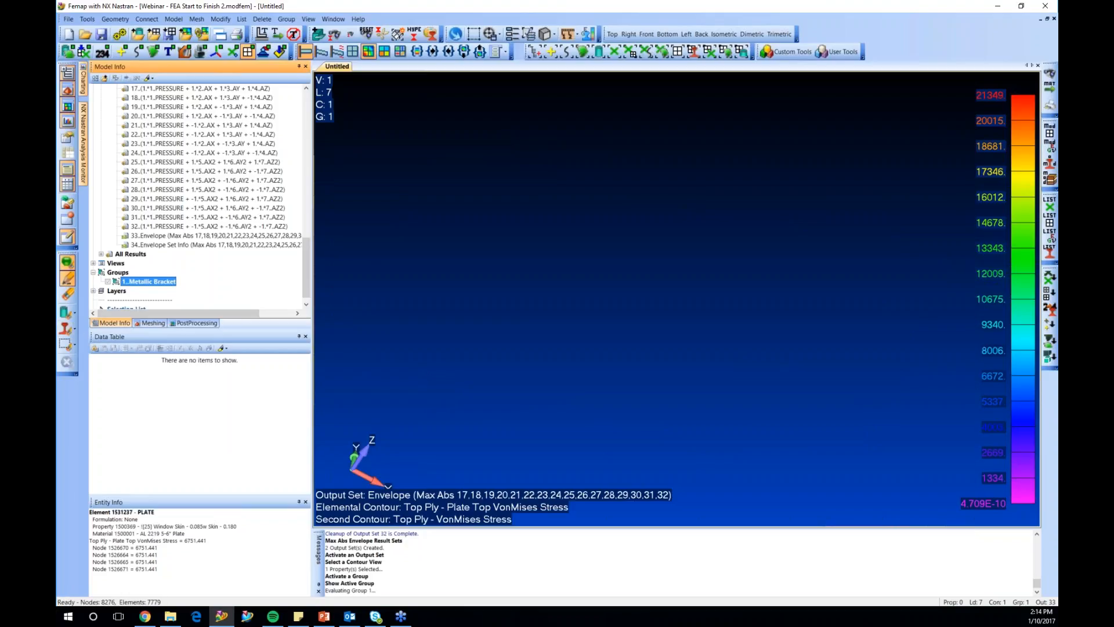
{"action": "right_click", "coordinate": [145, 282]}
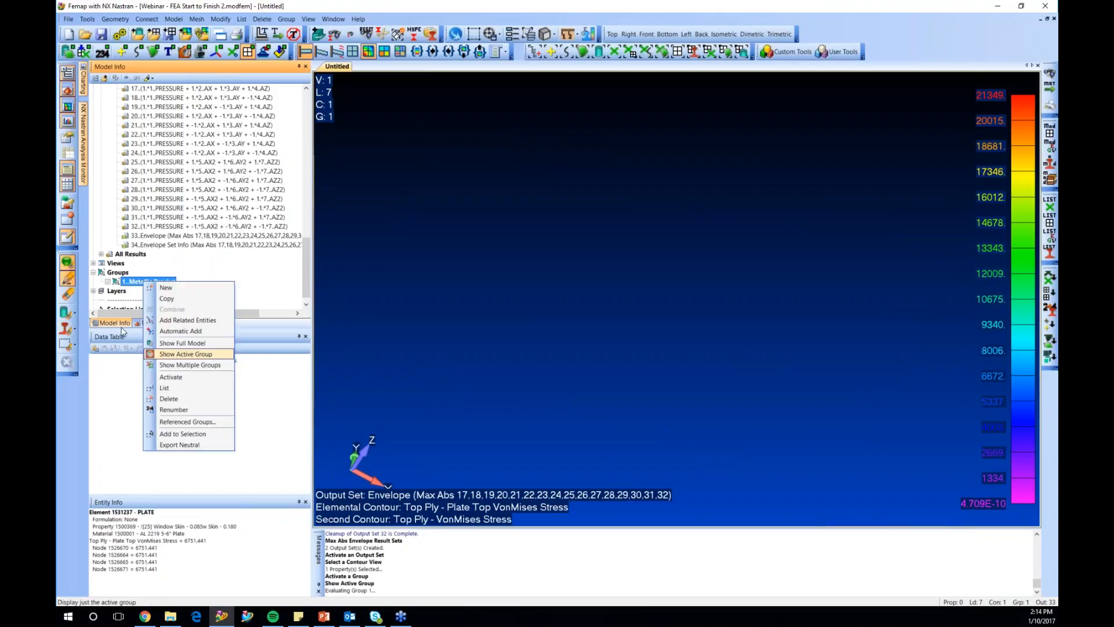
{"action": "left_click", "coordinate": [259, 313]}
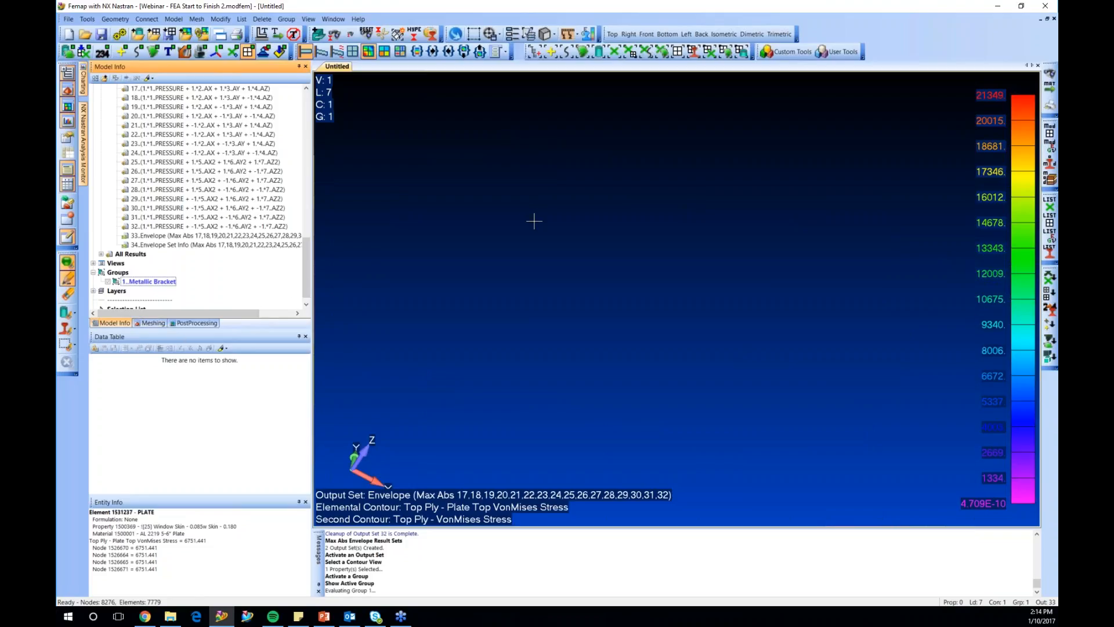
{"action": "right_click", "coordinate": [148, 281]}
{"action": "left_click", "coordinate": [174, 341]}
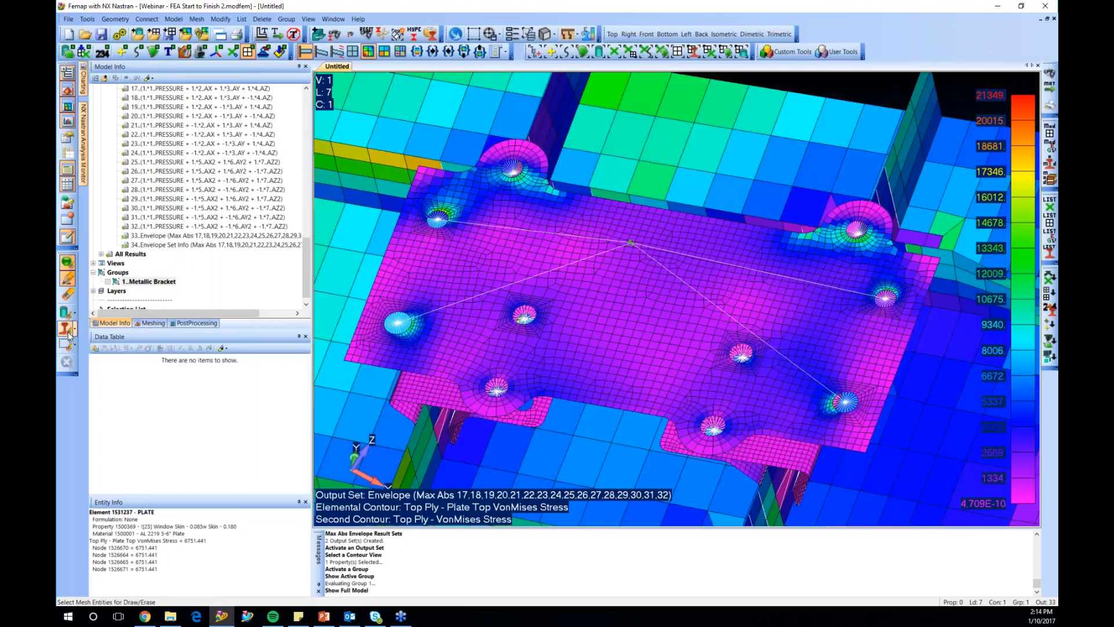
Isolate the mounting plate again by drawing only its property
{"action": "left_click", "coordinate": [67, 328]}
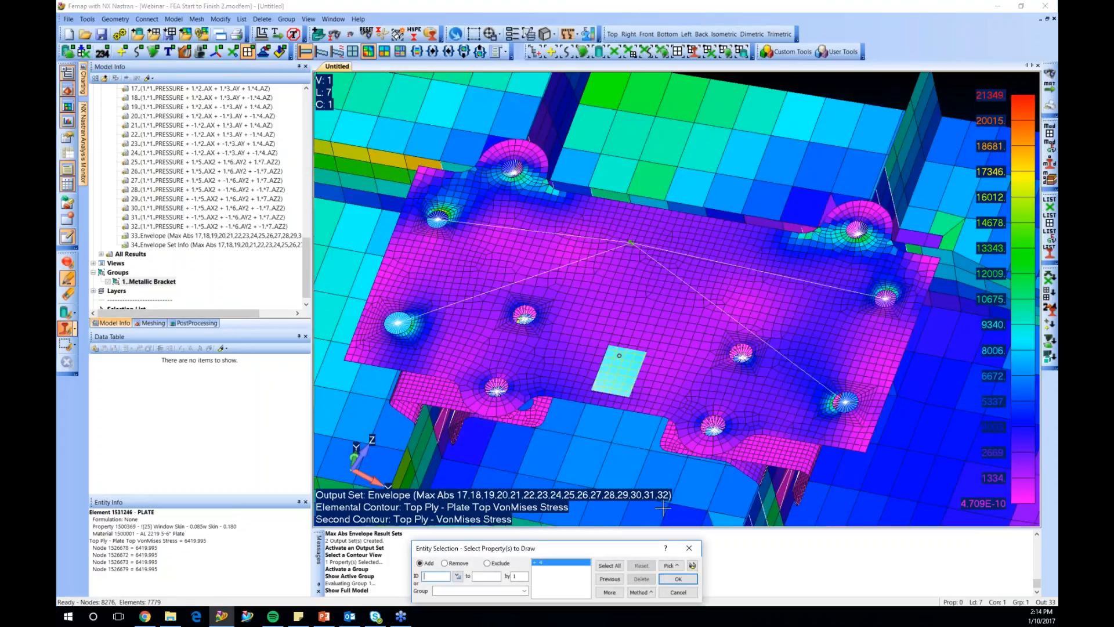
{"action": "left_click", "coordinate": [678, 579]}
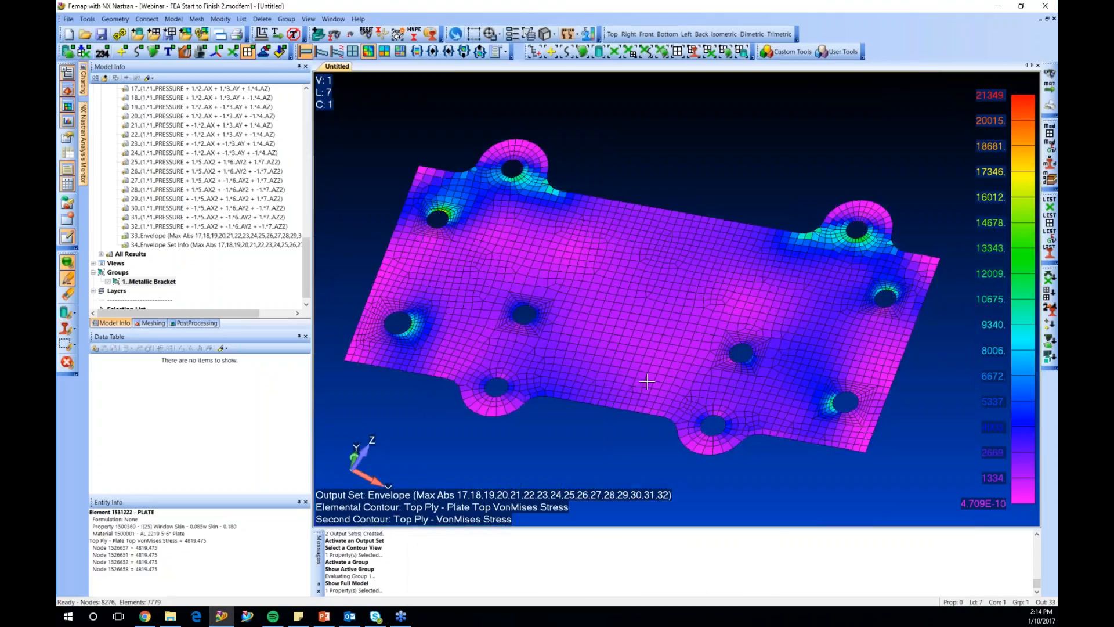
Grow the mounting plate's draw selection by one level to include the attached rigid elements in the holes
{"action": "mouse_move", "coordinate": [651, 376]}
{"action": "middle_mouse_down", "text": "ctrl"}
{"action": "mouse_move", "coordinate": [695, 338]}
{"action": "mouse_move", "coordinate": [666, 344]}
{"action": "middle_mouse_up", "text": "ctrl"}
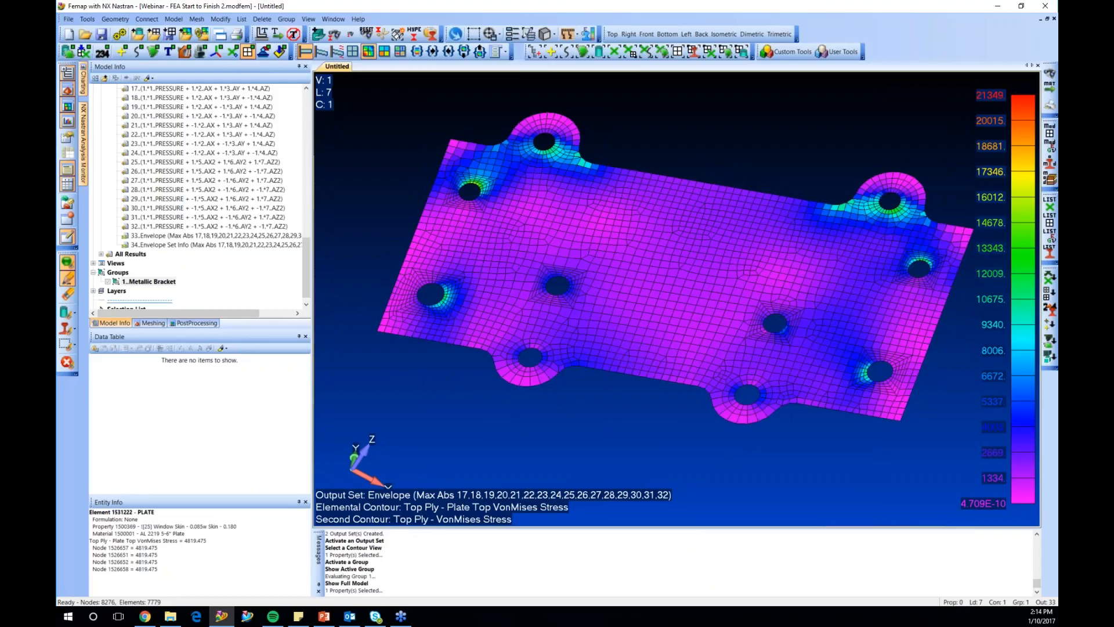
{"action": "left_click", "coordinate": [76, 346]}
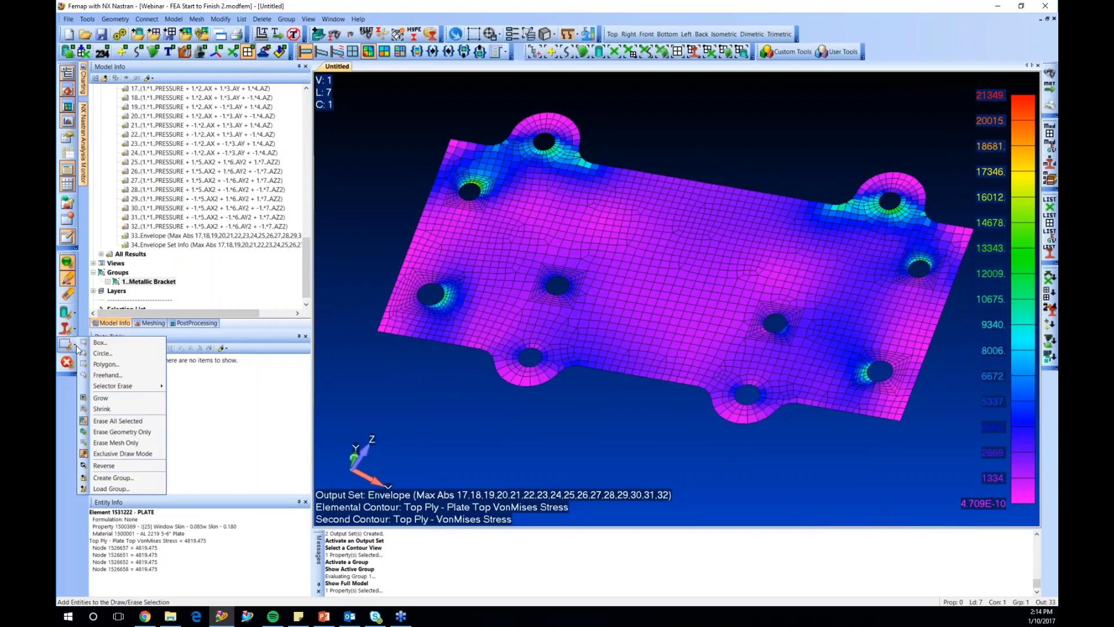
{"action": "left_click", "coordinate": [110, 399]}
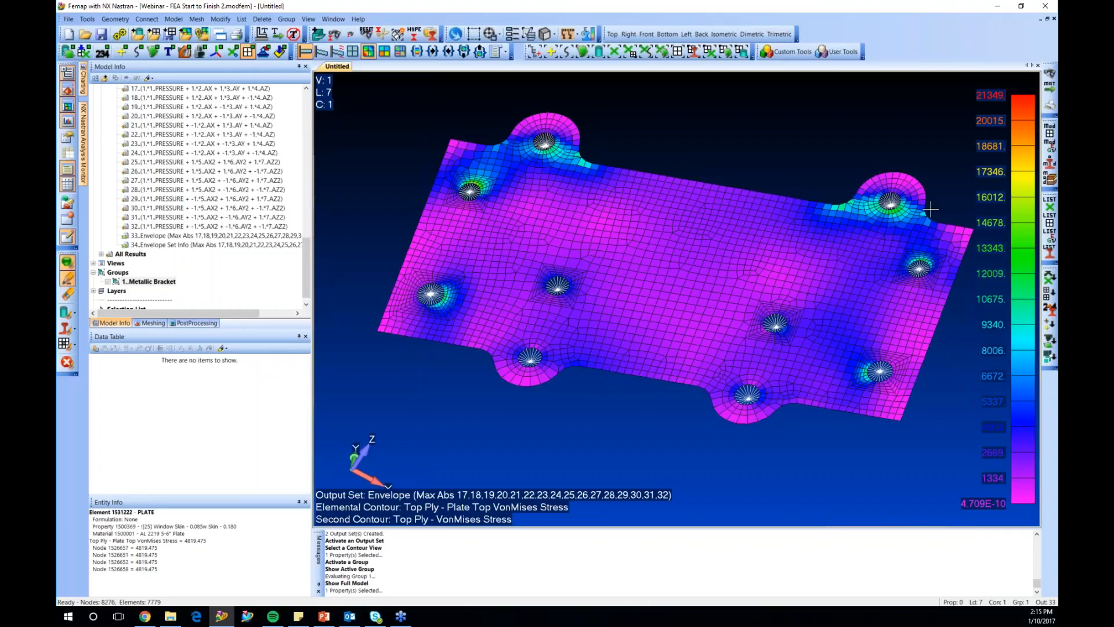
Grow the draw selection by another level to the rigid elements spanning the holes, and shrink it back by one level
{"action": "left_click", "coordinate": [73, 346]}
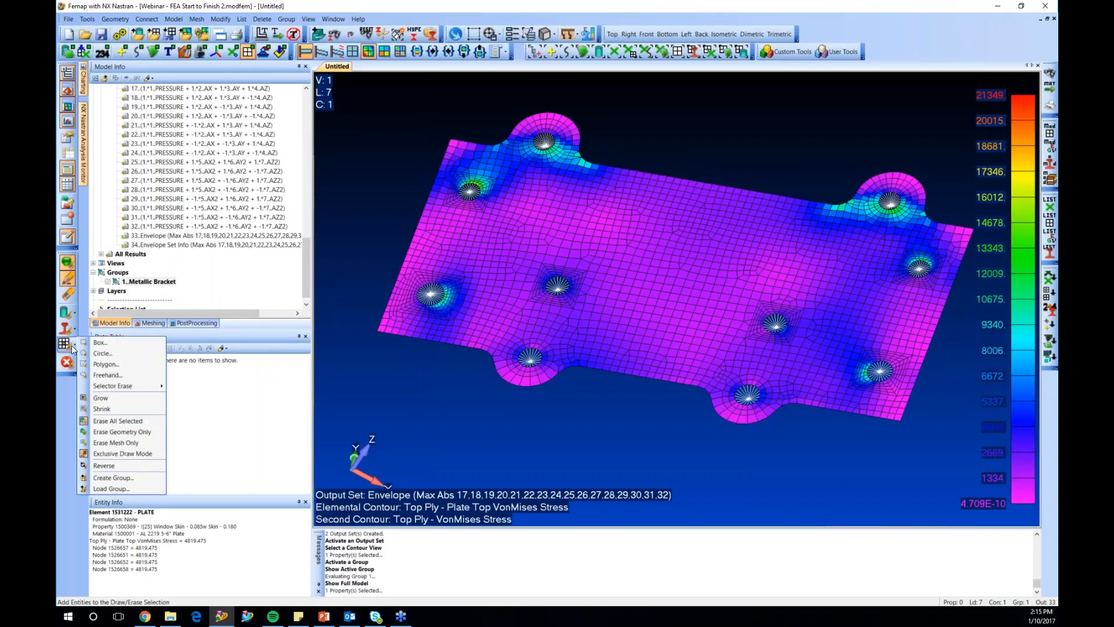
{"action": "left_click", "coordinate": [72, 348]}
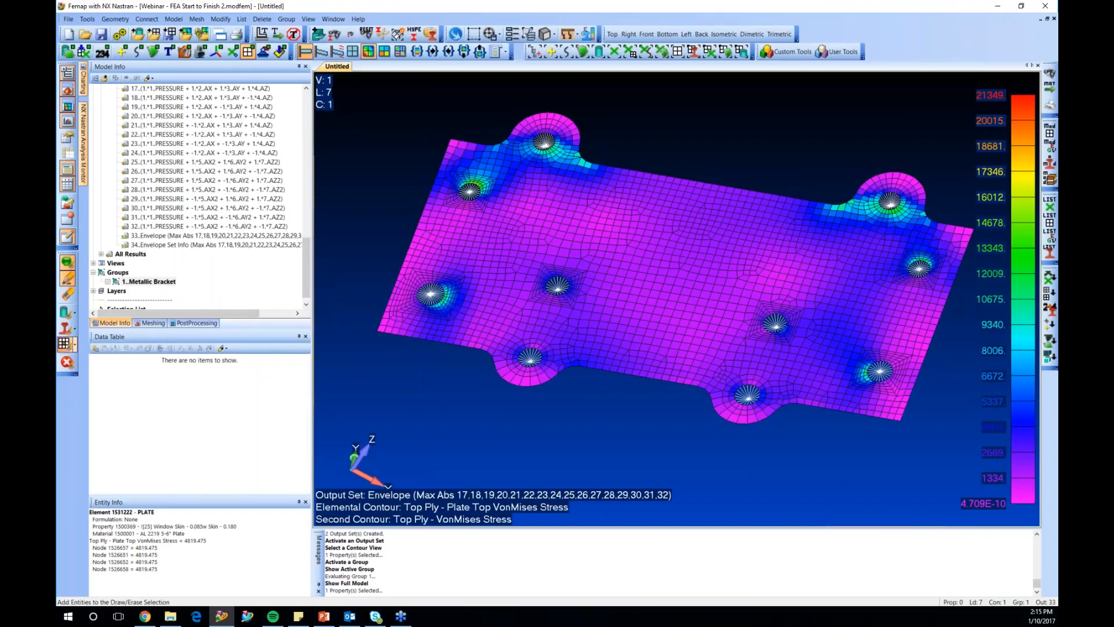
{"action": "left_click", "coordinate": [69, 354]}
{"action": "left_click", "coordinate": [100, 405]}
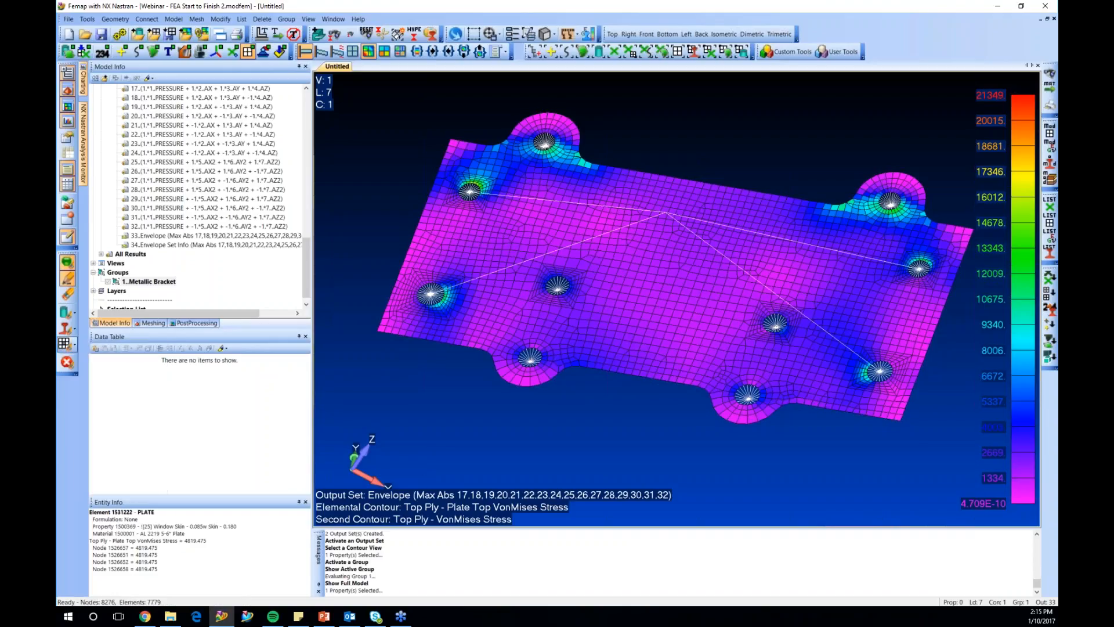
Save the plate and hole rigid element selection as a new group titled "Metallic Bracket 2"
{"action": "left_click", "coordinate": [72, 346]}
{"action": "left_click", "coordinate": [115, 478]}
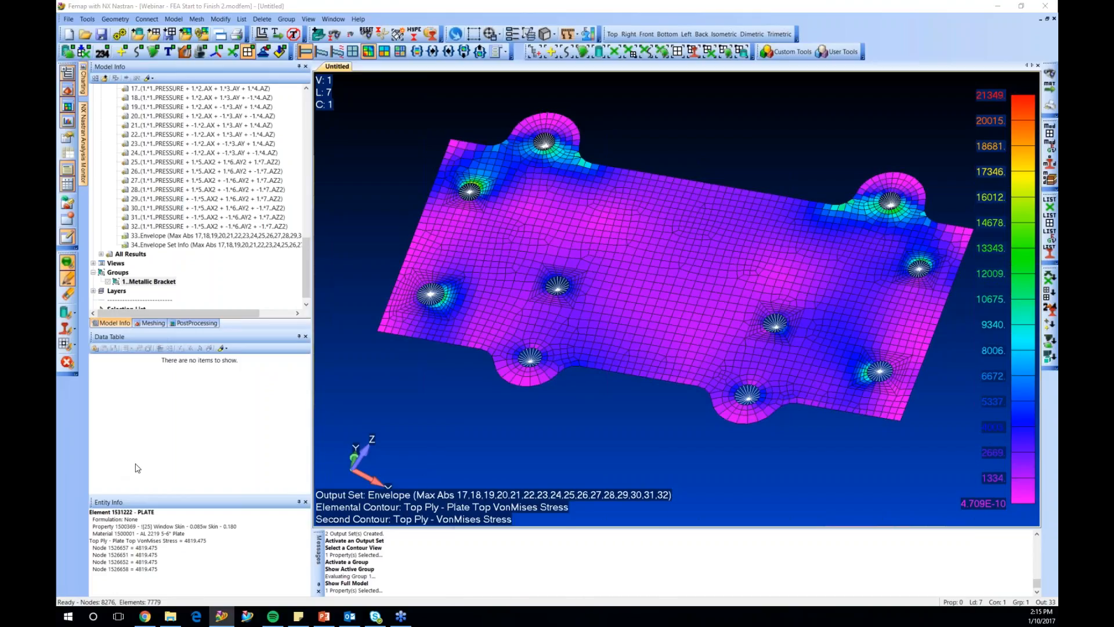
{"action": "type", "text": "Metallic Bracket"}
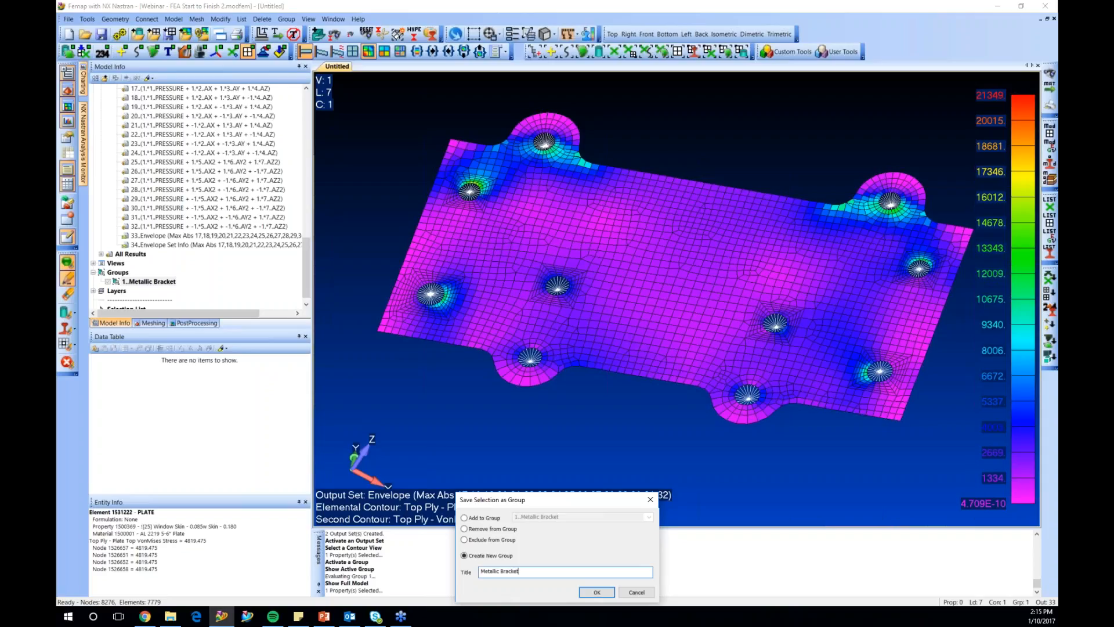
{"action": "key", "text": "Return"}
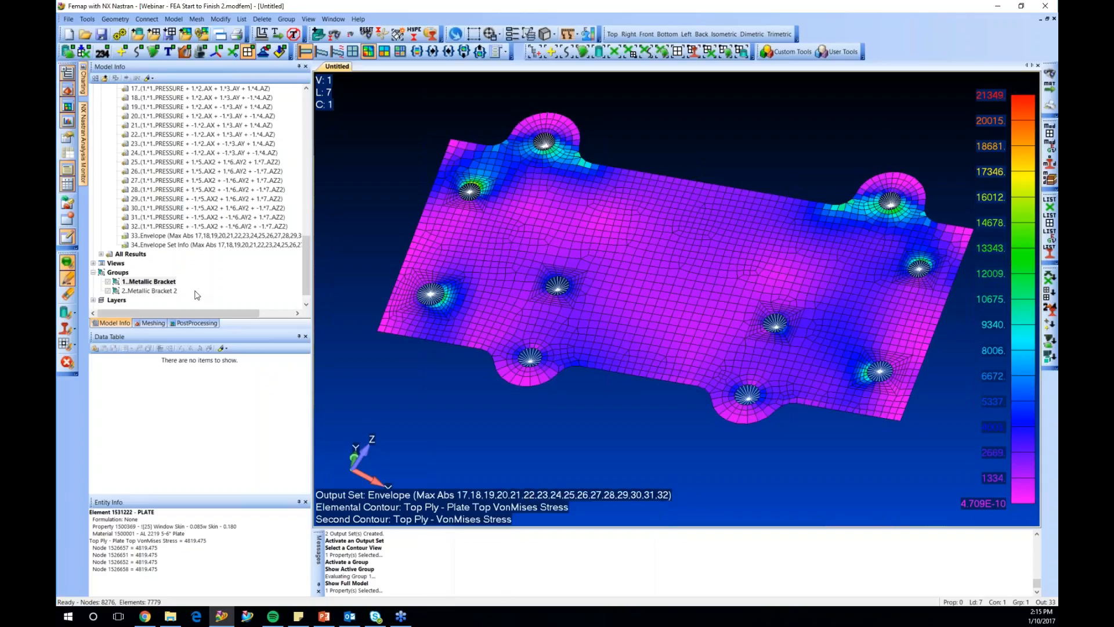
Activate the Metallic Bracket 2 group in the model tree and show only the active group
{"action": "double_click", "coordinate": [152, 291]}
{"action": "right_click", "coordinate": [163, 297]}
{"action": "left_click", "coordinate": [186, 365]}
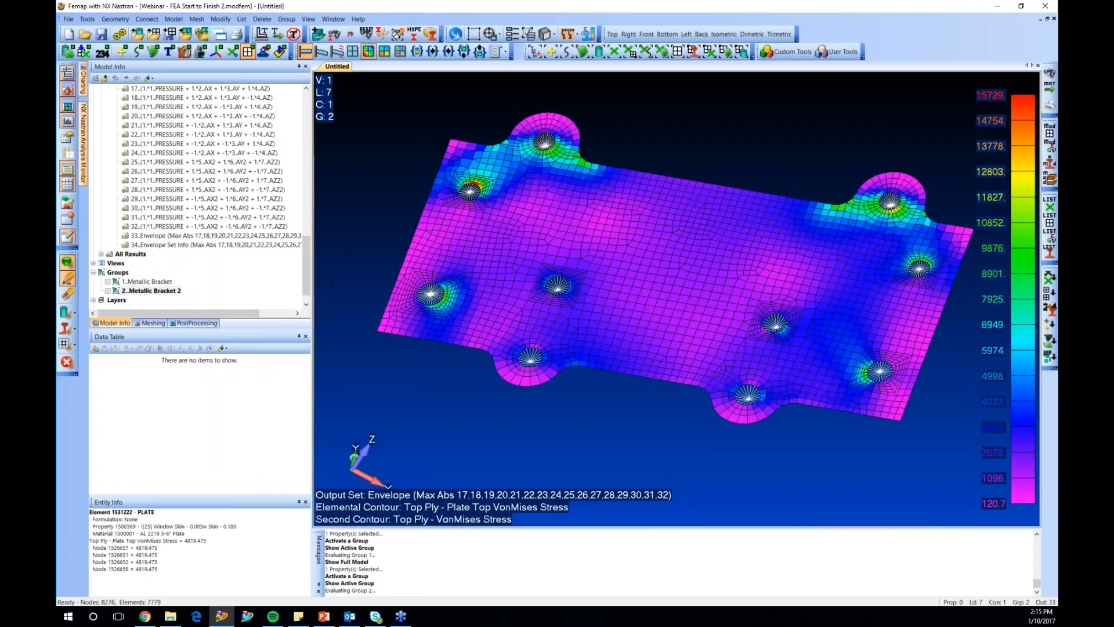
Expand the contour Levels options in the postprocessing settings and examine the VonMises stress distribution around the bracket's holes
{"action": "middle_click_drag", "start_coordinate": [602, 268], "coordinate": [589, 281]}
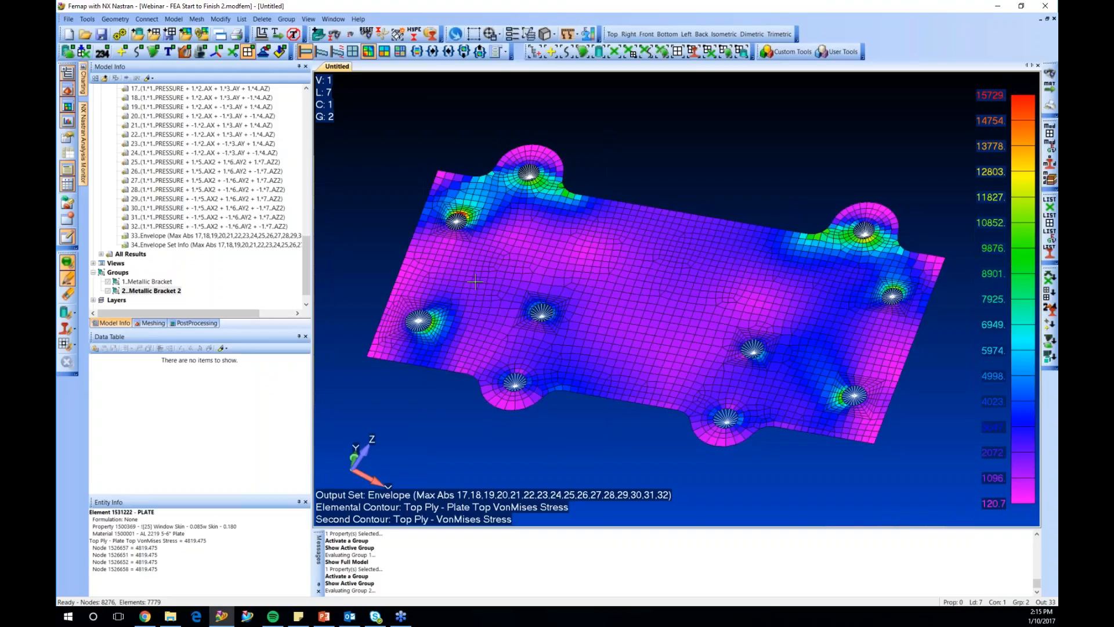
{"action": "scroll", "coordinate": [483, 416], "scroll_direction": "up", "scroll_amount": 1}
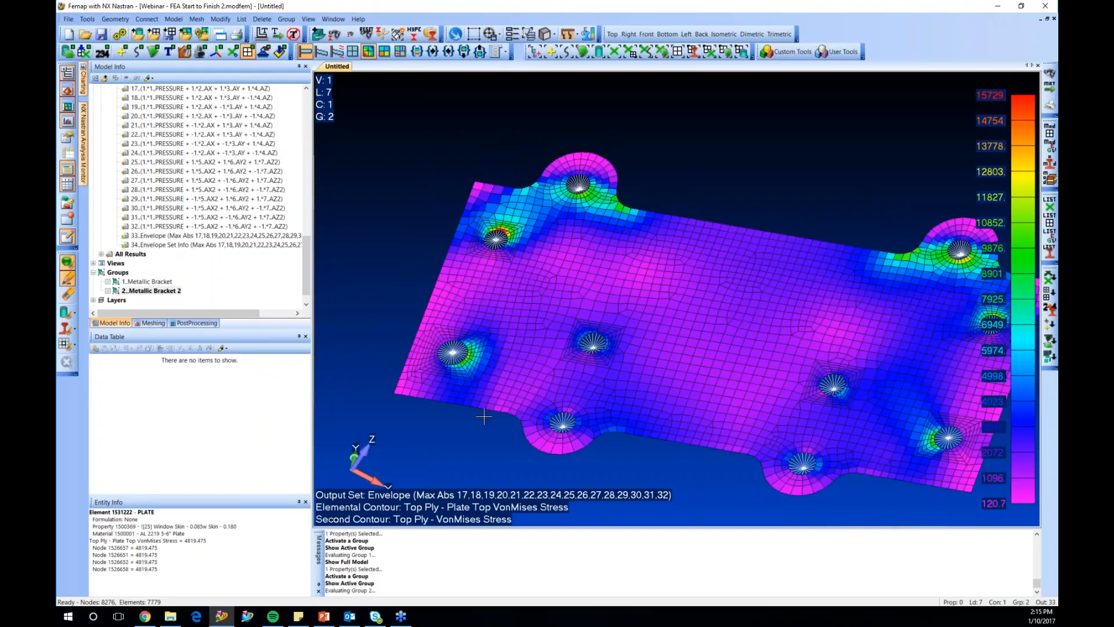
{"action": "scroll", "coordinate": [483, 415], "scroll_direction": "up", "scroll_amount": 4}
{"action": "scroll", "coordinate": [475, 452], "scroll_direction": "down", "scroll_amount": 5}
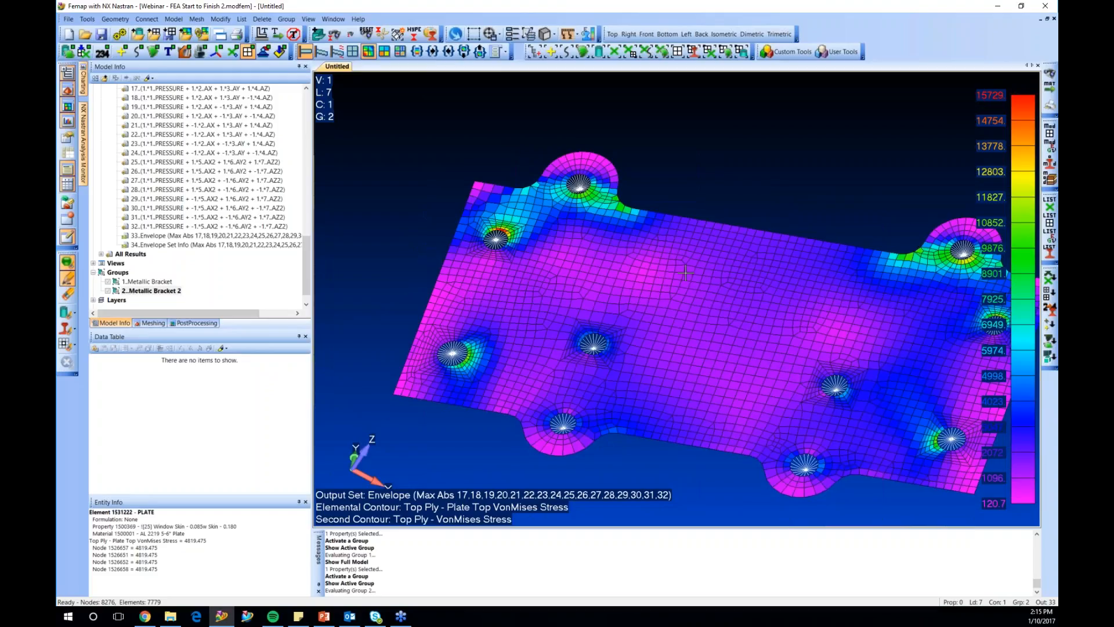
{"action": "middle_click_drag", "start_coordinate": [685, 272], "coordinate": [615, 264]}
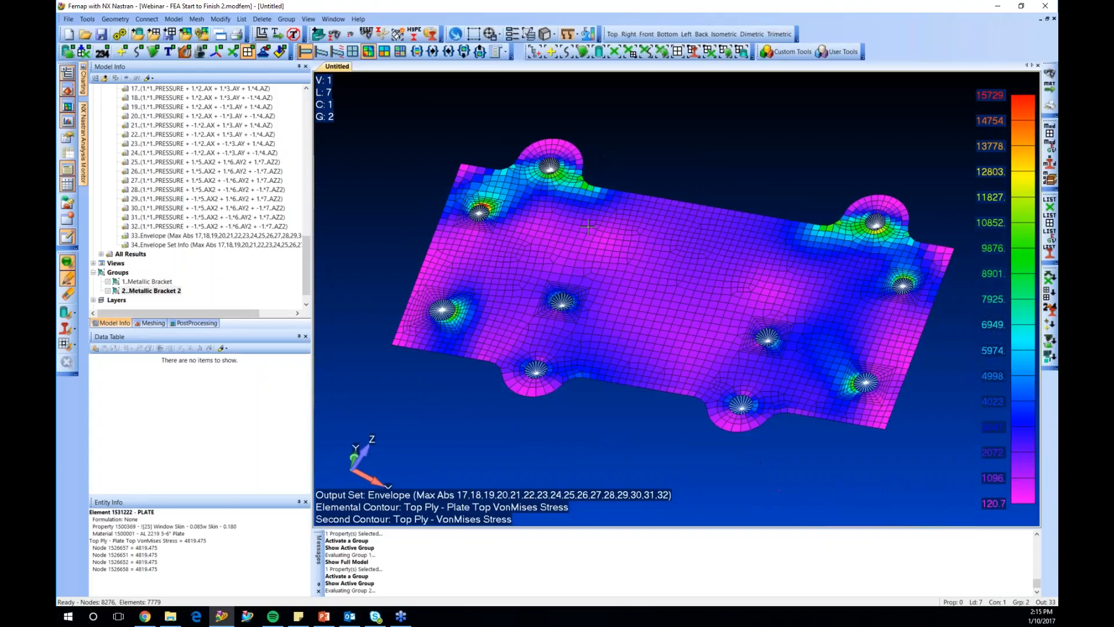
{"action": "left_click", "coordinate": [193, 322]}
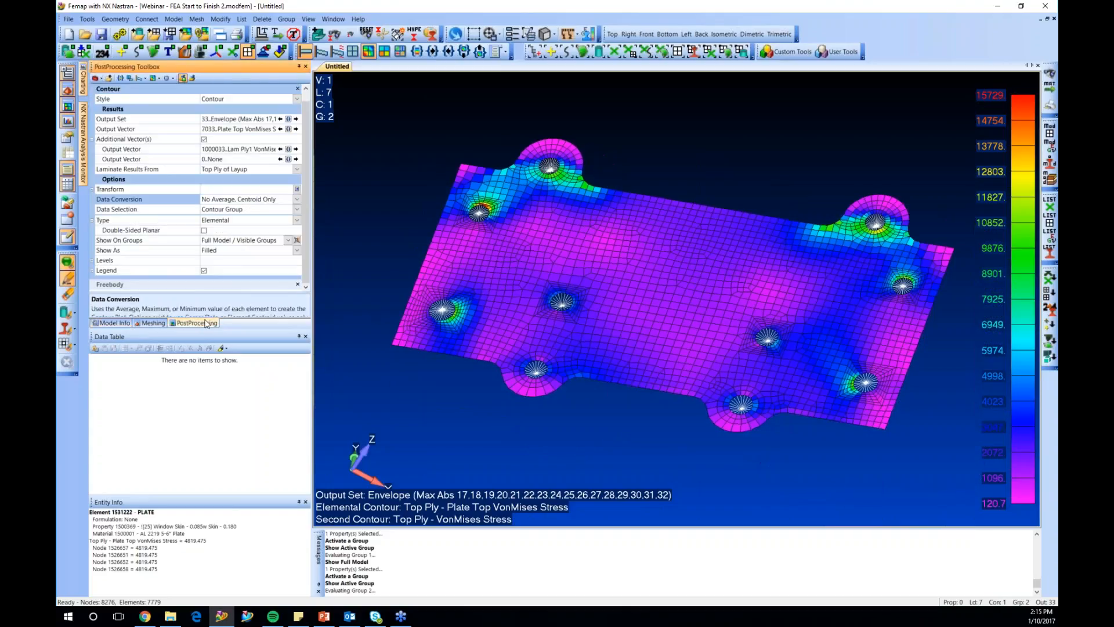
{"action": "left_click", "coordinate": [93, 261]}
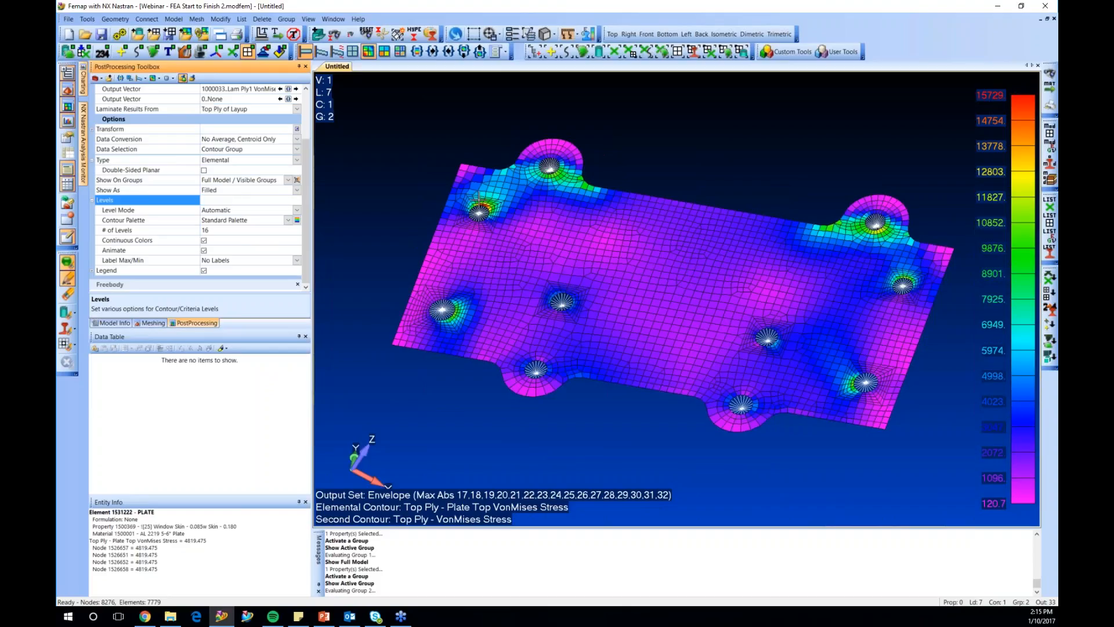
{"action": "scroll", "coordinate": [482, 223], "scroll_direction": "up", "scroll_amount": 1}
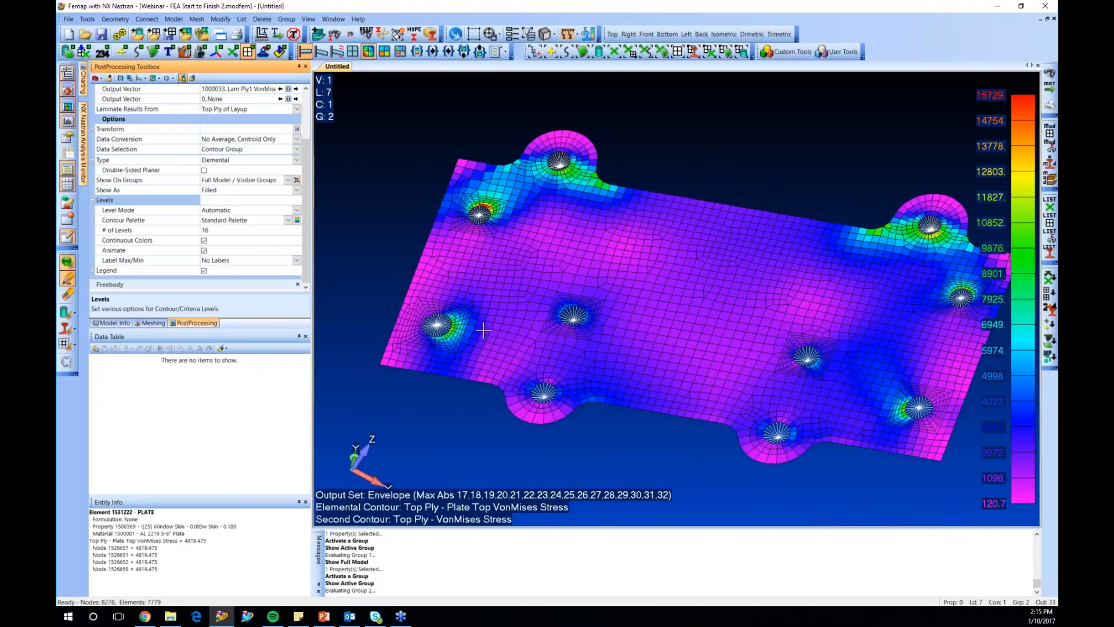
{"action": "scroll", "coordinate": [472, 206], "scroll_direction": "up", "scroll_amount": 3}
{"action": "scroll", "coordinate": [471, 206], "scroll_direction": "down", "scroll_amount": 3}
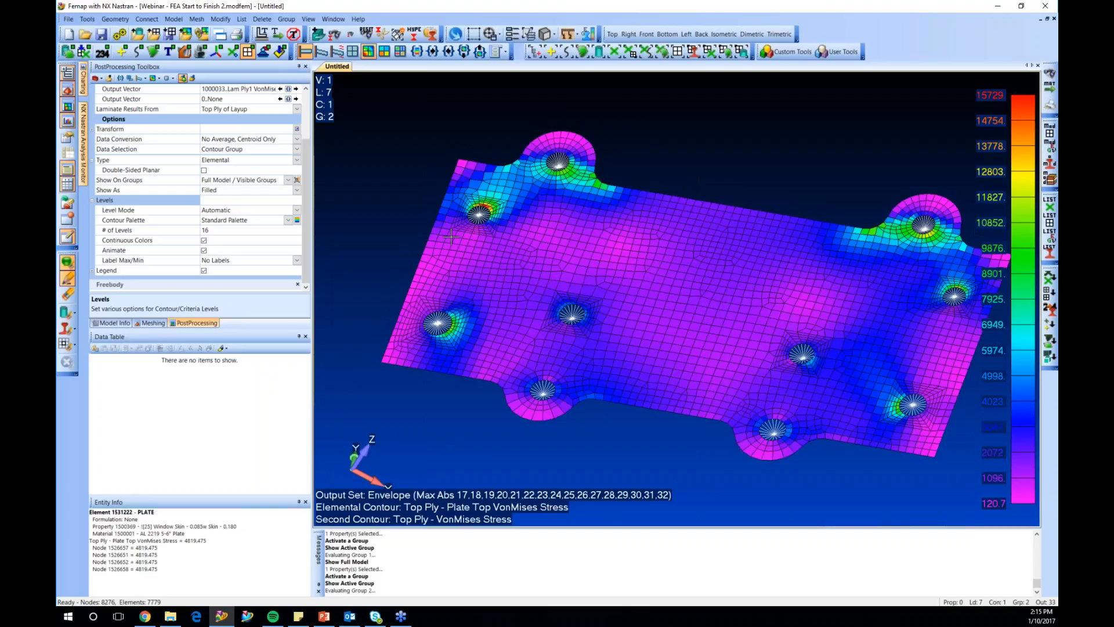
{"action": "middle_click_drag", "start_coordinate": [691, 297], "coordinate": [671, 279], "text": "ctrl"}
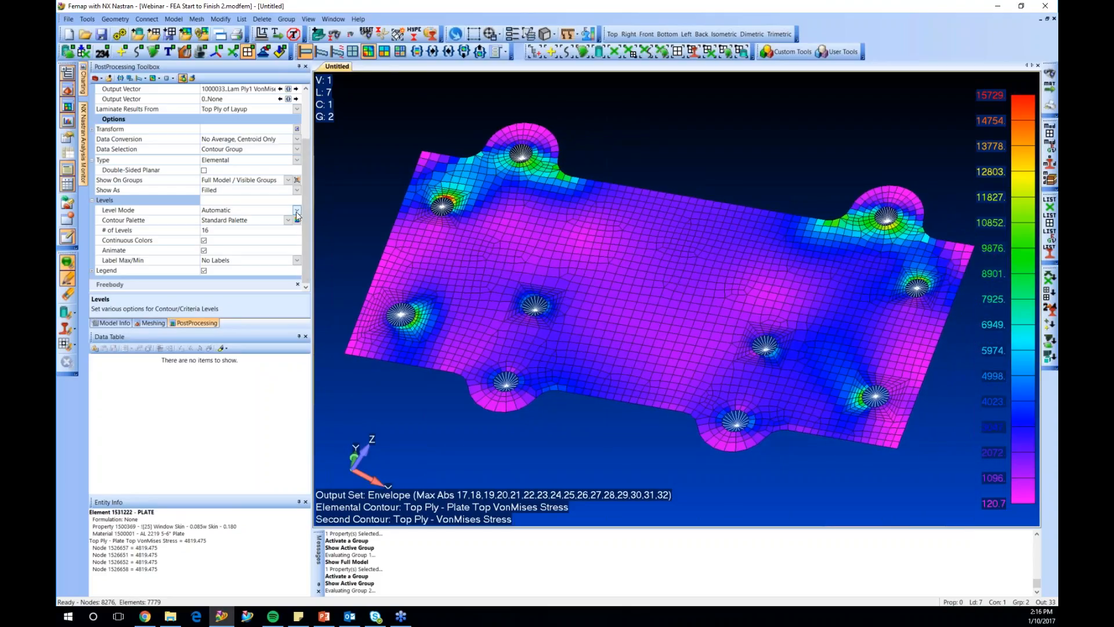
Set the contour Level Mode to Max Min with a maximum level of 10000
{"action": "left_click", "coordinate": [297, 209]}
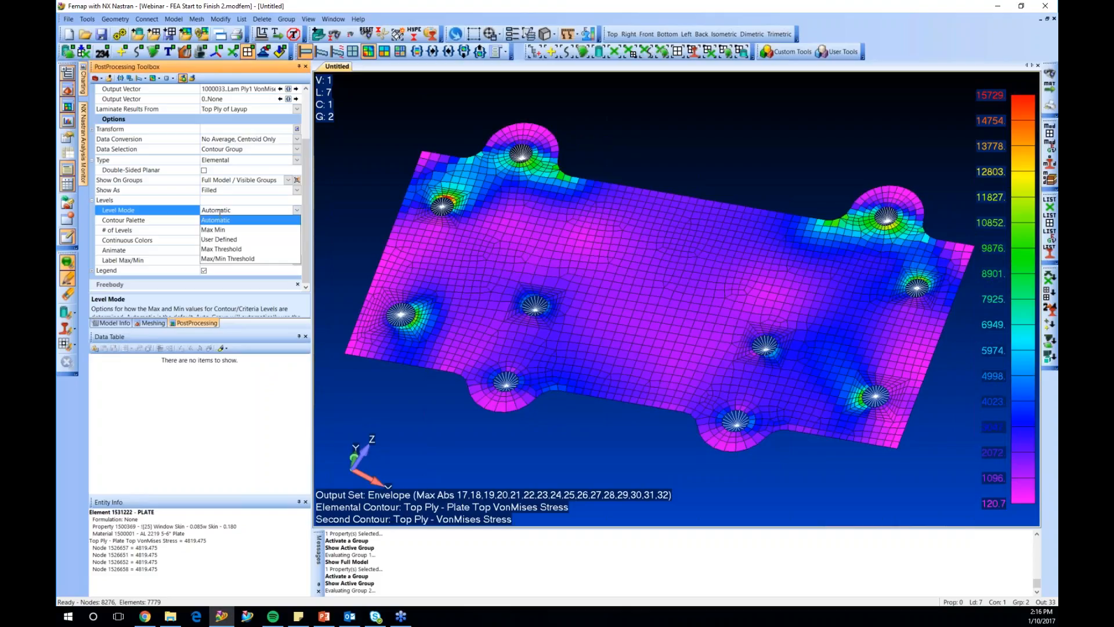
{"action": "left_click", "coordinate": [211, 230]}
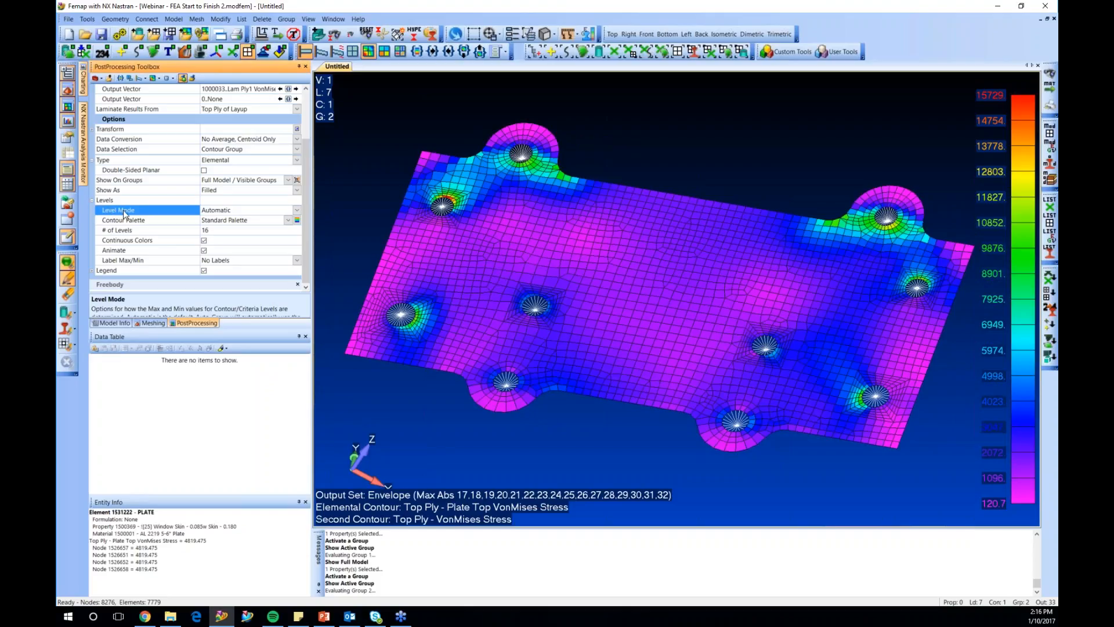
{"action": "left_click", "coordinate": [92, 200]}
{"action": "left_click", "coordinate": [92, 200]}
{"action": "left_click", "coordinate": [173, 211]}
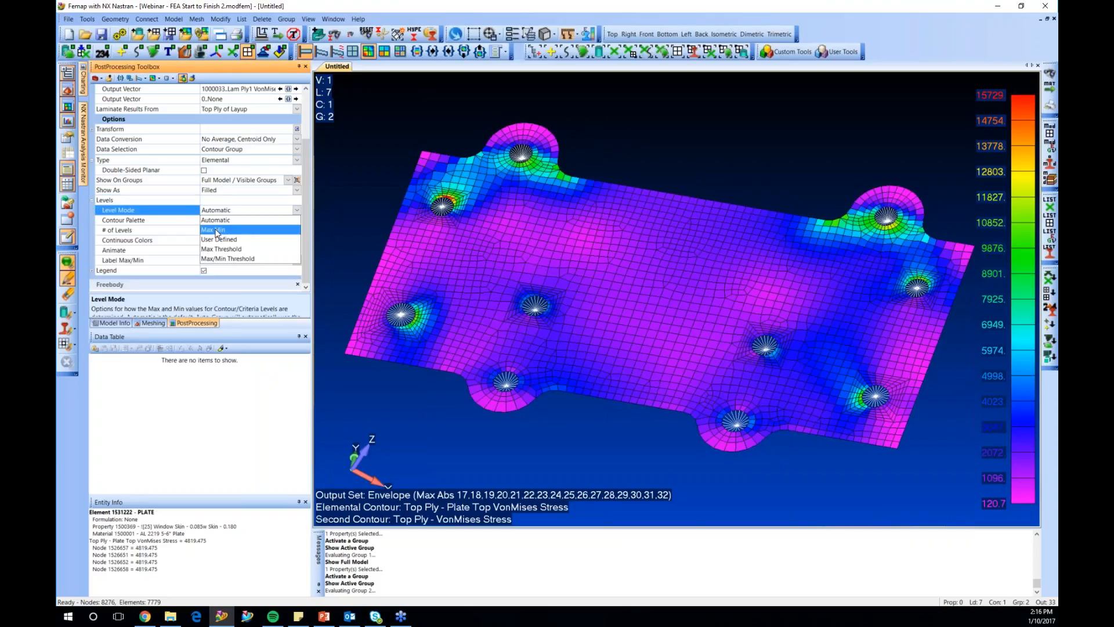
{"action": "double_click", "coordinate": [172, 211]}
{"action": "left_click", "coordinate": [191, 221]}
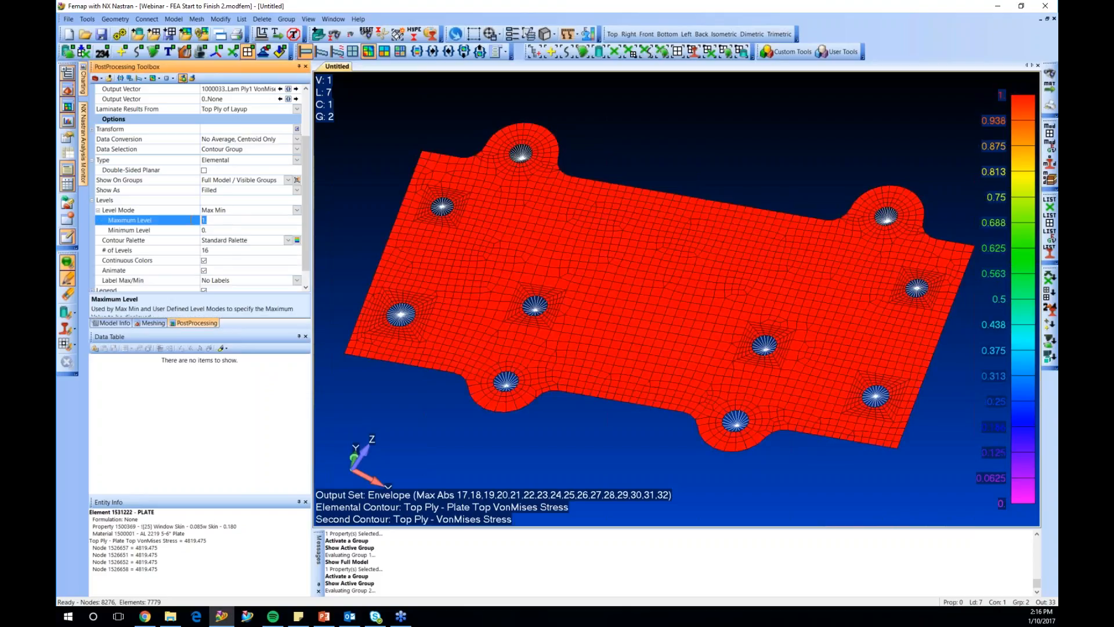
{"action": "type", "text": "10000"}
{"action": "left_click", "coordinate": [218, 231]}
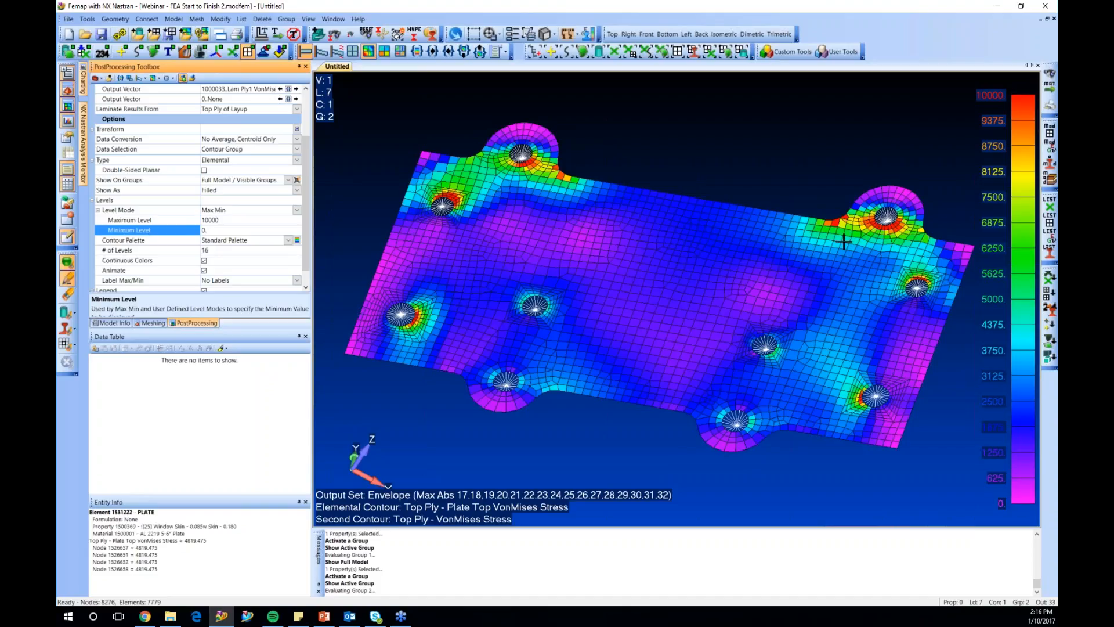
Switch the bracket's stress display to a Criteria view and turn off the labels for elements that pass
{"action": "middle_click_drag", "start_coordinate": [845, 239], "coordinate": [806, 257], "text": "ctrl"}
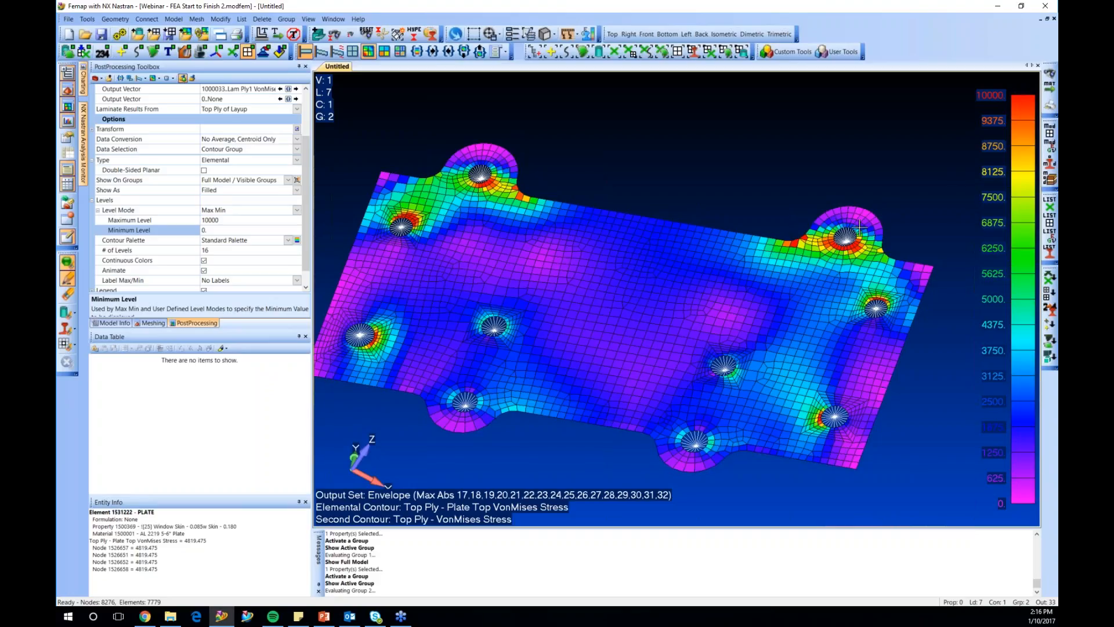
{"action": "mouse_move", "coordinate": [860, 226]}
{"action": "middle_mouse_down"}
{"action": "mouse_move", "coordinate": [871, 257]}
{"action": "mouse_move", "coordinate": [876, 239]}
{"action": "middle_mouse_up"}
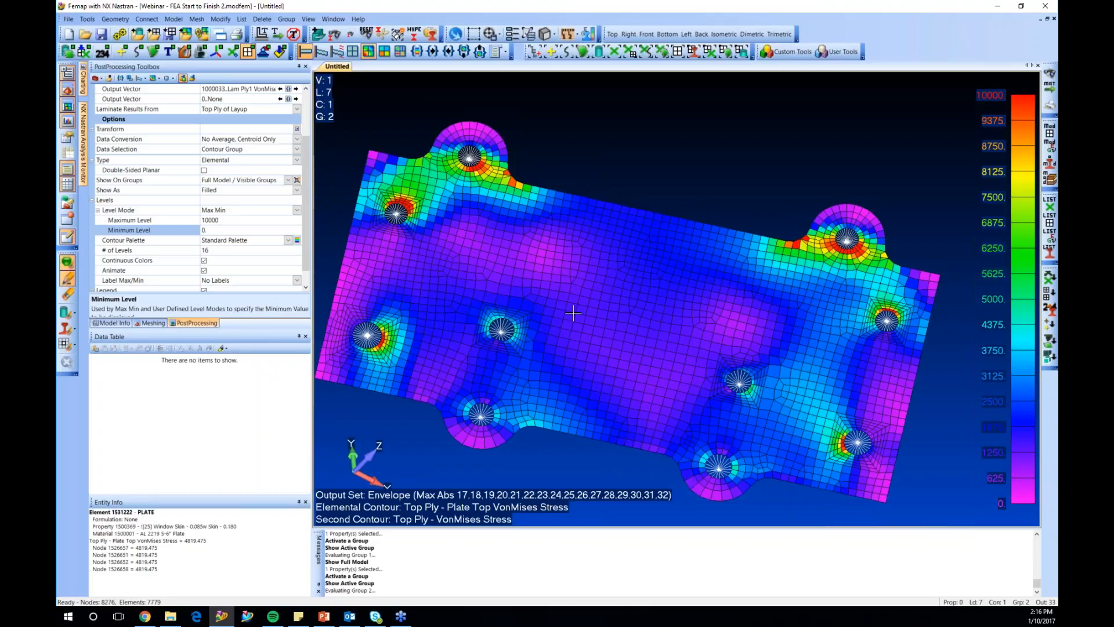
{"action": "middle_click_drag", "start_coordinate": [573, 312], "coordinate": [579, 299], "text": "ctrl"}
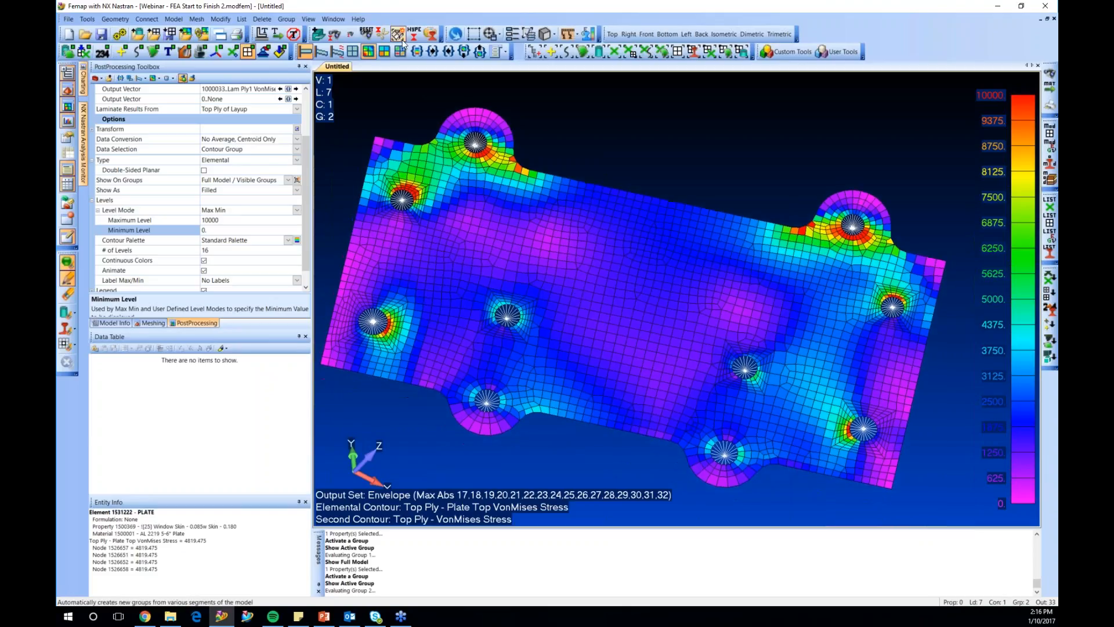
{"action": "left_click", "coordinate": [396, 54]}
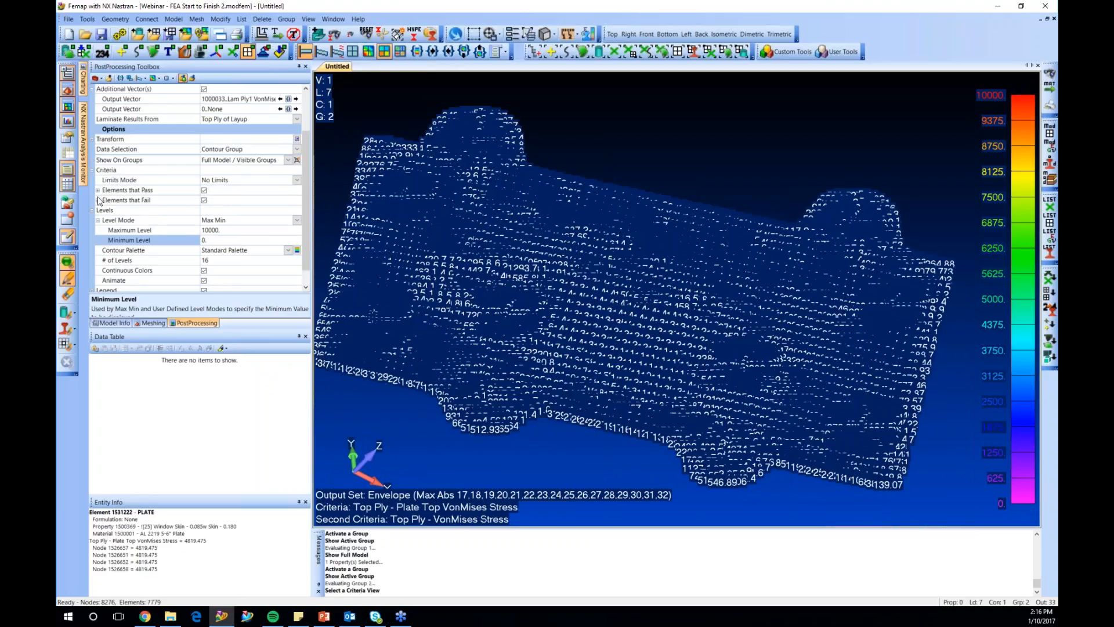
{"action": "left_click", "coordinate": [98, 190]}
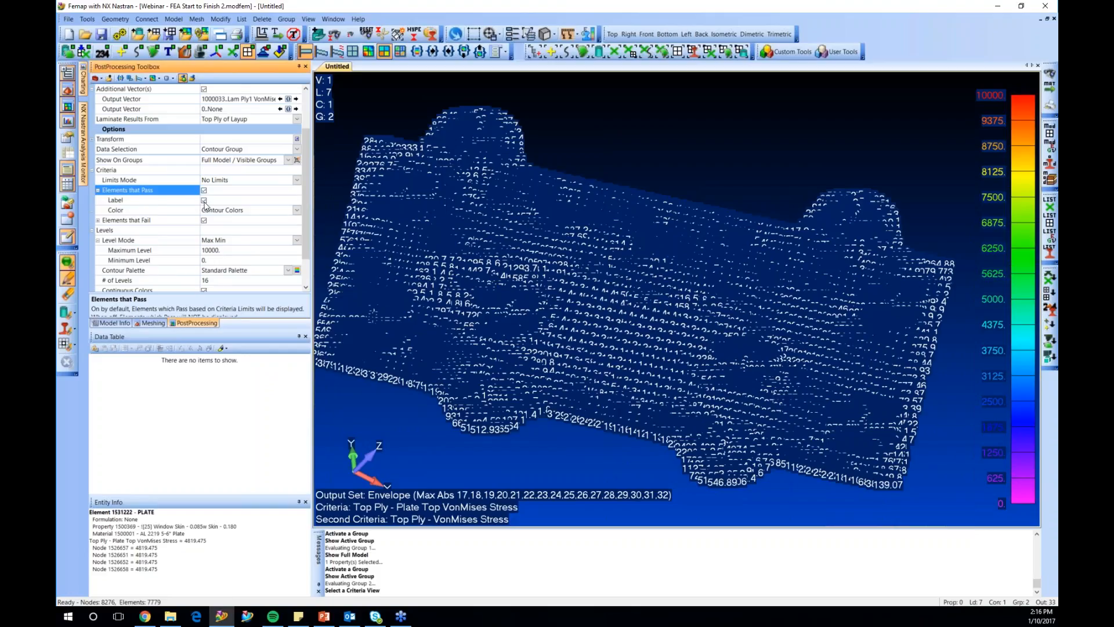
{"action": "left_click", "coordinate": [204, 200]}
{"action": "left_click", "coordinate": [204, 201]}
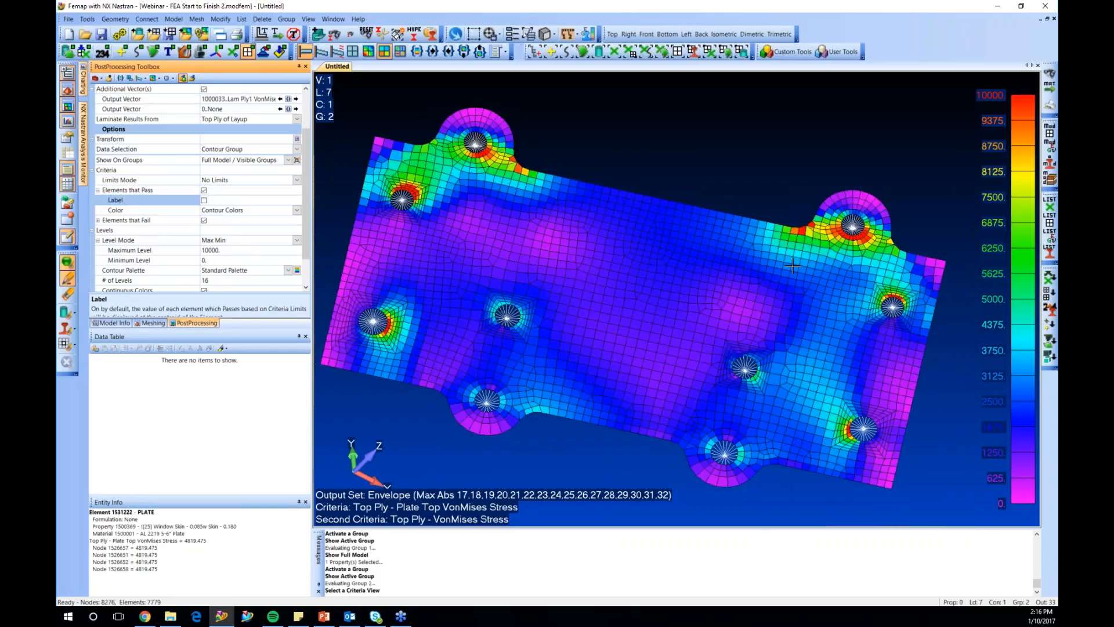
Set the criteria Limits Mode to Above Maximum with a maximum of 10000
{"action": "middle_click_drag", "start_coordinate": [792, 266], "coordinate": [667, 249]}
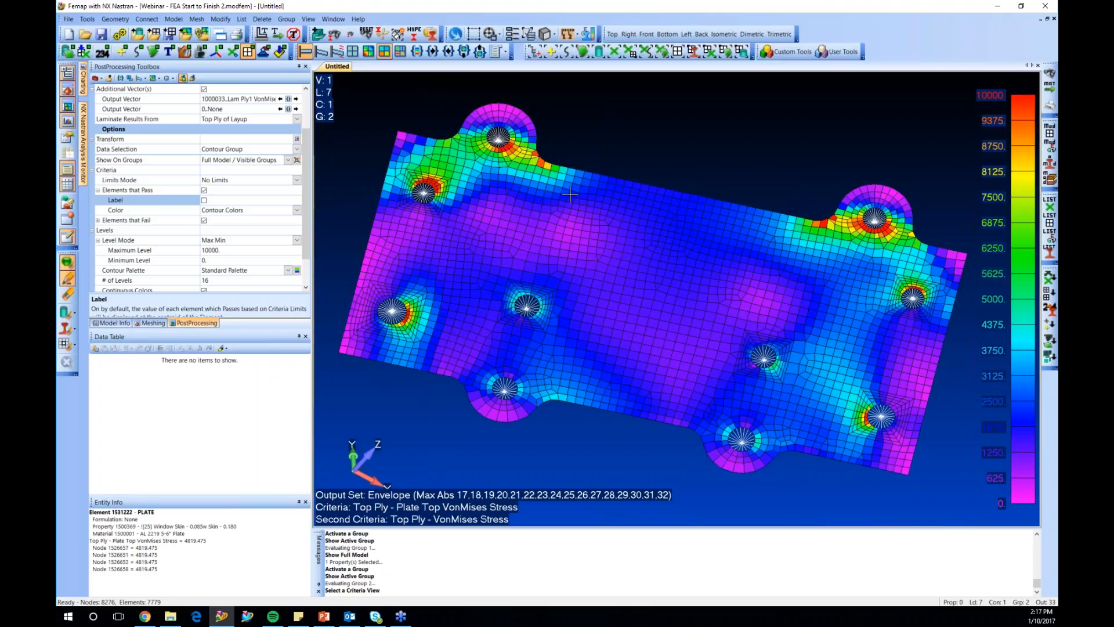
{"action": "middle_click_drag", "start_coordinate": [570, 195], "coordinate": [574, 192], "text": "ctrl"}
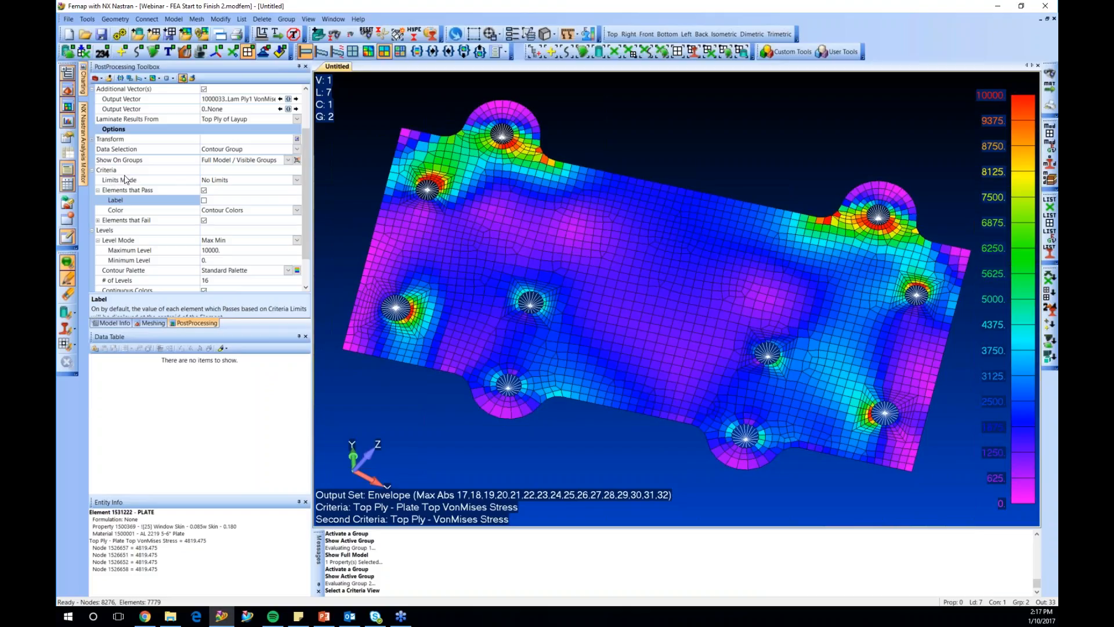
{"action": "left_click", "coordinate": [295, 181]}
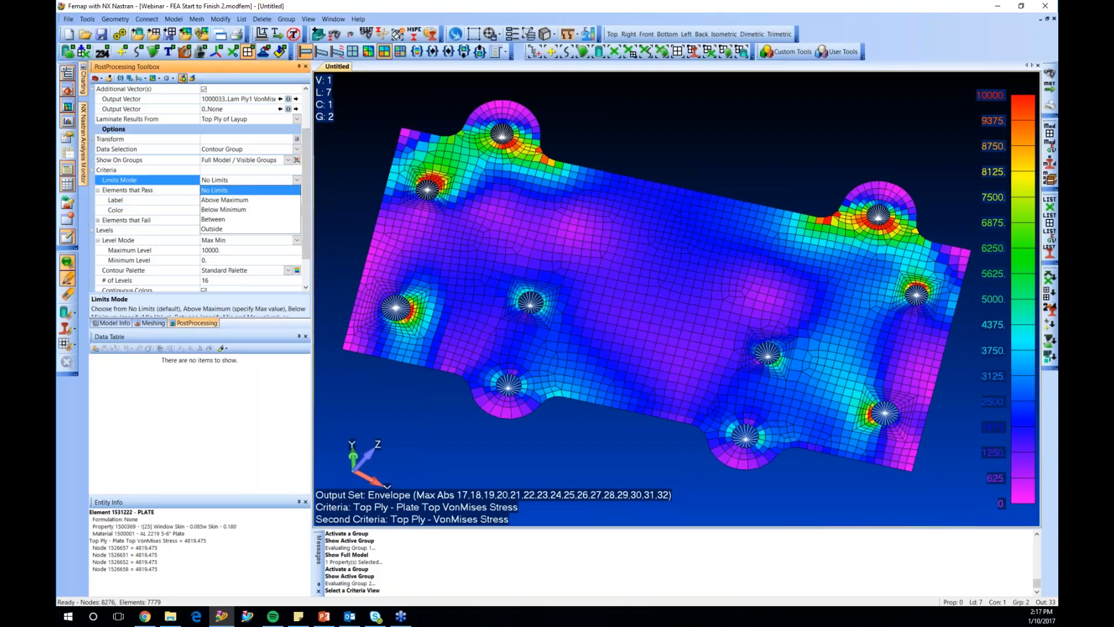
{"action": "left_click", "coordinate": [220, 194]}
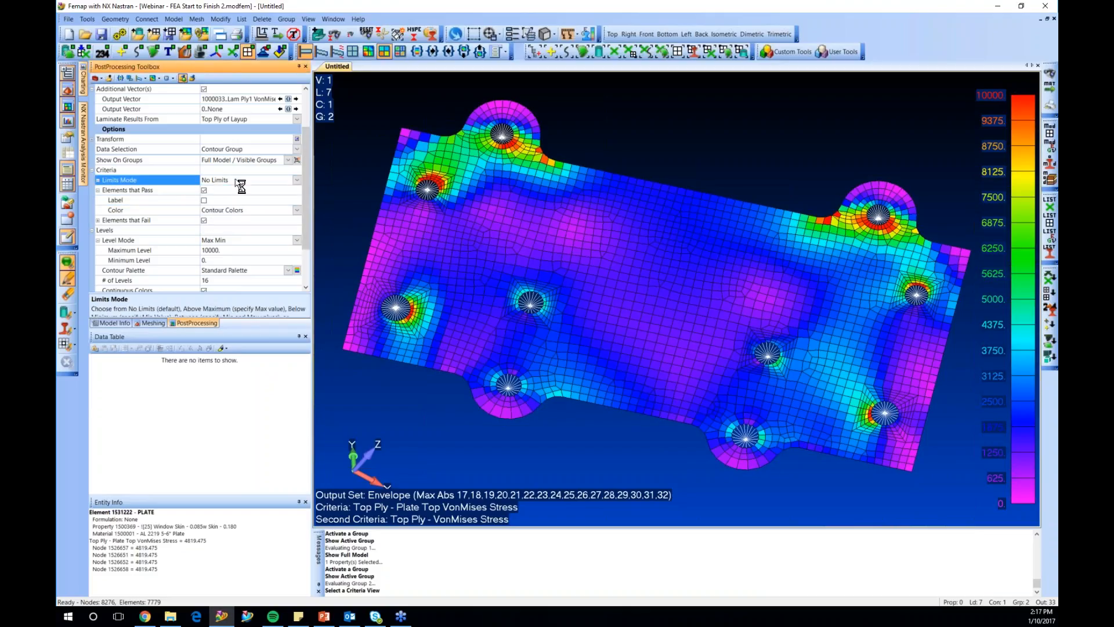
{"action": "left_click", "coordinate": [197, 191]}
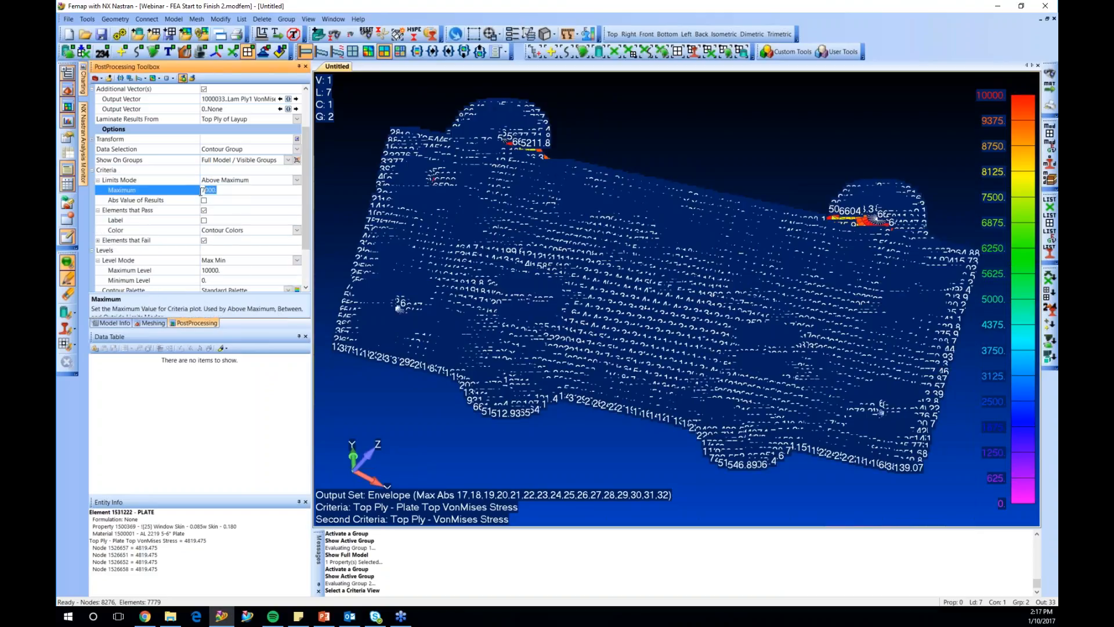
{"action": "type", "text": "10000"}
{"action": "left_click", "coordinate": [132, 212]}
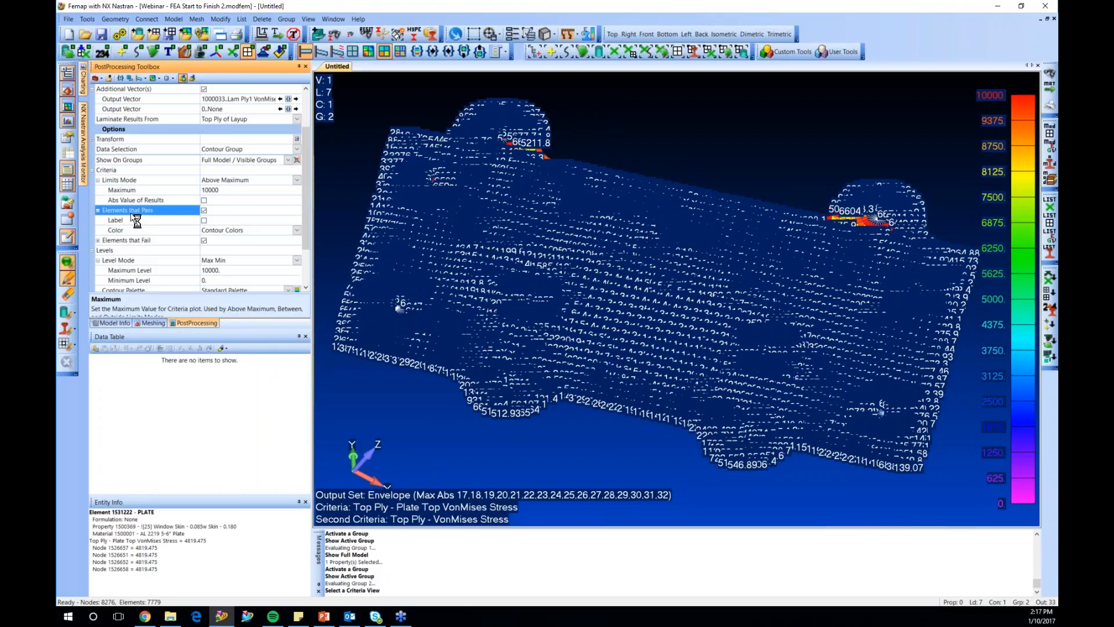
Keep the elements that fail displayed but turn off their labels, and expand their color settings
{"action": "left_click", "coordinate": [204, 241]}
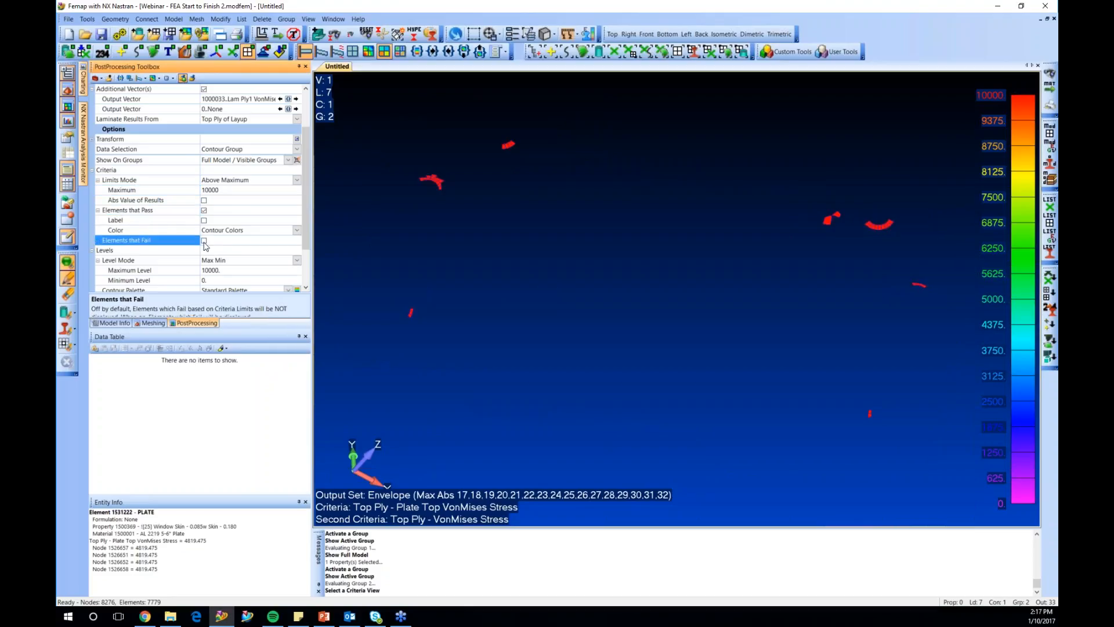
{"action": "left_click", "coordinate": [204, 241]}
{"action": "left_click", "coordinate": [98, 240]}
{"action": "left_click", "coordinate": [204, 250]}
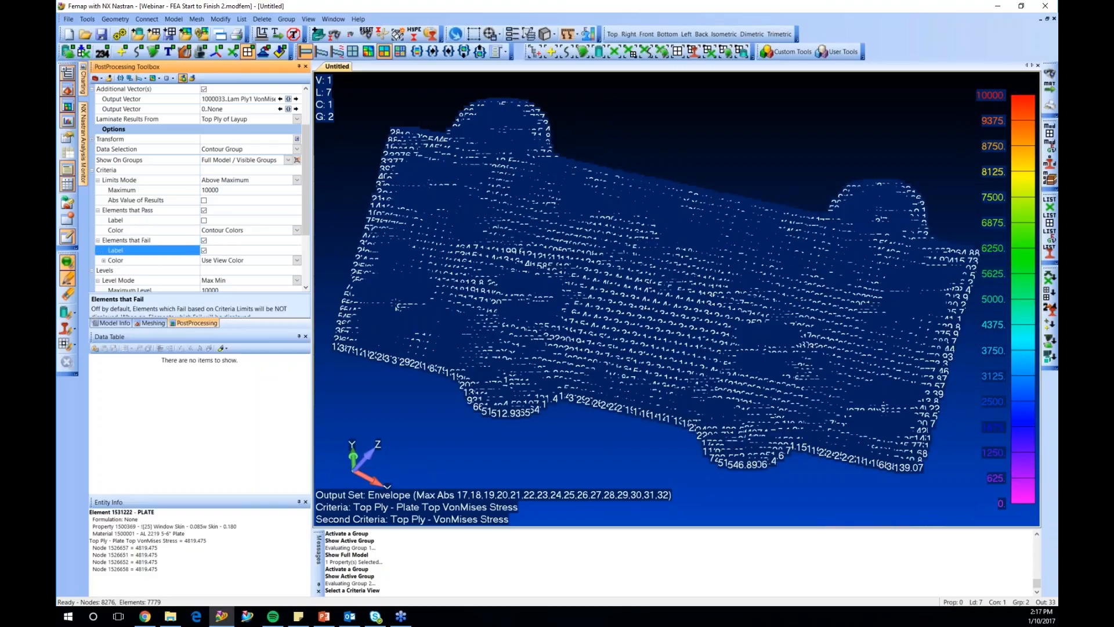
{"action": "left_click", "coordinate": [203, 250]}
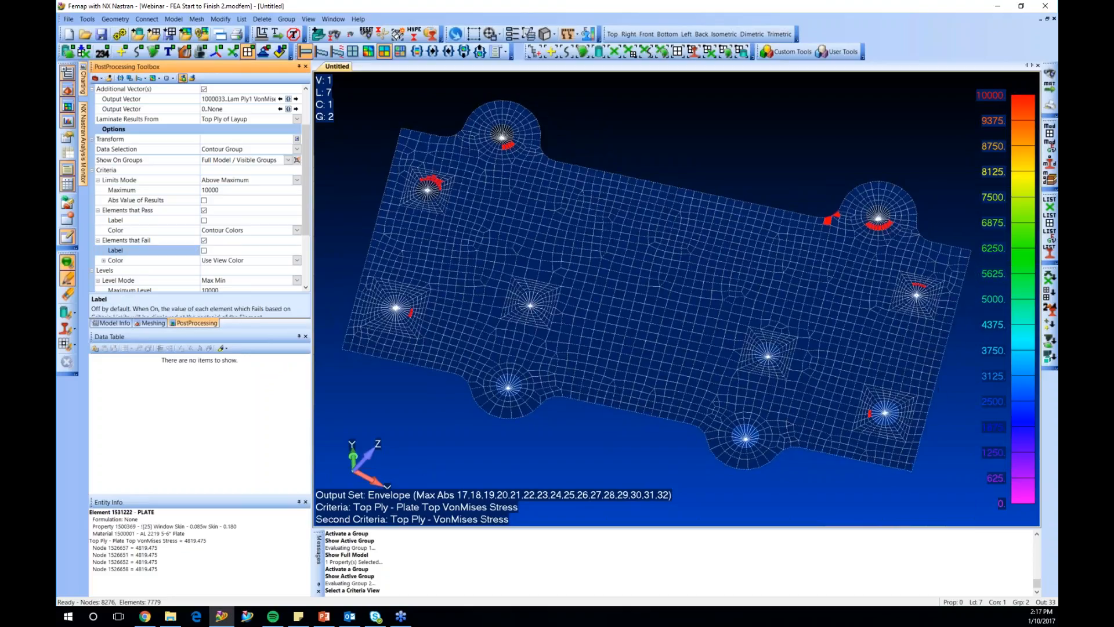
{"action": "left_click", "coordinate": [106, 261]}
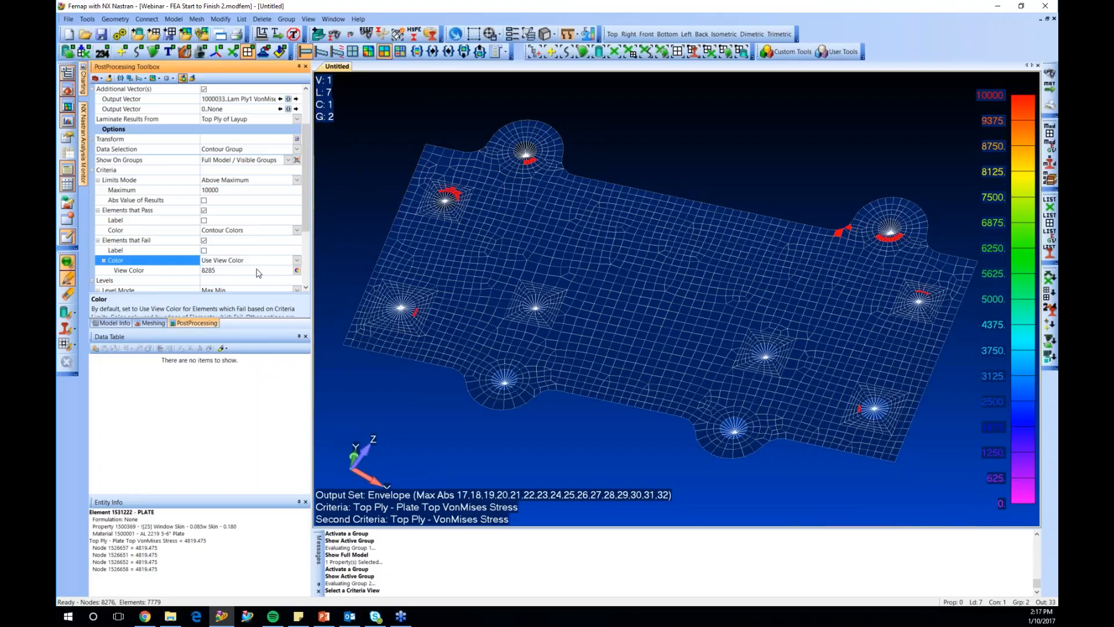
Examine which elements around the bracket's holes exceed the stress limit in the criteria plot
{"action": "left_click", "coordinate": [656, 280]}
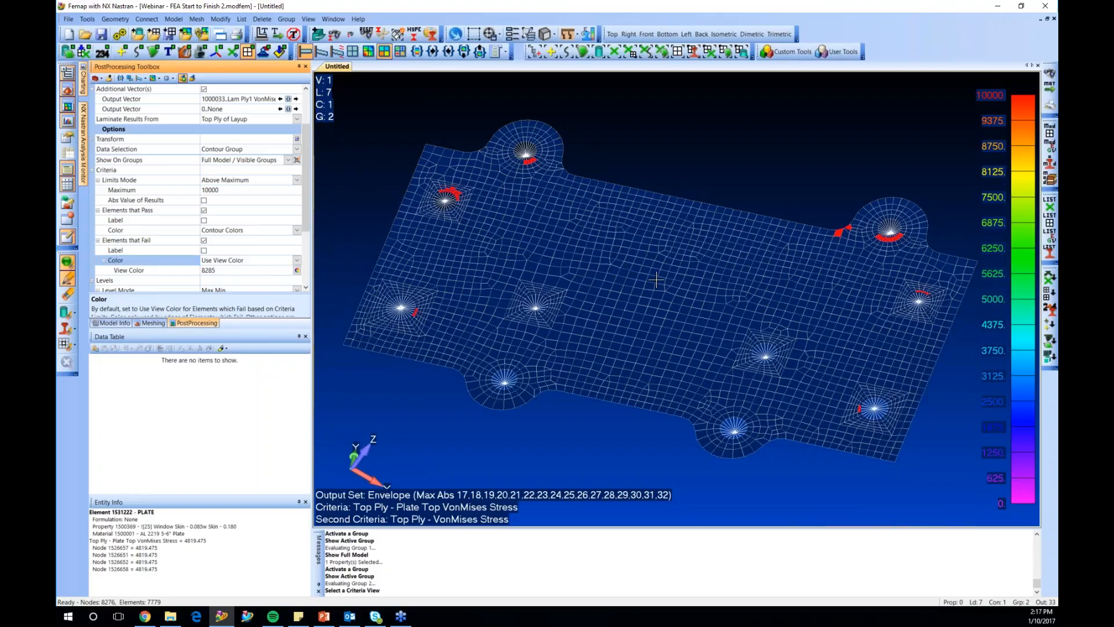
{"action": "middle_click_drag", "start_coordinate": [656, 280], "coordinate": [656, 290], "text": "ctrl"}
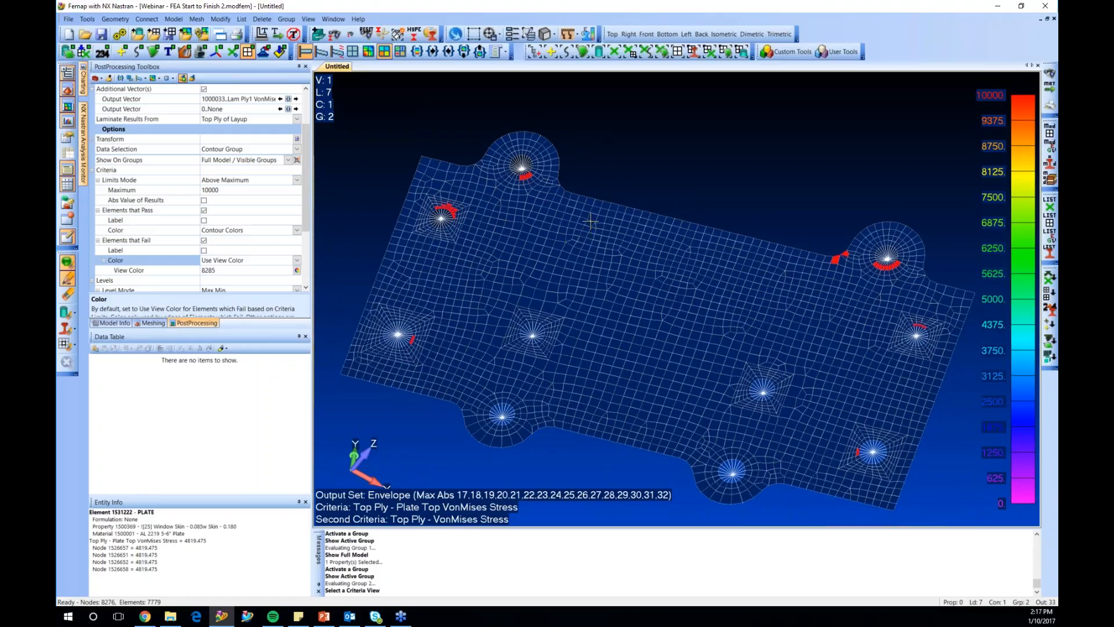
{"action": "middle_click_drag", "start_coordinate": [632, 260], "coordinate": [608, 241], "text": "ctrl"}
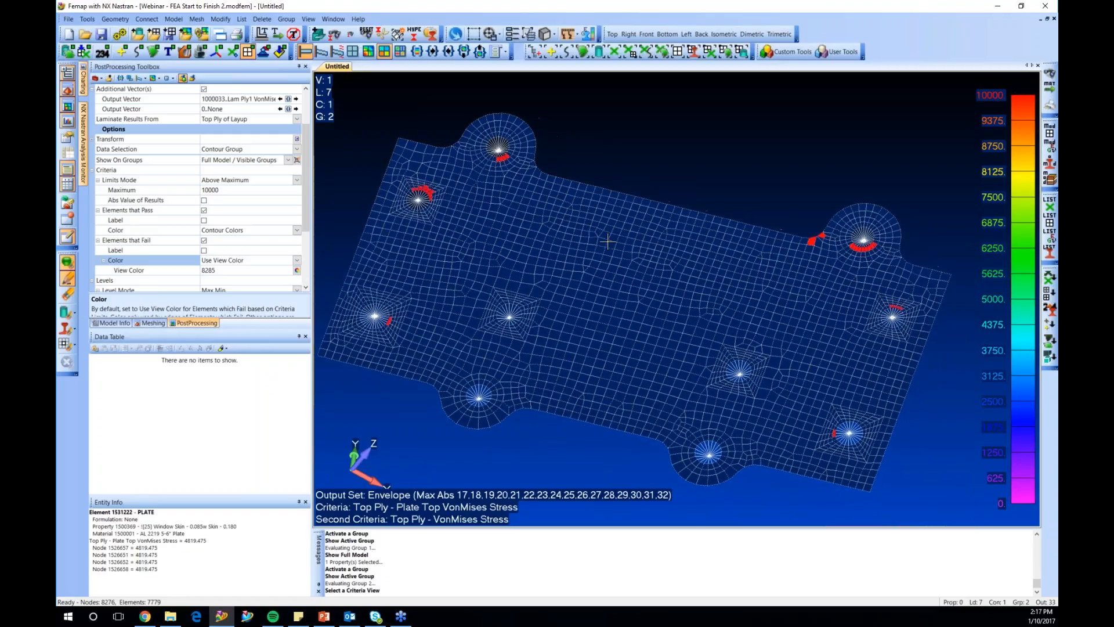
{"action": "scroll", "coordinate": [524, 319], "scroll_direction": "up", "scroll_amount": 5}
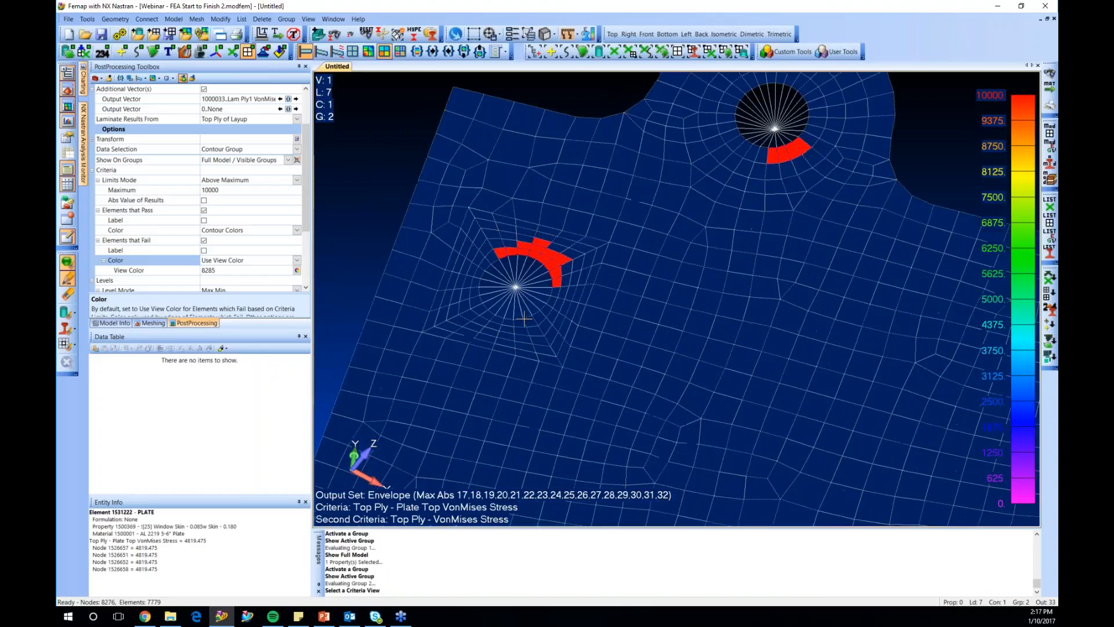
{"action": "scroll", "coordinate": [523, 318], "scroll_direction": "up", "scroll_amount": 2}
{"action": "scroll", "coordinate": [513, 276], "scroll_direction": "up", "scroll_amount": 2}
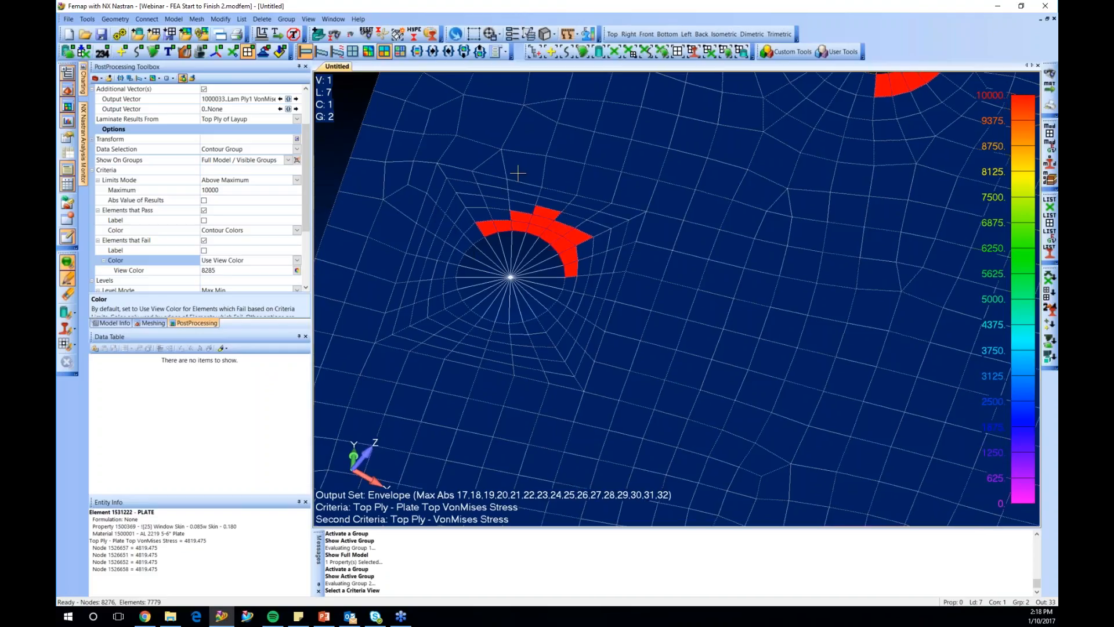
{"action": "scroll", "coordinate": [517, 172], "scroll_direction": "down", "scroll_amount": 3}
{"action": "middle_click_drag", "start_coordinate": [518, 172], "coordinate": [433, 106]}
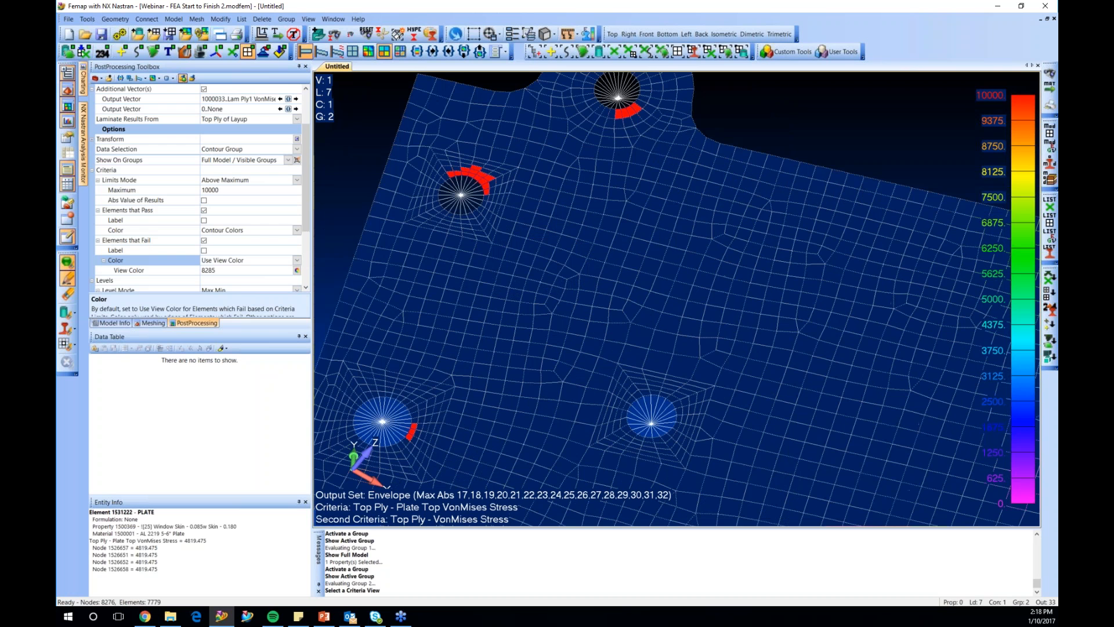
{"action": "scroll", "coordinate": [491, 181], "scroll_direction": "down", "scroll_amount": 3}
Switch the bracket's stress display back to a Contour view showing the whole plate
{"action": "left_click", "coordinate": [368, 51]}
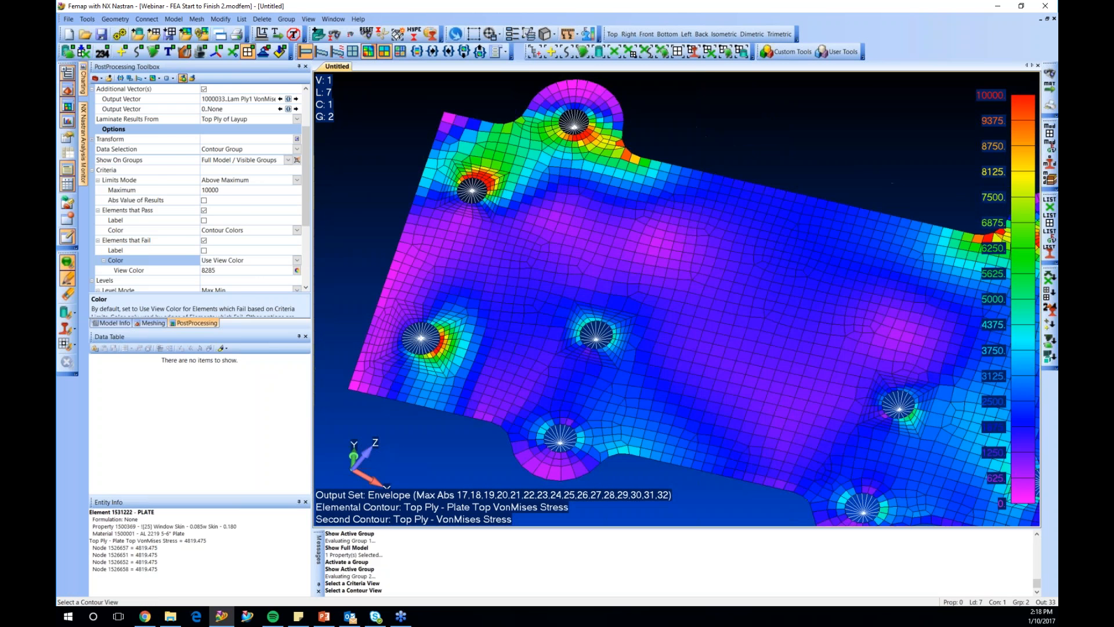
{"action": "scroll", "coordinate": [635, 315], "scroll_direction": "down", "scroll_amount": 2}
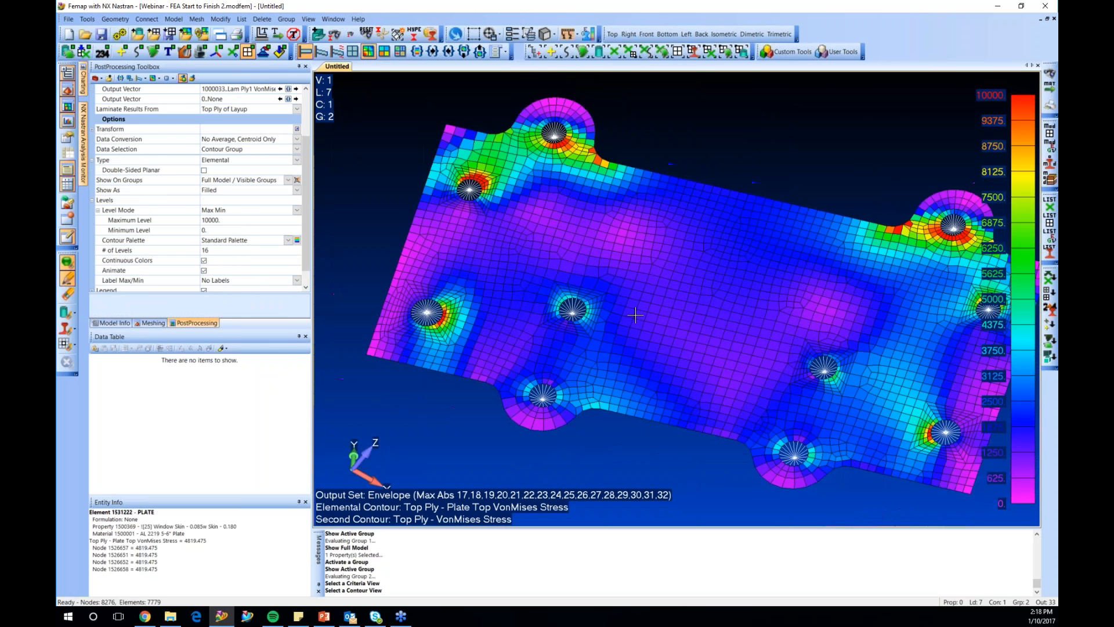
{"action": "scroll", "coordinate": [635, 315], "scroll_direction": "down", "scroll_amount": 2}
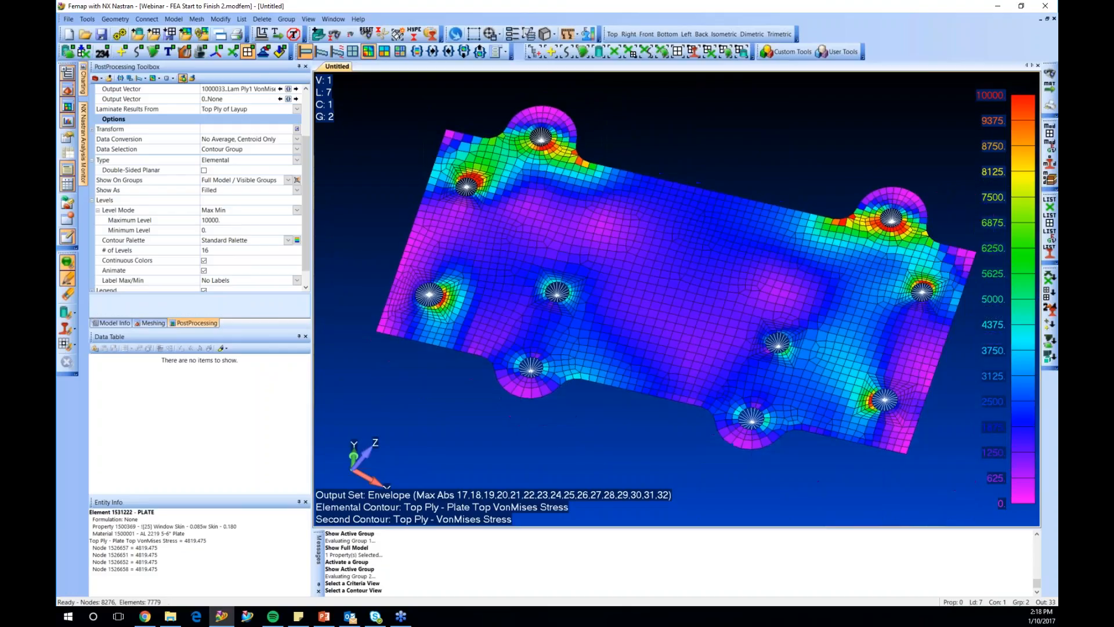
Draw only the bracket's plate property without the rigid elements, and shrink the displayed selection away from the hole edges
{"action": "left_click", "coordinate": [68, 329]}
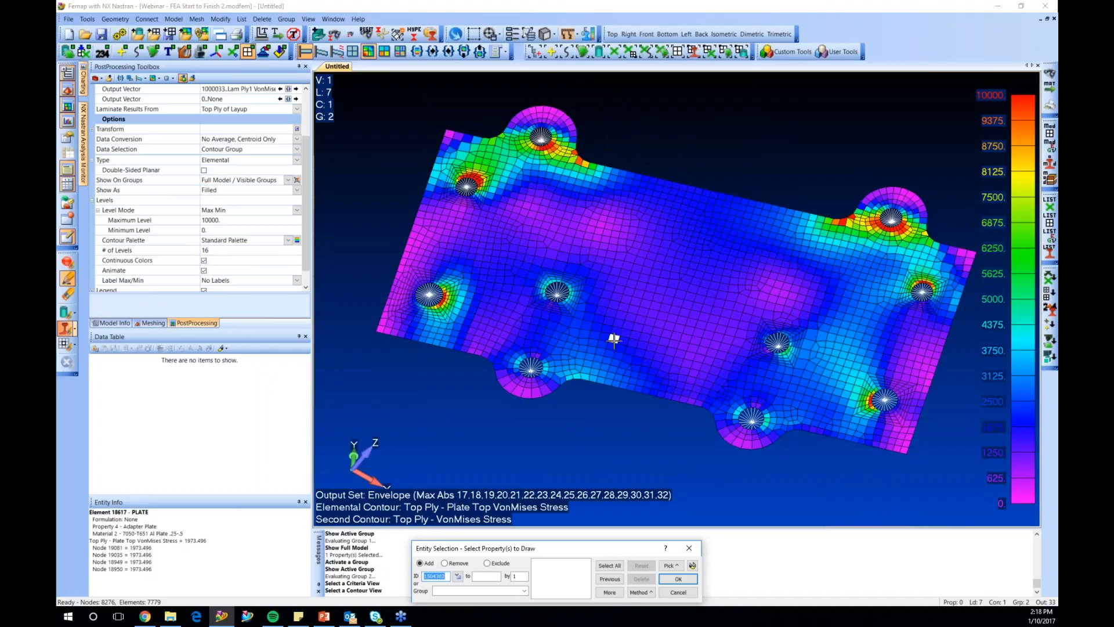
{"action": "left_click", "coordinate": [609, 565]}
{"action": "left_click", "coordinate": [678, 578]}
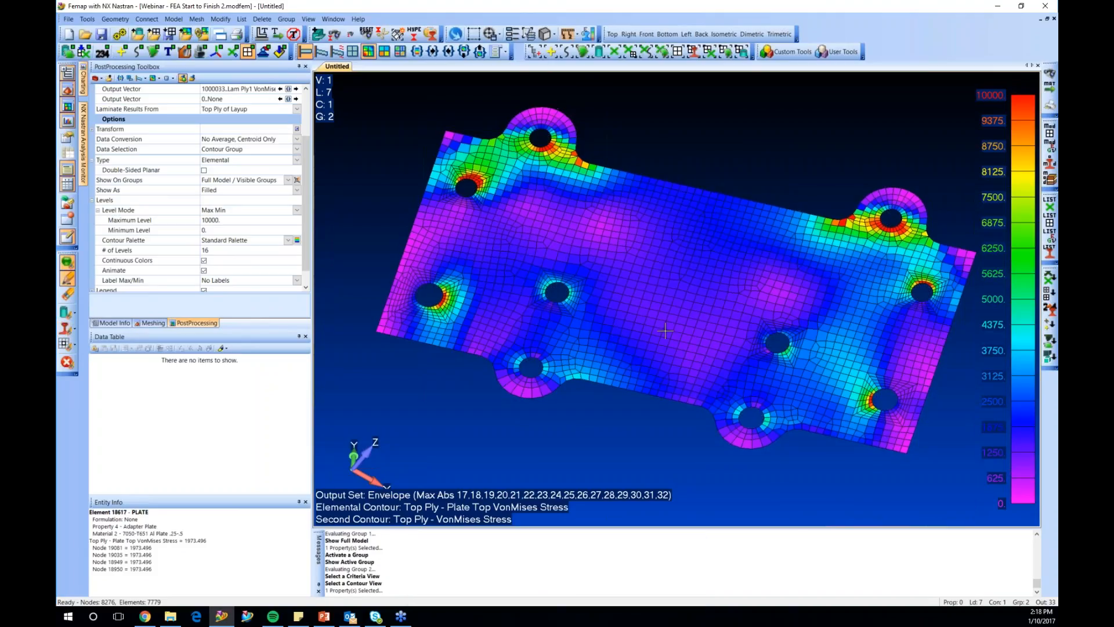
{"action": "left_click", "coordinate": [68, 343]}
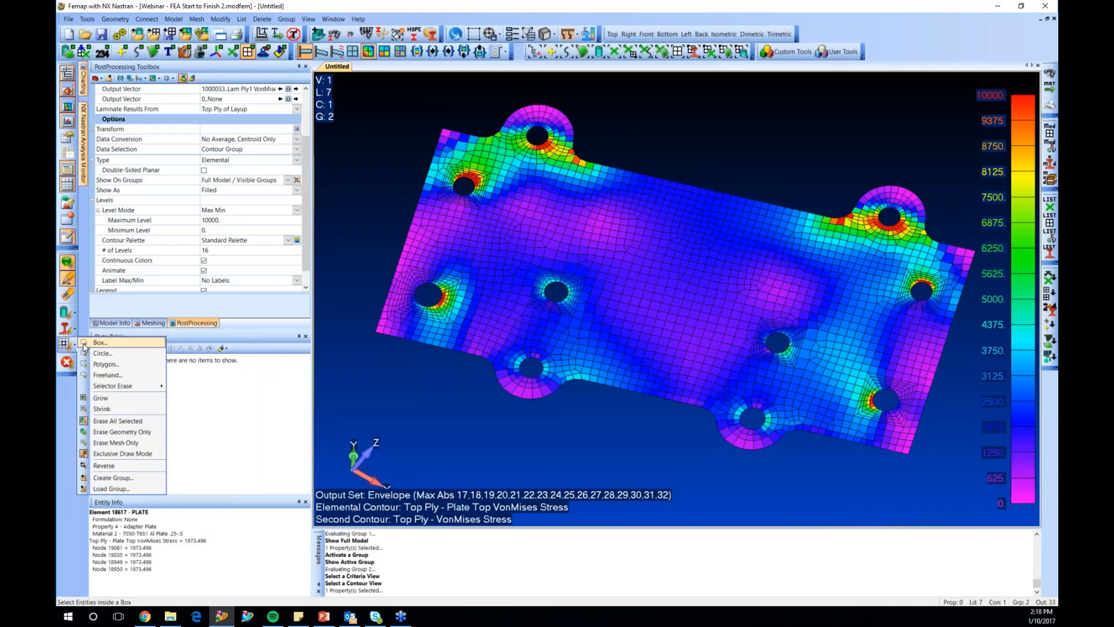
{"action": "left_click", "coordinate": [131, 409]}
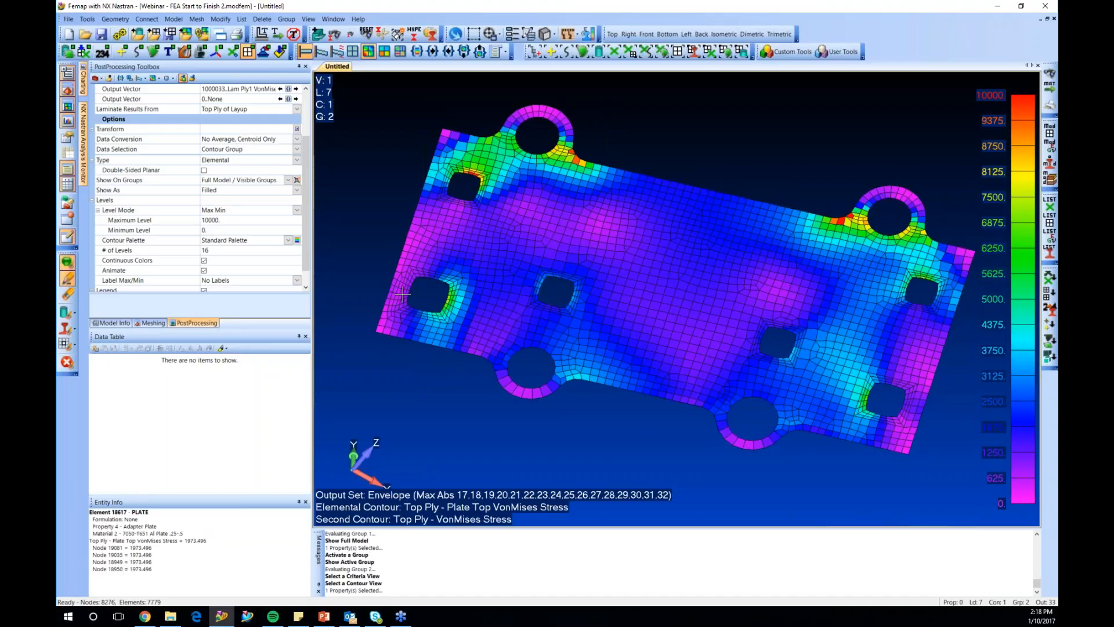
Save the displayed elements as a new group titled Analysis Group
{"action": "left_click", "coordinate": [65, 344]}
{"action": "left_click", "coordinate": [114, 478]}
{"action": "type", "text": "Analysis Group"}
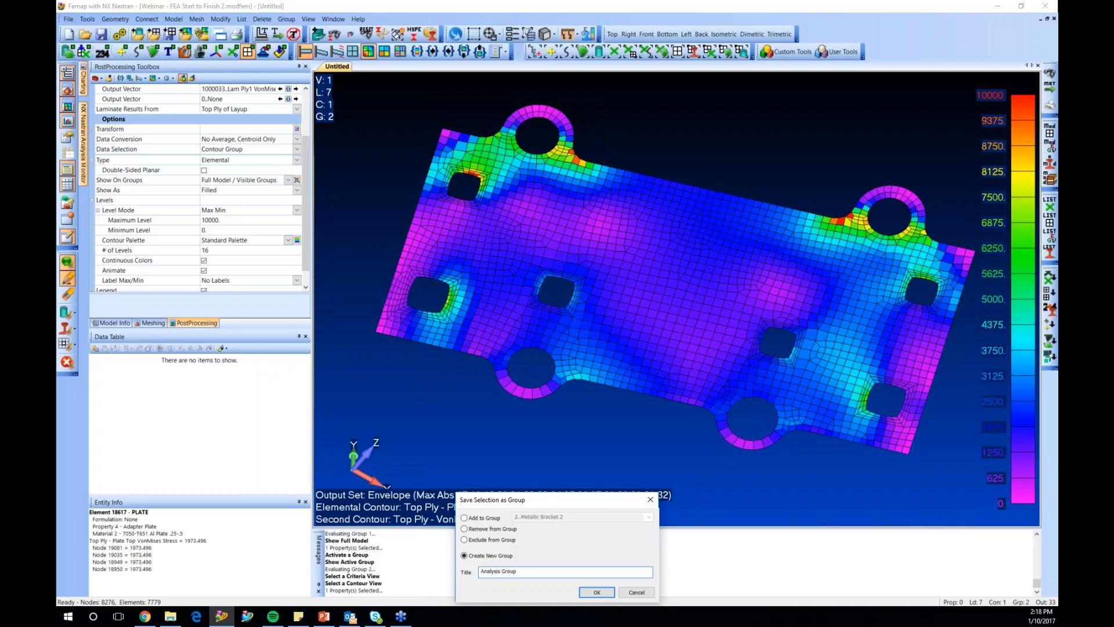
{"action": "key", "text": "Return"}
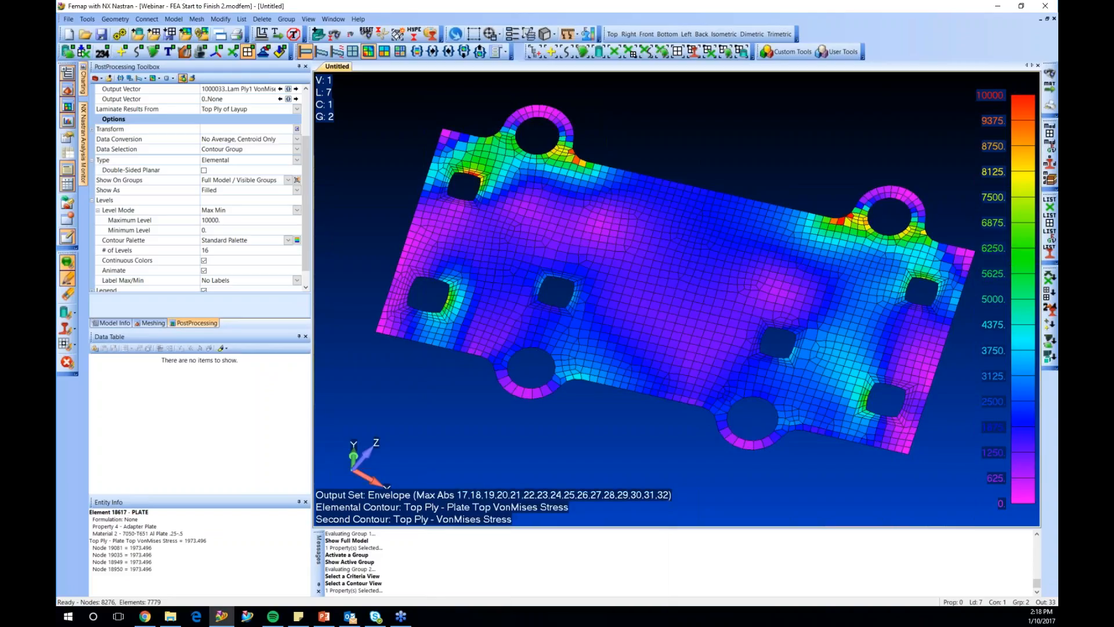
Activate Analysis Group in the model tree and reset the temporary draw/erase display
{"action": "left_click", "coordinate": [115, 323]}
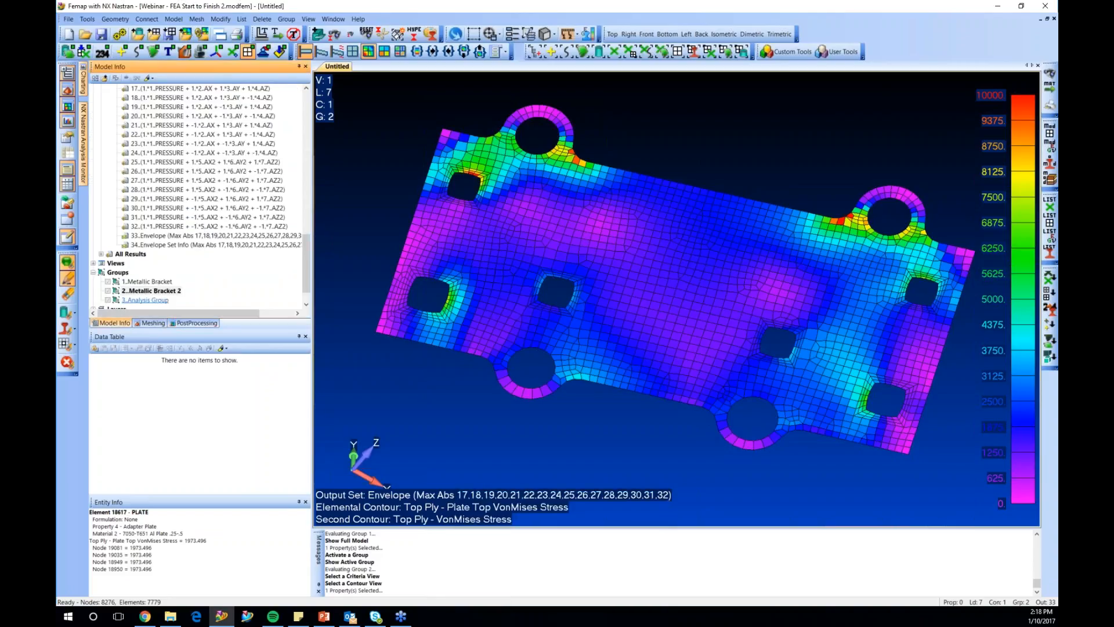
{"action": "double_click", "coordinate": [143, 301]}
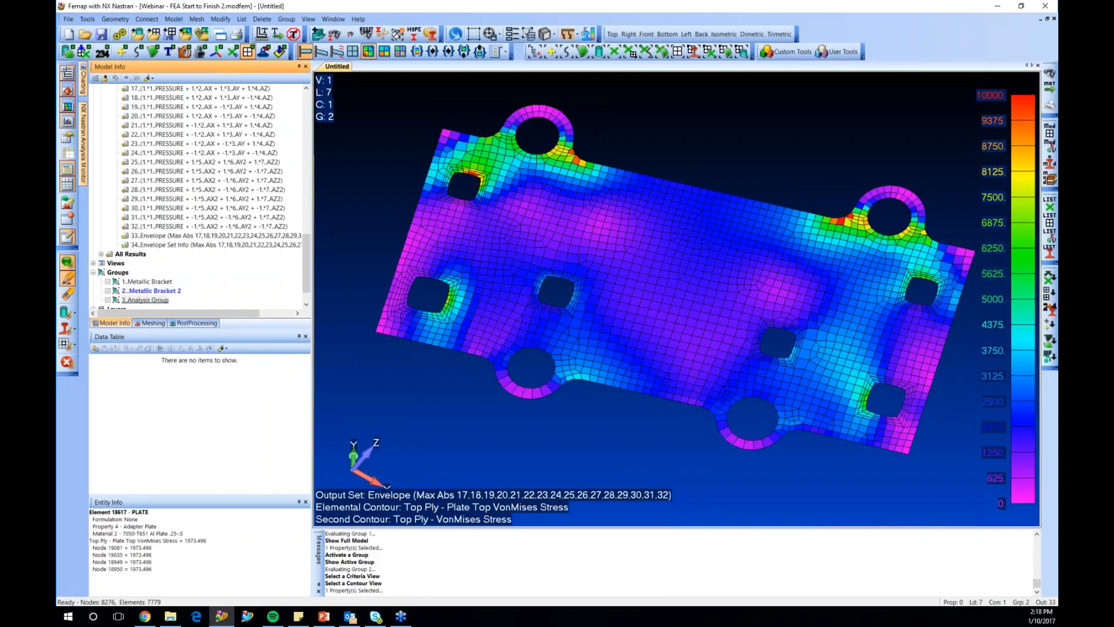
{"action": "left_click", "coordinate": [68, 362]}
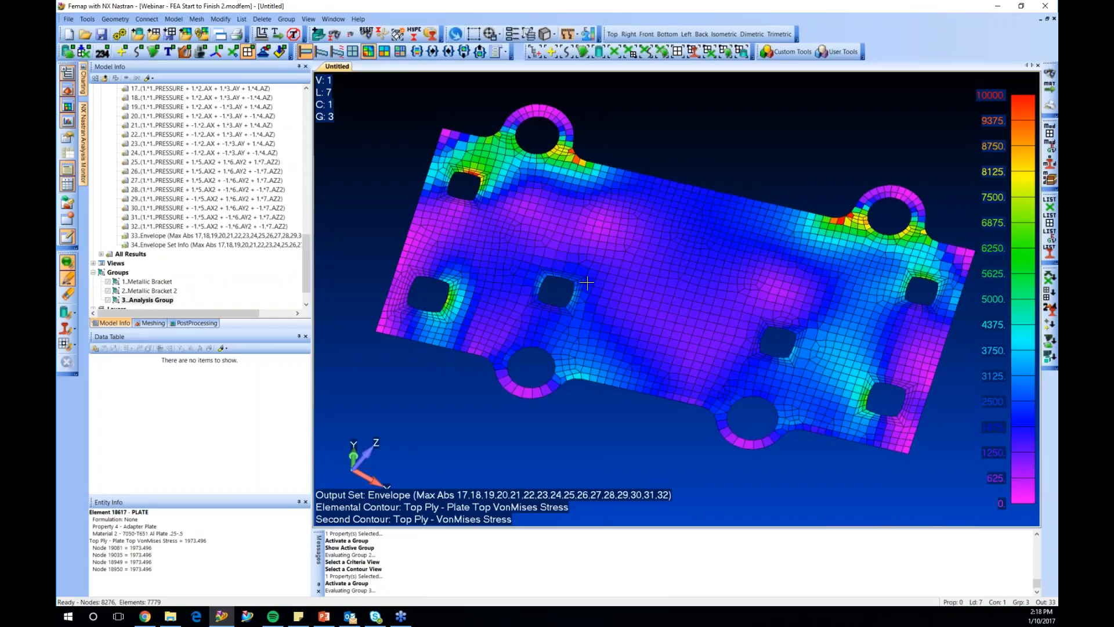
Examine the VonMises stress contour around the enlarged hole openings of the Analysis Group
{"action": "middle_click_drag", "start_coordinate": [587, 282], "coordinate": [609, 261]}
{"action": "middle_click_drag", "start_coordinate": [847, 252], "coordinate": [855, 271]}
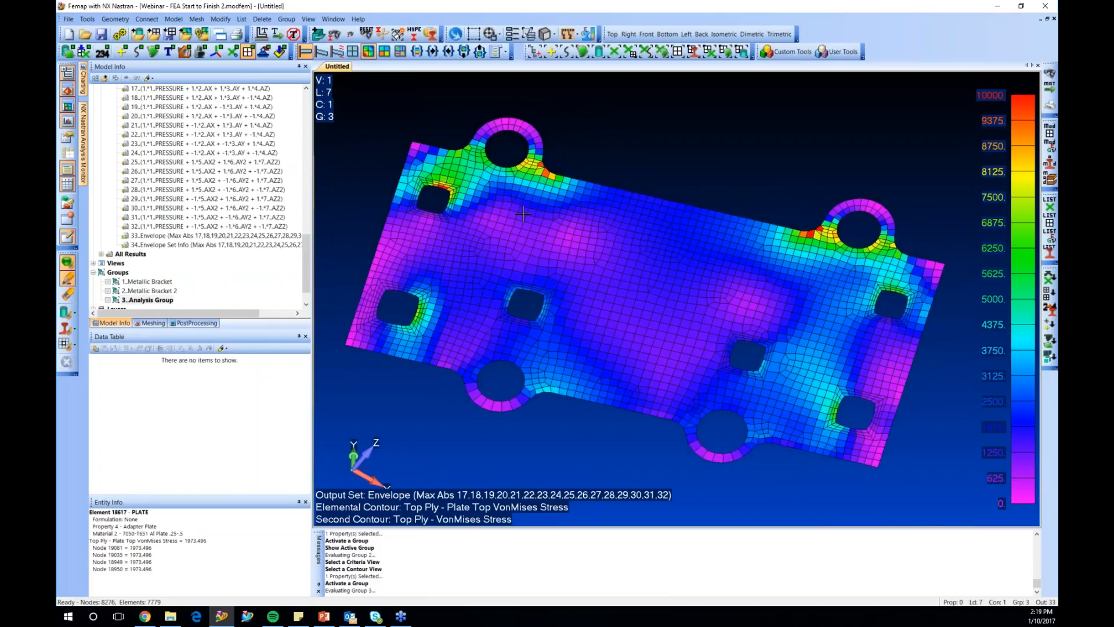
{"action": "scroll", "coordinate": [523, 214], "scroll_direction": "up", "scroll_amount": 1}
{"action": "scroll", "coordinate": [508, 209], "scroll_direction": "up", "scroll_amount": 5}
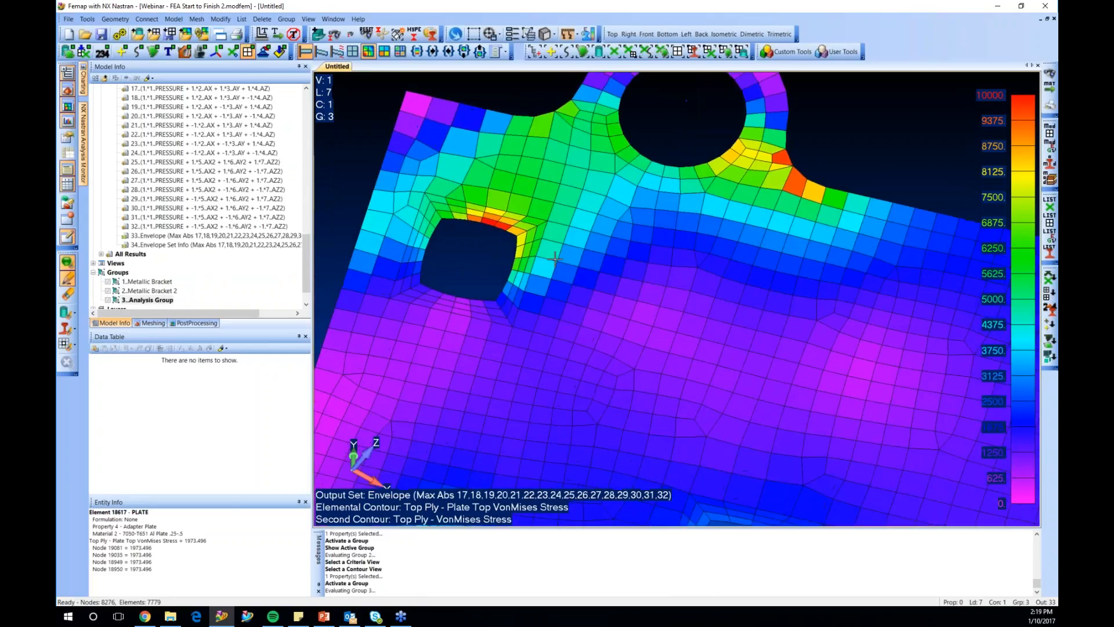
{"action": "scroll", "coordinate": [539, 201], "scroll_direction": "down", "scroll_amount": 1}
{"action": "scroll", "coordinate": [539, 201], "scroll_direction": "down", "scroll_amount": 3}
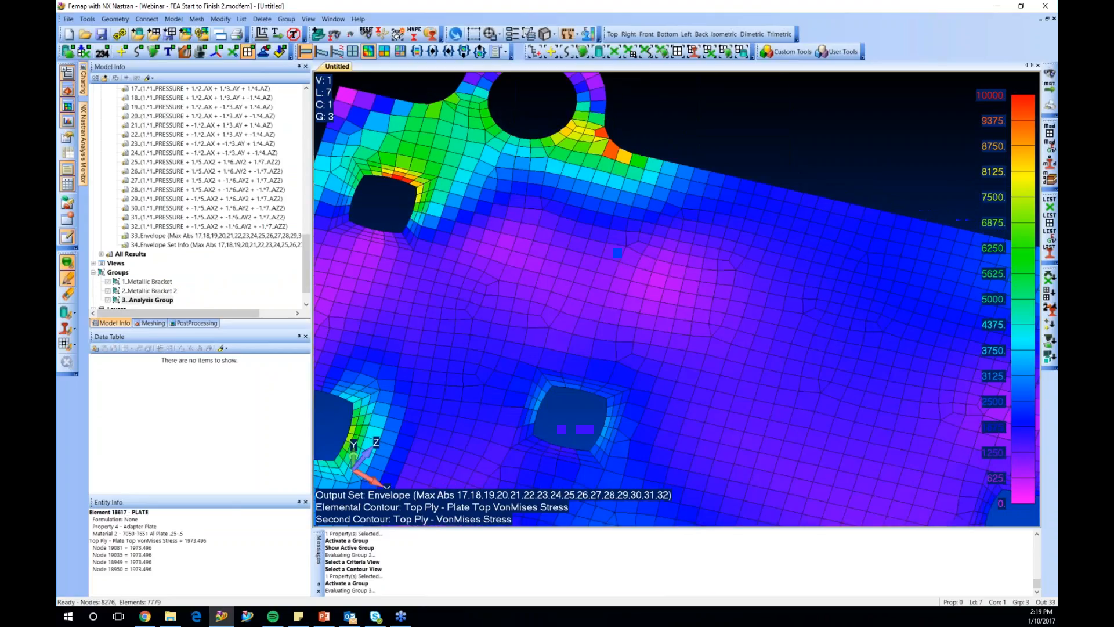
{"action": "scroll", "coordinate": [440, 191], "scroll_direction": "down", "scroll_amount": 3}
{"action": "scroll", "coordinate": [400, 195], "scroll_direction": "down", "scroll_amount": 1}
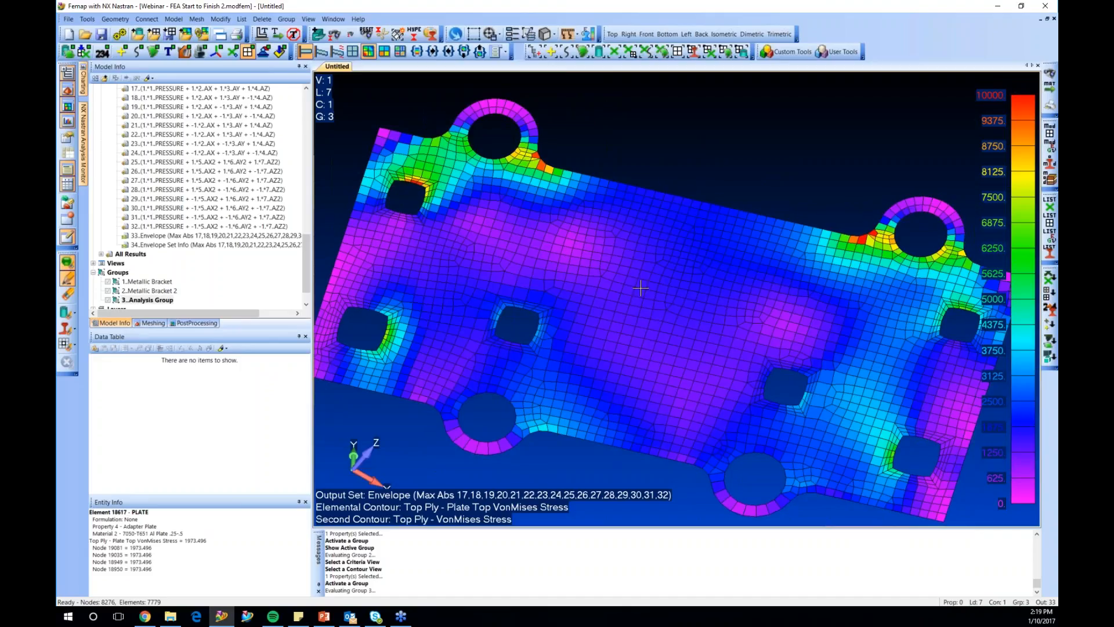
{"action": "scroll", "coordinate": [641, 288], "scroll_direction": "down", "scroll_amount": 2}
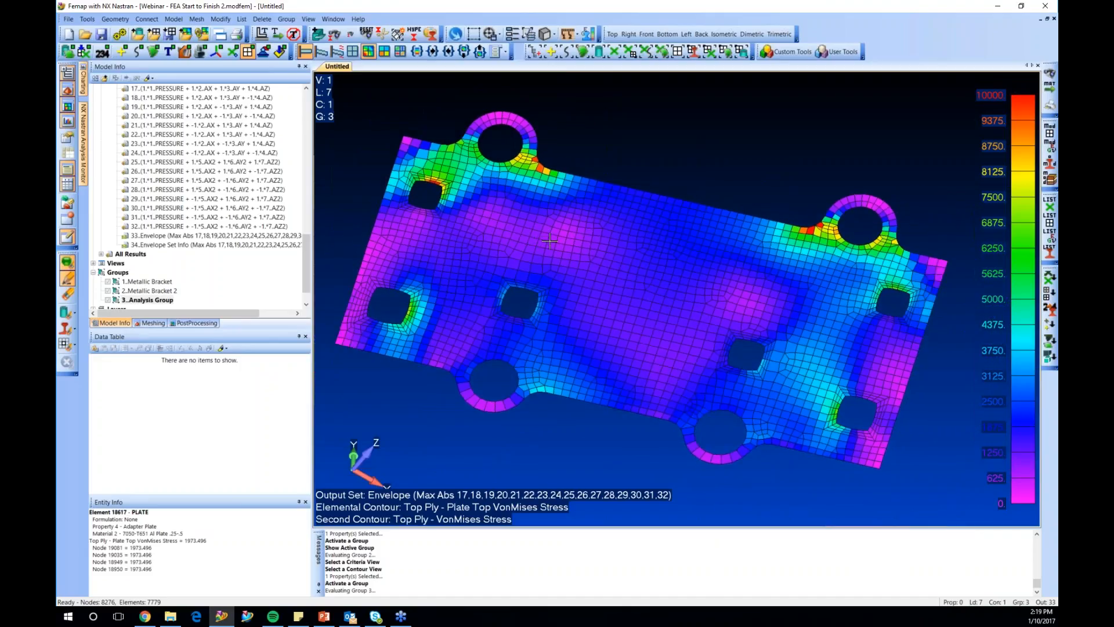
{"action": "middle_click_drag", "start_coordinate": [550, 241], "coordinate": [549, 242], "text": "ctrl"}
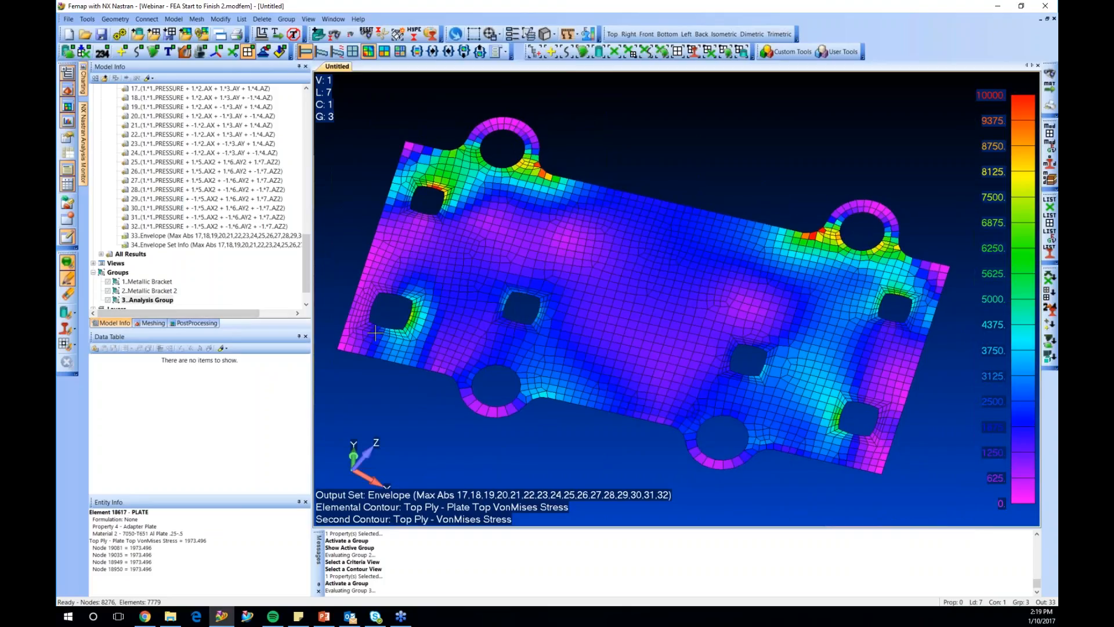
Activate the Metallic Bracket 2 group again
{"action": "double_click", "coordinate": [152, 292]}
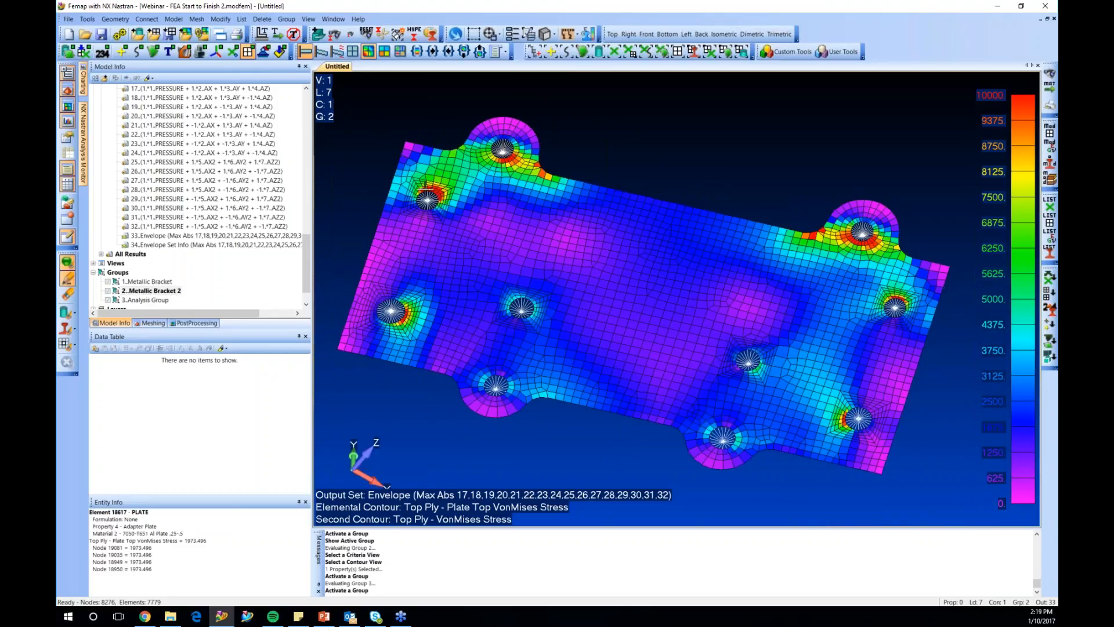
Restrict the contour display to the 3..Analysis Group while the rest of the bracket remains in view
{"action": "left_click", "coordinate": [197, 323]}
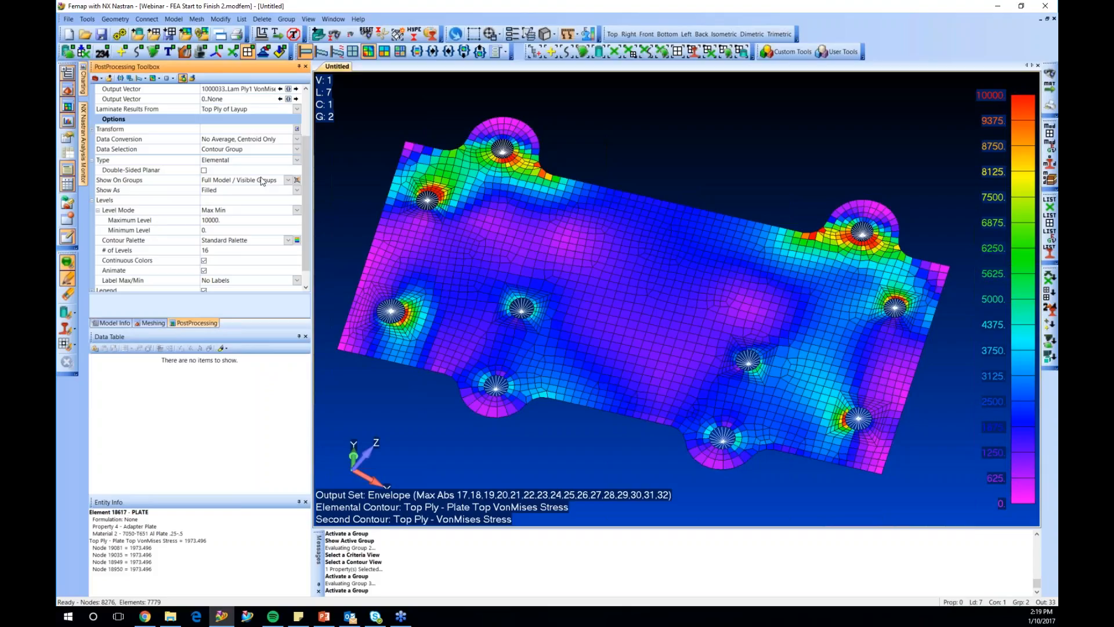
{"action": "left_click", "coordinate": [288, 180]}
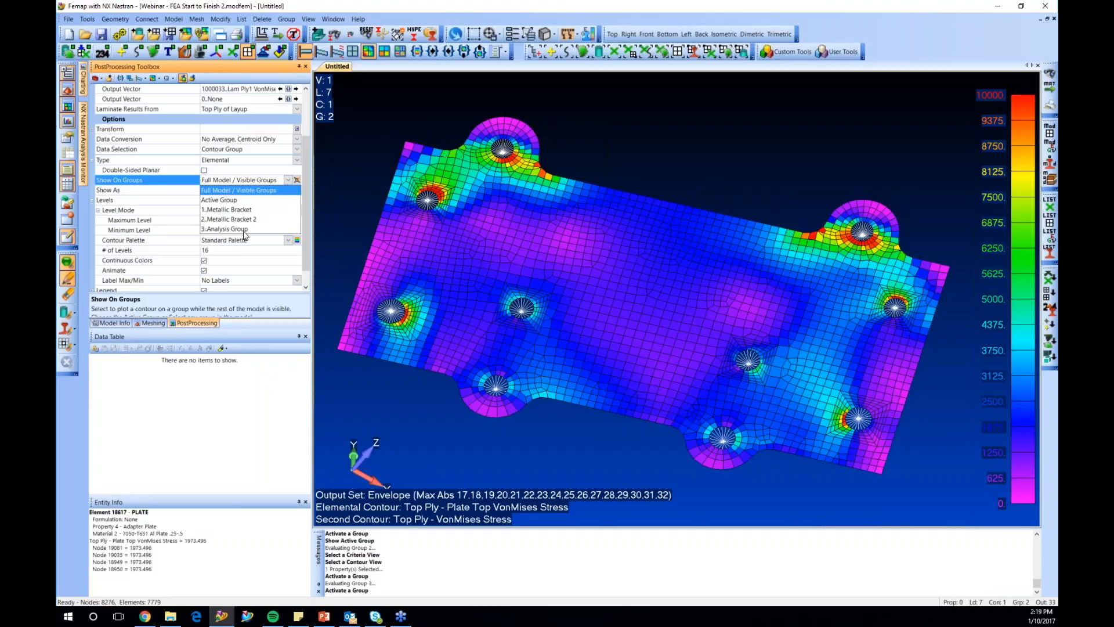
{"action": "left_click", "coordinate": [245, 229]}
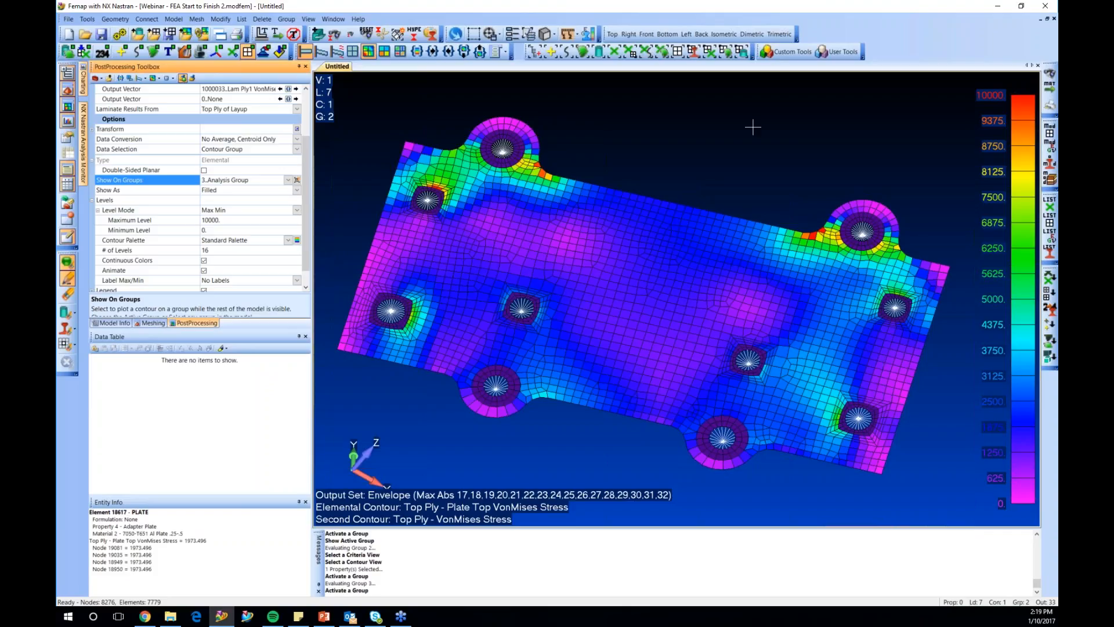
Change the color of the bracket's Adapter Plate property to light gray, color 144
{"action": "left_click", "coordinate": [219, 19]}
{"action": "mouse_move", "coordinate": [247, 185]}
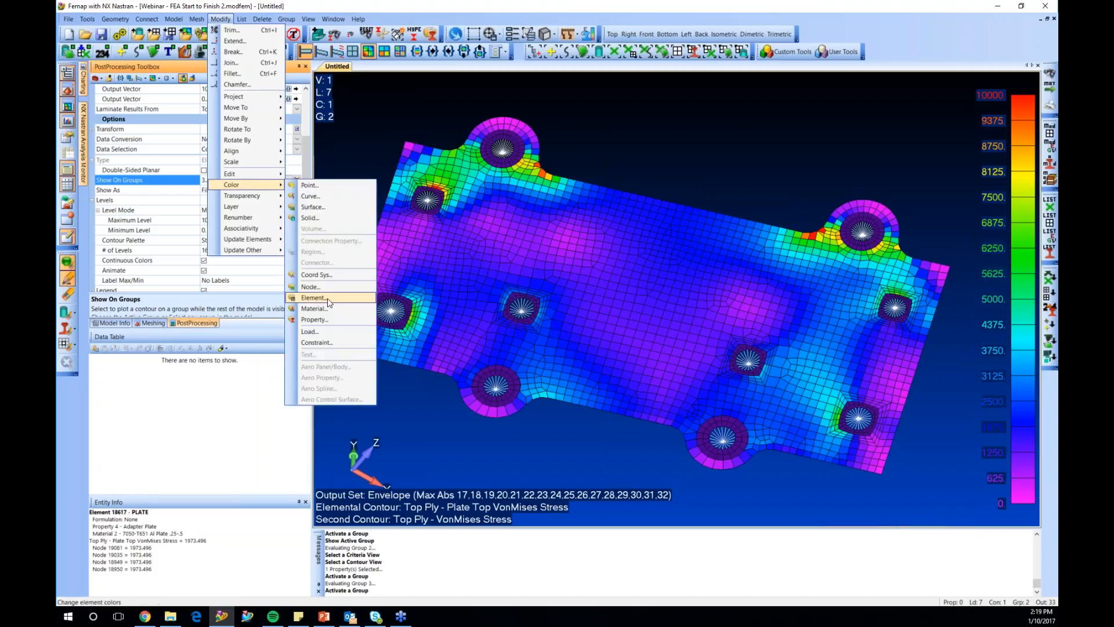
{"action": "left_click", "coordinate": [316, 316]}
{"action": "left_click", "coordinate": [491, 368]}
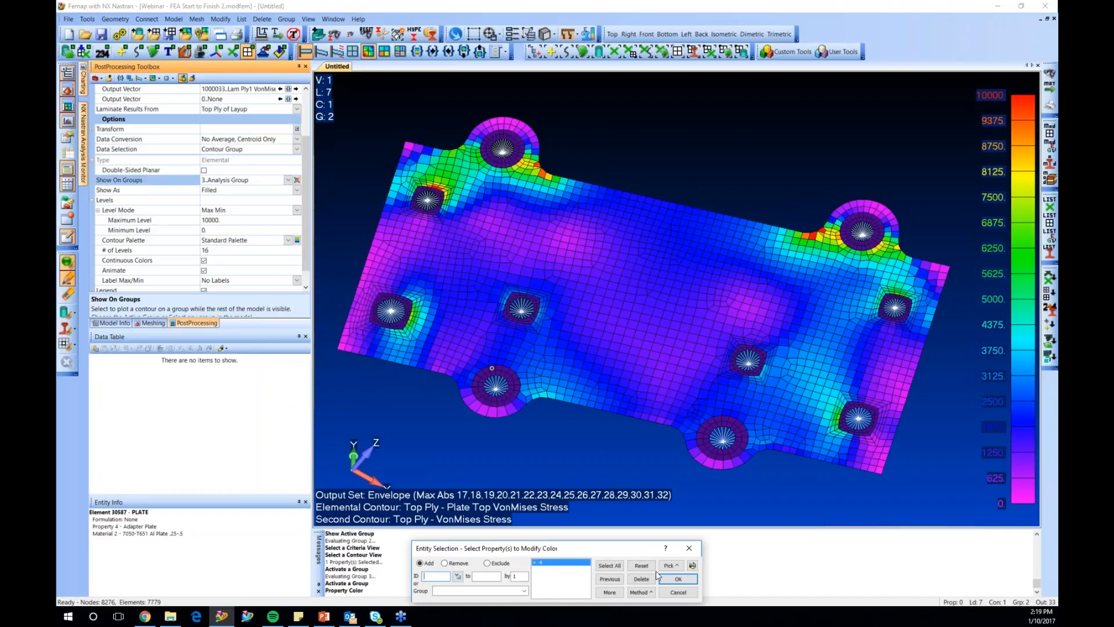
{"action": "left_click", "coordinate": [678, 579]}
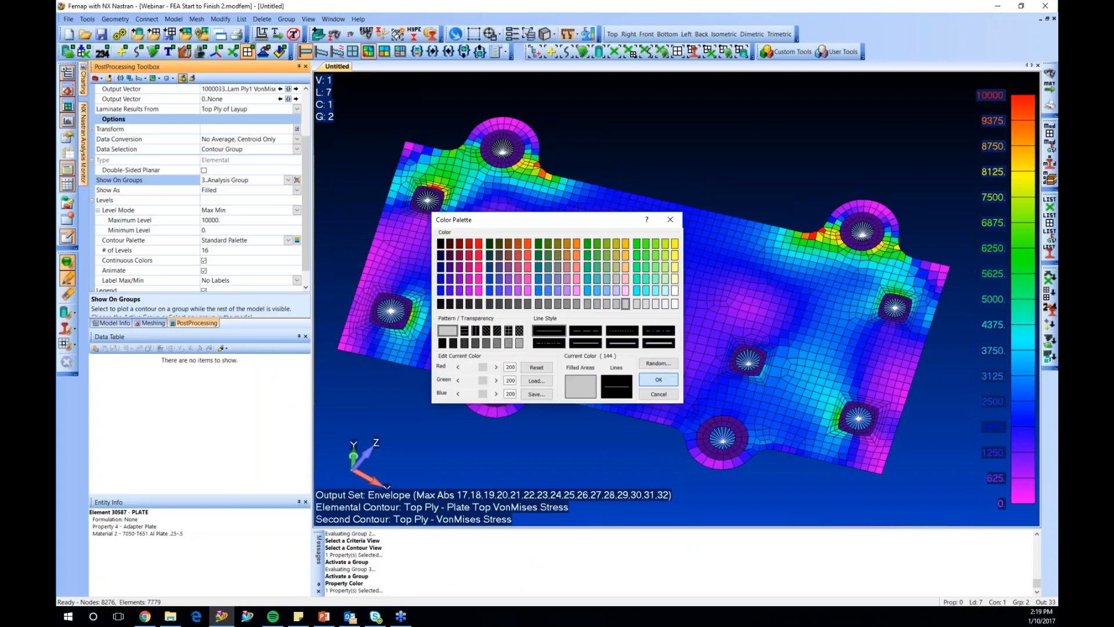
{"action": "left_click", "coordinate": [659, 379]}
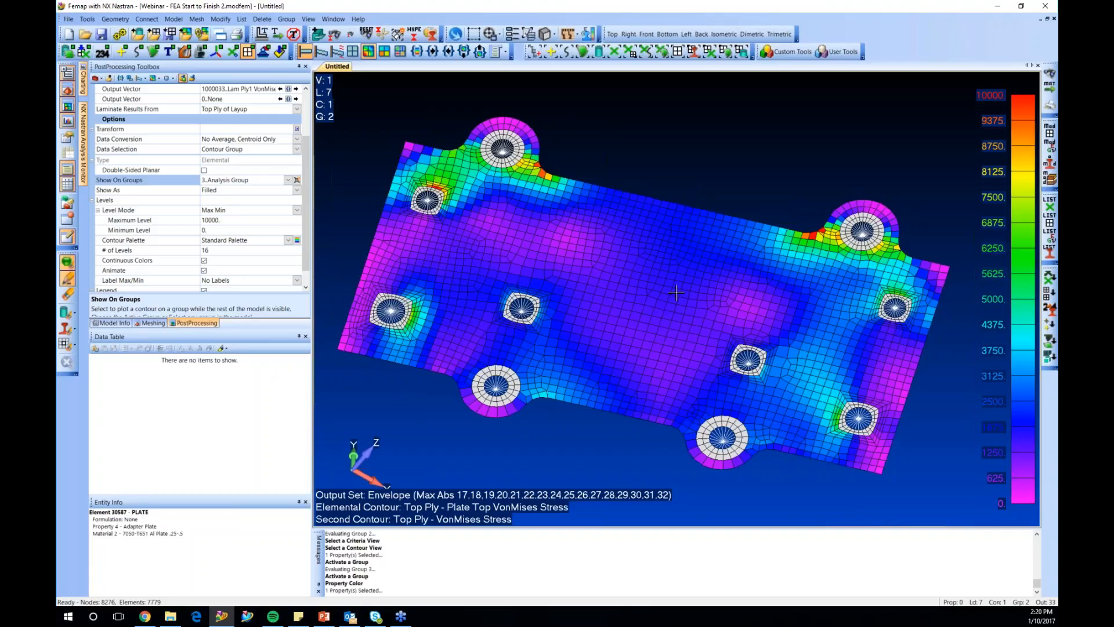
{"action": "middle_click_drag", "start_coordinate": [676, 292], "coordinate": [679, 290], "text": "ctrl"}
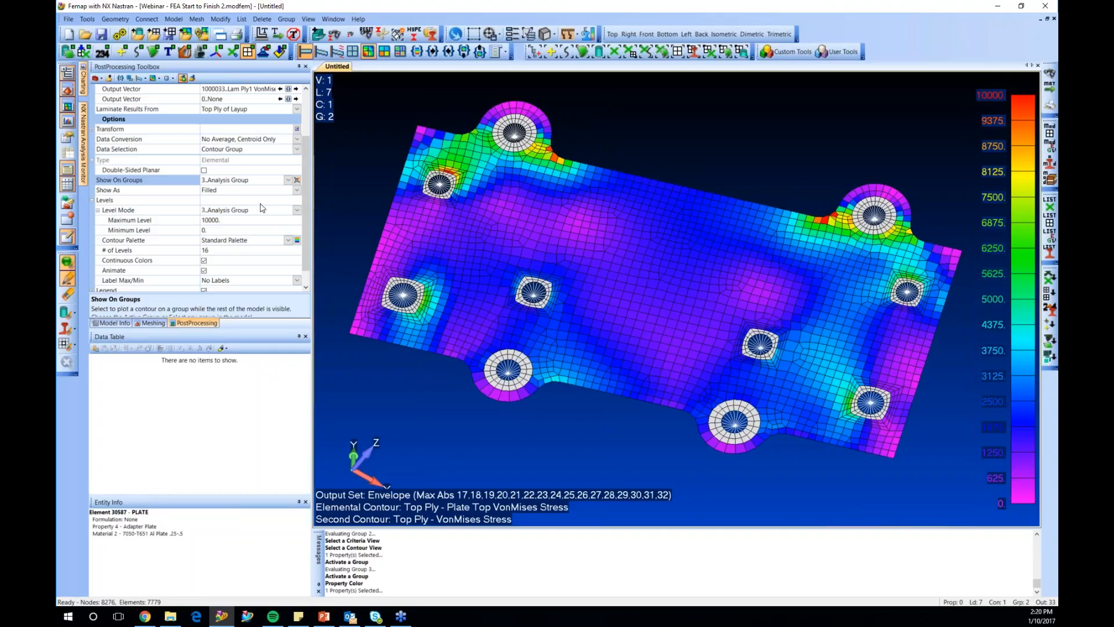
Start an output calculation using output set 33, the Max Abs envelope
{"action": "scroll", "coordinate": [261, 208], "scroll_direction": "up", "scroll_amount": 2}
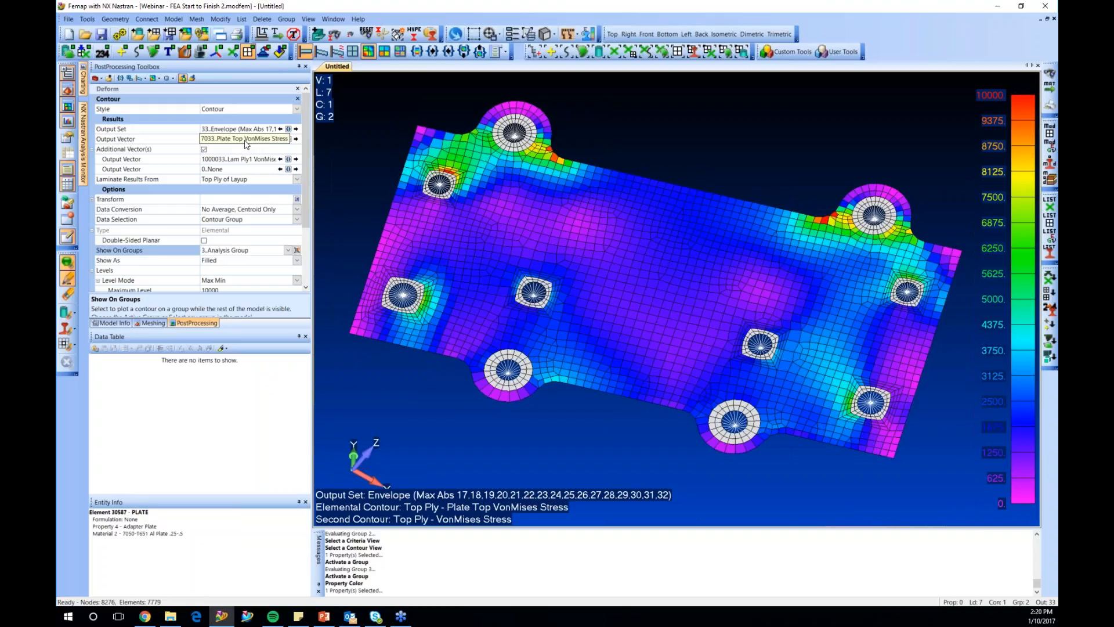
{"action": "left_click", "coordinate": [179, 21]}
{"action": "mouse_move", "coordinate": [217, 166]}
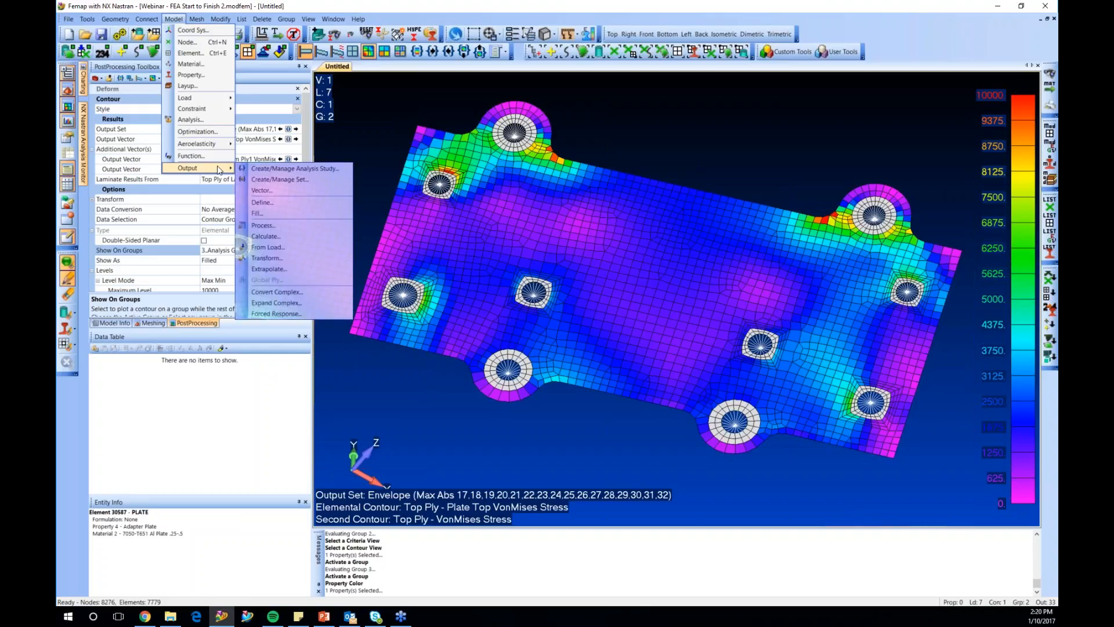
{"action": "left_click", "coordinate": [288, 240]}
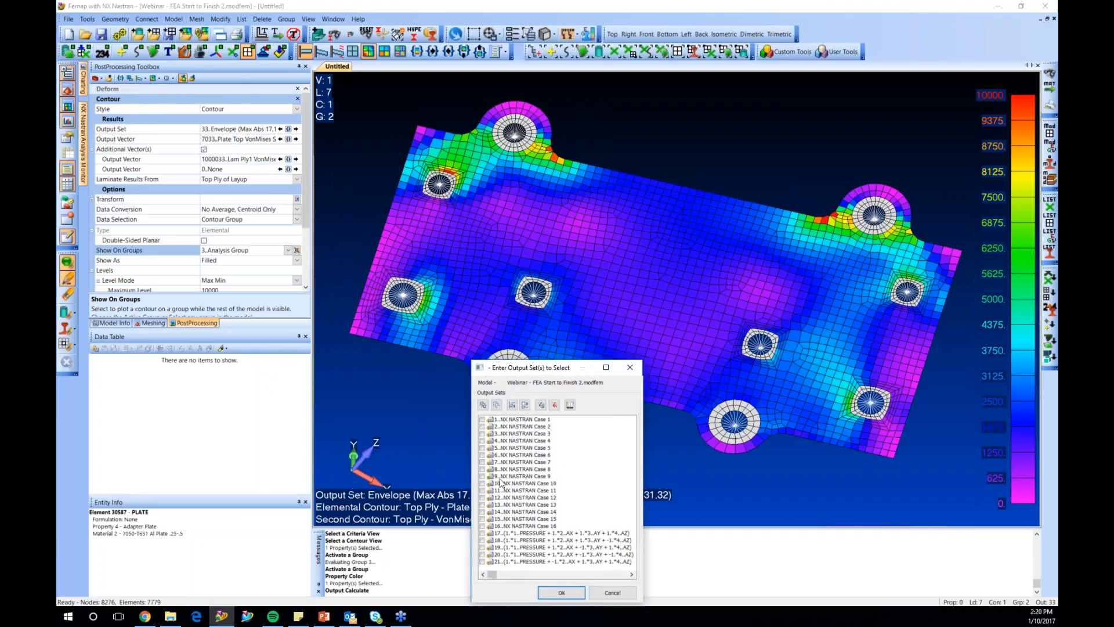
{"action": "scroll", "coordinate": [520, 480], "scroll_direction": "down", "scroll_amount": 5}
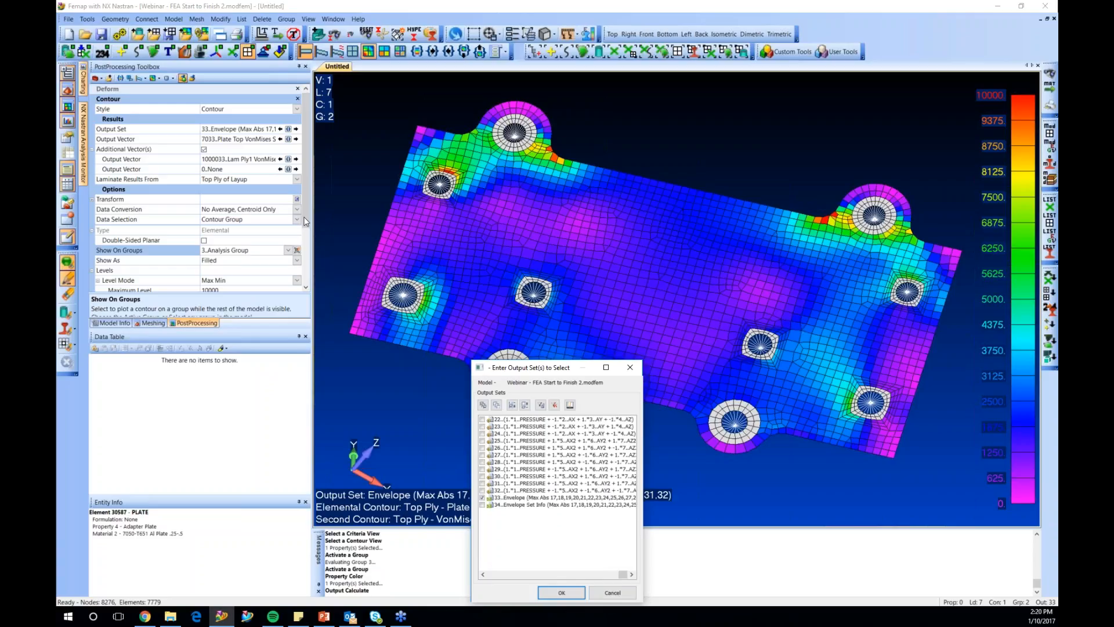
{"action": "left_click", "coordinate": [544, 592]}
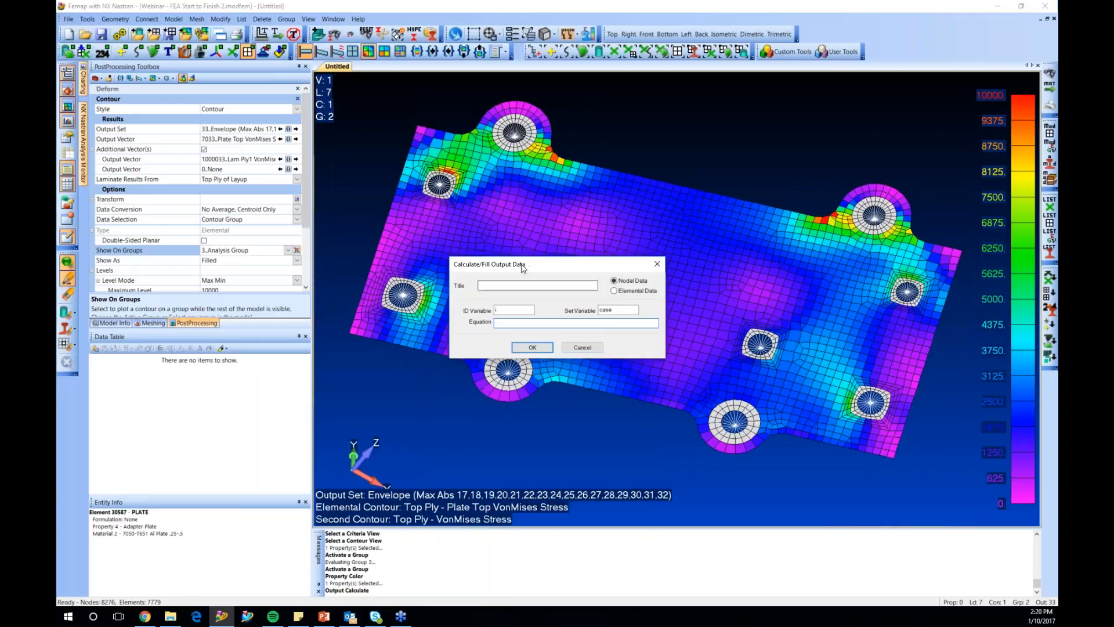
Define the calculated output as elemental data titled MoS with the equation 10000/vec(33;7033;!i)-1
{"action": "left_click_drag", "start_coordinate": [522, 268], "coordinate": [495, 275]}
{"action": "left_click", "coordinate": [471, 292]}
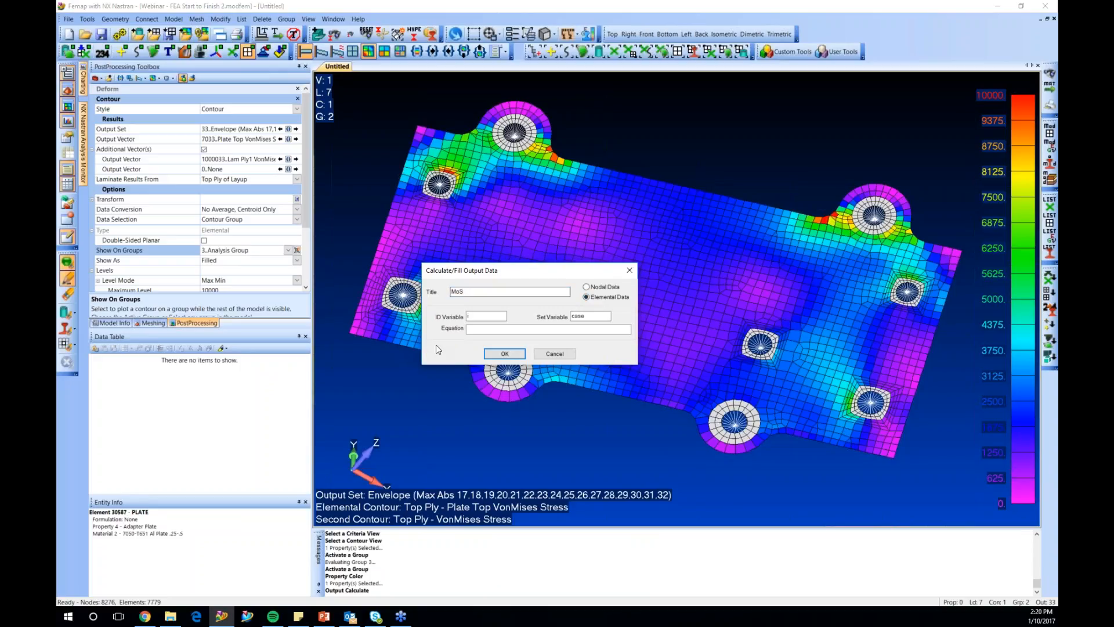
{"action": "left_click", "coordinate": [479, 327]}
{"action": "type", "text": "10000/vec(33,7033,!i"}
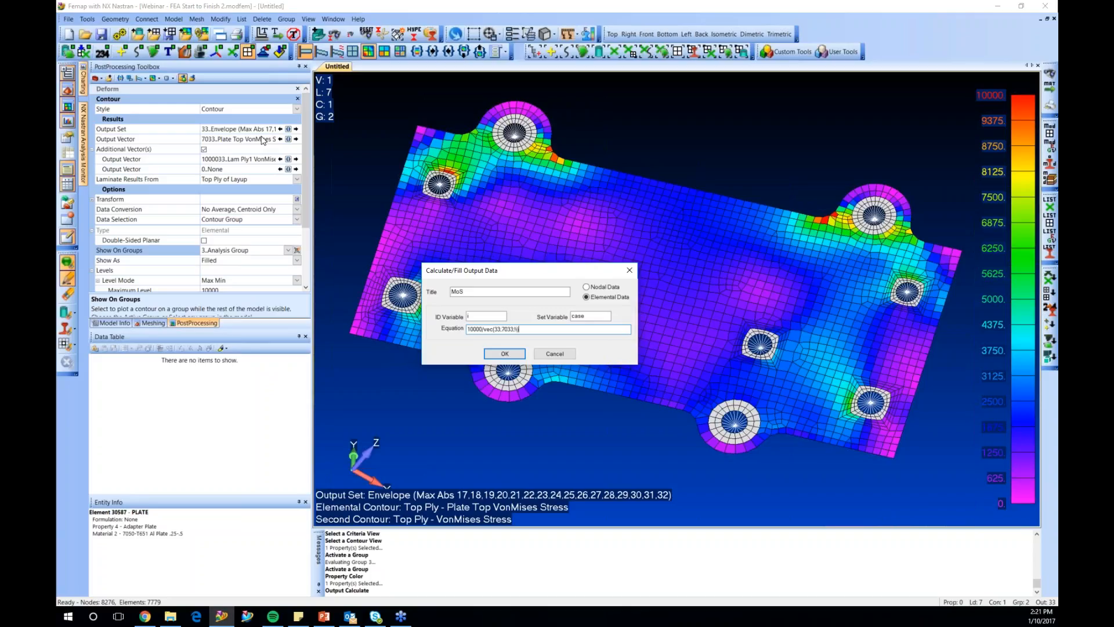
{"action": "type", "text": "-1"}
{"action": "left_click", "coordinate": [502, 354]}
Calculate the MoS output for all elements in the Analysis Group, highlighting the selection before accepting it
{"action": "left_click", "coordinate": [524, 590]}
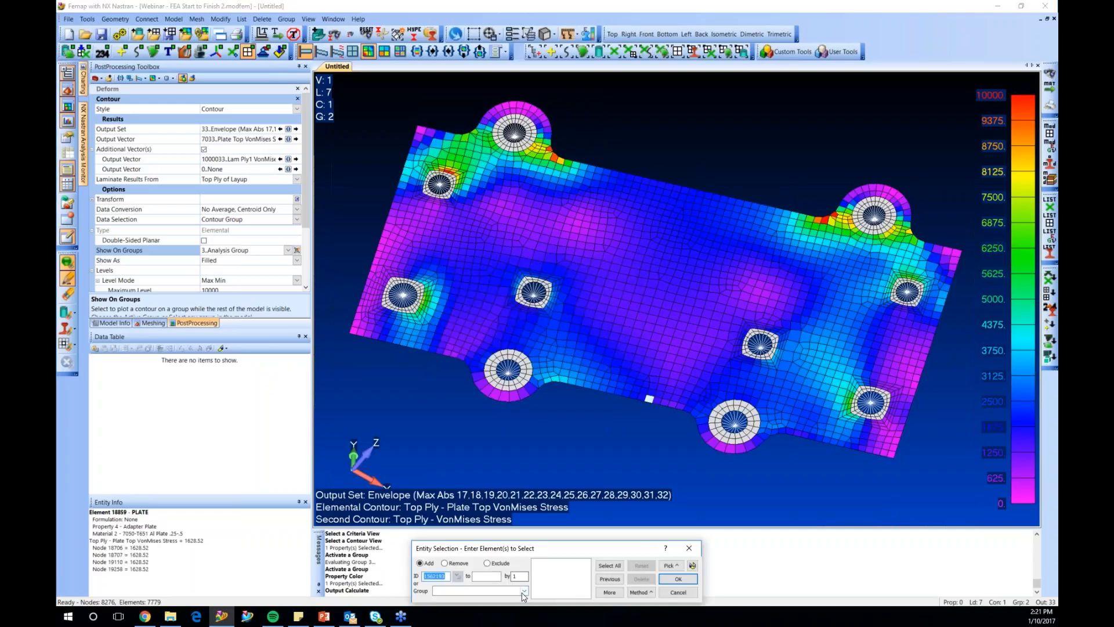
{"action": "left_click", "coordinate": [499, 613]}
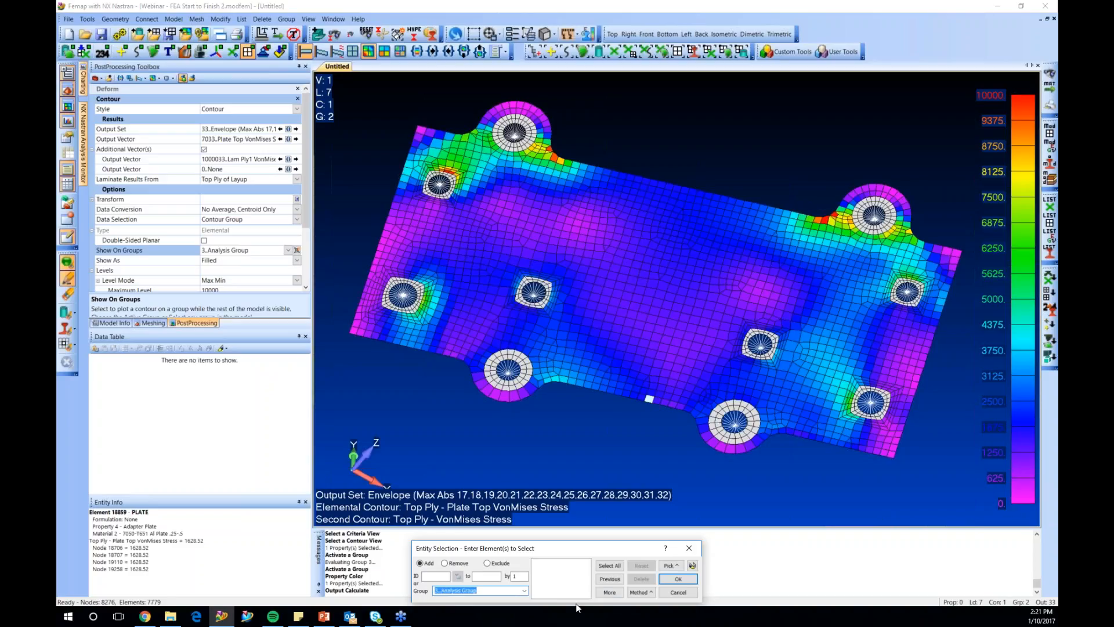
{"action": "left_click", "coordinate": [608, 591]}
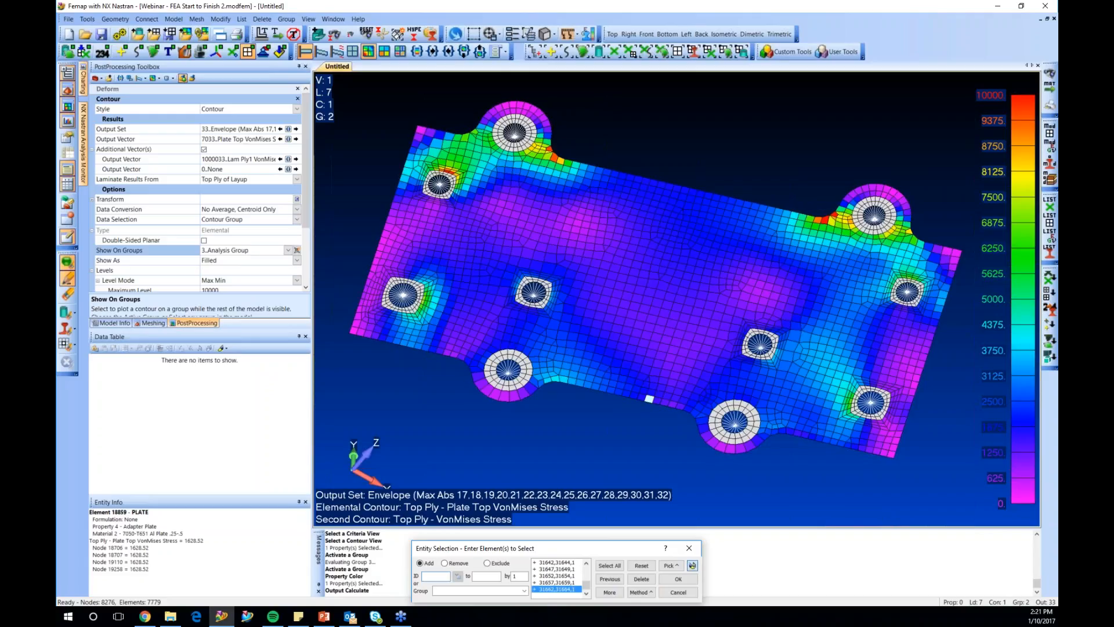
{"action": "left_click", "coordinate": [693, 565]}
{"action": "left_click", "coordinate": [677, 579]}
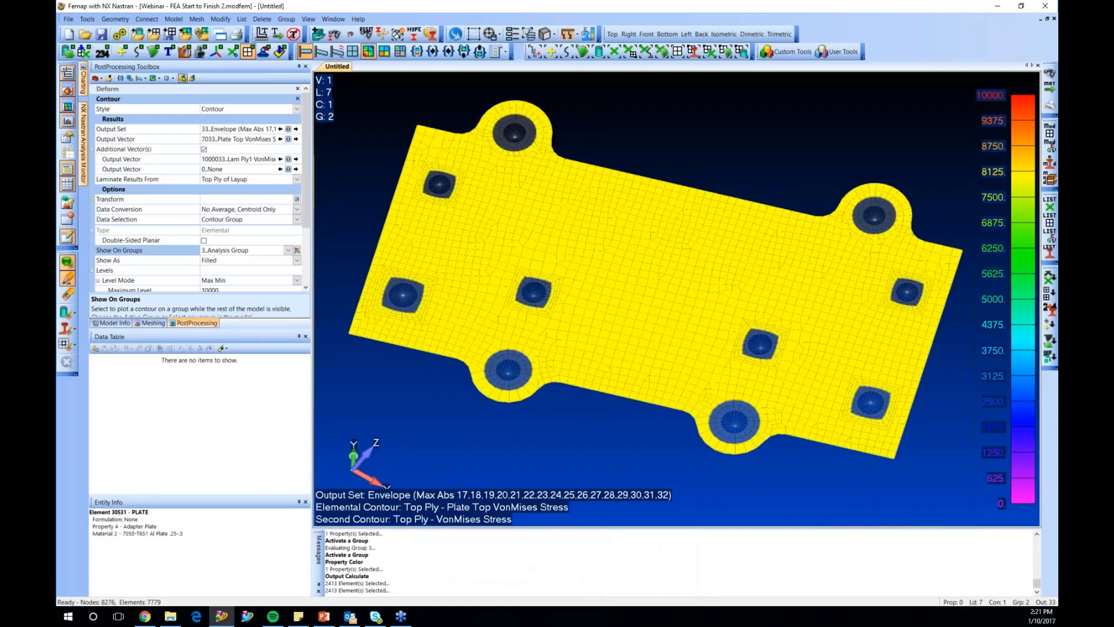
Set the contour's output vector to the calculated 9000000..MoS
{"action": "left_click", "coordinate": [289, 140]}
{"action": "left_click", "coordinate": [288, 140]}
{"action": "scroll", "coordinate": [300, 290], "scroll_direction": "down", "scroll_amount": 10}
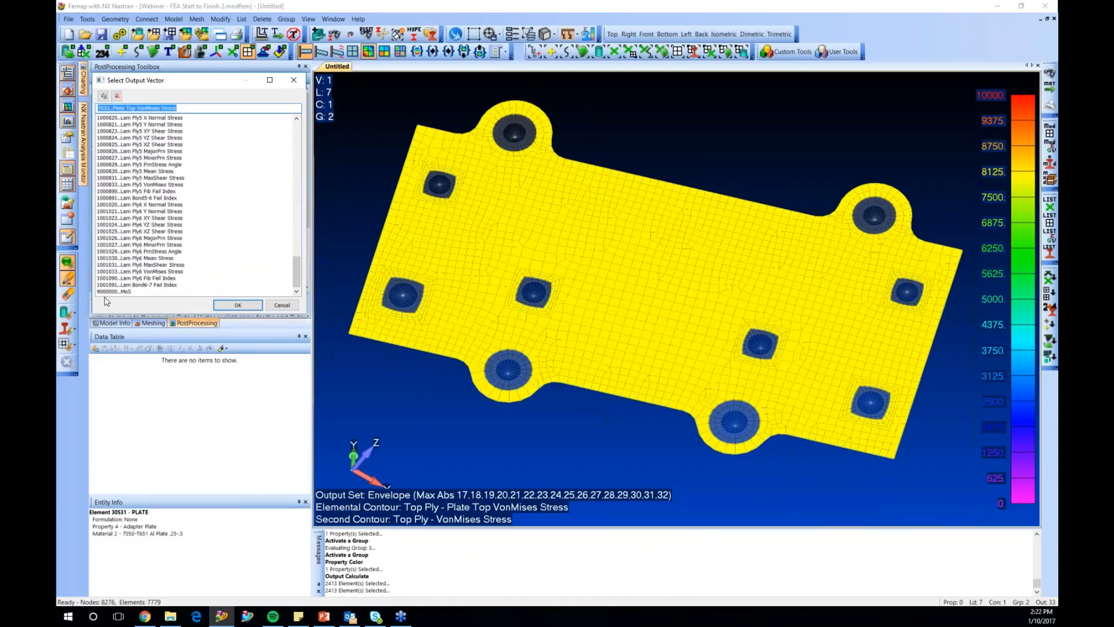
{"action": "left_click", "coordinate": [112, 290]}
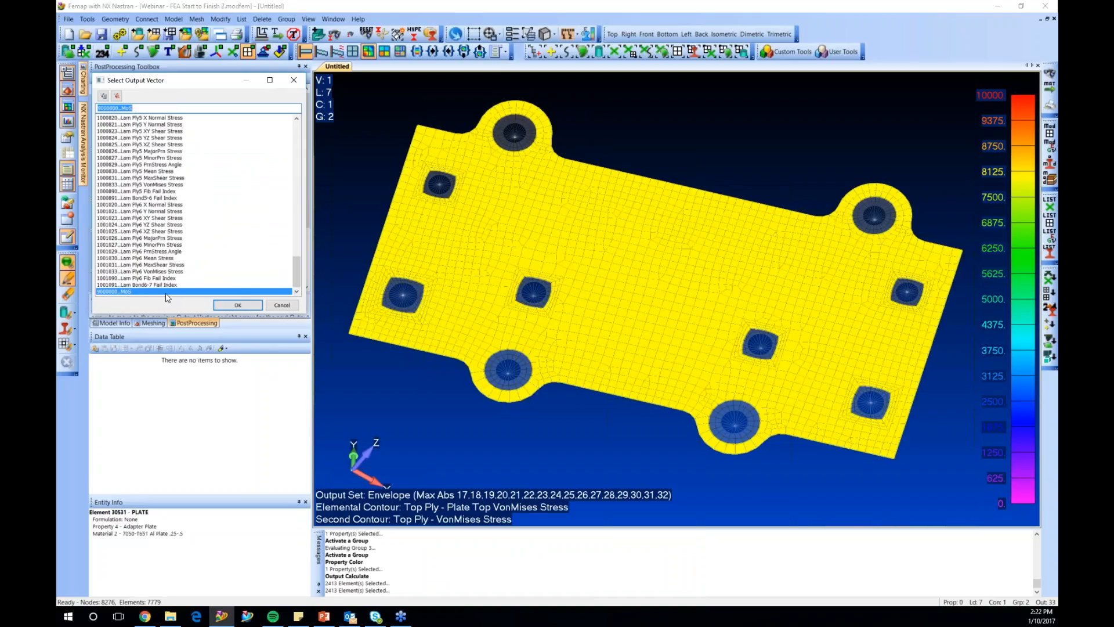
{"action": "left_click", "coordinate": [238, 305]}
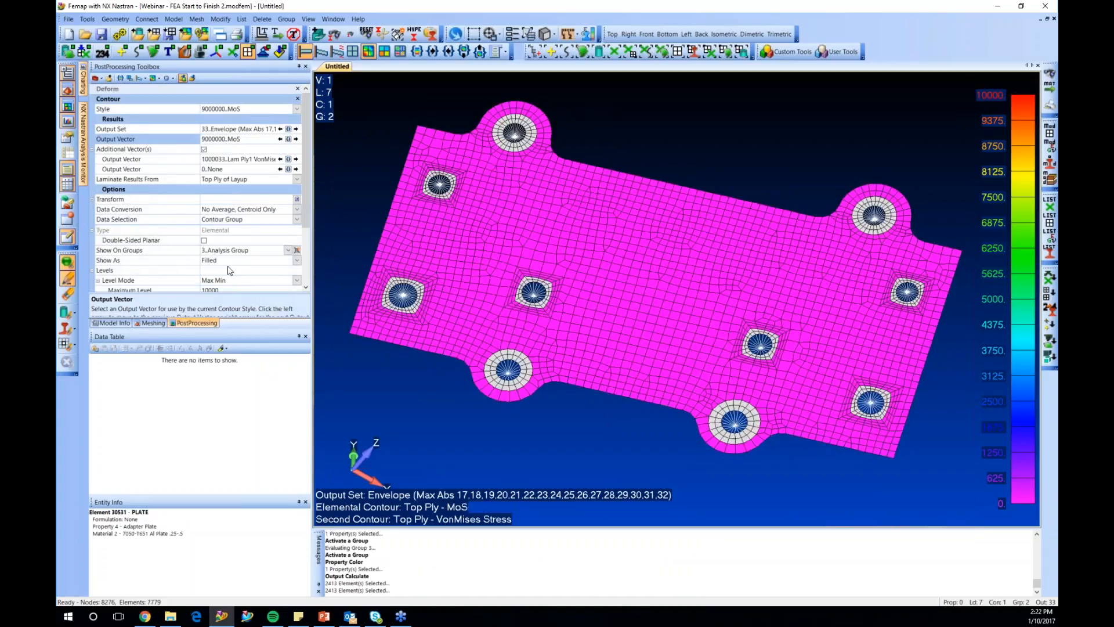
Set the contour range to a maximum level of 1 and a minimum level of -1
{"action": "scroll", "coordinate": [230, 271], "scroll_direction": "down", "scroll_amount": 2}
{"action": "left_click", "coordinate": [232, 230]}
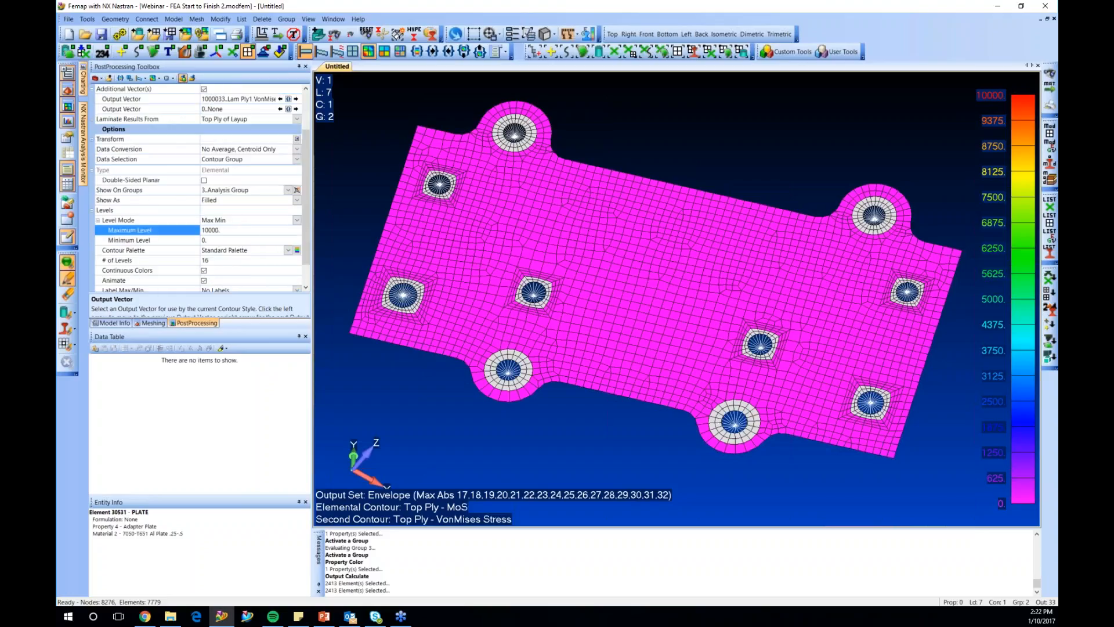
{"action": "type", "text": "1"}
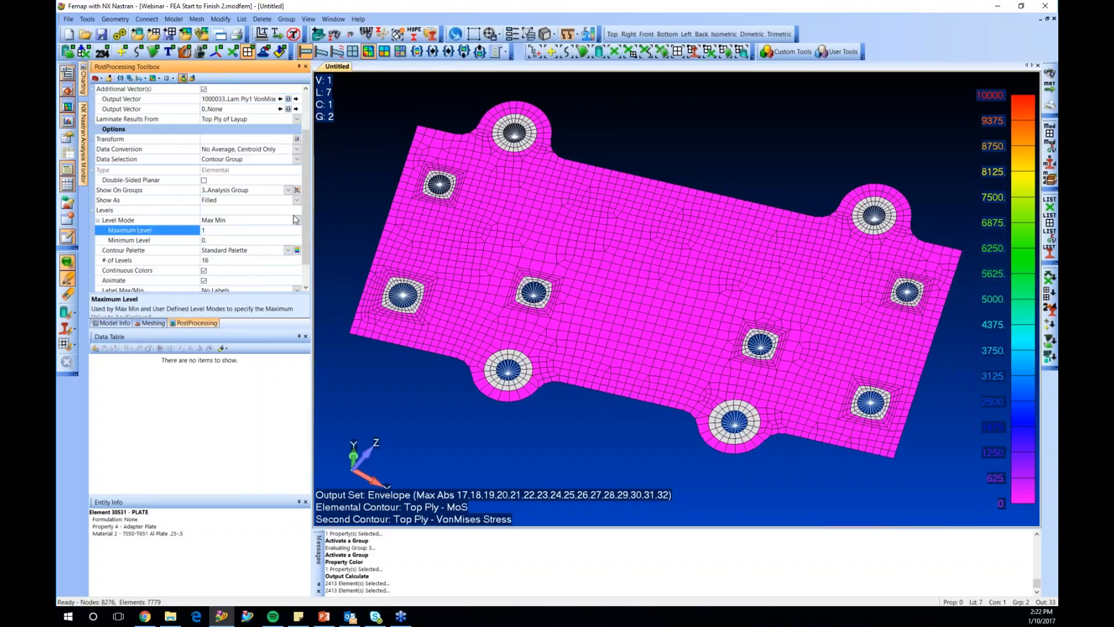
{"action": "key", "text": "Down"}
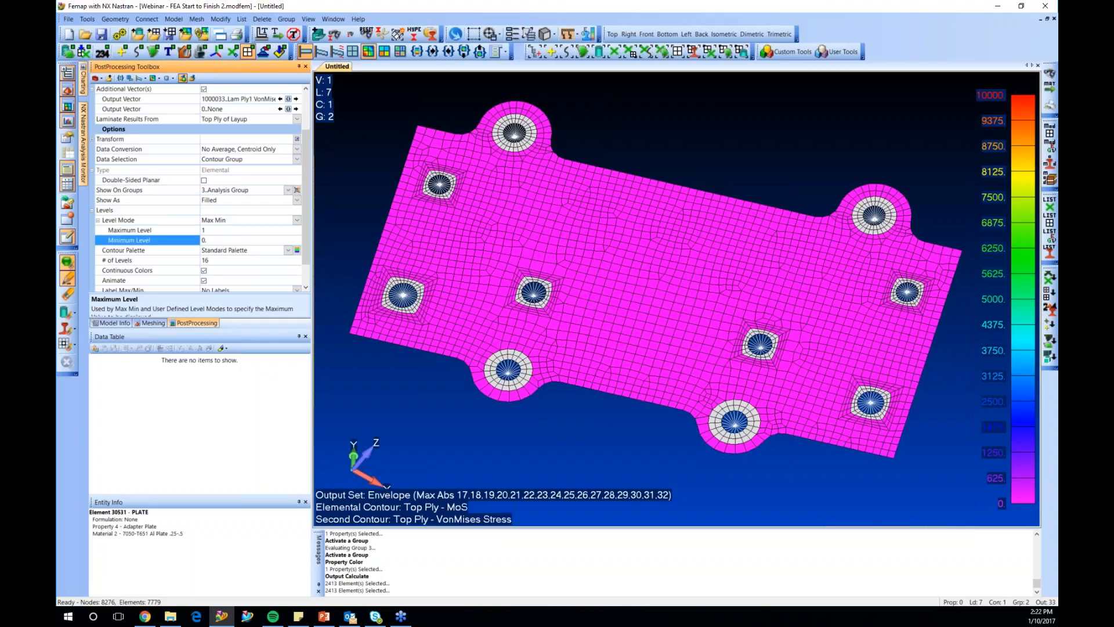
{"action": "type", "text": "-1"}
{"action": "key", "text": "Up"}
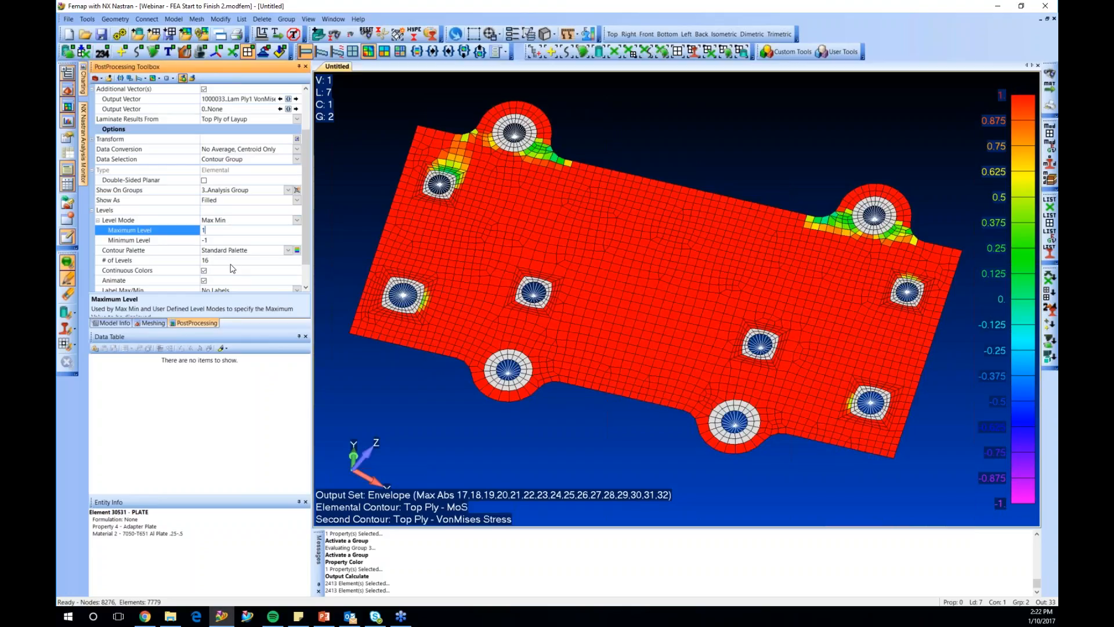
Reduce the contour to 2 levels and turn off continuous colors
{"action": "left_click", "coordinate": [253, 261]}
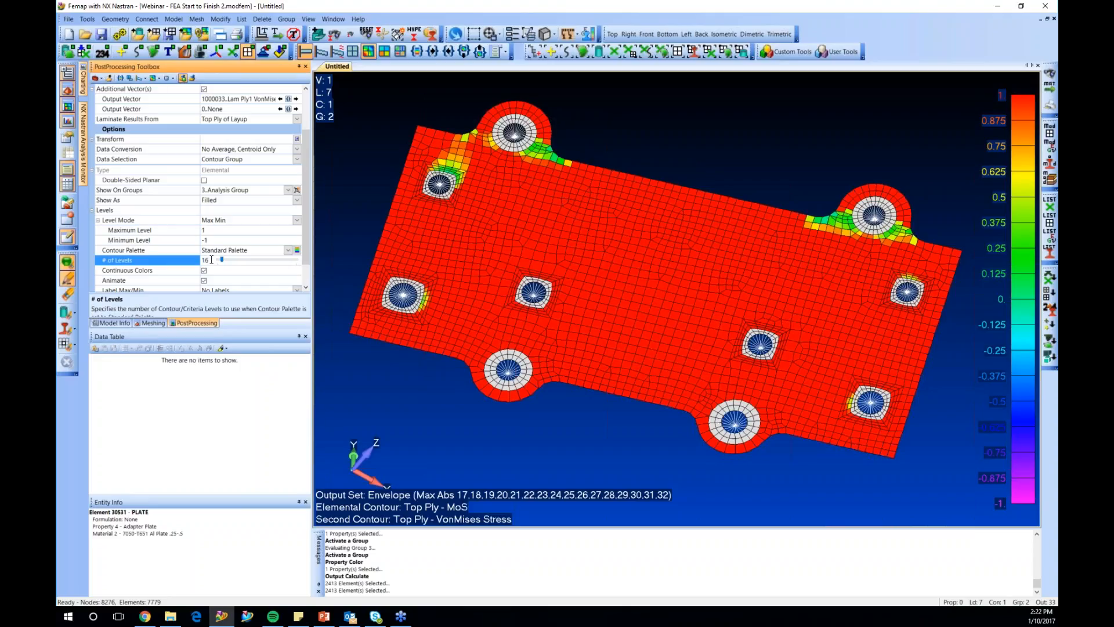
{"action": "type", "text": "2"}
{"action": "left_click", "coordinate": [247, 252]}
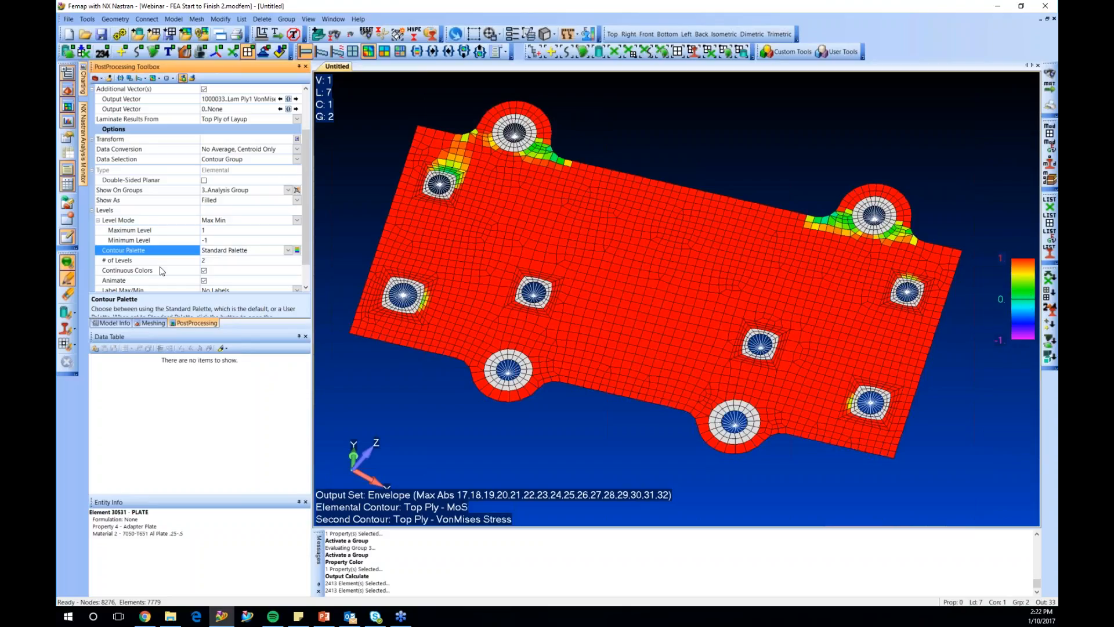
{"action": "left_click", "coordinate": [204, 270]}
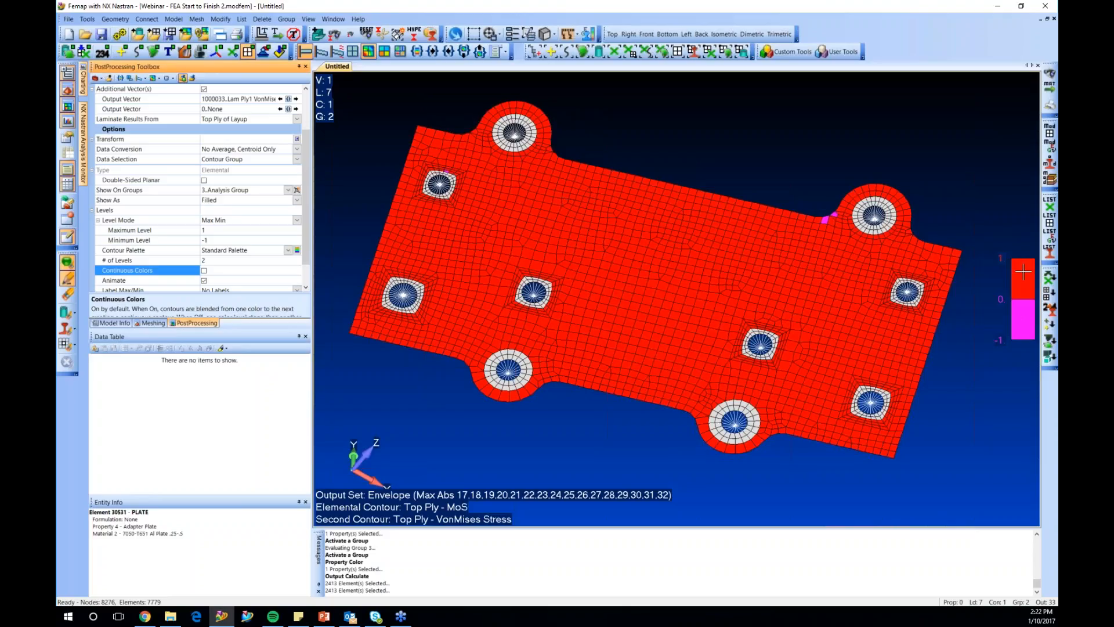
Apply the No Magenta standard colors to the contour levels and reverse their order
{"action": "left_click", "coordinate": [298, 252]}
{"action": "left_click", "coordinate": [297, 250]}
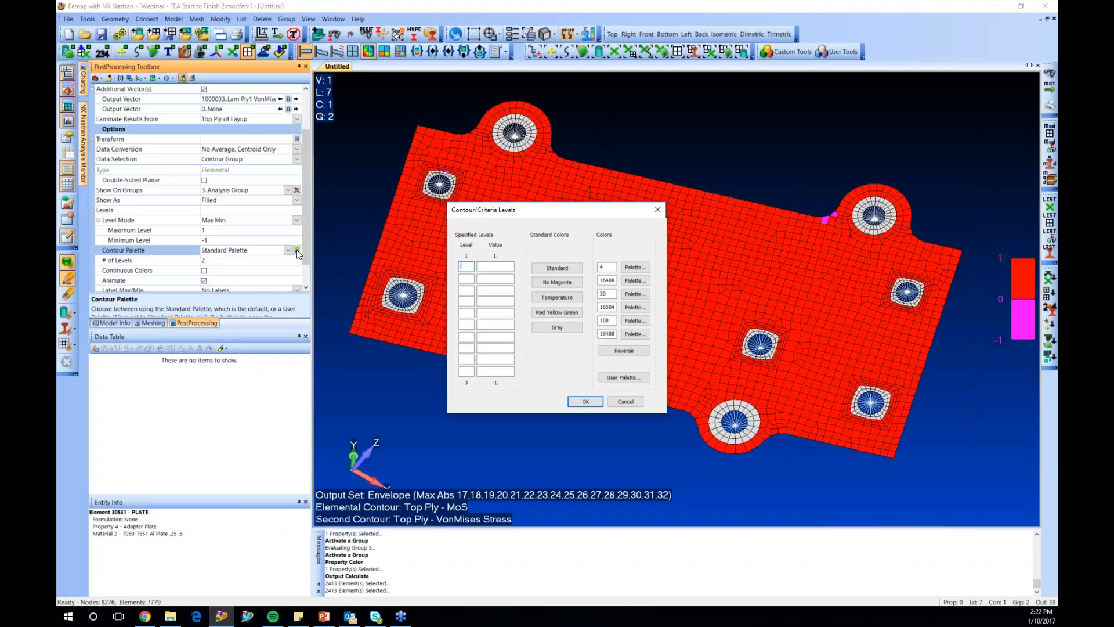
{"action": "left_click", "coordinate": [566, 284]}
{"action": "left_click", "coordinate": [631, 351]}
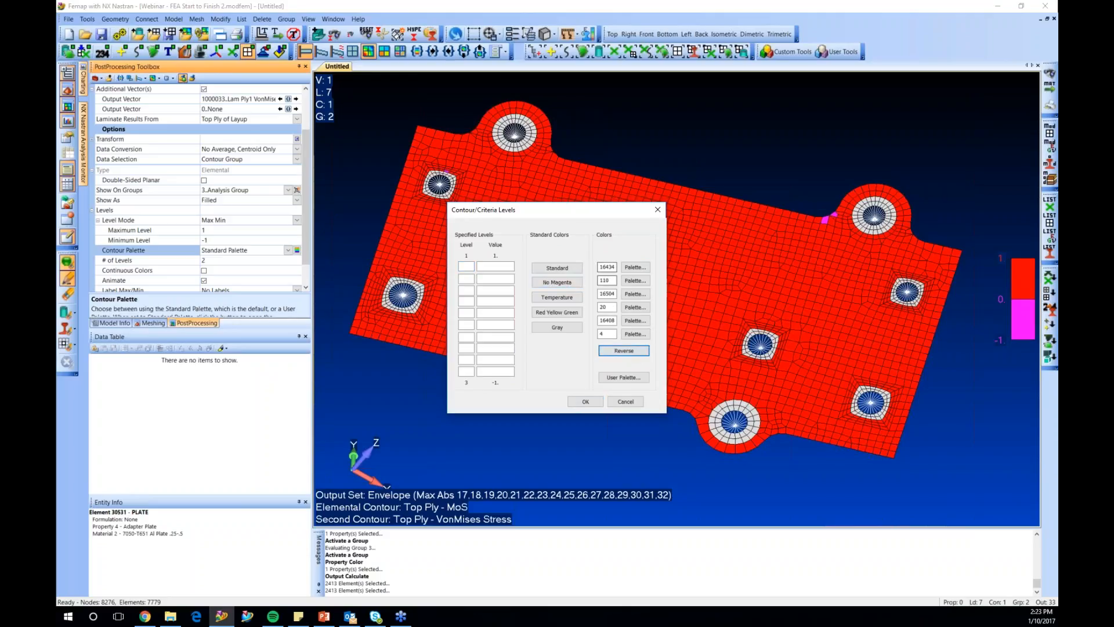
{"action": "left_click", "coordinate": [593, 403]}
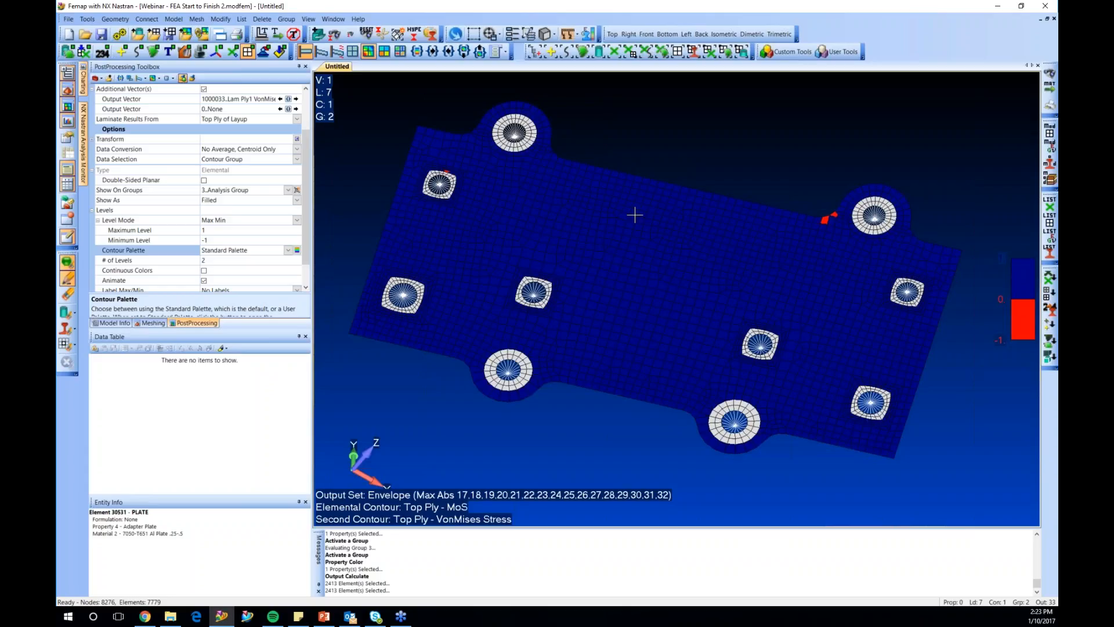
Examine the MoS contour close up for elements below zero near the upper lug fillet and the upper-left hole
{"action": "middle_click_drag", "start_coordinate": [634, 238], "coordinate": [632, 264]}
{"action": "middle_click_drag", "start_coordinate": [632, 263], "coordinate": [604, 366], "text": "ctrl"}
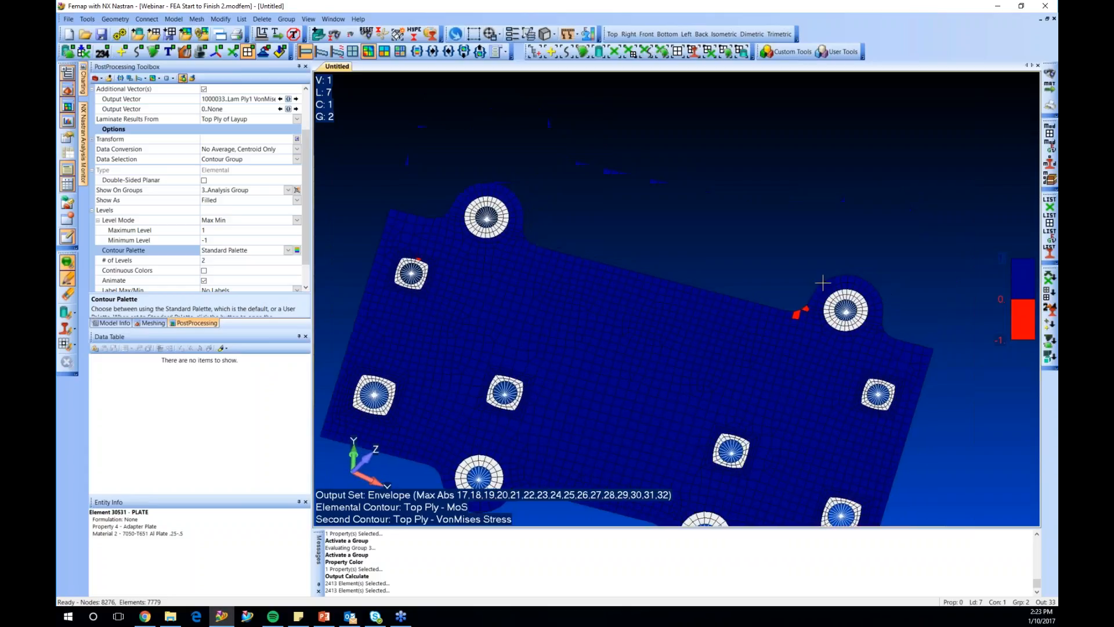
{"action": "scroll", "coordinate": [822, 282], "scroll_direction": "up", "scroll_amount": 5}
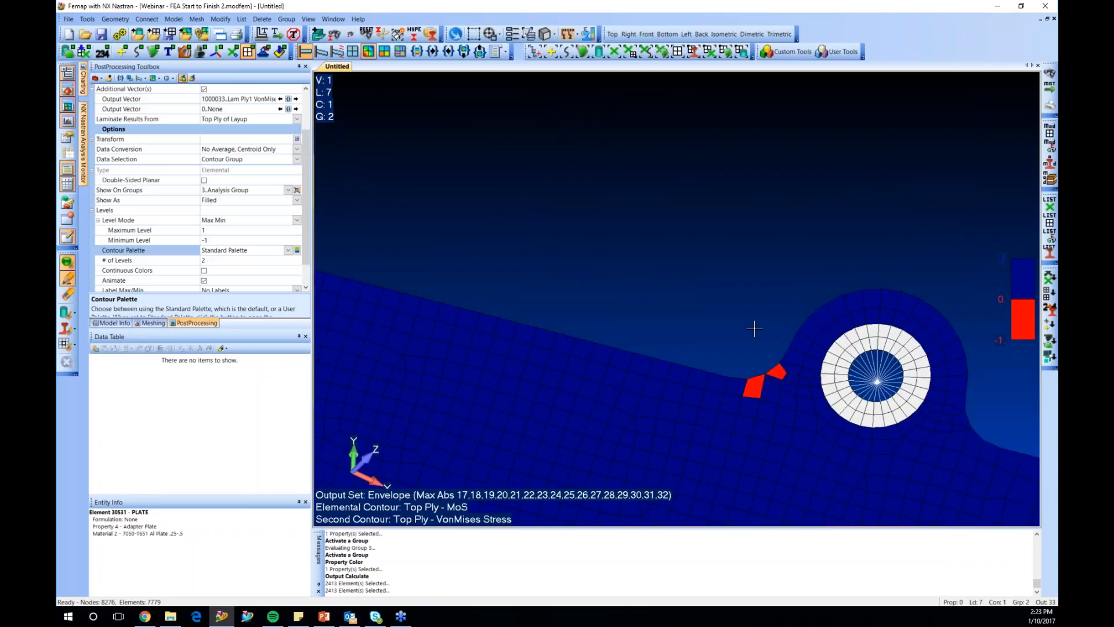
{"action": "scroll", "coordinate": [756, 283], "scroll_direction": "down", "scroll_amount": 4}
{"action": "middle_click_drag", "start_coordinate": [361, 326], "coordinate": [754, 326], "text": "ctrl"}
{"action": "scroll", "coordinate": [757, 326], "scroll_direction": "up", "scroll_amount": 5}
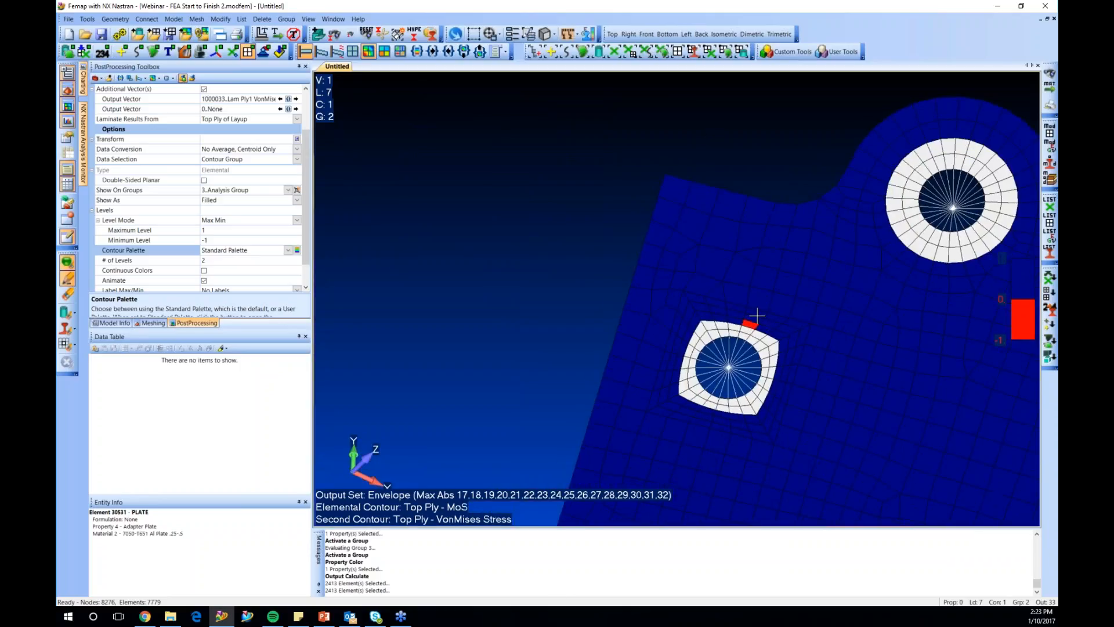
Set the MoS contour's level mode to Automatic
{"action": "scroll", "coordinate": [502, 286], "scroll_direction": "down", "scroll_amount": 2}
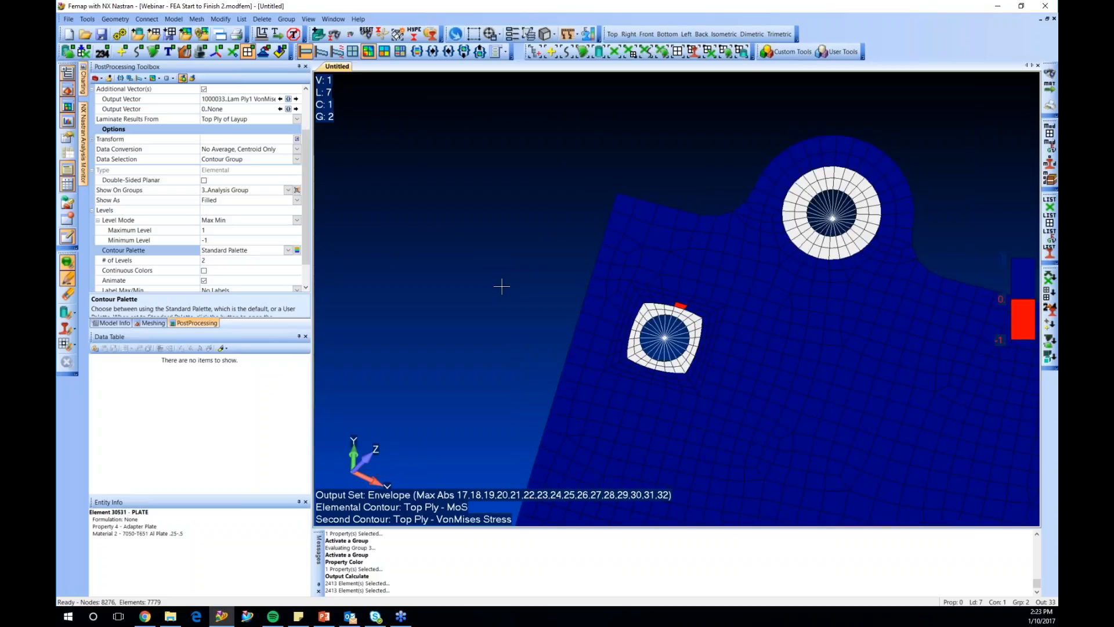
{"action": "scroll", "coordinate": [501, 286], "scroll_direction": "down", "scroll_amount": 3}
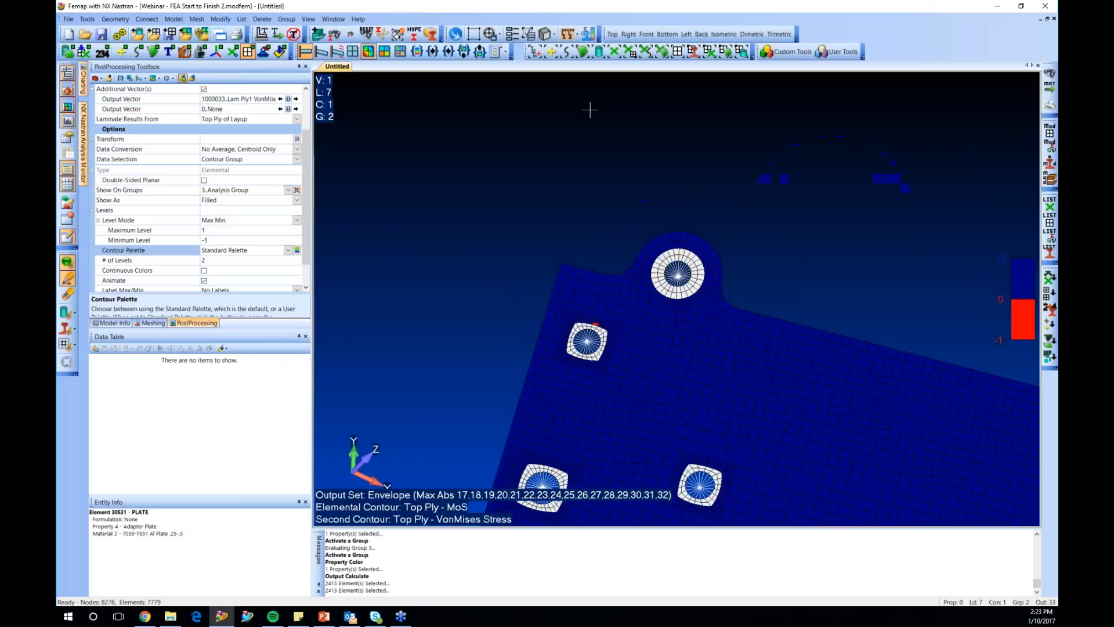
{"action": "key", "text": "ctrl+a"}
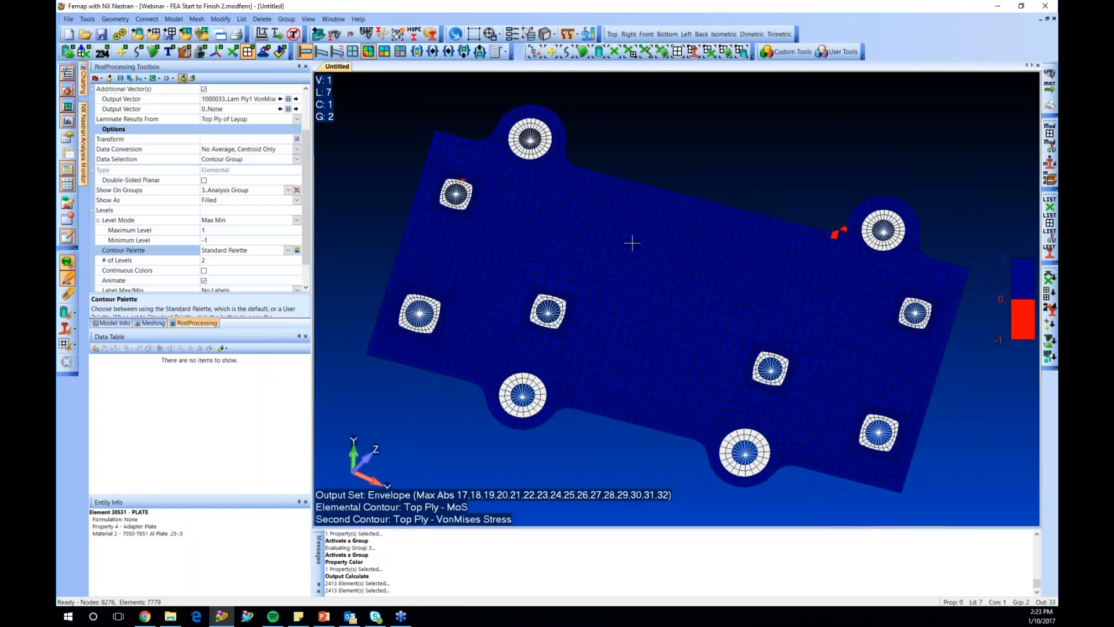
{"action": "middle_click_drag", "start_coordinate": [630, 233], "coordinate": [621, 218]}
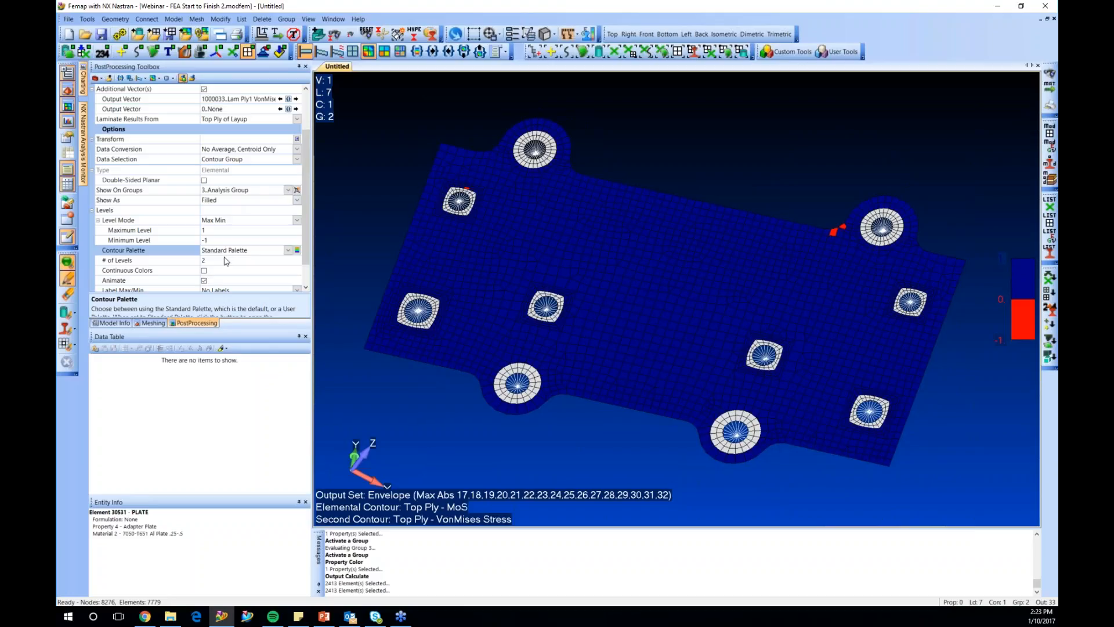
{"action": "left_click", "coordinate": [295, 220]}
{"action": "left_click", "coordinate": [296, 220]}
{"action": "left_click", "coordinate": [250, 228]}
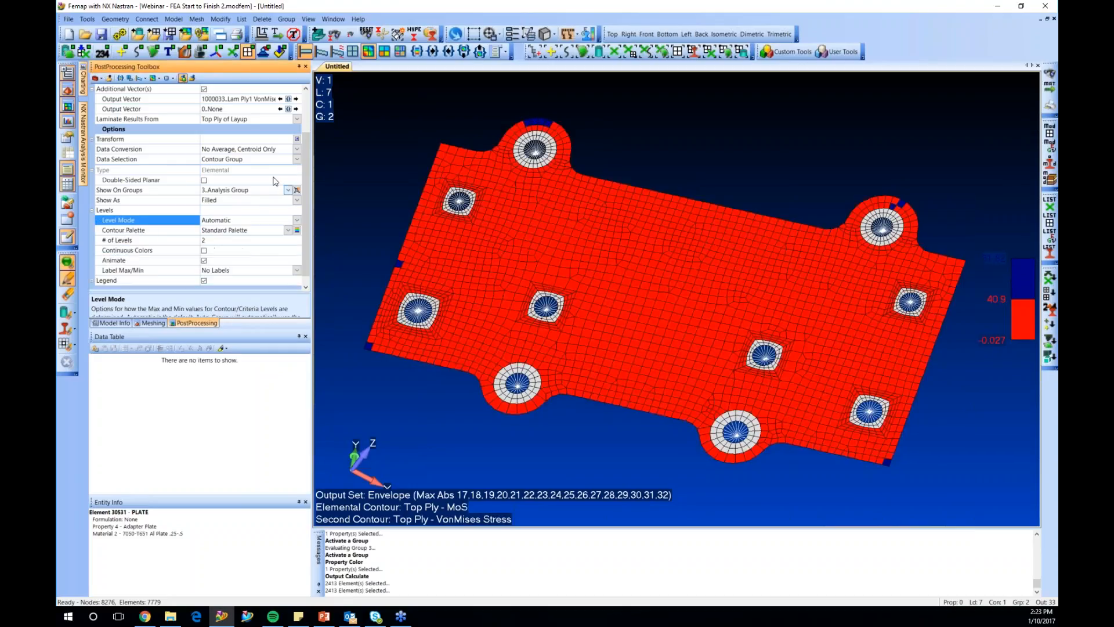
Show the contour on the active group and set the number of levels to 16
{"action": "left_click", "coordinate": [287, 190]}
{"action": "left_click", "coordinate": [287, 190]}
{"action": "left_click", "coordinate": [222, 211]}
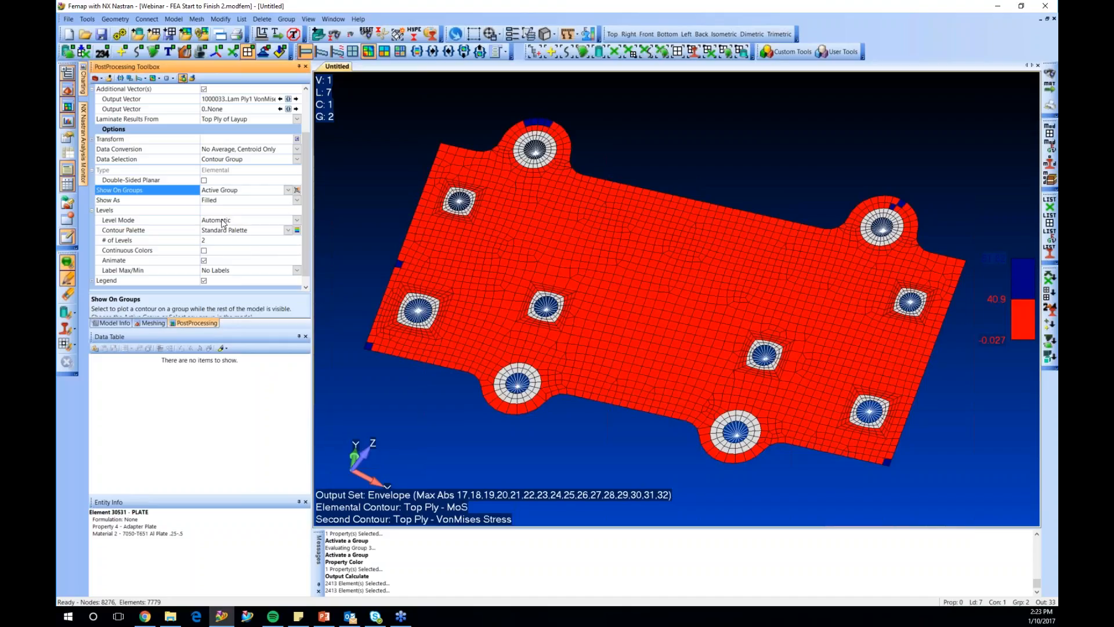
{"action": "left_click", "coordinate": [372, 51]}
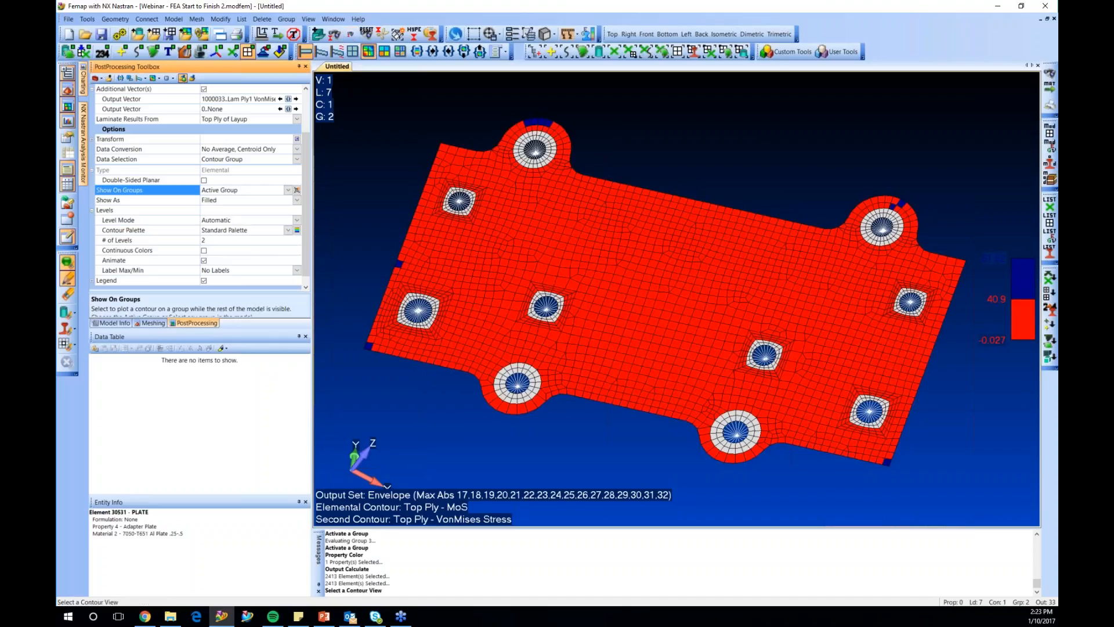
{"action": "left_click", "coordinate": [204, 240]}
{"action": "type", "text": "16"}
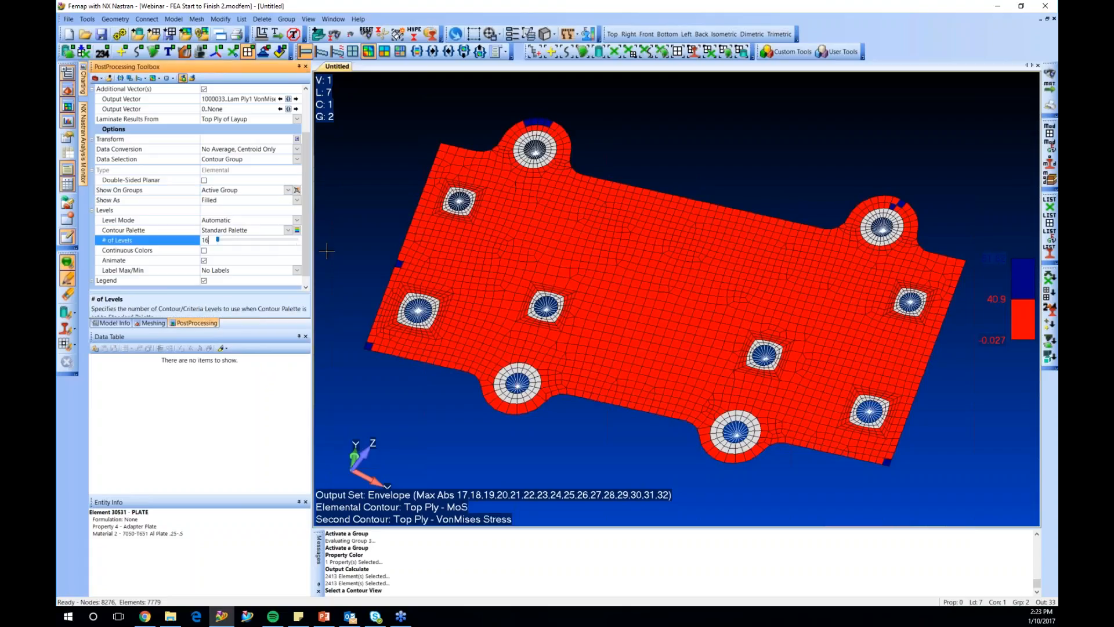
Restore the default colors of the standard contour palette and turn continuous colors back on
{"action": "left_click", "coordinate": [287, 229]}
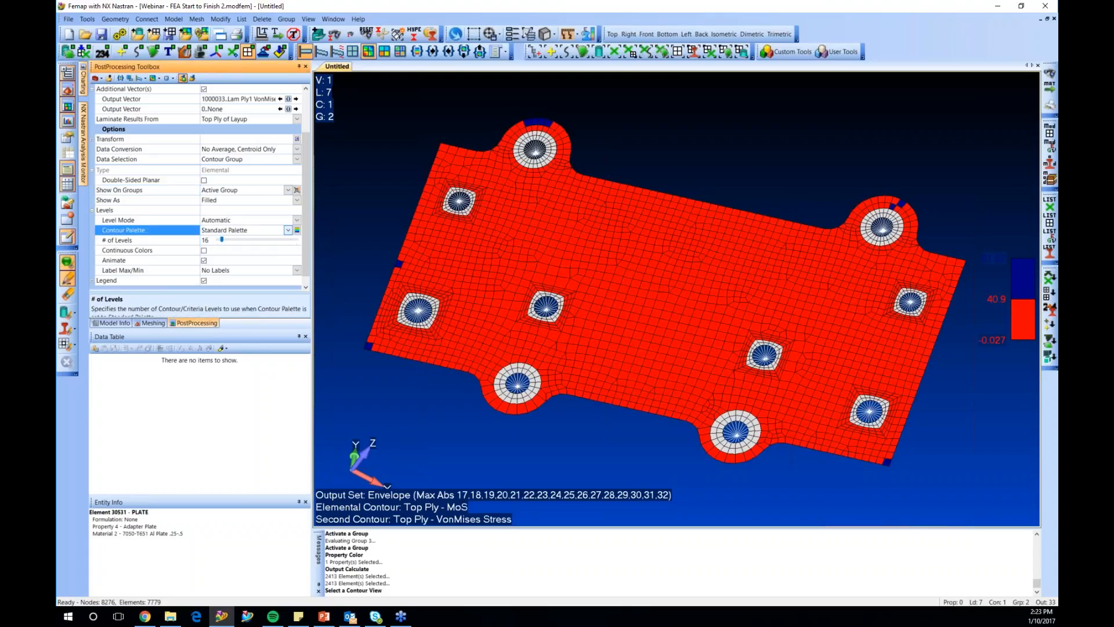
{"action": "left_click", "coordinate": [296, 229]}
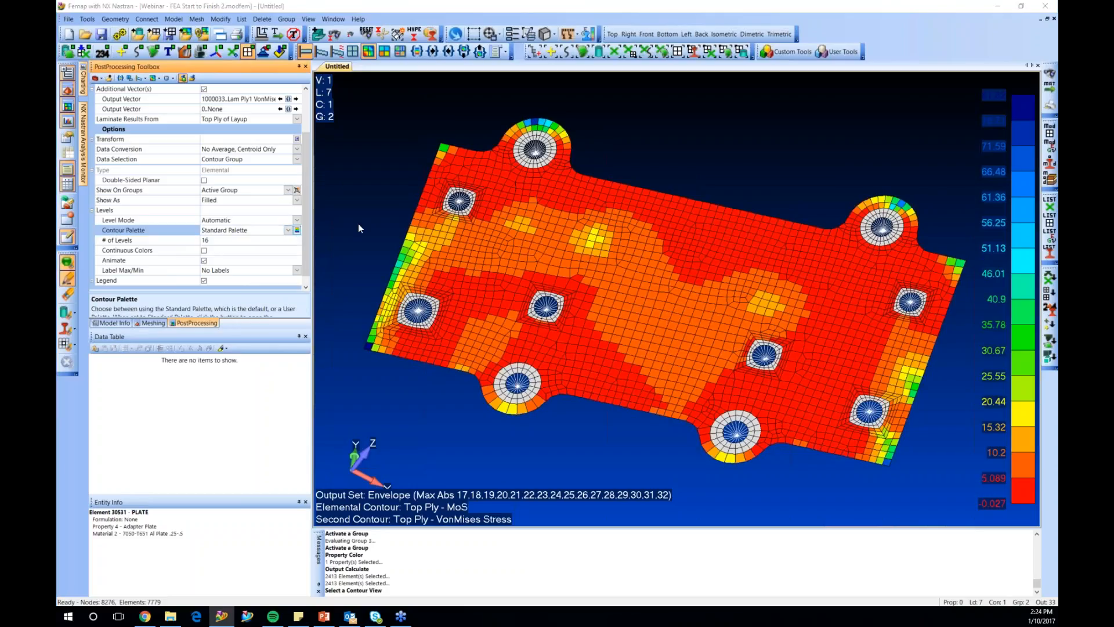
{"action": "left_click", "coordinate": [557, 267]}
{"action": "left_click", "coordinate": [582, 402]}
{"action": "left_click", "coordinate": [204, 251]}
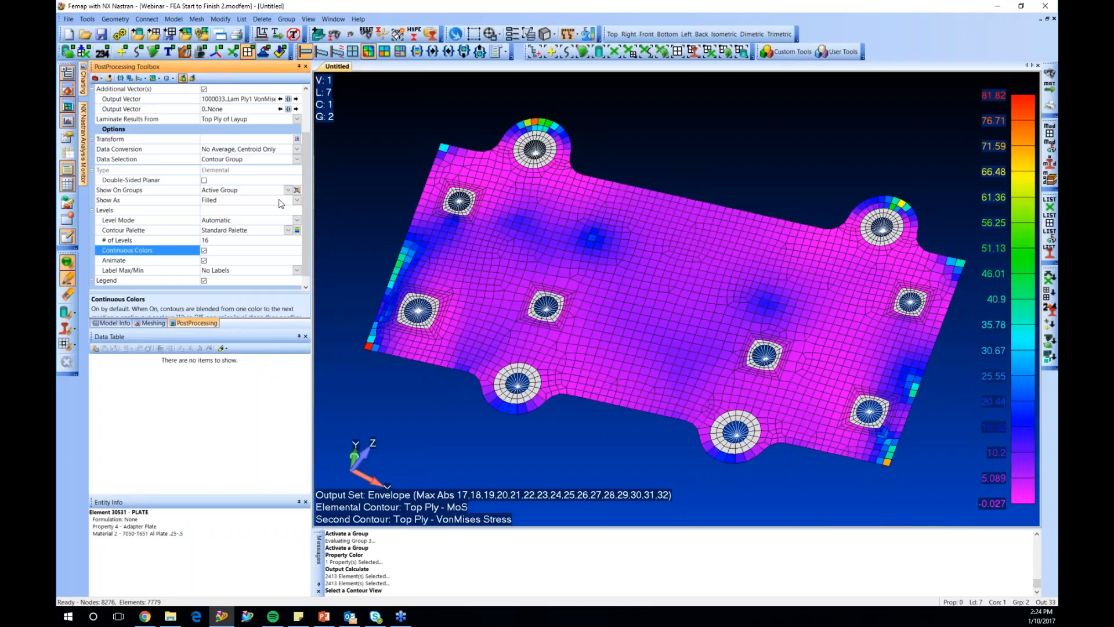
Set the contour's data conversion to Average and show it on Full Model / Visible Groups
{"action": "scroll", "coordinate": [245, 203], "scroll_direction": "up", "scroll_amount": 2}
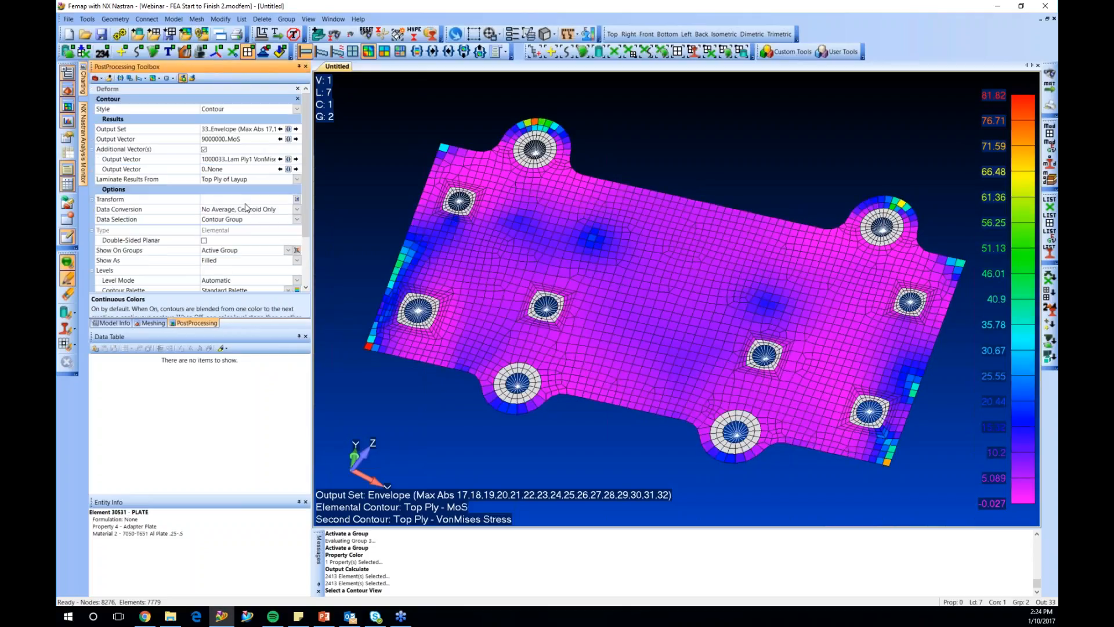
{"action": "left_click", "coordinate": [297, 209]}
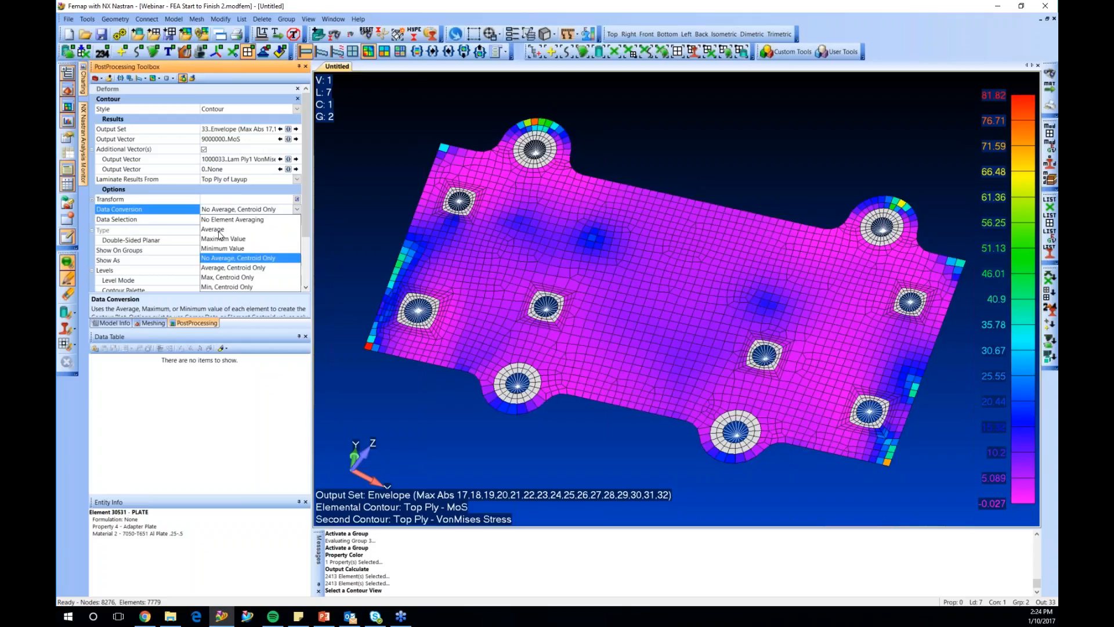
{"action": "key", "text": "Escape"}
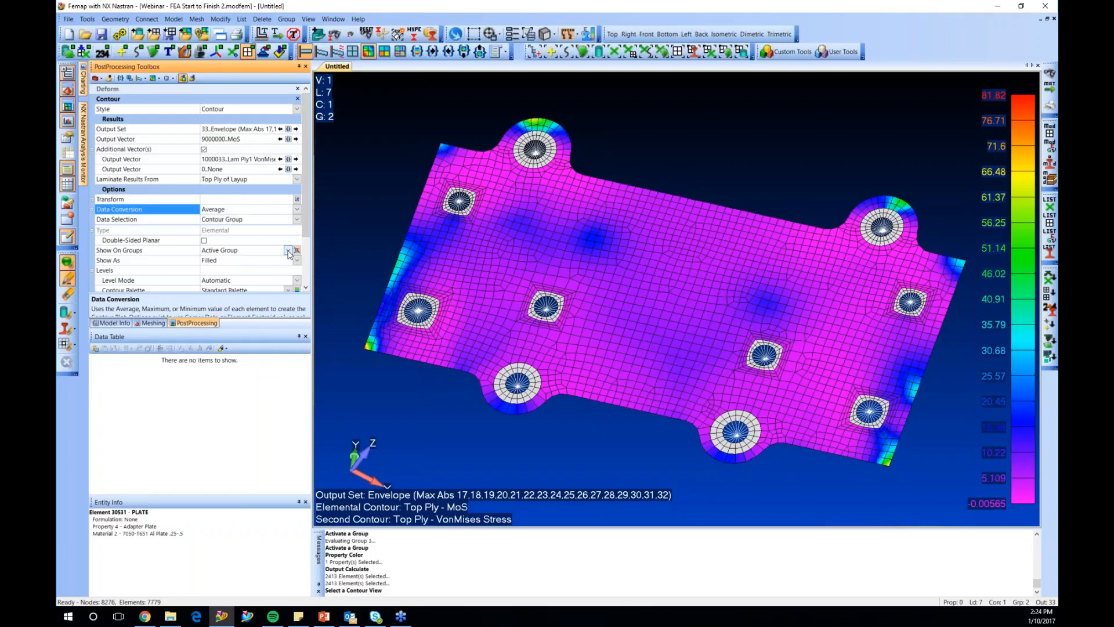
{"action": "scroll", "coordinate": [274, 262], "scroll_direction": "down", "scroll_amount": 1}
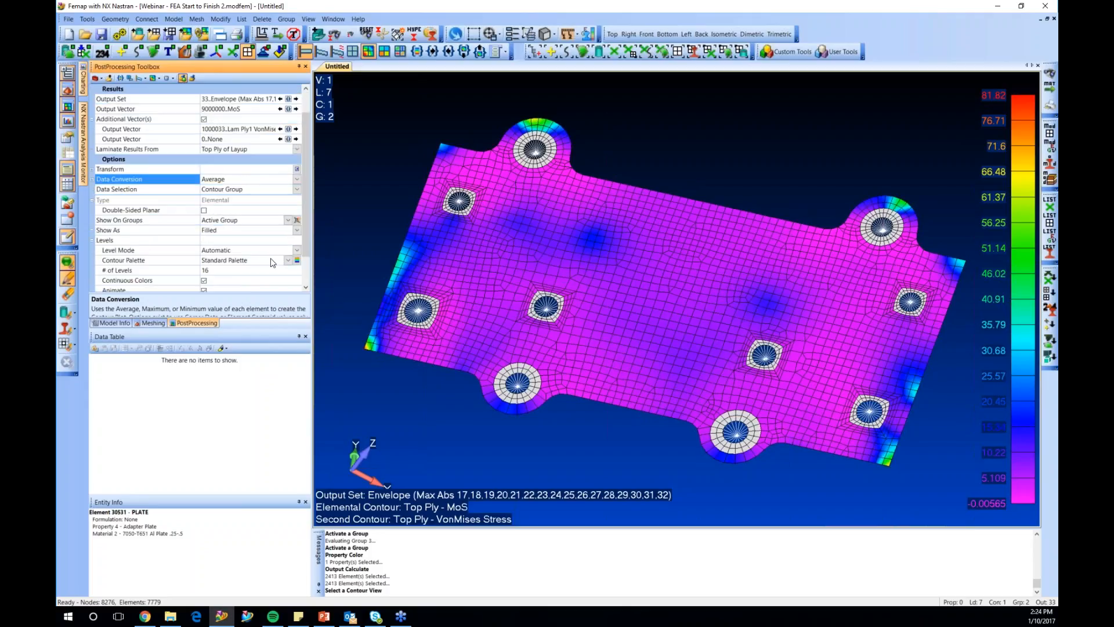
{"action": "left_click", "coordinate": [288, 221]}
{"action": "left_click", "coordinate": [238, 235]}
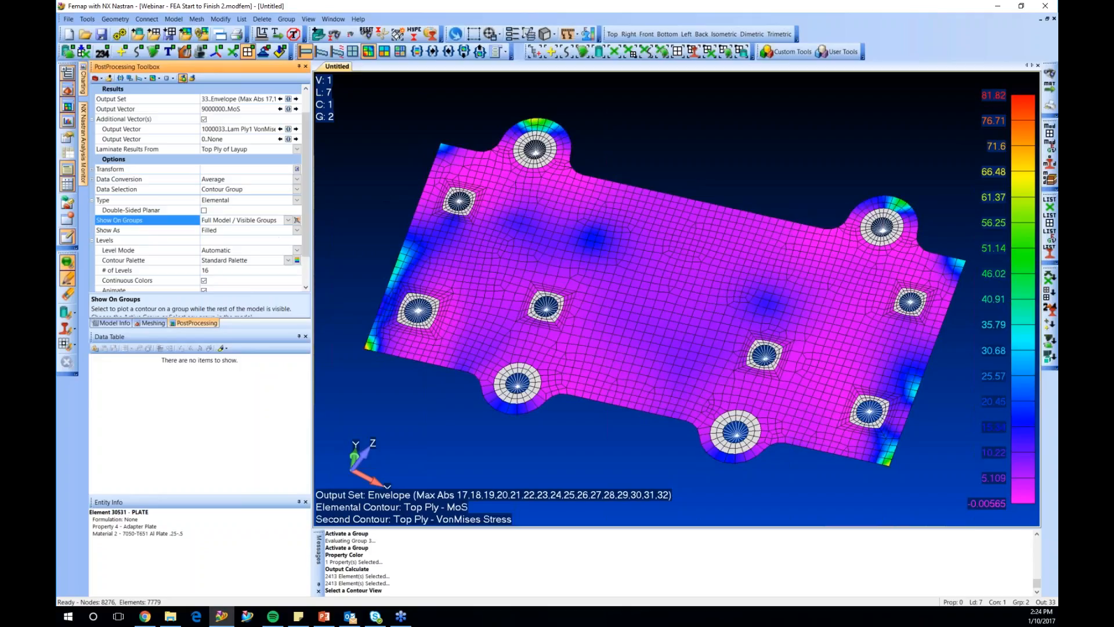
Change the contoured output vector from MoS to 7033 Plate Top VonMises Stress
{"action": "left_click", "coordinate": [289, 112]}
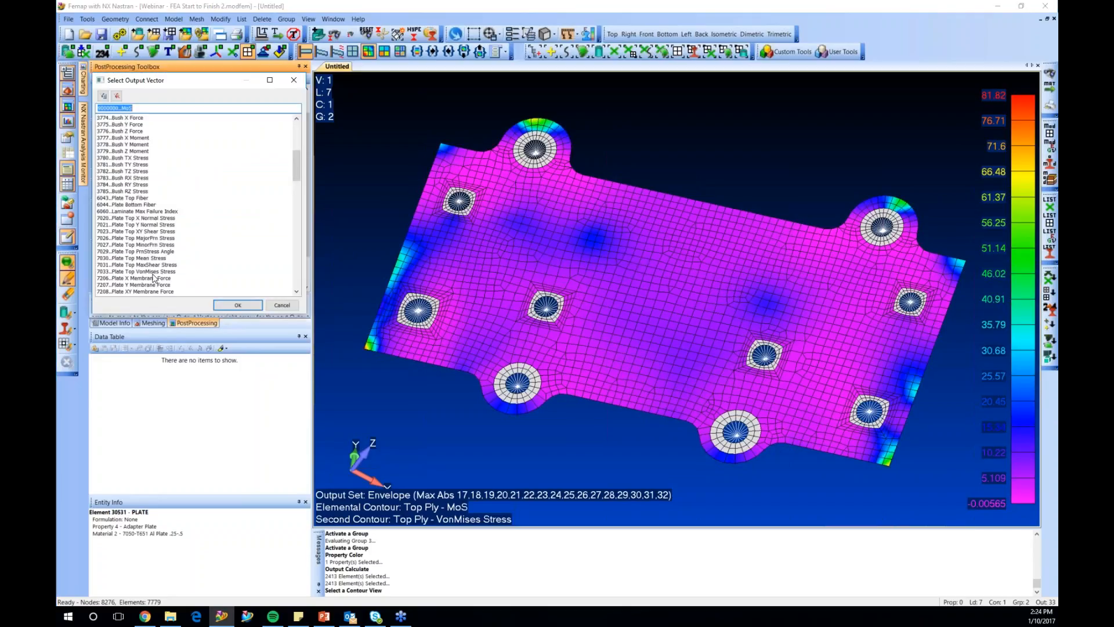
{"action": "left_click", "coordinate": [152, 272]}
{"action": "left_click", "coordinate": [237, 305]}
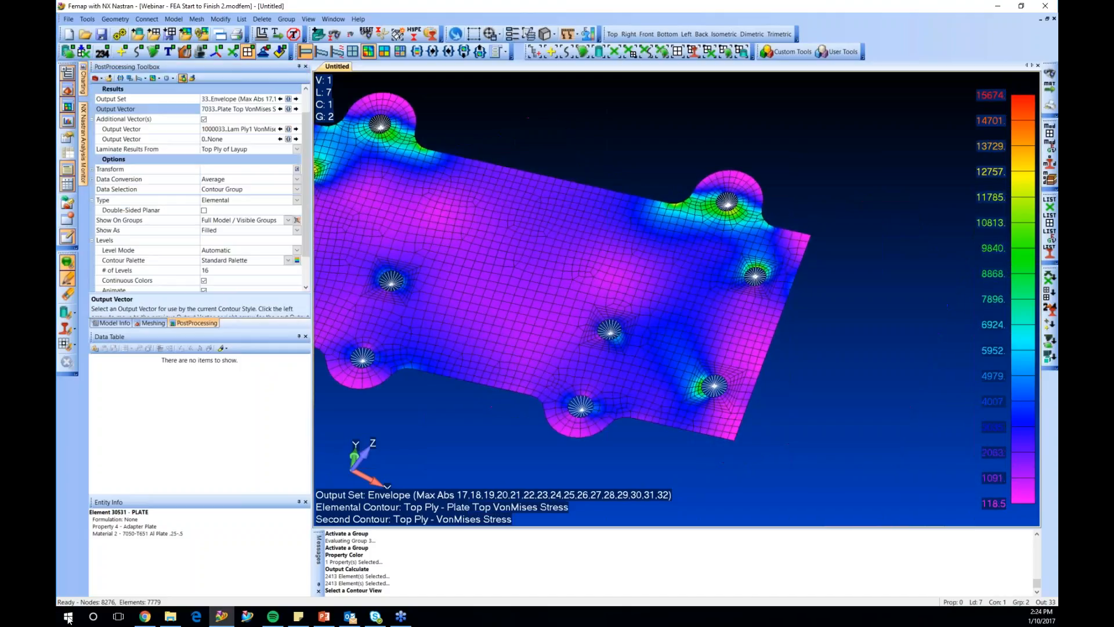
Query the centroid and nodal Von Mises stresses of the elements along the fillet beside the upper-right lug
{"action": "left_click", "coordinate": [112, 509]}
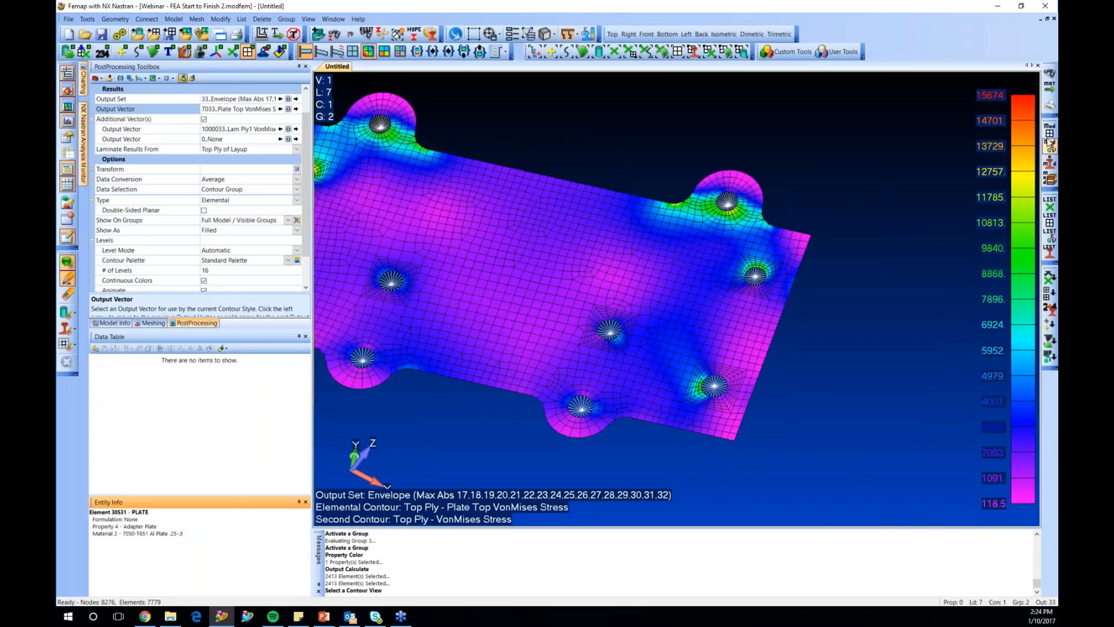
{"action": "left_click", "coordinate": [242, 20]}
{"action": "mouse_move", "coordinate": [258, 65]}
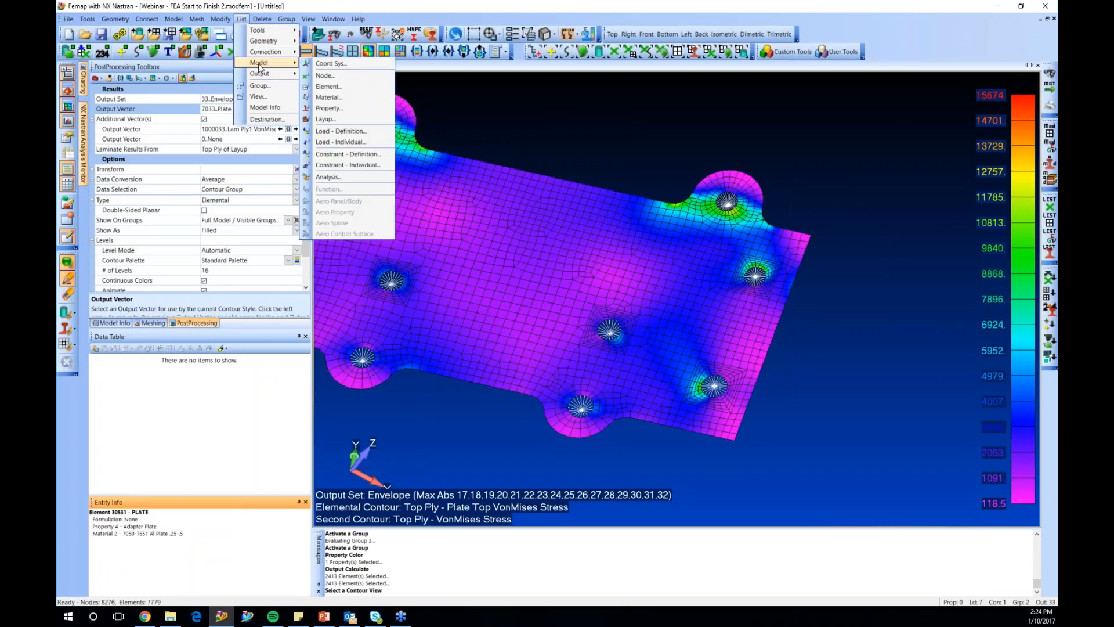
{"action": "left_click", "coordinate": [328, 87]}
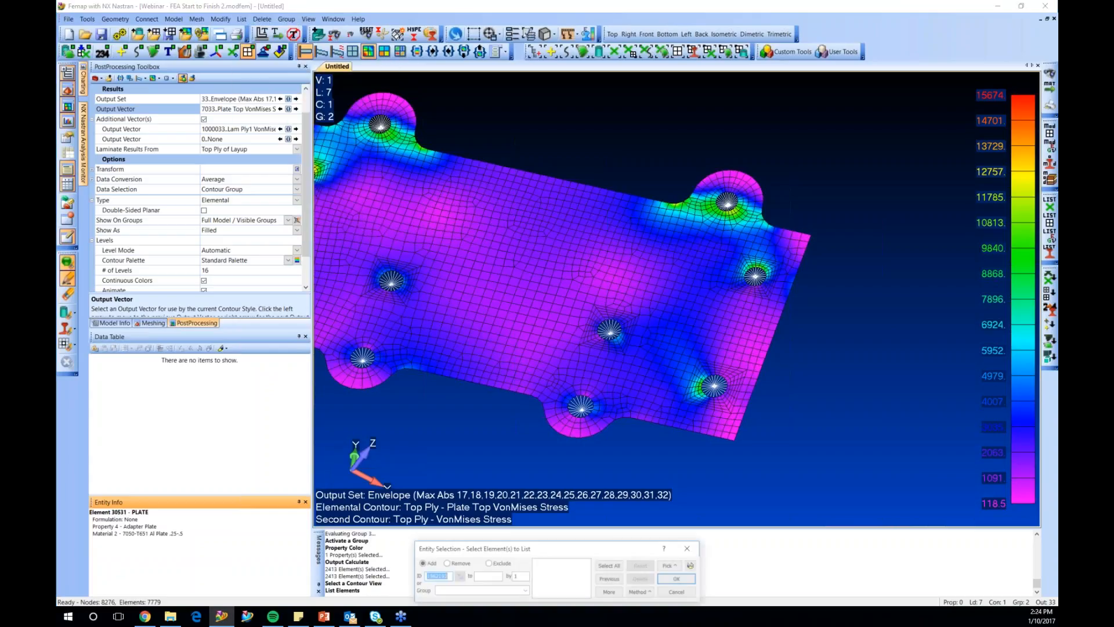
{"action": "scroll", "coordinate": [641, 157], "scroll_direction": "up", "scroll_amount": 4}
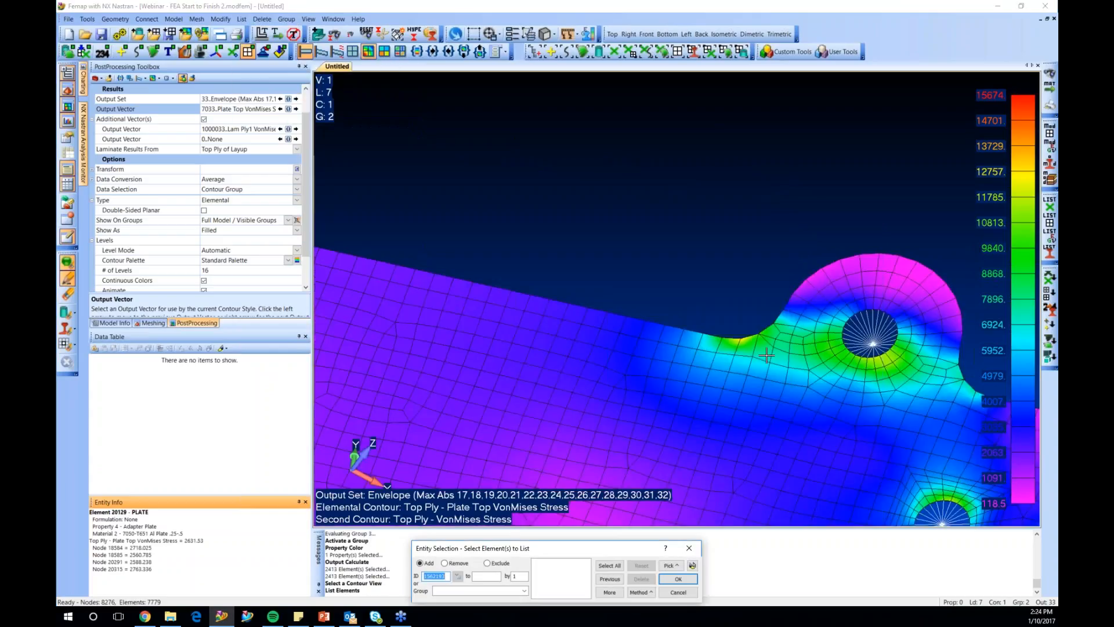
{"action": "scroll", "coordinate": [766, 355], "scroll_direction": "up", "scroll_amount": 2}
{"action": "scroll", "coordinate": [699, 275], "scroll_direction": "up", "scroll_amount": 1}
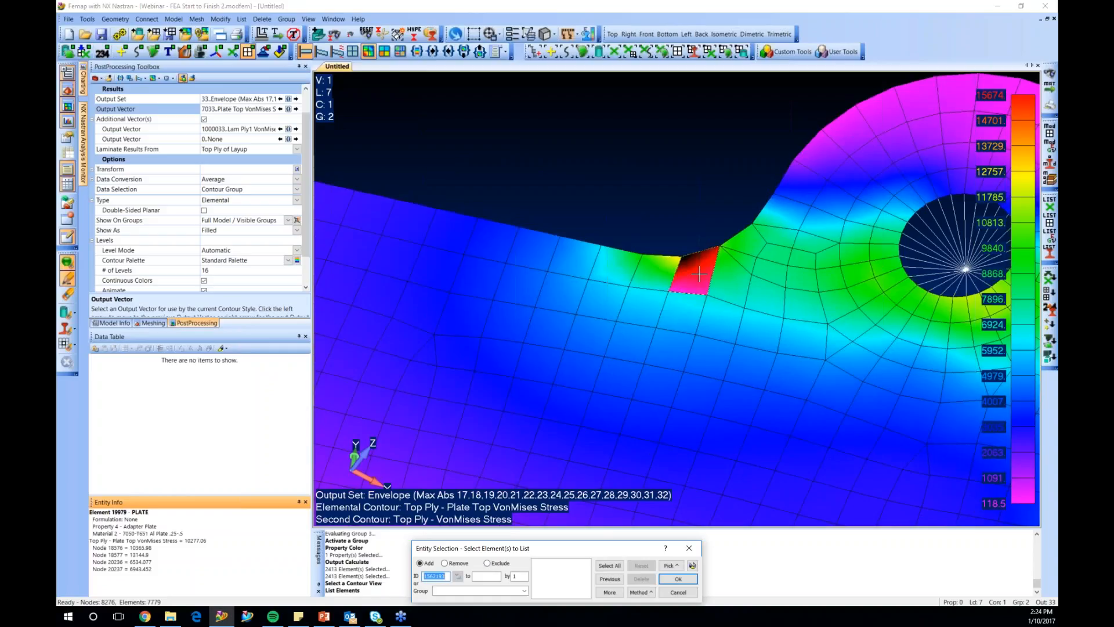
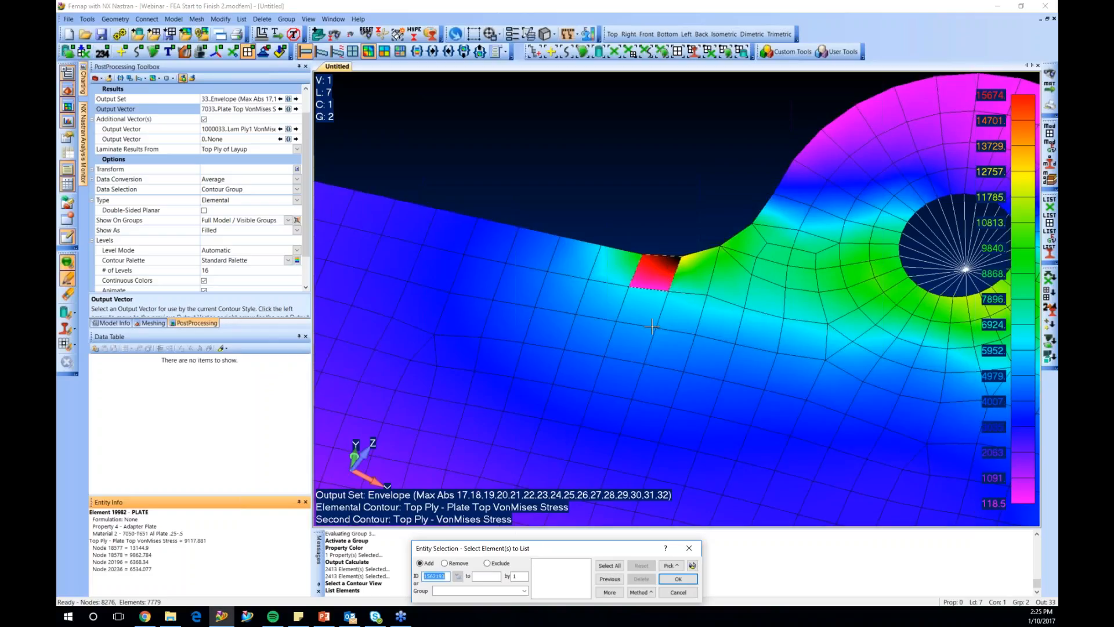
{"action": "left_click", "coordinate": [687, 548]}
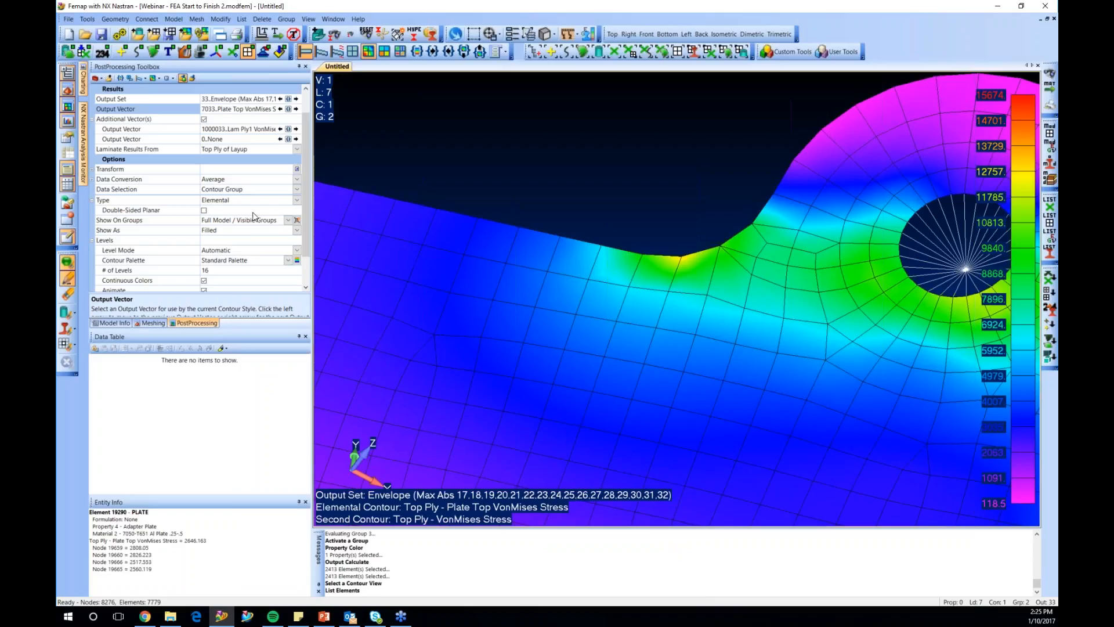
{"action": "left_click", "coordinate": [296, 252]}
{"action": "left_click", "coordinate": [227, 262]}
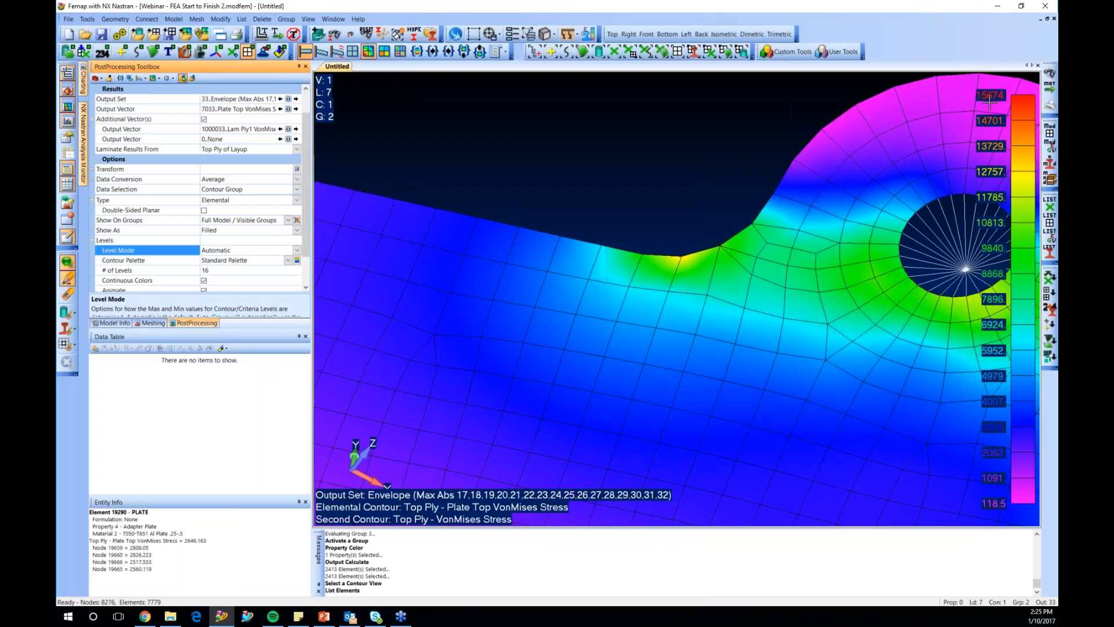
{"action": "left_click", "coordinate": [297, 250]}
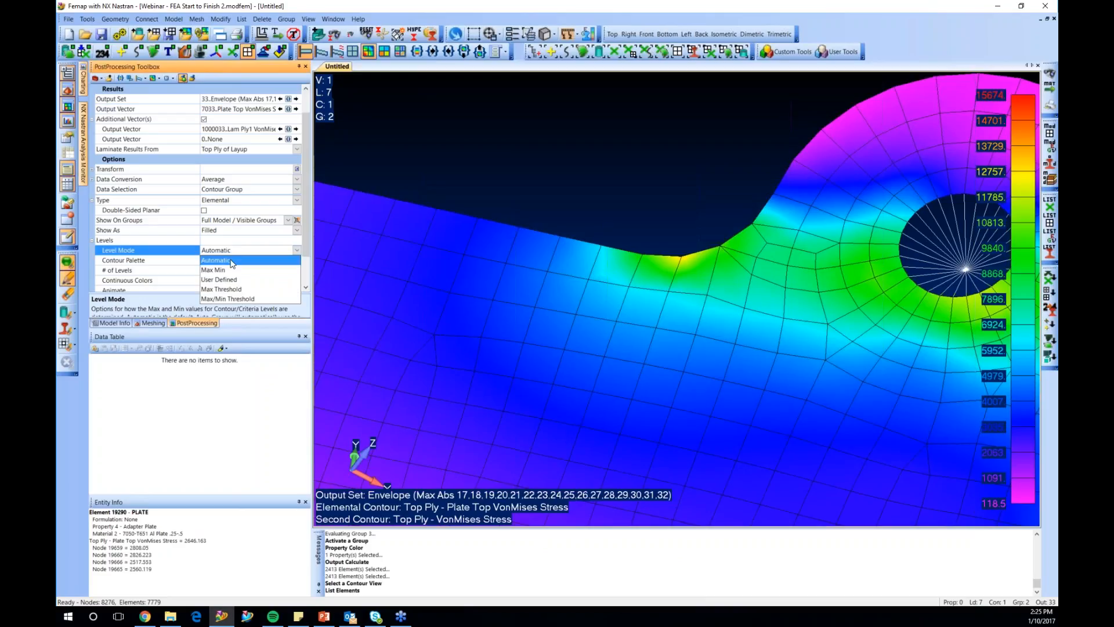
{"action": "left_click", "coordinate": [297, 250]}
Try the stress contour with its data conversion set to No Element Averaging
{"action": "scroll", "coordinate": [228, 247], "scroll_direction": "up", "scroll_amount": 1}
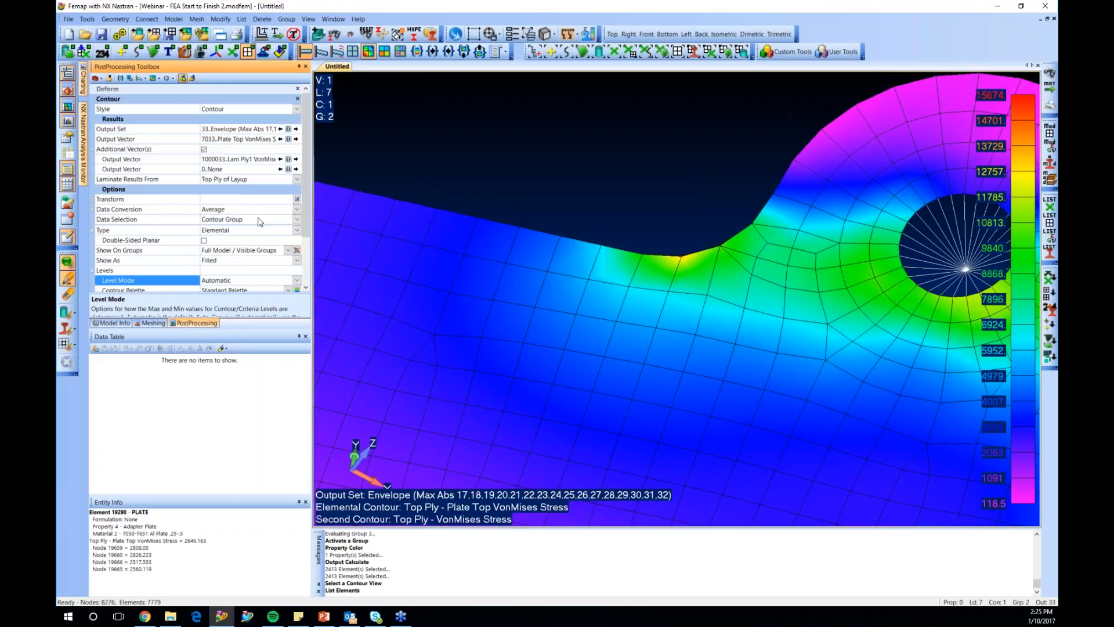
{"action": "left_click", "coordinate": [297, 209]}
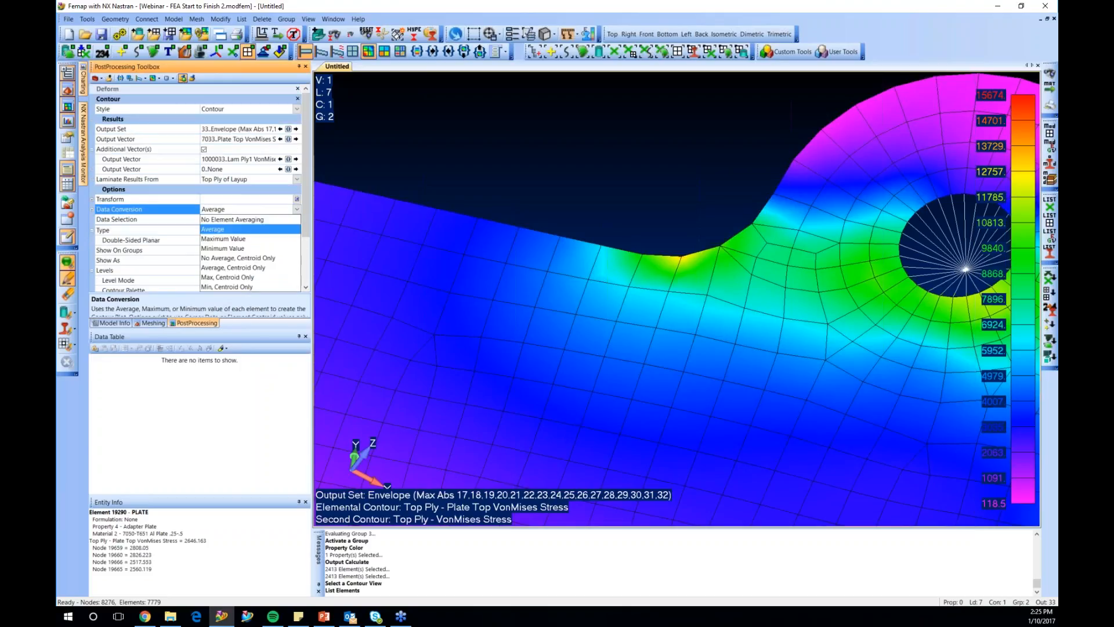
{"action": "left_click", "coordinate": [231, 227]}
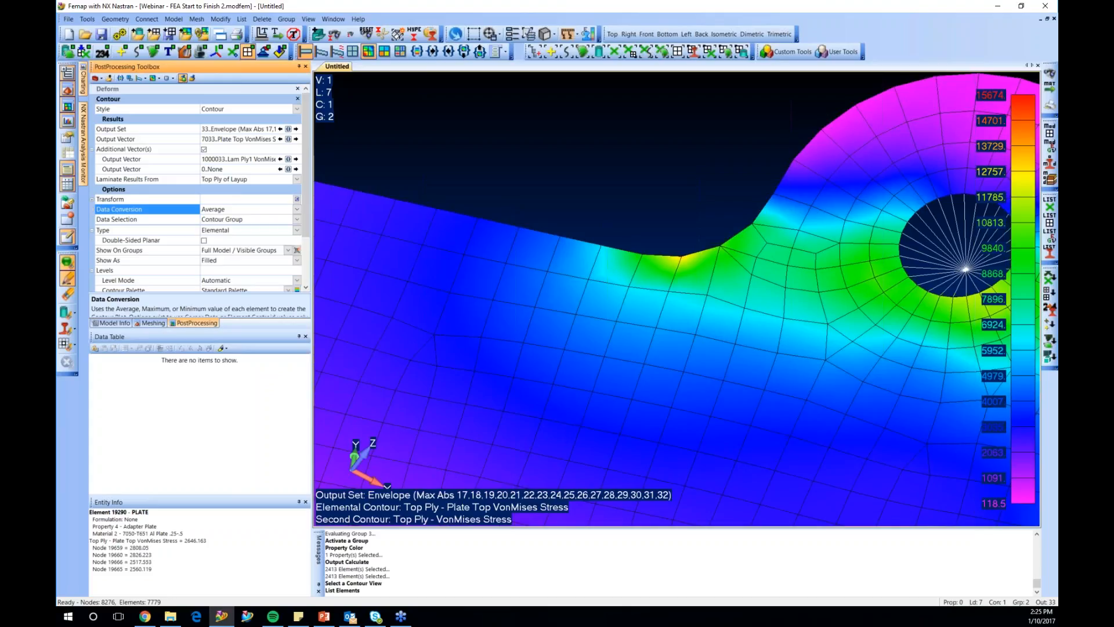
{"action": "left_click", "coordinate": [296, 209]}
{"action": "left_click", "coordinate": [244, 238]}
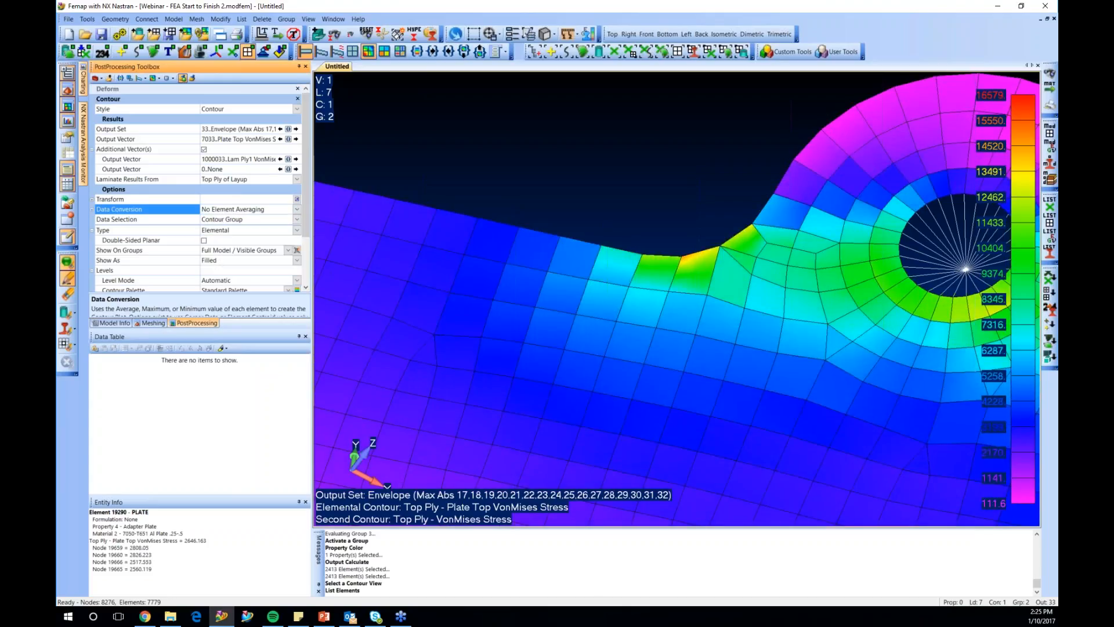
Set the contour's data conversion to Maximum Value and inspect the stress along the lug fillet
{"action": "left_click", "coordinate": [296, 209]}
{"action": "left_click", "coordinate": [232, 219]}
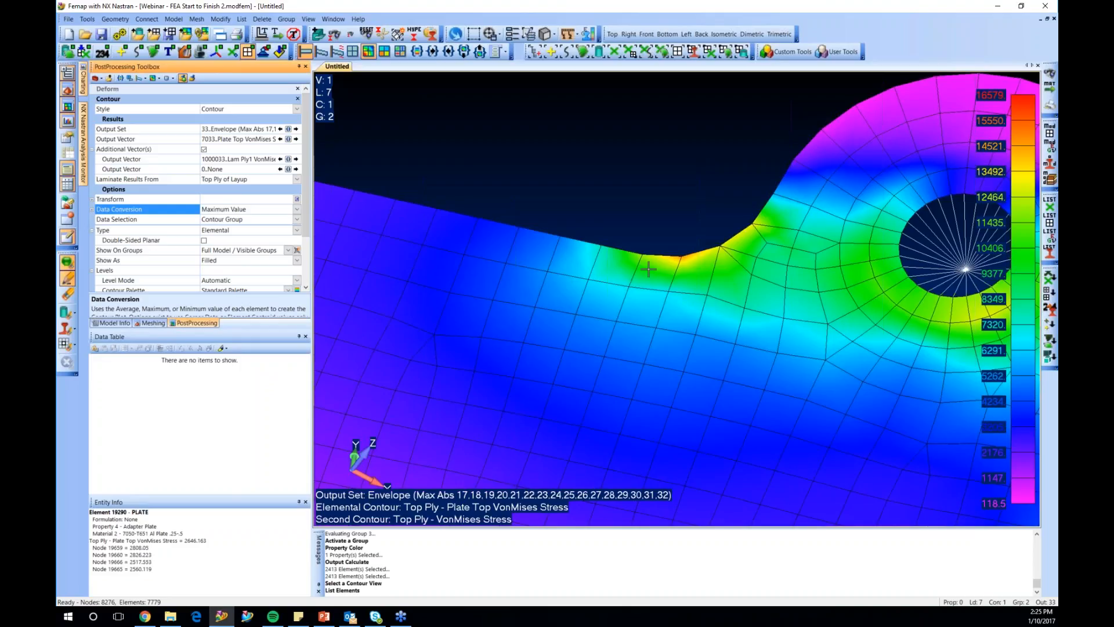
{"action": "middle_click_drag", "start_coordinate": [651, 283], "coordinate": [676, 297]}
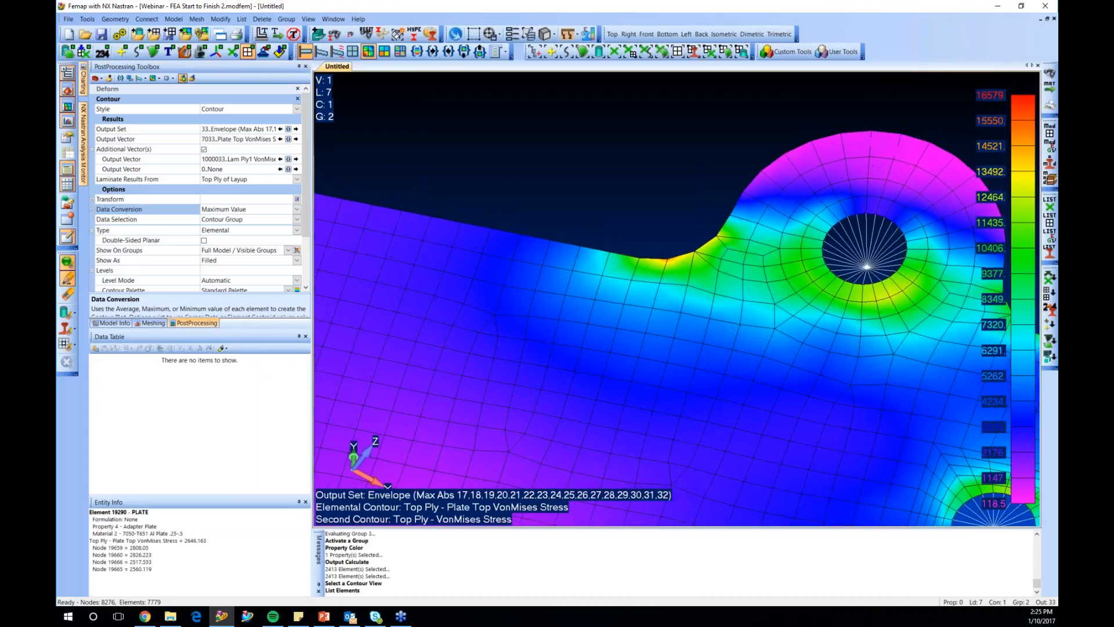
{"action": "scroll", "coordinate": [685, 250], "scroll_direction": "up", "scroll_amount": 2}
{"action": "middle_click_drag", "start_coordinate": [679, 295], "coordinate": [680, 291]}
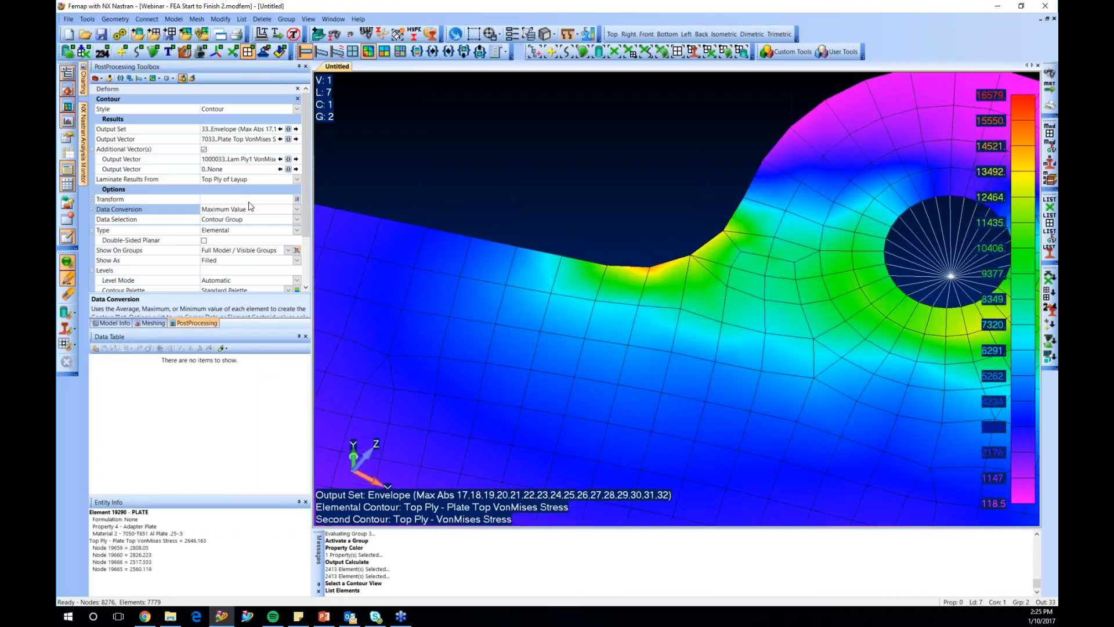
Switch the Von Mises stress display to Criteria style and label the failing elements with their values around the lug fillet
{"action": "left_click", "coordinate": [384, 51]}
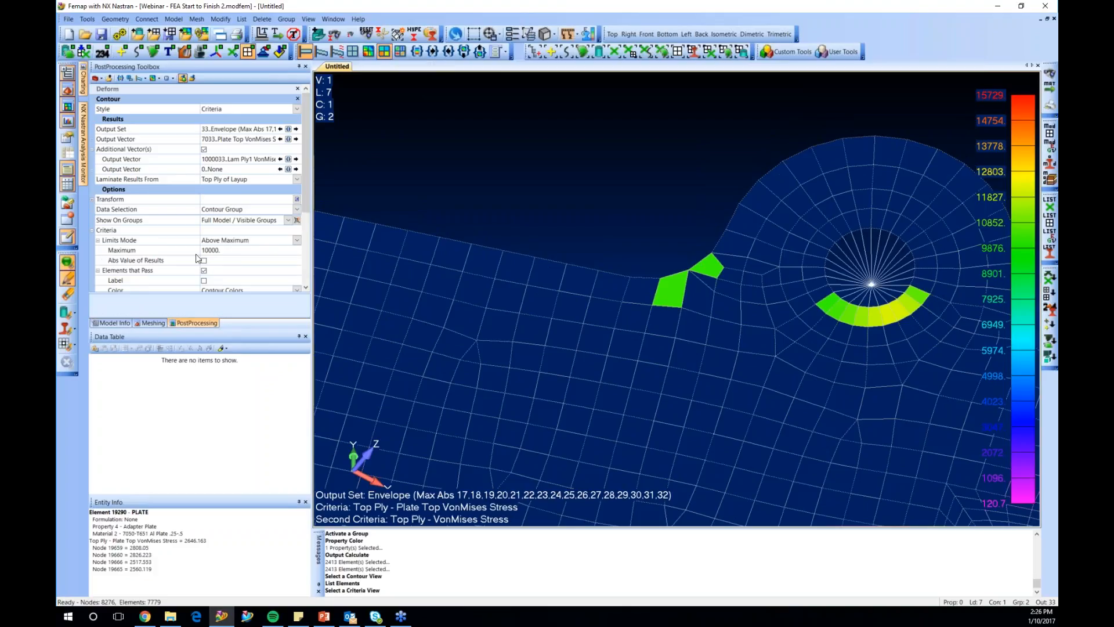
{"action": "scroll", "coordinate": [196, 253], "scroll_direction": "down", "scroll_amount": 3}
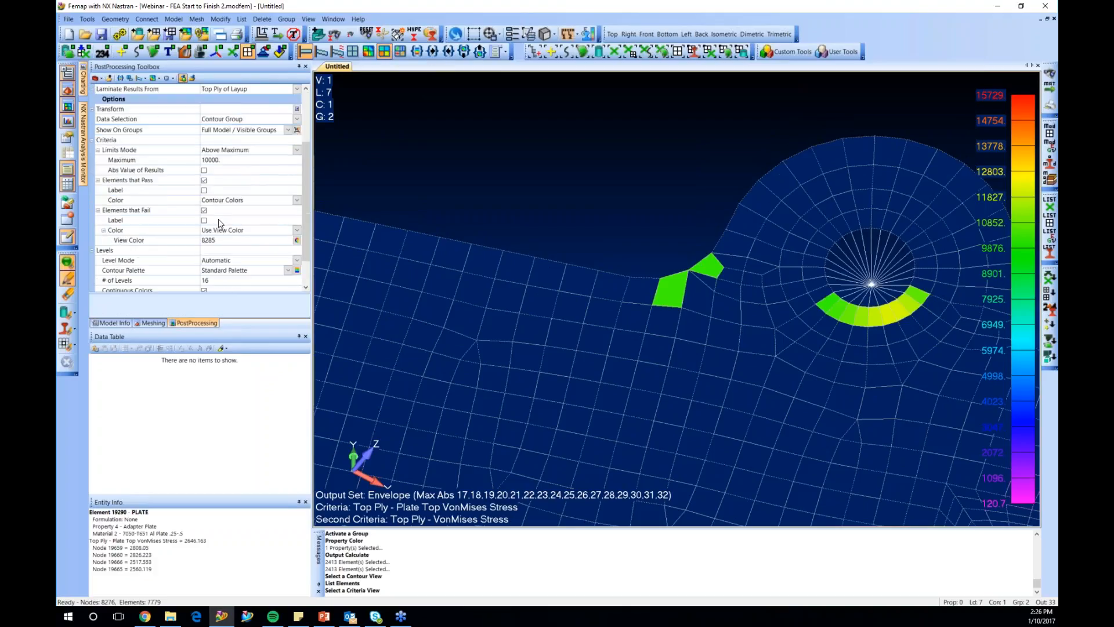
{"action": "left_click", "coordinate": [203, 222]}
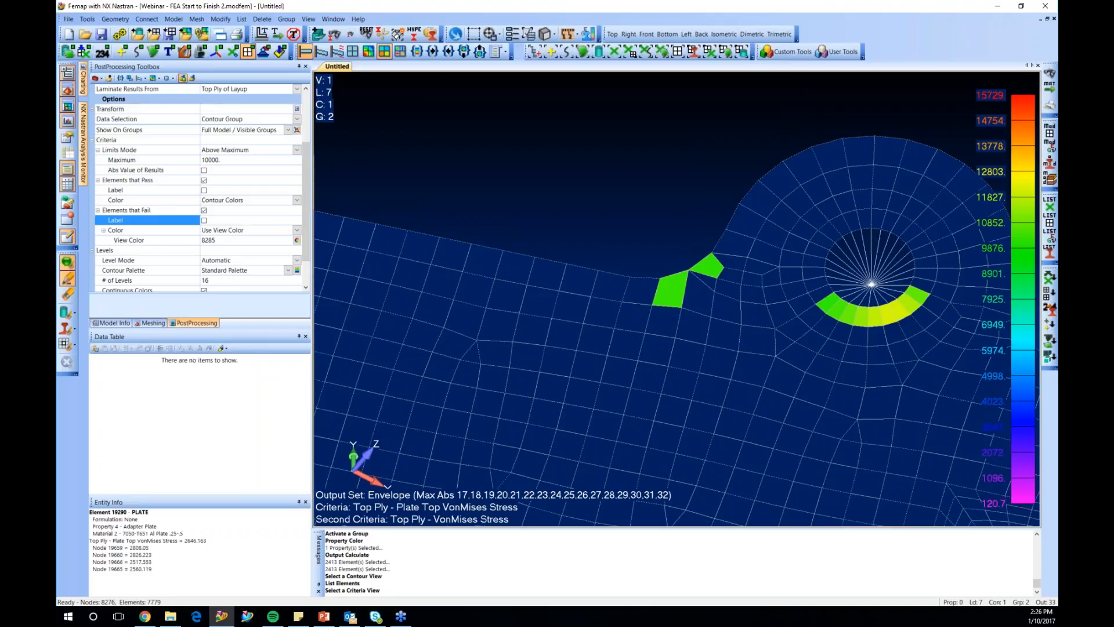
{"action": "left_click", "coordinate": [204, 221]}
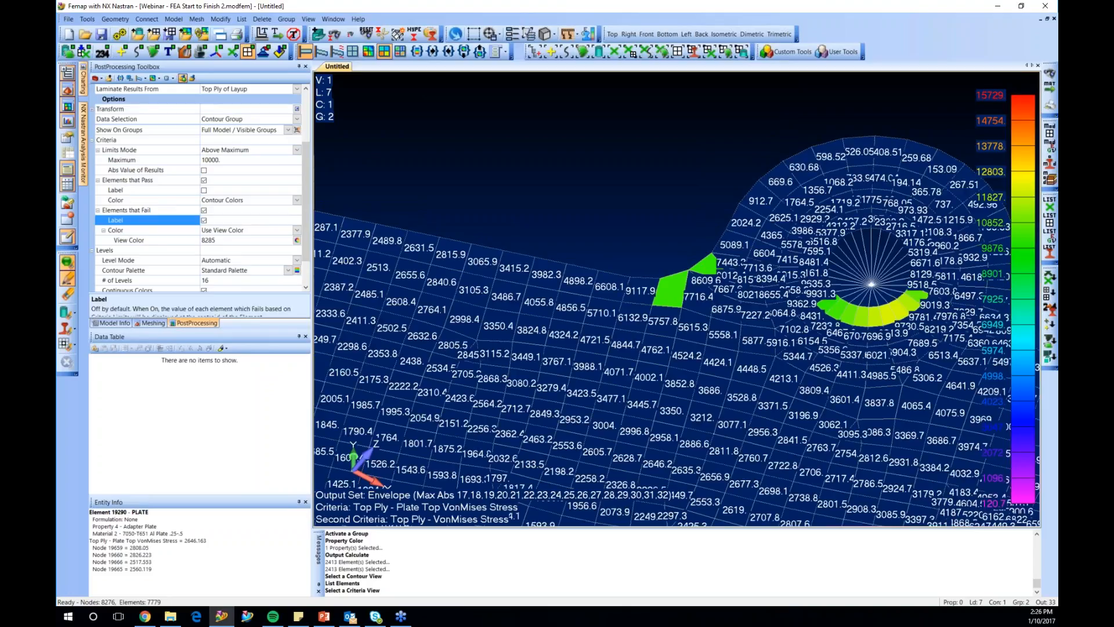
{"action": "scroll", "coordinate": [711, 282], "scroll_direction": "up", "scroll_amount": 4}
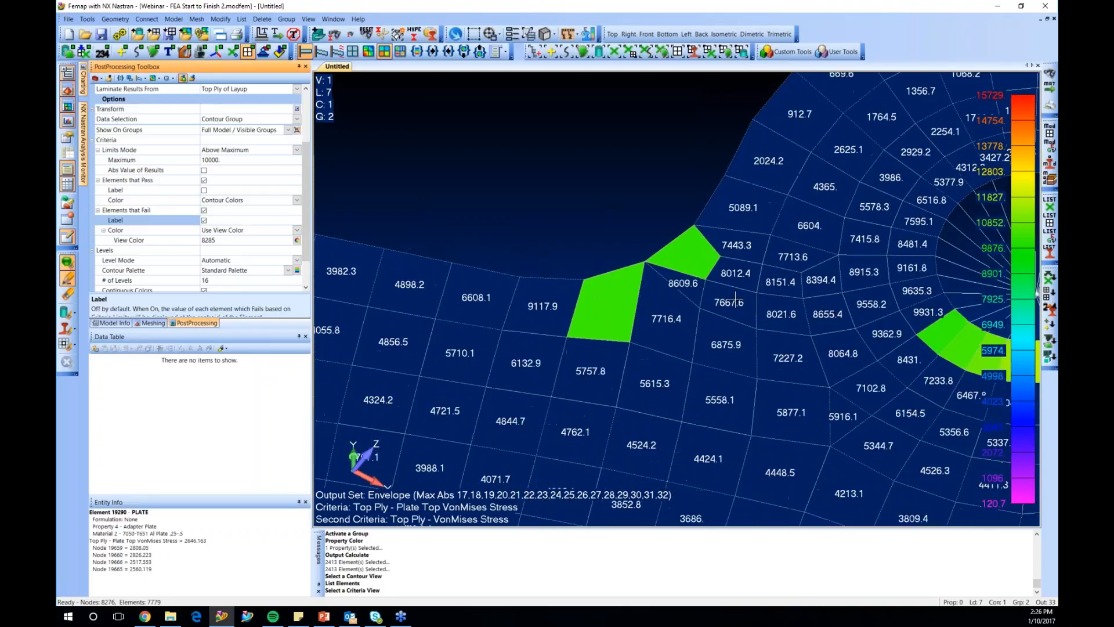
{"action": "middle_click_drag", "start_coordinate": [703, 308], "coordinate": [586, 364], "text": "ctrl"}
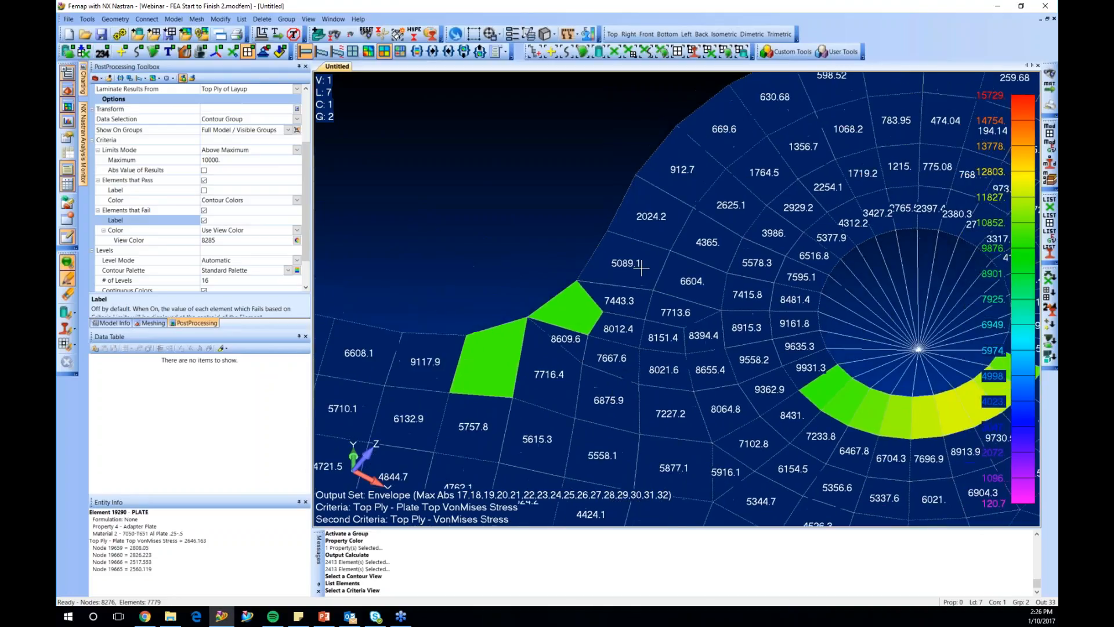
{"action": "scroll", "coordinate": [228, 147], "scroll_direction": "up", "scroll_amount": 3}
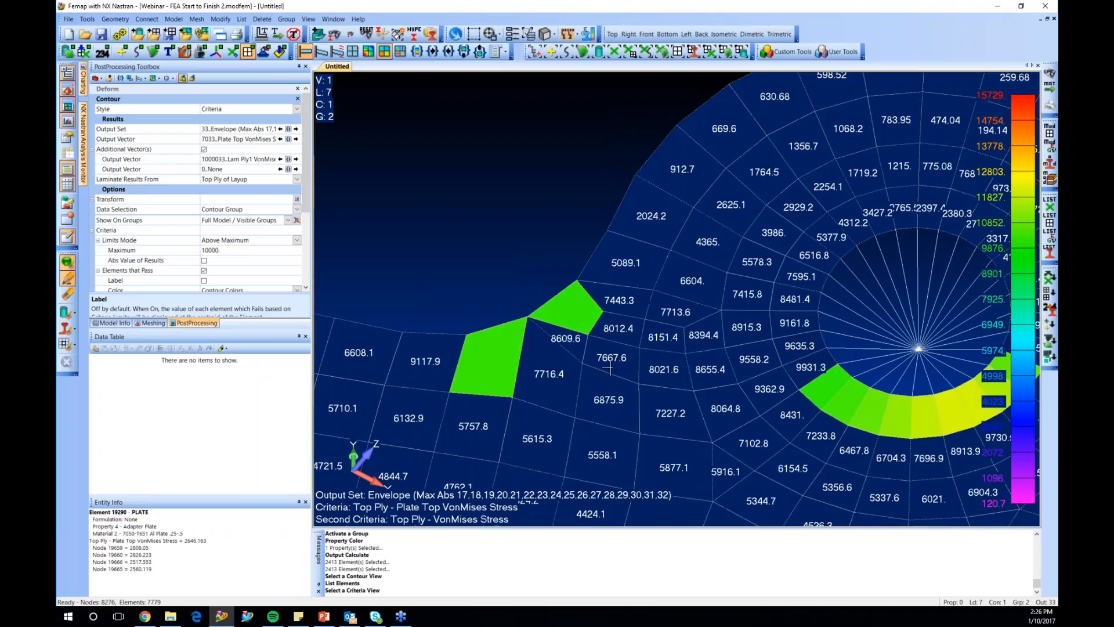
{"action": "middle_click_drag", "start_coordinate": [603, 373], "coordinate": [631, 347], "text": "ctrl"}
Set the displayed output set to 34, Envelope Set Info, to label each element with its governing load case
{"action": "left_click", "coordinate": [289, 129]}
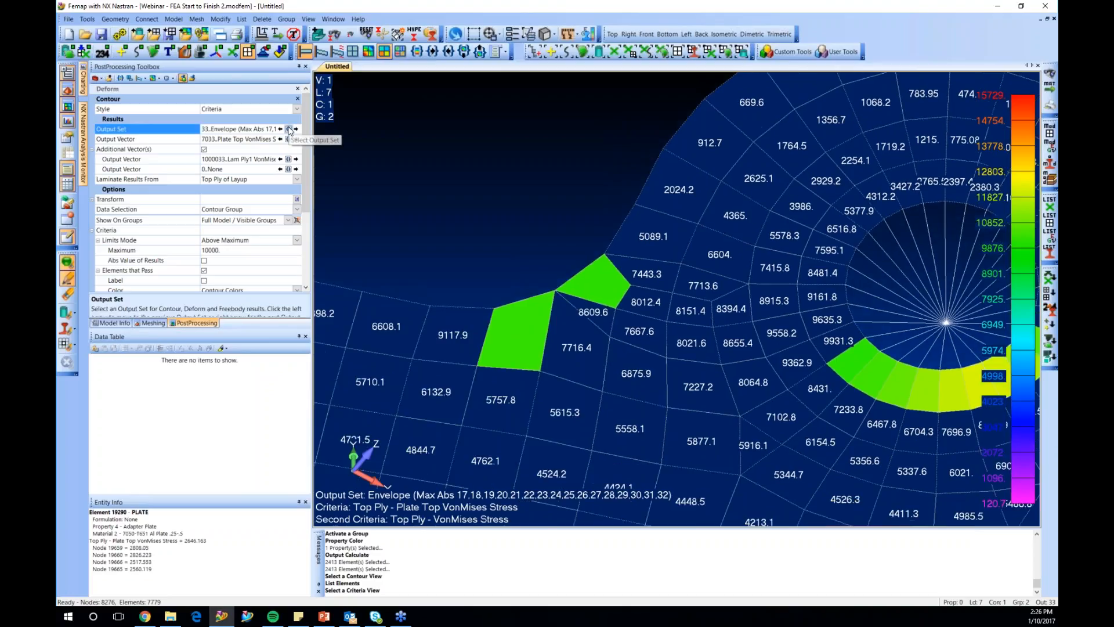
{"action": "left_click", "coordinate": [289, 129]}
{"action": "left_click_drag", "start_coordinate": [301, 169], "coordinate": [291, 222]}
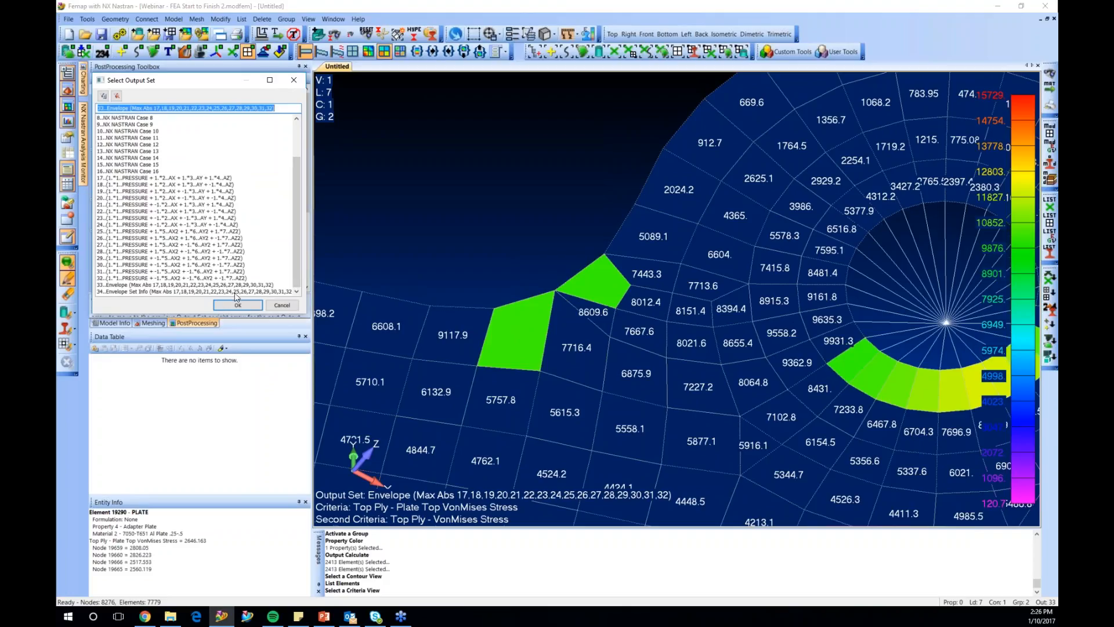
{"action": "left_click", "coordinate": [115, 285]}
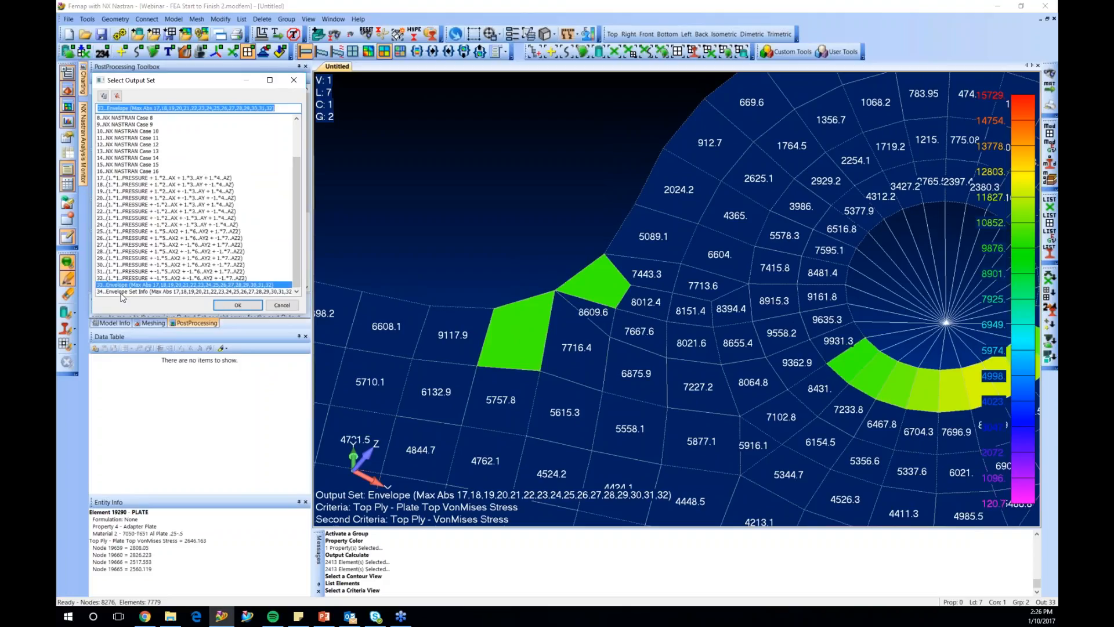
{"action": "left_click", "coordinate": [120, 293]}
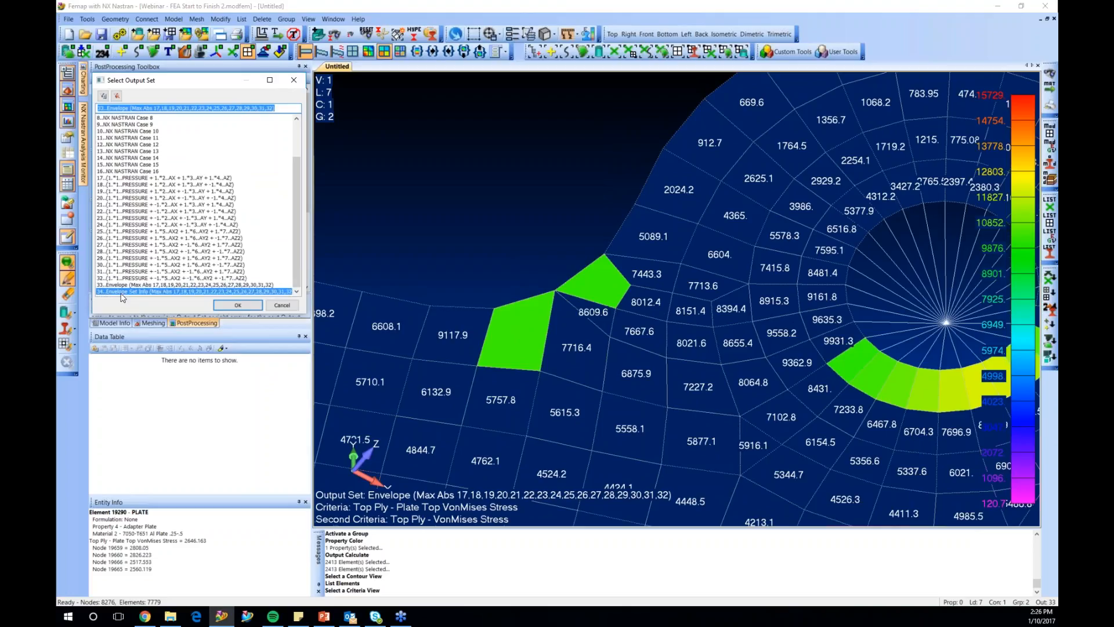
{"action": "left_click", "coordinate": [227, 305]}
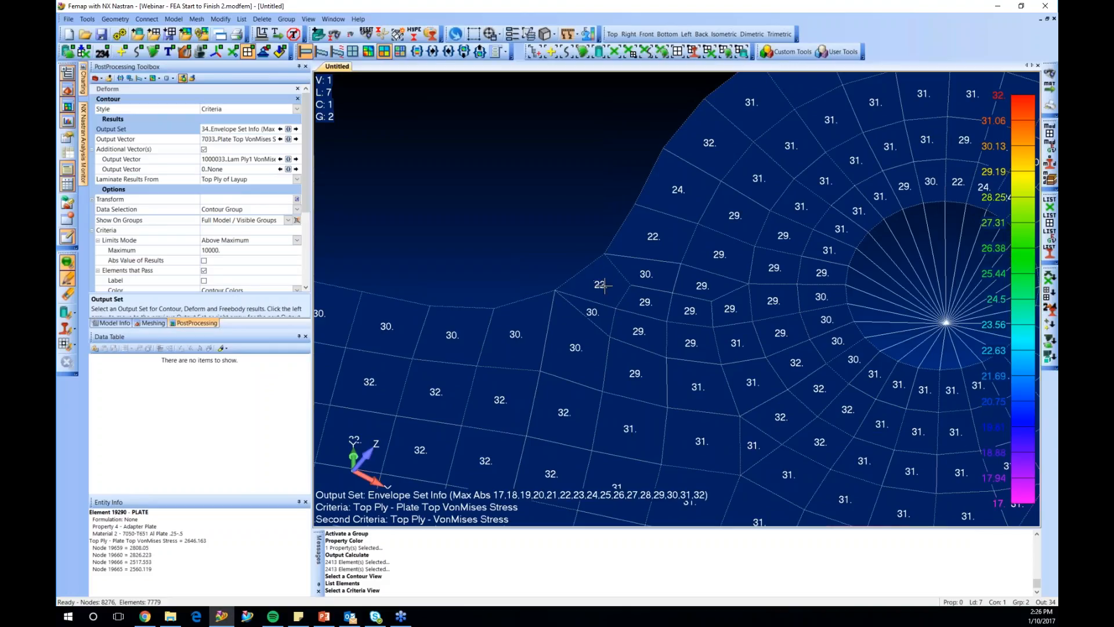
Look up load combination 22 among the output sets of the second static study
{"action": "left_click", "coordinate": [115, 323]}
{"action": "scroll", "coordinate": [136, 219], "scroll_direction": "up", "scroll_amount": 5}
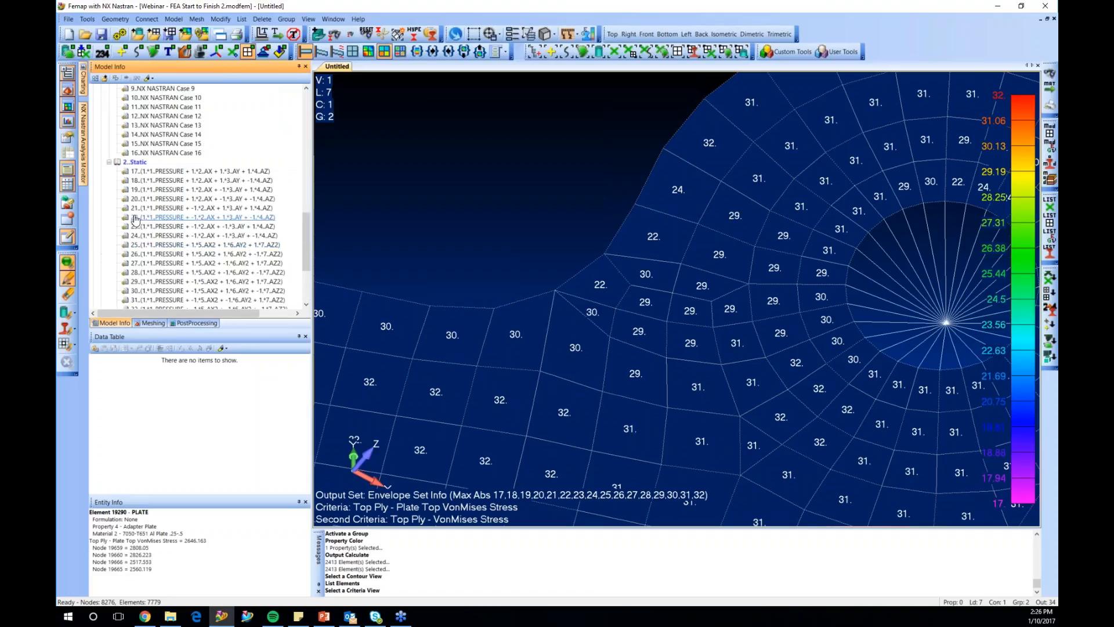
{"action": "left_click", "coordinate": [135, 219]}
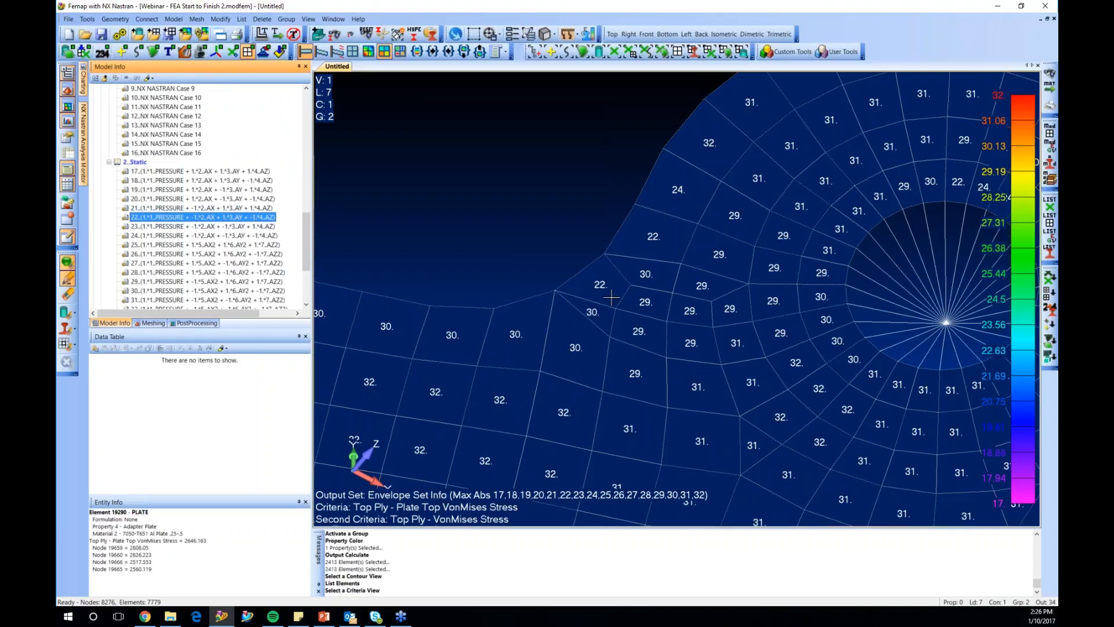
Contour the Envelope Set Info across the bracket plate, and return the contour to output set 33, Envelope
{"action": "left_click", "coordinate": [348, 51]}
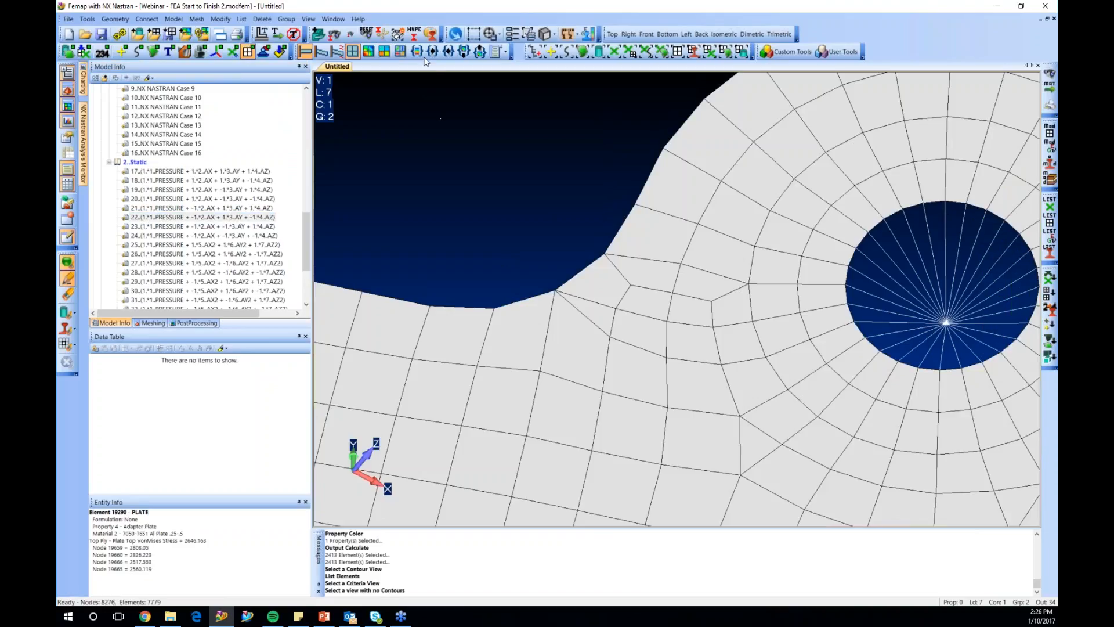
{"action": "left_click", "coordinate": [368, 51]}
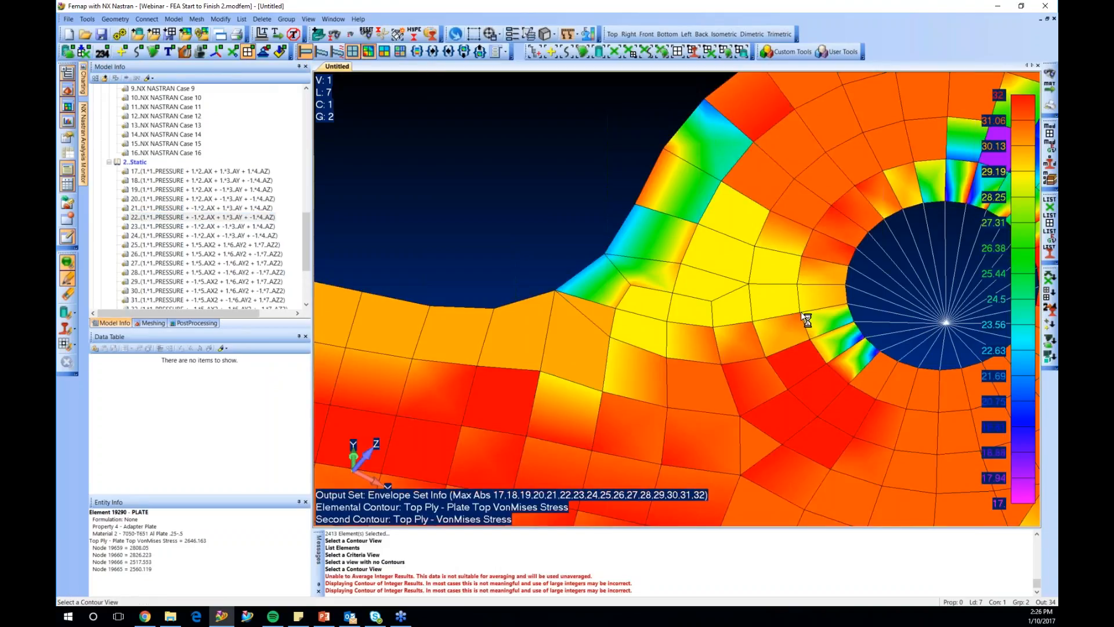
{"action": "scroll", "coordinate": [801, 314], "scroll_direction": "down", "scroll_amount": 5}
{"action": "scroll", "coordinate": [422, 289], "scroll_direction": "down", "scroll_amount": 5}
{"action": "left_click", "coordinate": [193, 322]}
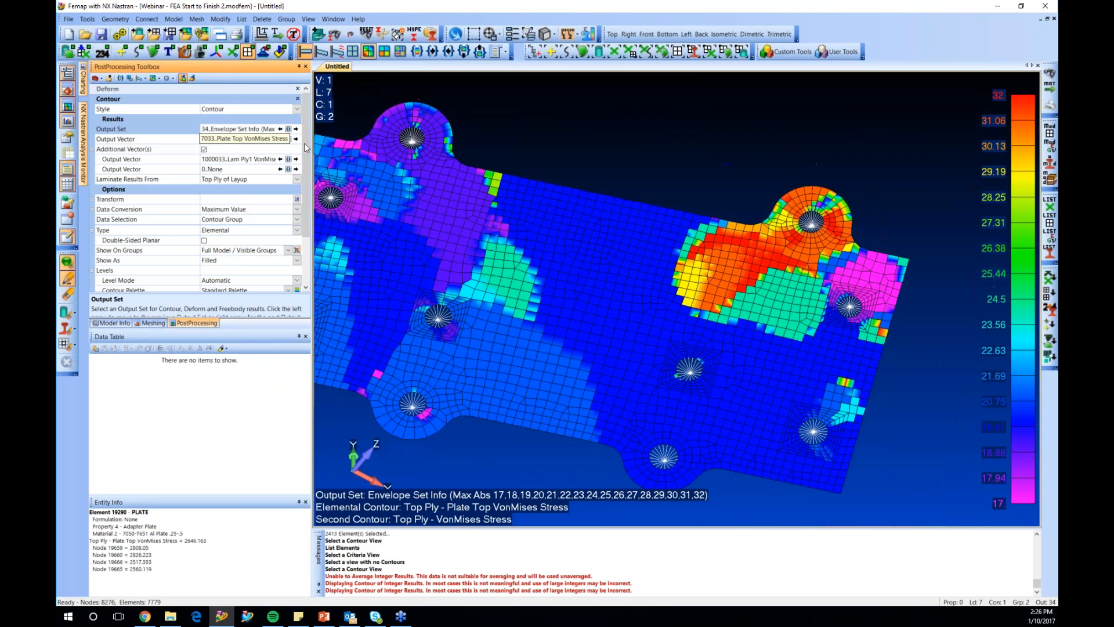
{"action": "left_click", "coordinate": [281, 129]}
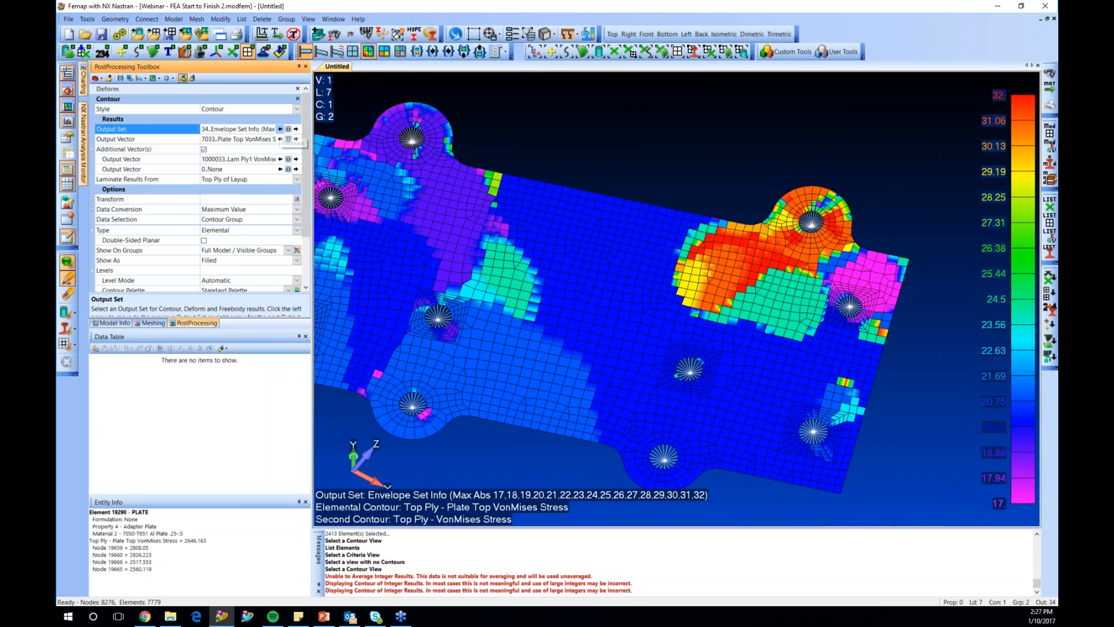
Show the full model instead of only the Metallic Bracket 2 group, and view the bracket with its surrounding structure
{"action": "left_click", "coordinate": [111, 323]}
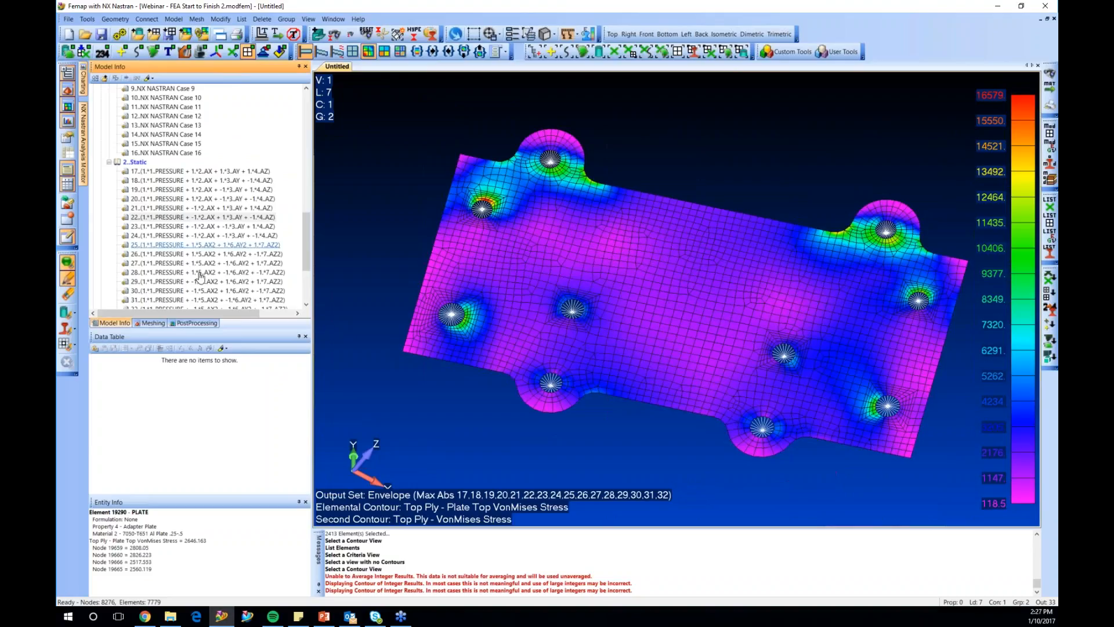
{"action": "left_click", "coordinate": [108, 162]}
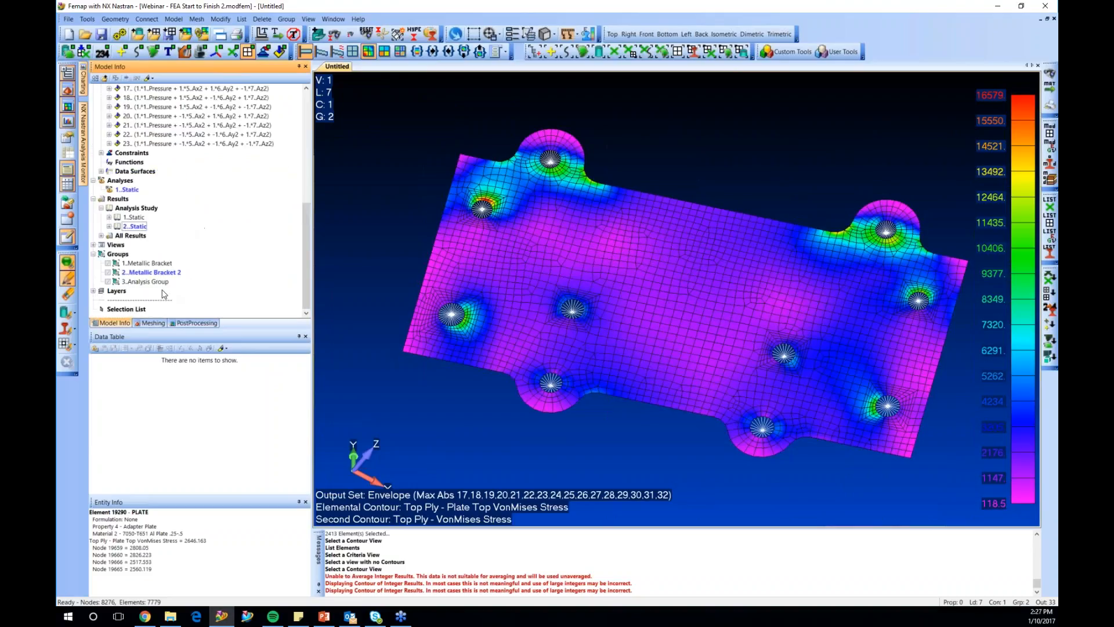
{"action": "right_click", "coordinate": [150, 272]}
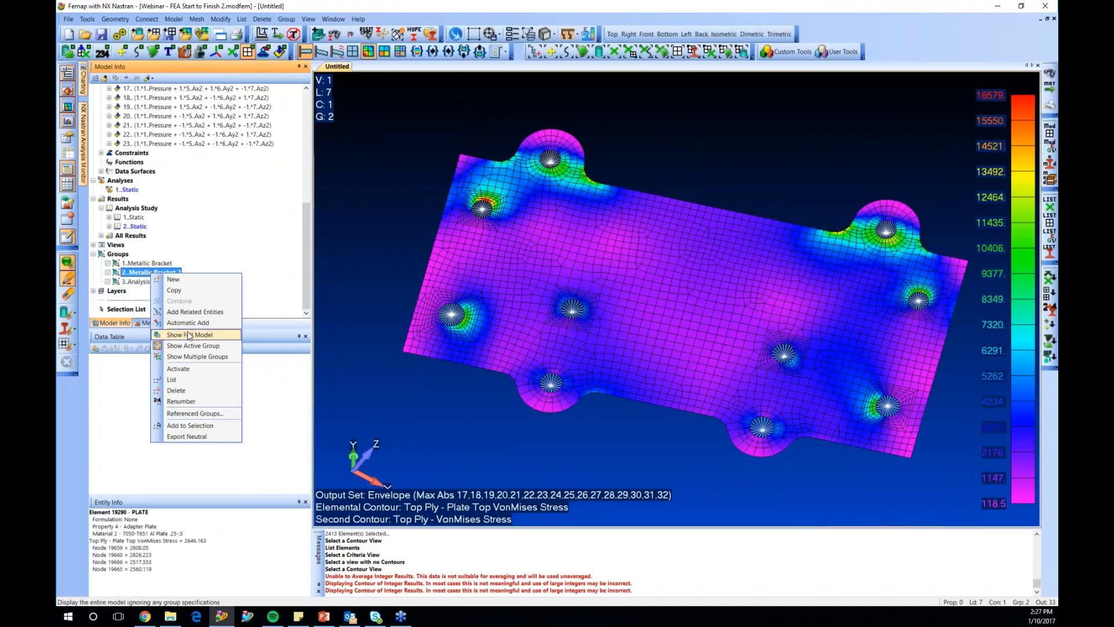
{"action": "left_click", "coordinate": [174, 335]}
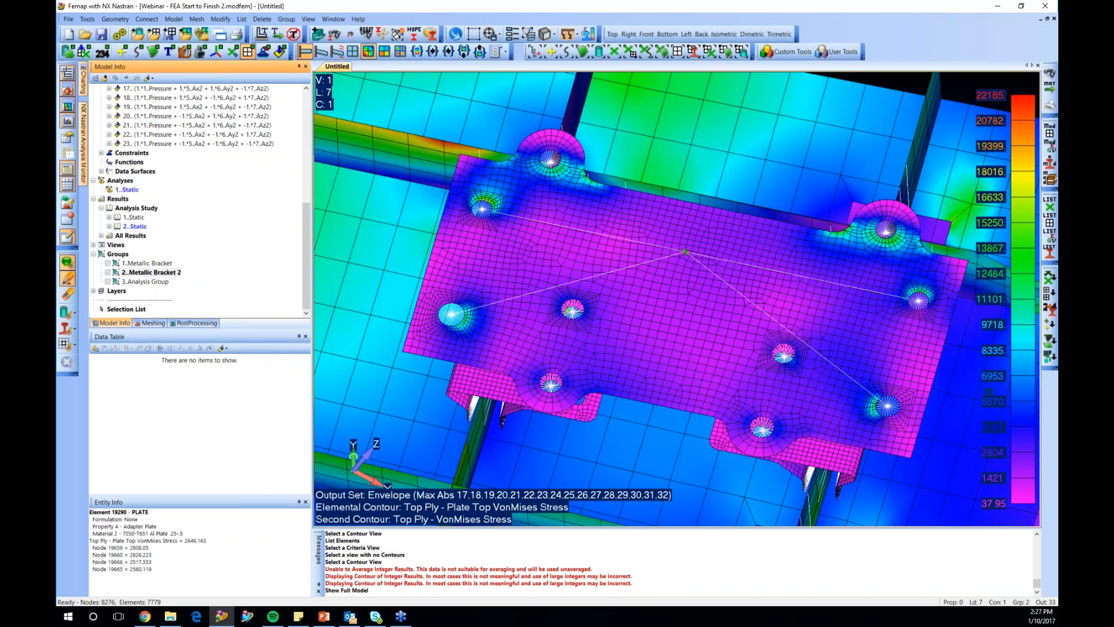
{"action": "middle_click_drag", "start_coordinate": [563, 372], "coordinate": [564, 327]}
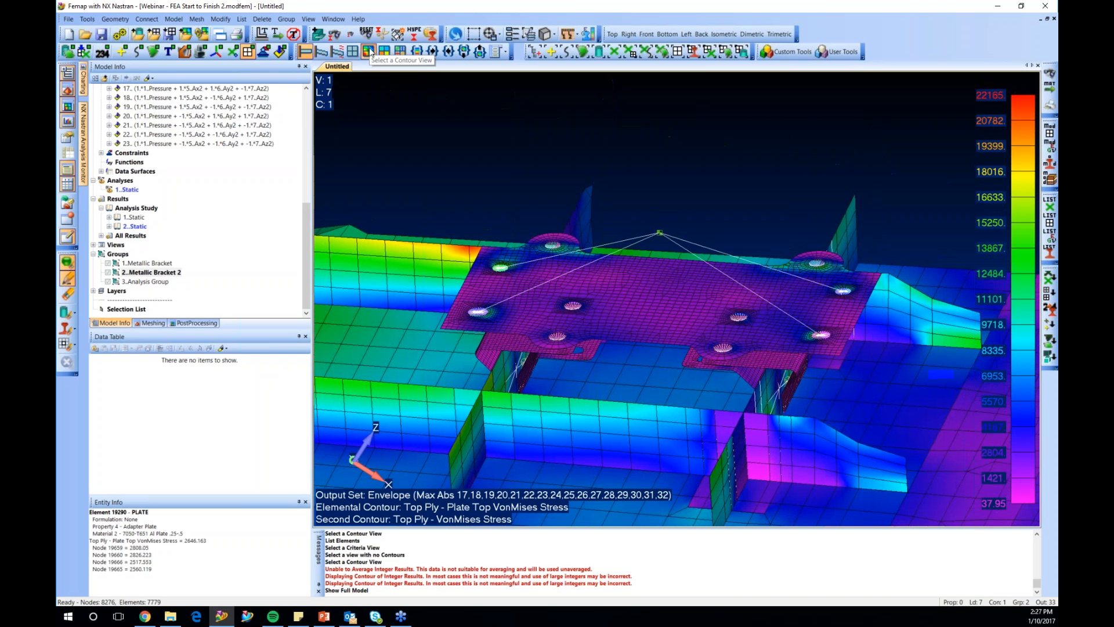
Set the contour's output vector to 3774 Bush X Force and examine the fastener locations at the bracket holes
{"action": "left_click", "coordinate": [192, 323]}
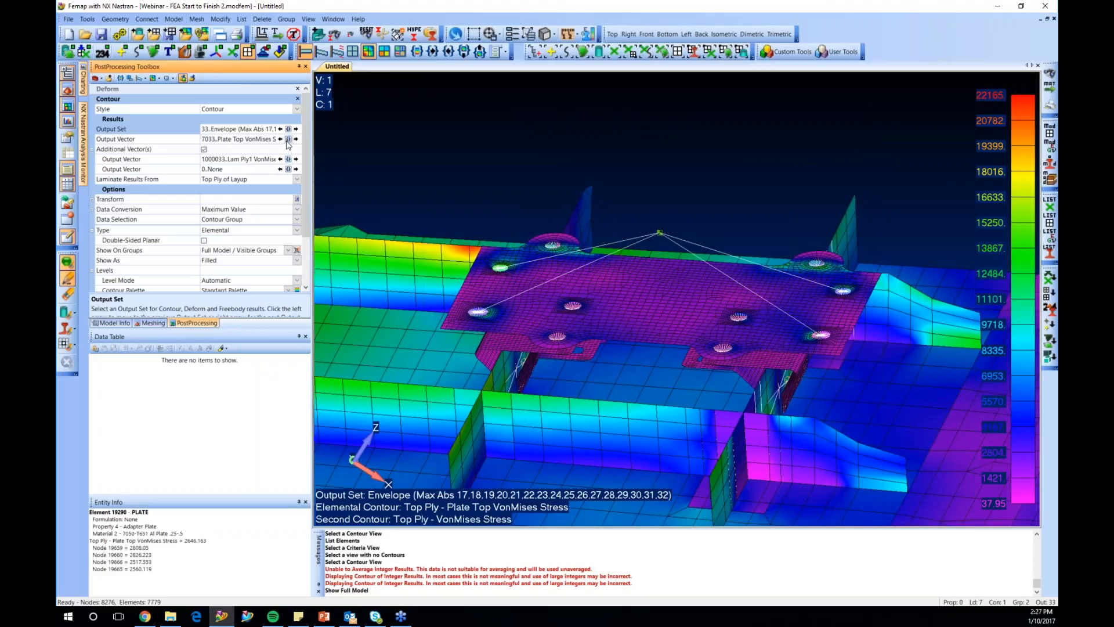
{"action": "left_click", "coordinate": [288, 139]}
{"action": "scroll", "coordinate": [156, 255], "scroll_direction": "down", "scroll_amount": 1}
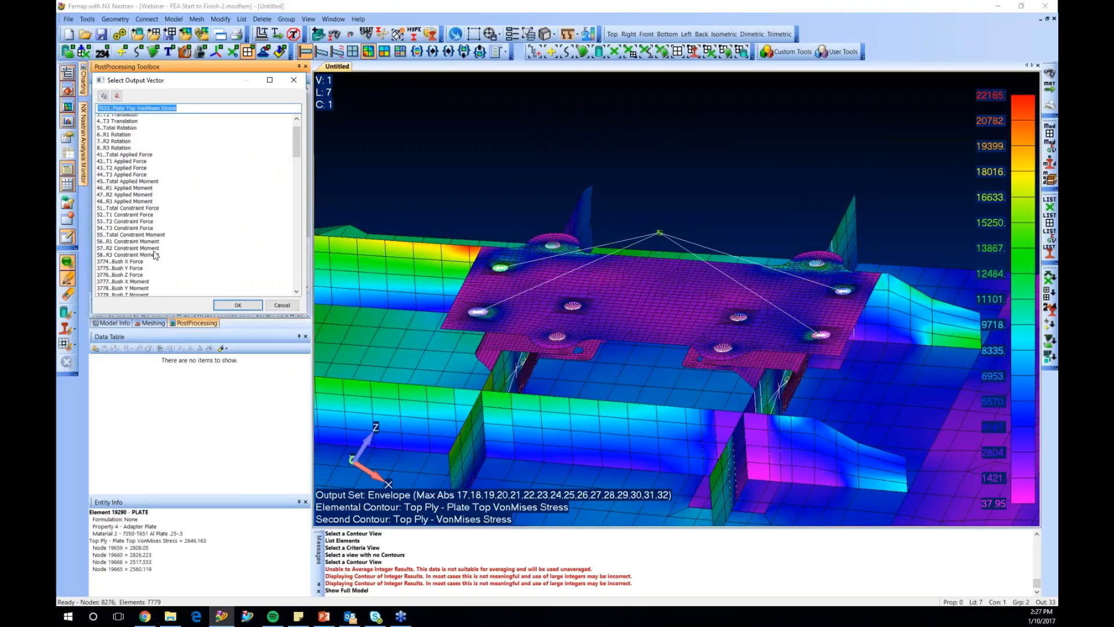
{"action": "scroll", "coordinate": [155, 255], "scroll_direction": "down", "scroll_amount": 4}
{"action": "left_click", "coordinate": [134, 177]}
{"action": "left_click", "coordinate": [239, 305]}
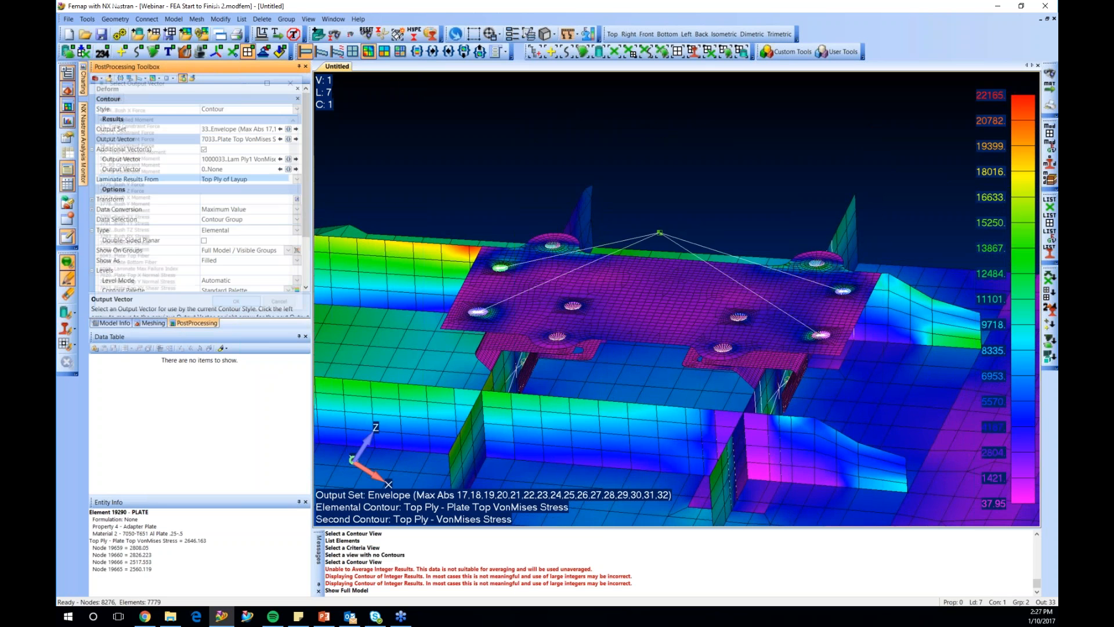
{"action": "scroll", "coordinate": [593, 535], "scroll_direction": "up", "scroll_amount": 2}
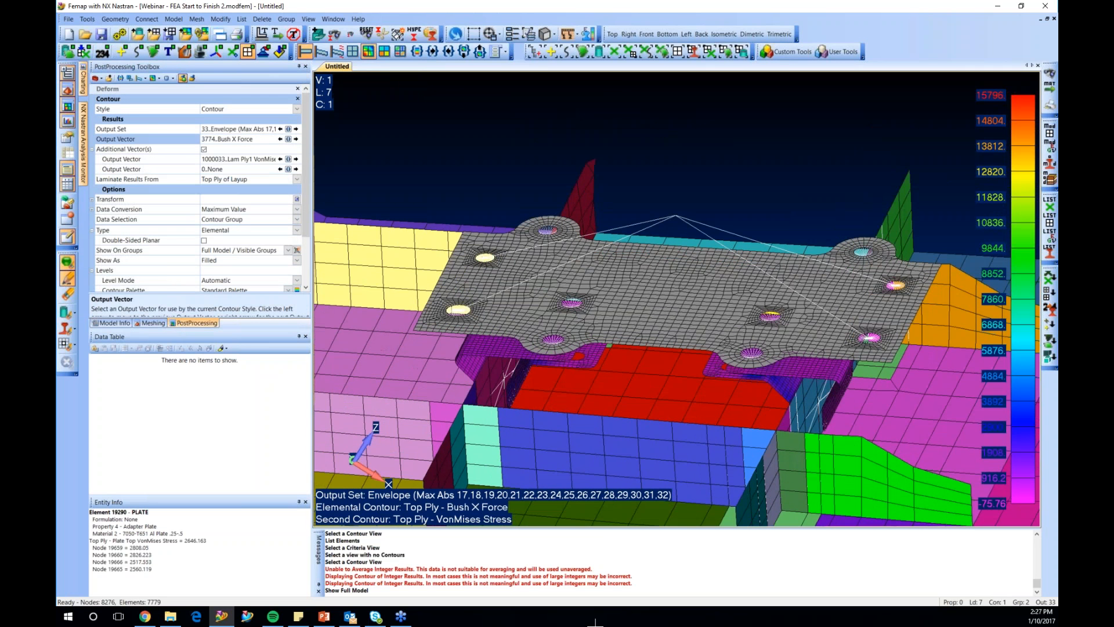
{"action": "scroll", "coordinate": [550, 313], "scroll_direction": "up", "scroll_amount": 5}
{"action": "middle_click_drag", "start_coordinate": [551, 313], "coordinate": [553, 266]}
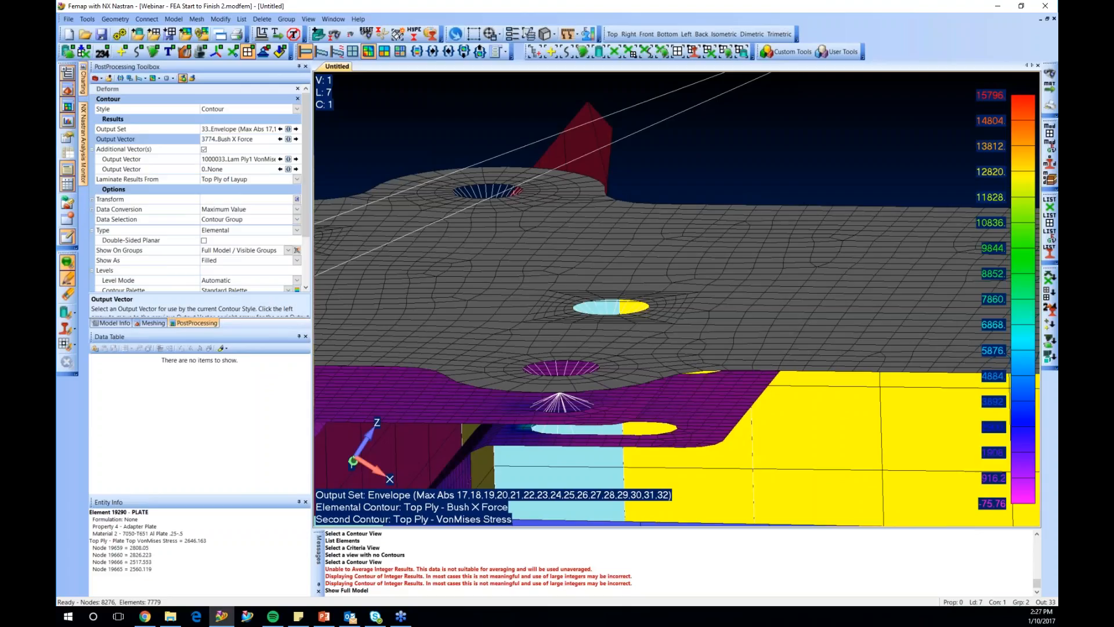
{"action": "mouse_move", "coordinate": [561, 331]}
{"action": "middle_mouse_down"}
{"action": "mouse_move", "coordinate": [564, 359]}
{"action": "mouse_move", "coordinate": [564, 325]}
{"action": "middle_mouse_up"}
{"action": "scroll", "coordinate": [566, 403], "scroll_direction": "down", "scroll_amount": 3}
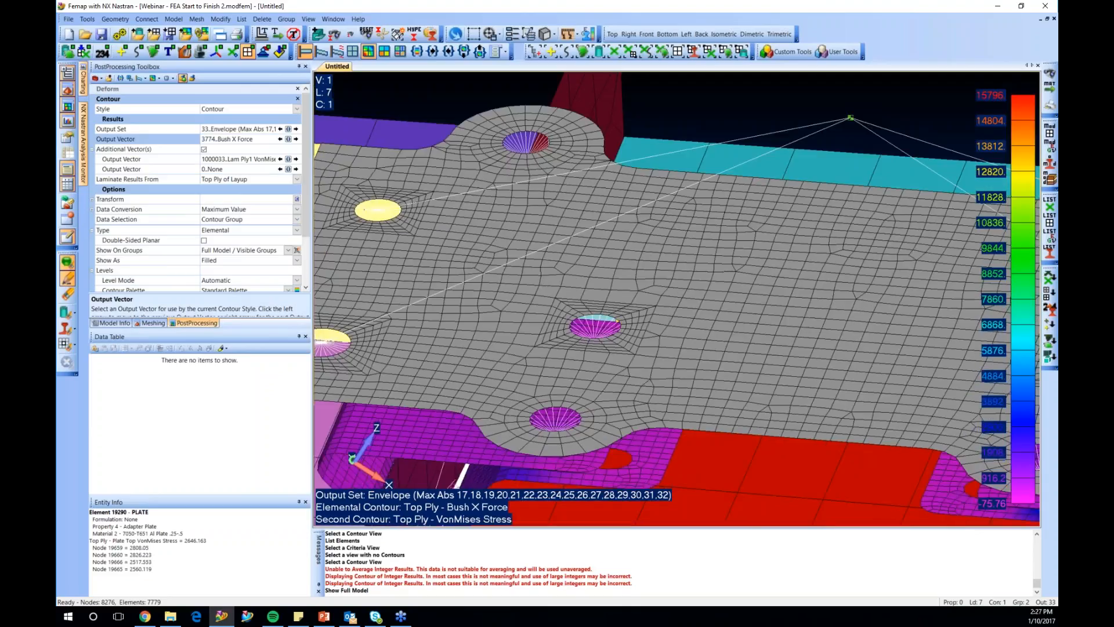
Turn off the additional output vectors so that only Bush X Force is contoured
{"action": "double_click", "coordinate": [160, 150]}
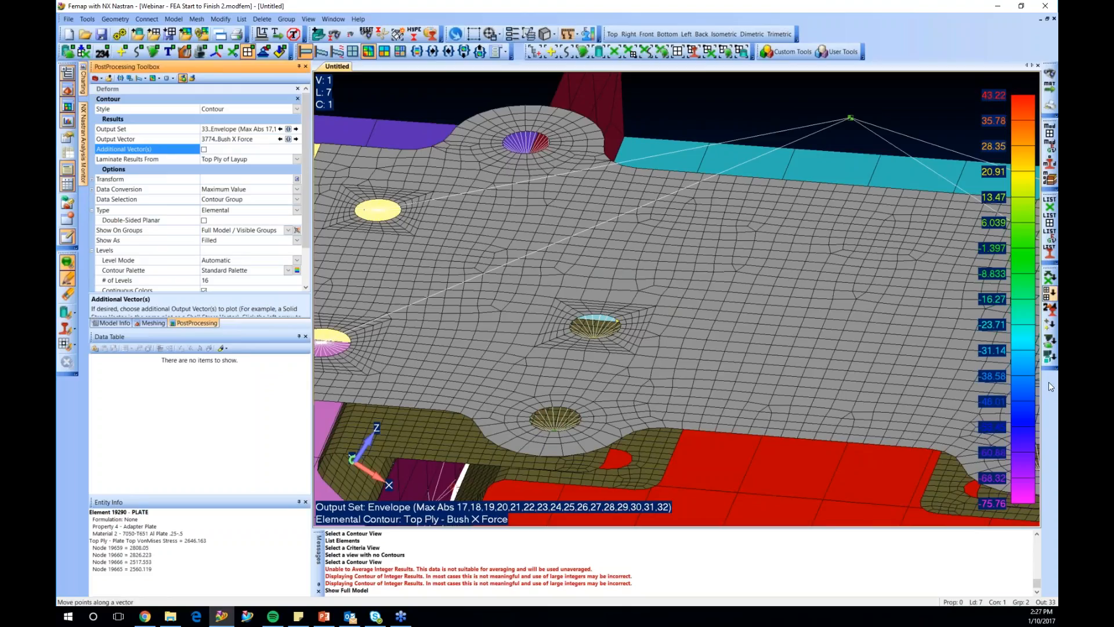
{"action": "left_click", "coordinate": [545, 307]}
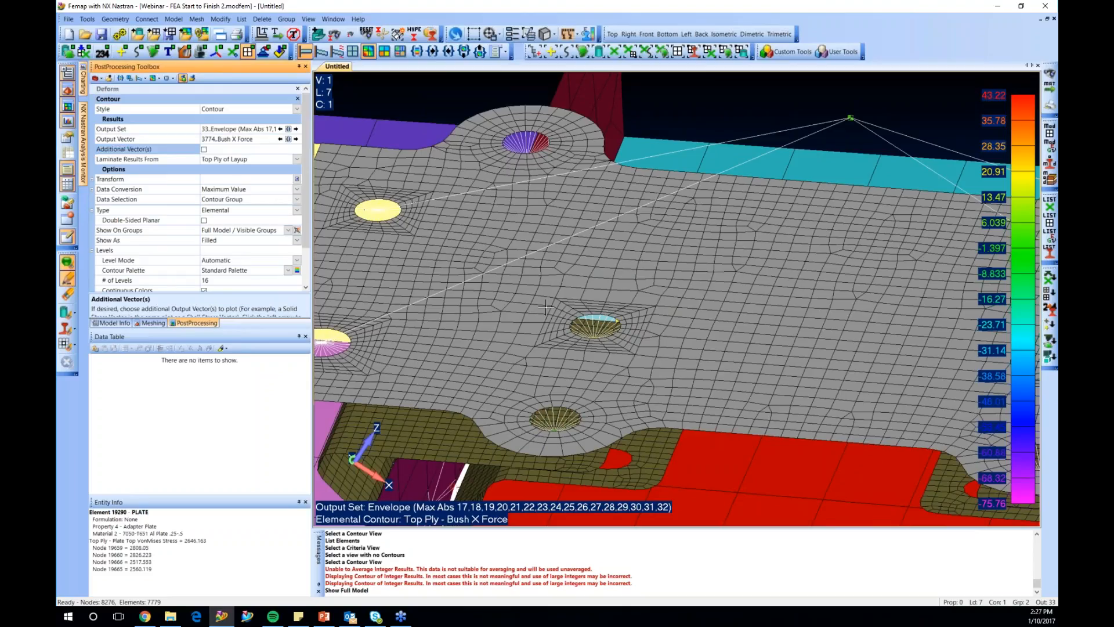
{"action": "middle_click_drag", "start_coordinate": [546, 307], "coordinate": [493, 429]}
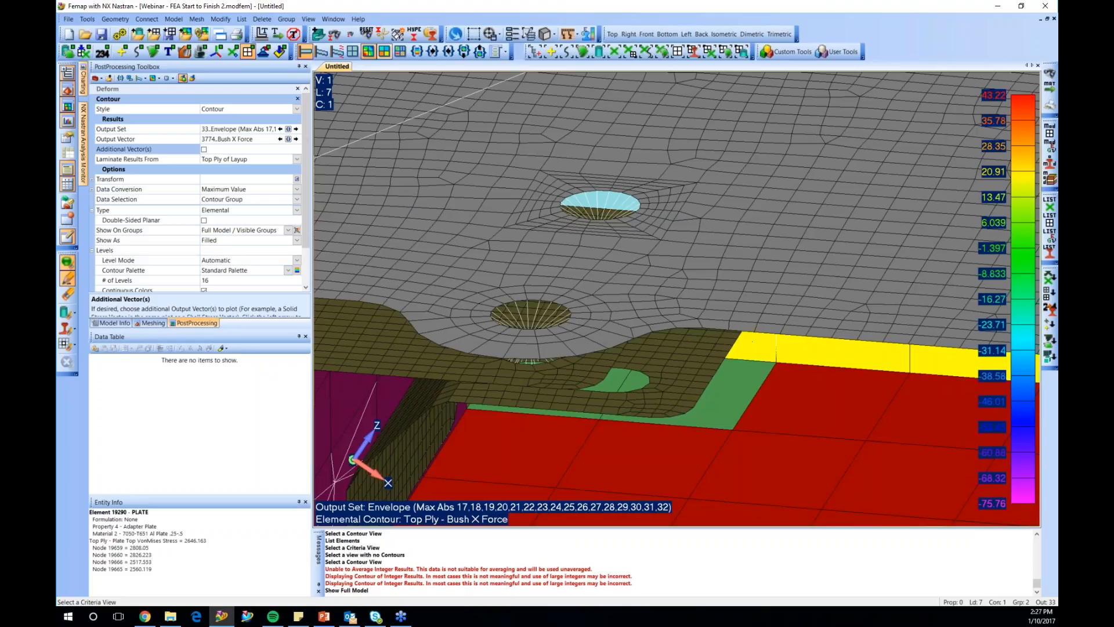
Display Bush X Force as a criteria plot with No Limits, and label the passing elements with their values
{"action": "left_click", "coordinate": [384, 52]}
{"action": "left_click", "coordinate": [296, 220]}
{"action": "left_click", "coordinate": [221, 231]}
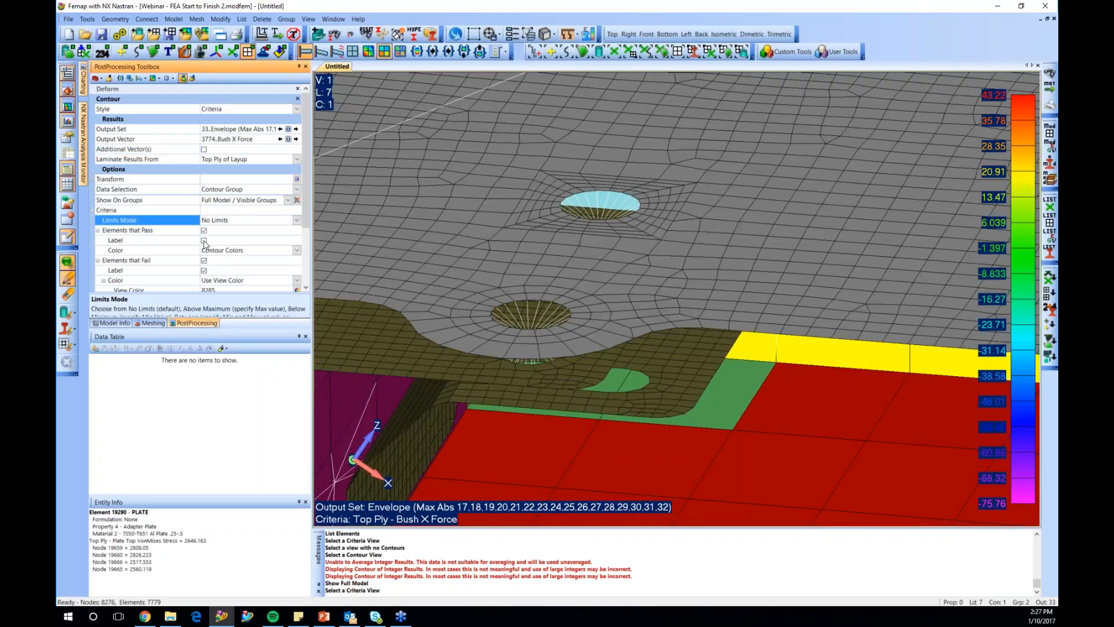
{"action": "left_click", "coordinate": [197, 240]}
{"action": "left_click", "coordinate": [203, 241]}
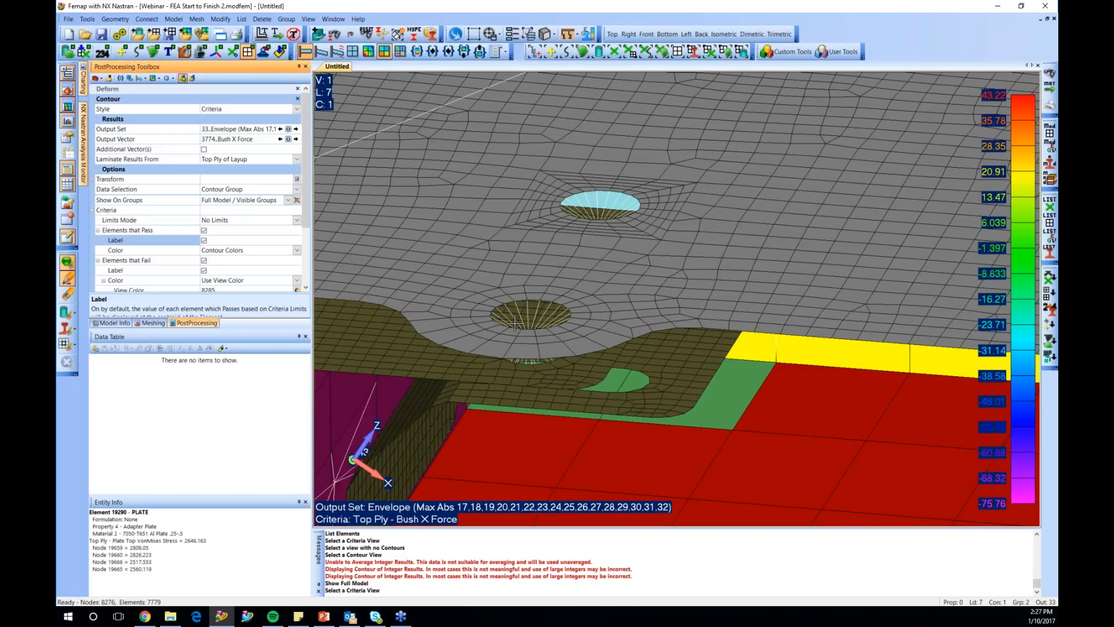
{"action": "mouse_move", "coordinate": [514, 323]}
{"action": "middle_mouse_down"}
{"action": "mouse_move", "coordinate": [524, 365]}
{"action": "mouse_move", "coordinate": [510, 364]}
{"action": "middle_mouse_up"}
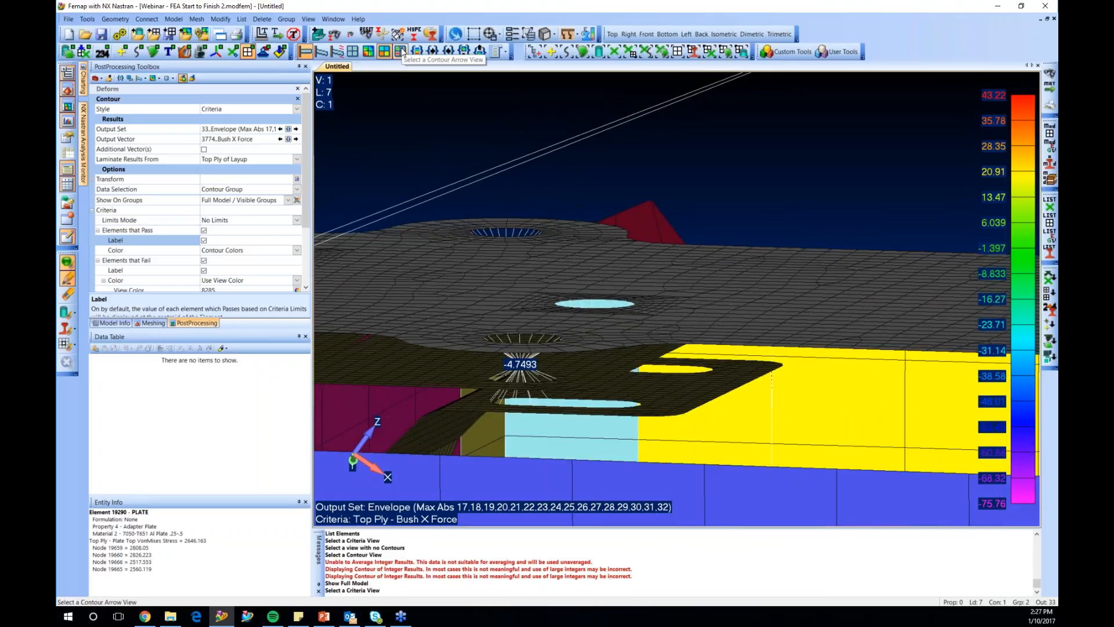
Display the enveloped bush forces as contour arrows, and switch the model to wireframe around the fastener hole
{"action": "left_click", "coordinate": [400, 50]}
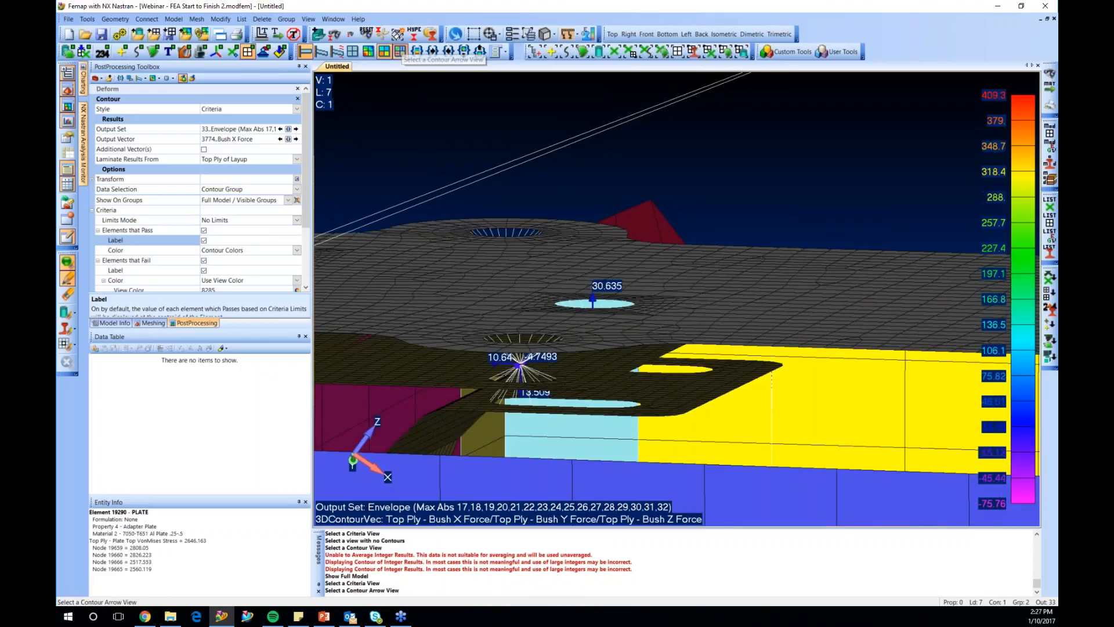
{"action": "mouse_move", "coordinate": [511, 365]}
{"action": "middle_mouse_down"}
{"action": "mouse_move", "coordinate": [519, 322]}
{"action": "mouse_move", "coordinate": [518, 343]}
{"action": "middle_mouse_up"}
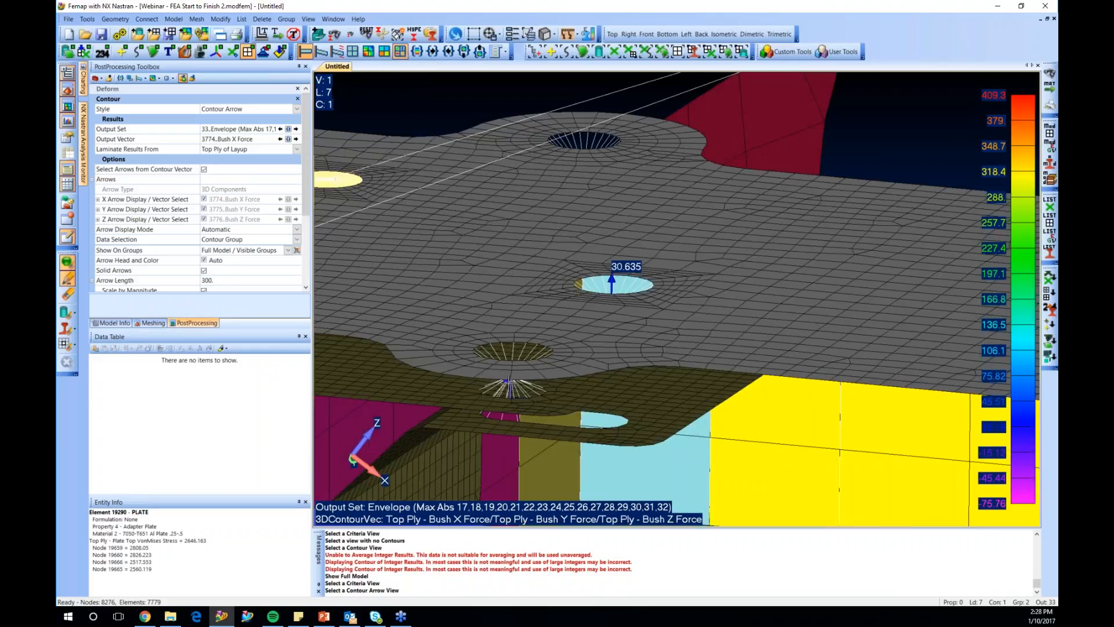
{"action": "middle_click_drag", "start_coordinate": [508, 384], "coordinate": [517, 493]}
{"action": "scroll", "coordinate": [534, 348], "scroll_direction": "up", "scroll_amount": 3}
{"action": "scroll", "coordinate": [534, 348], "scroll_direction": "up", "scroll_amount": 3}
{"action": "left_click", "coordinate": [546, 35]}
{"action": "left_click", "coordinate": [583, 171]}
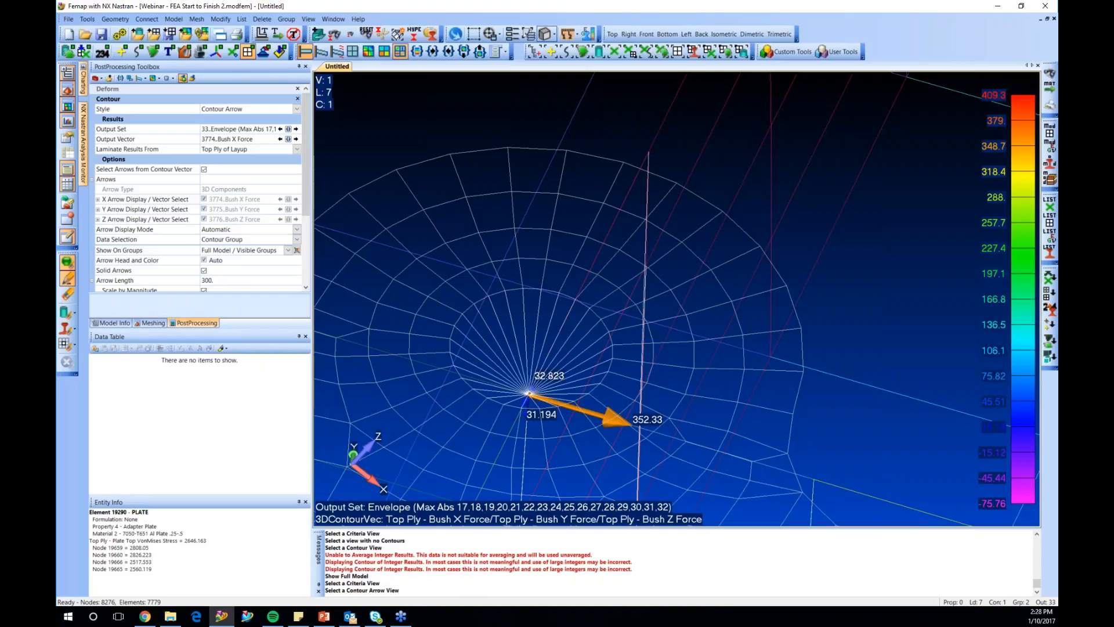
Turn off scaling of the contour arrows by magnitude, and view the force arrows at the fastener
{"action": "mouse_move", "coordinate": [504, 139]}
{"action": "middle_mouse_down"}
{"action": "mouse_move", "coordinate": [509, 154]}
{"action": "mouse_move", "coordinate": [499, 133]}
{"action": "middle_mouse_up"}
{"action": "scroll", "coordinate": [197, 233], "scroll_direction": "down", "scroll_amount": 2}
{"action": "left_click", "coordinate": [206, 232]}
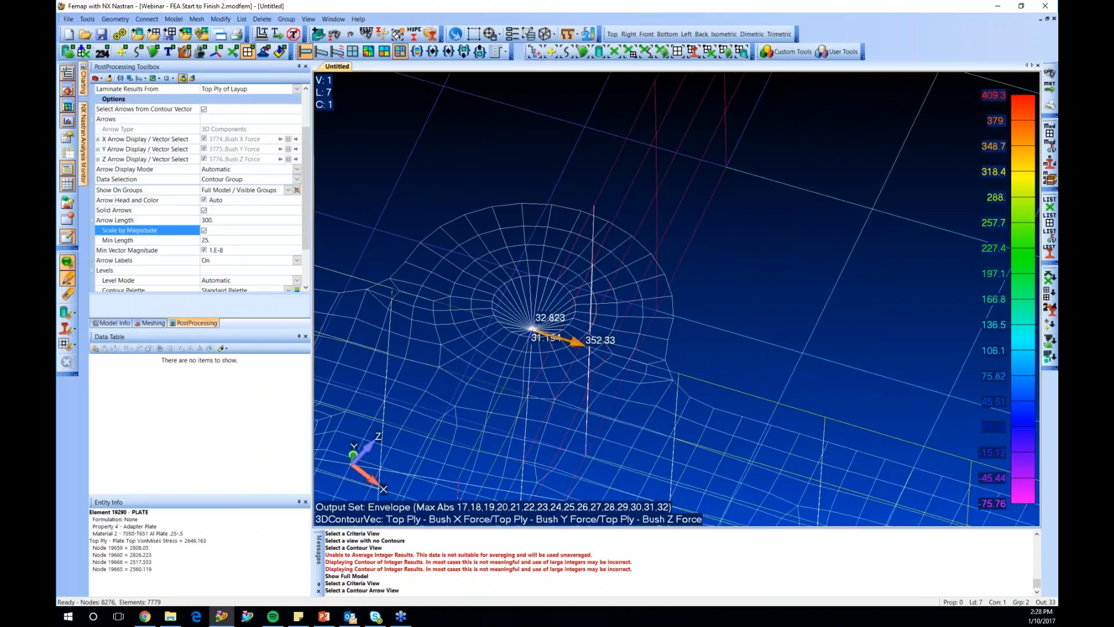
{"action": "left_click", "coordinate": [203, 231]}
{"action": "middle_click_drag", "start_coordinate": [603, 351], "coordinate": [673, 386]}
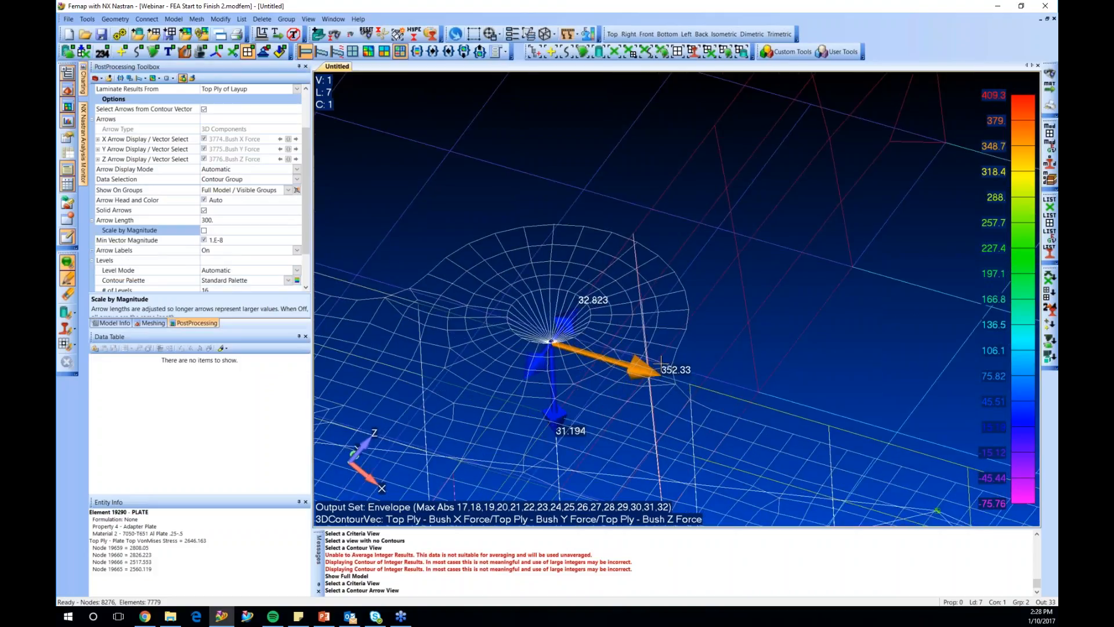
{"action": "mouse_move", "coordinate": [661, 363]}
{"action": "middle_mouse_down"}
{"action": "mouse_move", "coordinate": [669, 357]}
{"action": "mouse_move", "coordinate": [656, 377]}
{"action": "mouse_move", "coordinate": [541, 323]}
{"action": "mouse_move", "coordinate": [575, 343]}
{"action": "middle_mouse_up"}
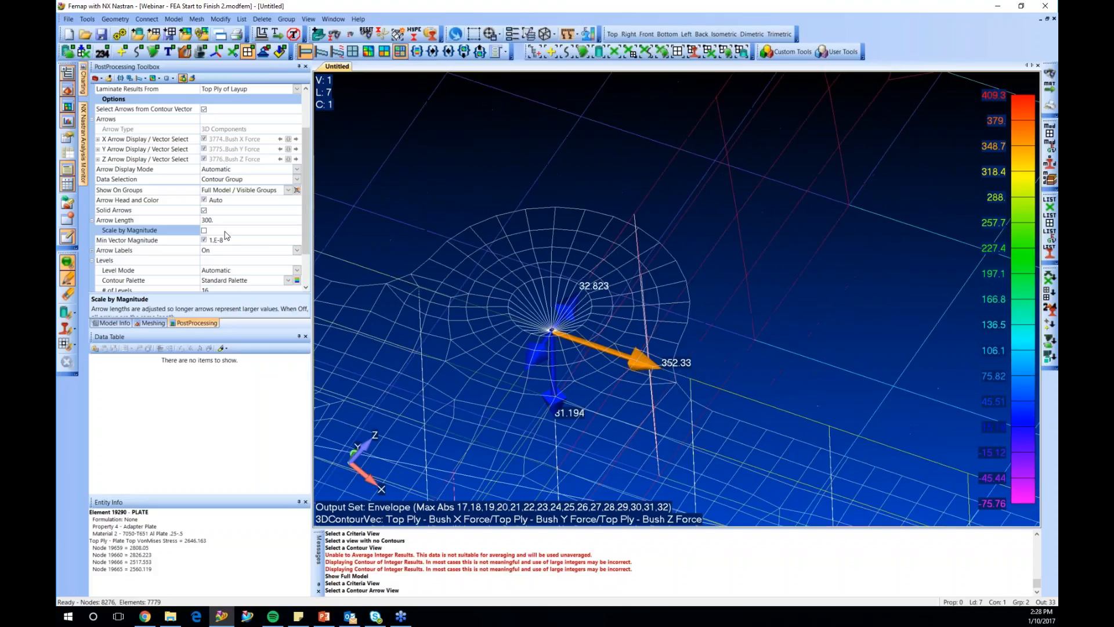
{"action": "left_click", "coordinate": [116, 271]}
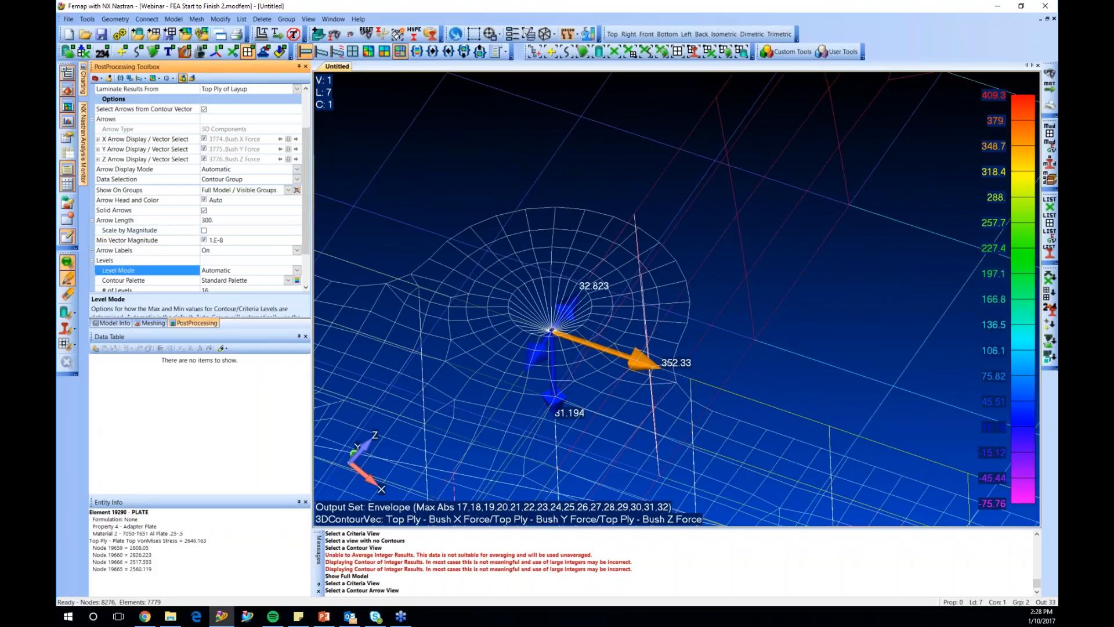
{"action": "left_click", "coordinate": [297, 270]}
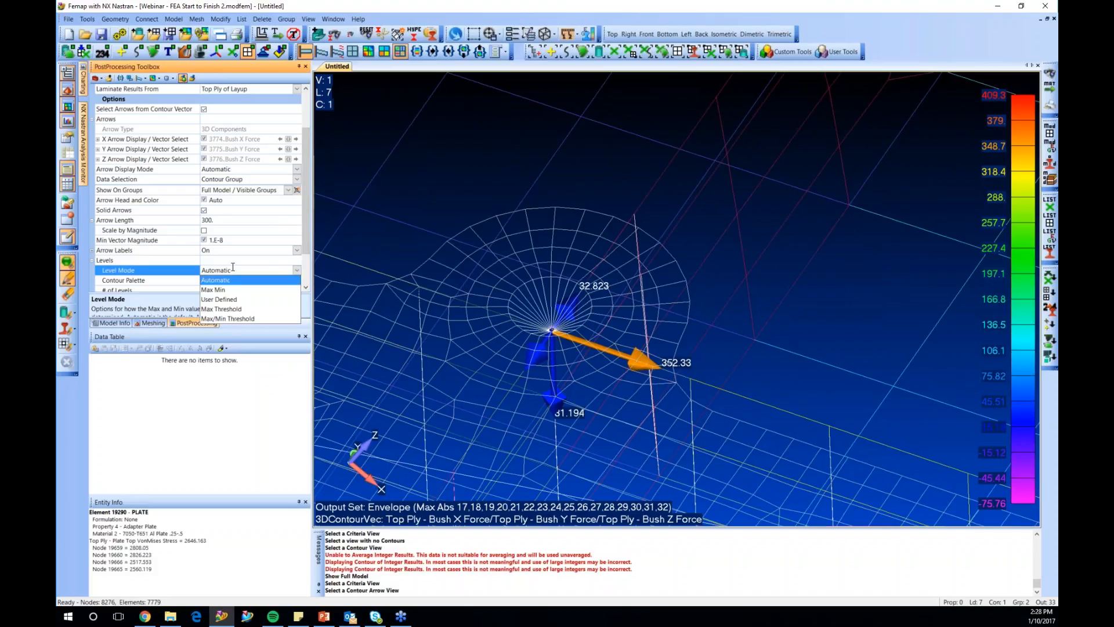
{"action": "left_click", "coordinate": [291, 270]}
Set the contour arrows' display mode to Shear (XY) / Axial (Z)
{"action": "scroll", "coordinate": [221, 192], "scroll_direction": "down", "scroll_amount": 1}
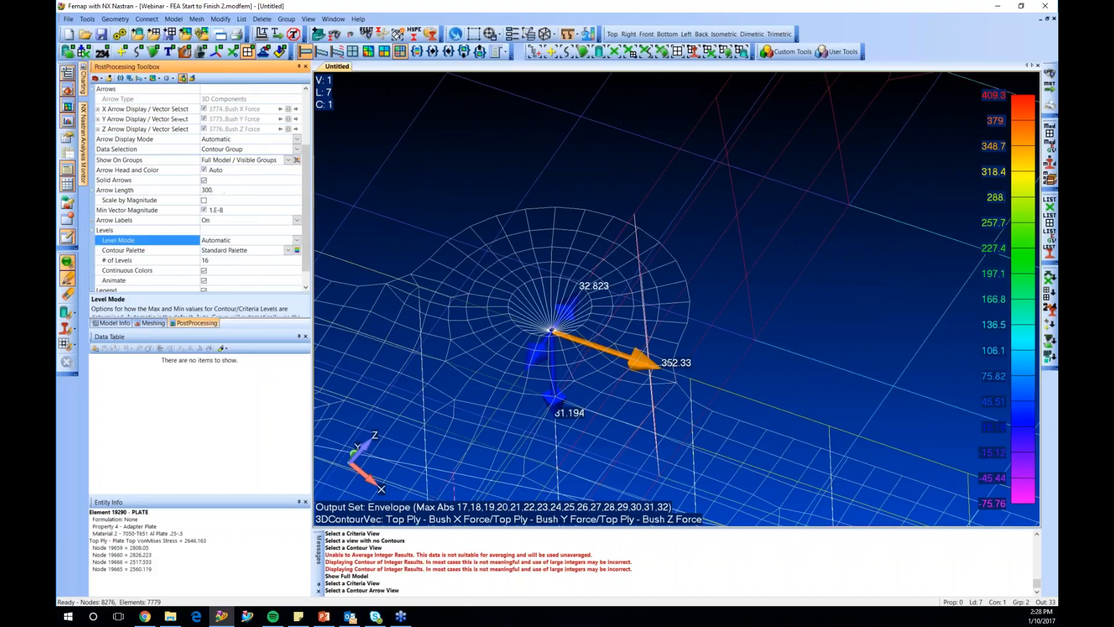
{"action": "left_click", "coordinate": [110, 141]}
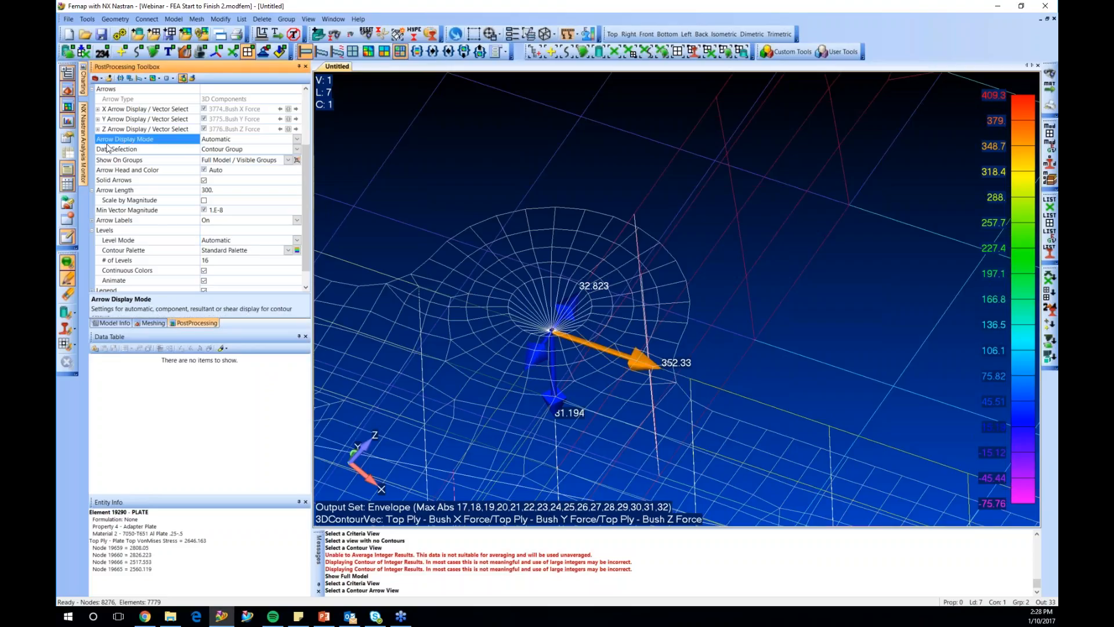
{"action": "left_click", "coordinate": [296, 139]}
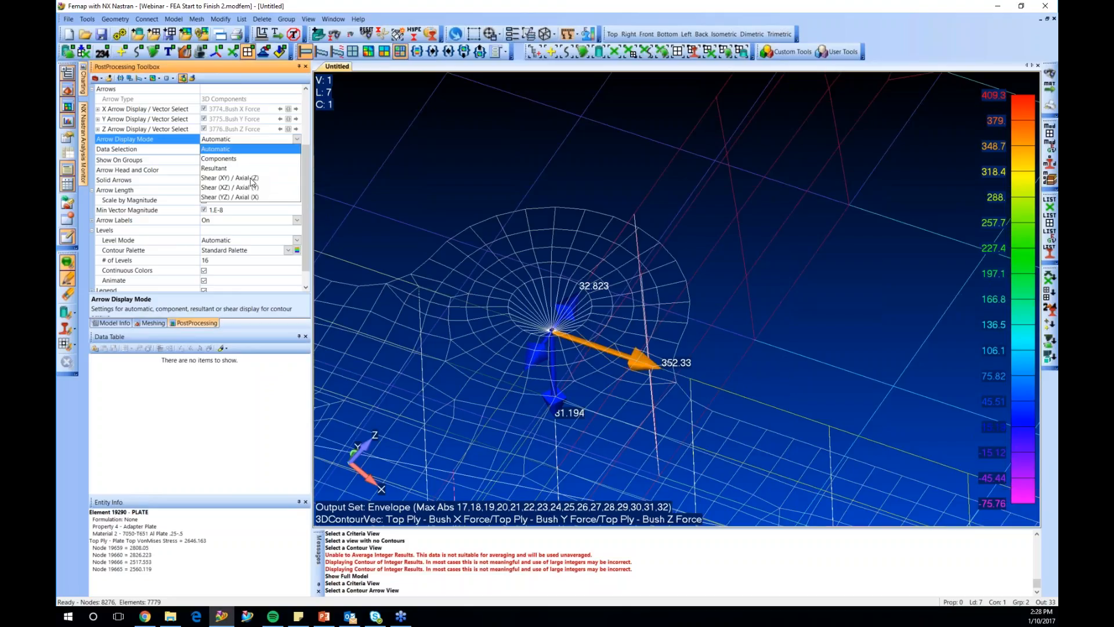
{"action": "left_click", "coordinate": [229, 178]}
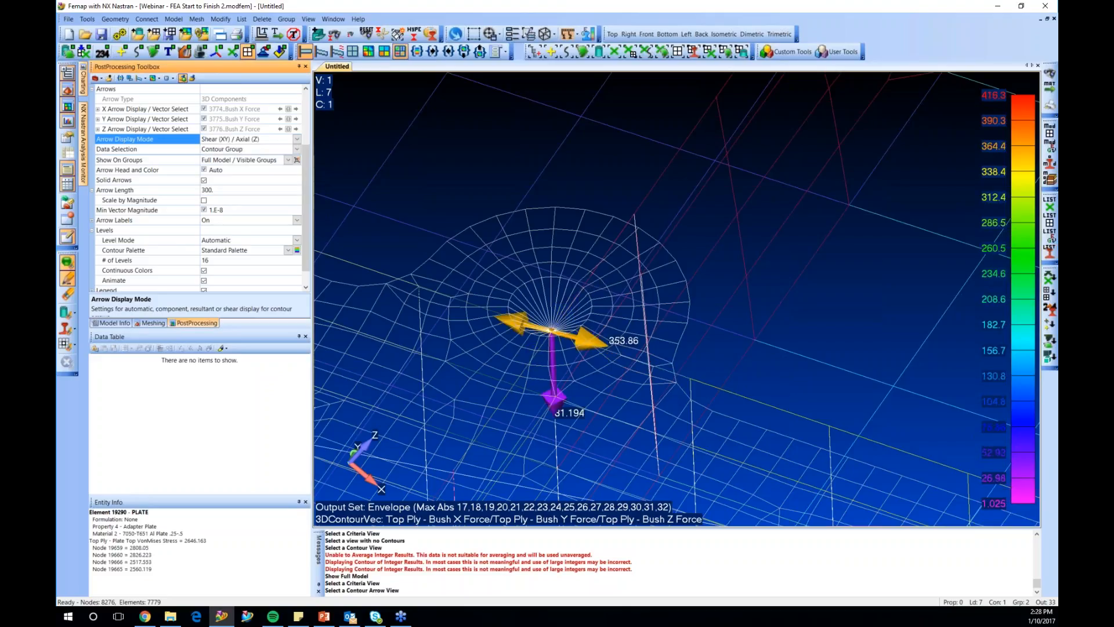
Open the property of the fastener's spring element for editing, review its CBUSH stiffness values, and close it
{"action": "left_click", "coordinate": [217, 18]}
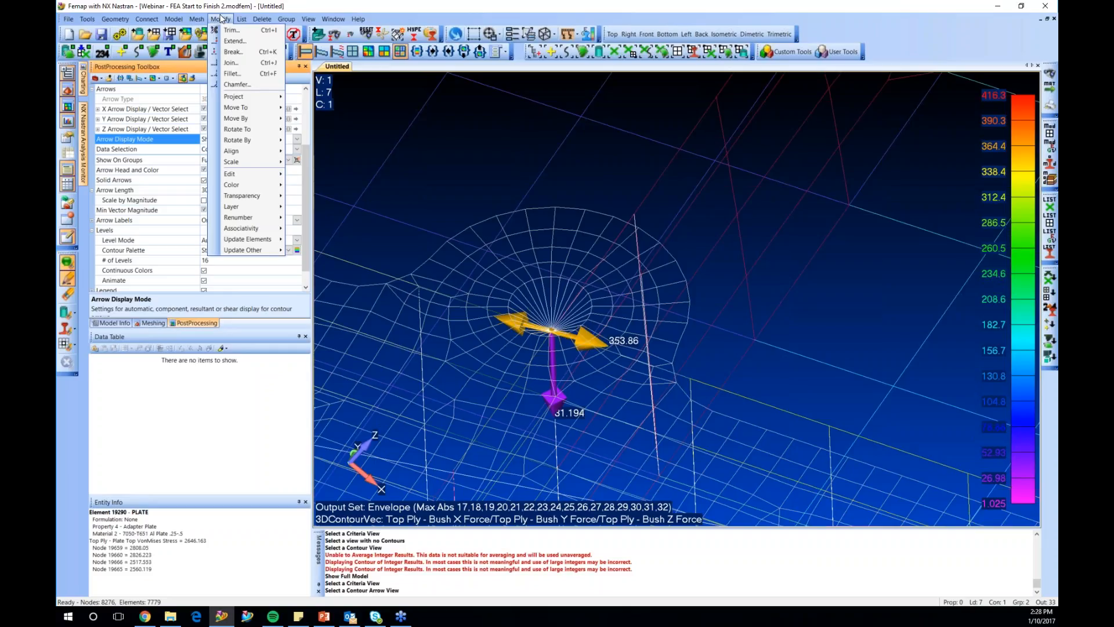
{"action": "mouse_move", "coordinate": [244, 174]}
{"action": "left_click", "coordinate": [319, 278]}
{"action": "left_click", "coordinate": [551, 330]}
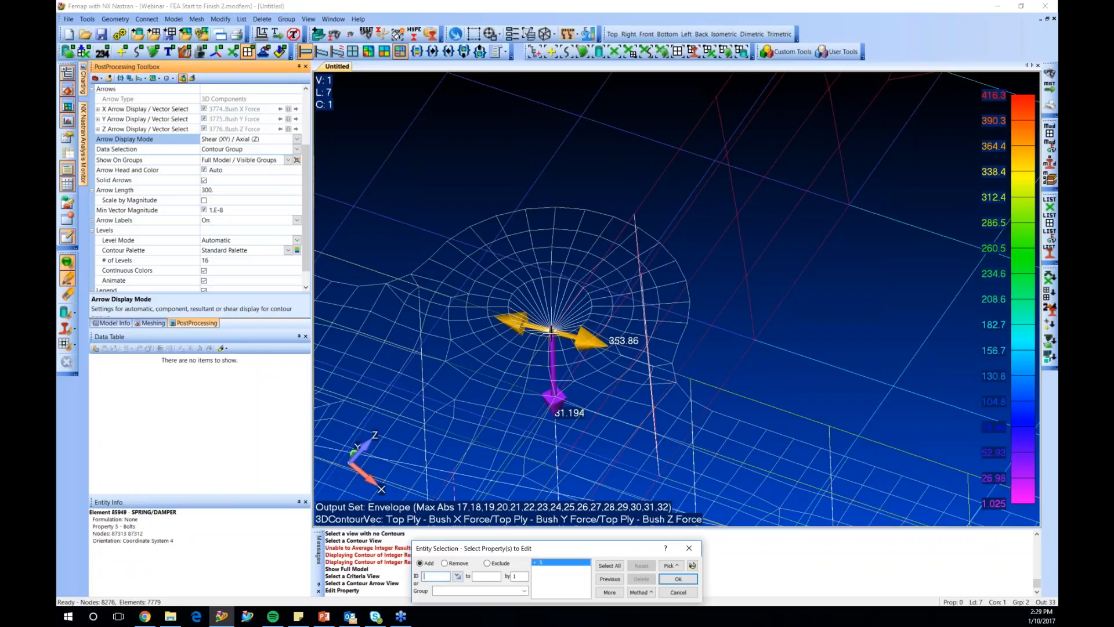
{"action": "left_click", "coordinate": [663, 575]}
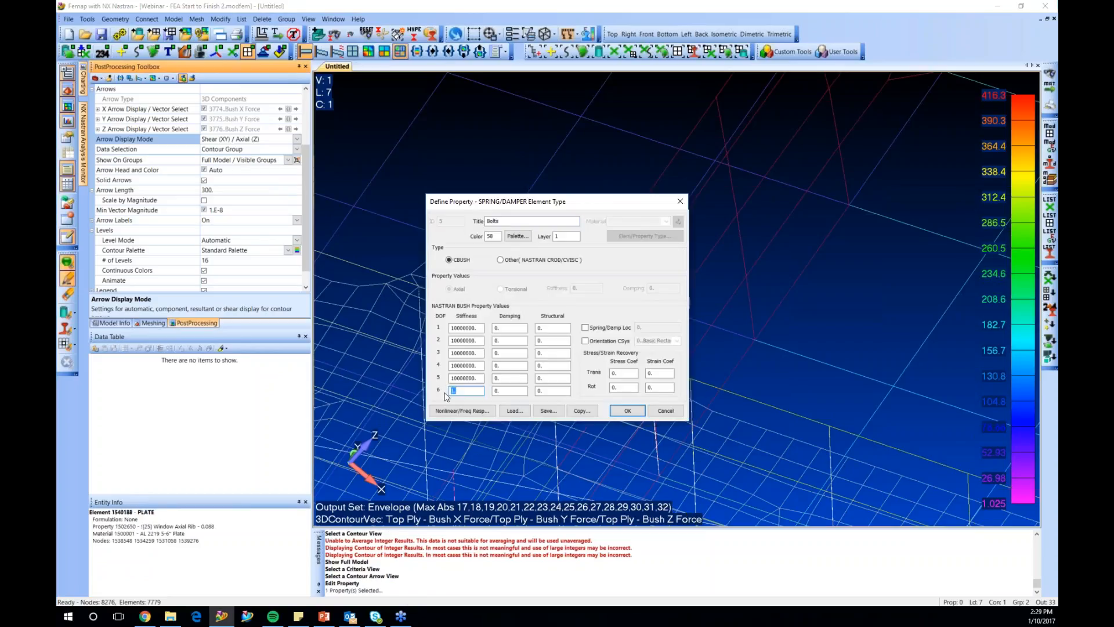
{"action": "left_click", "coordinate": [640, 414]}
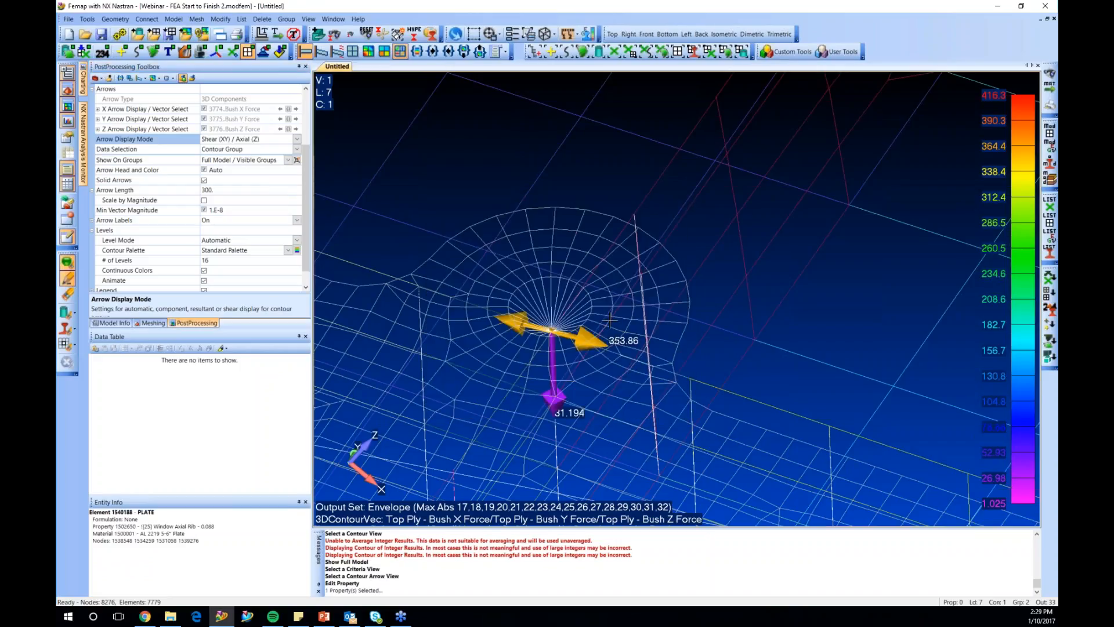
Examine the shear and axial force arrows at the fastener locations across both brackets
{"action": "middle_click_drag", "start_coordinate": [609, 319], "coordinate": [602, 372]}
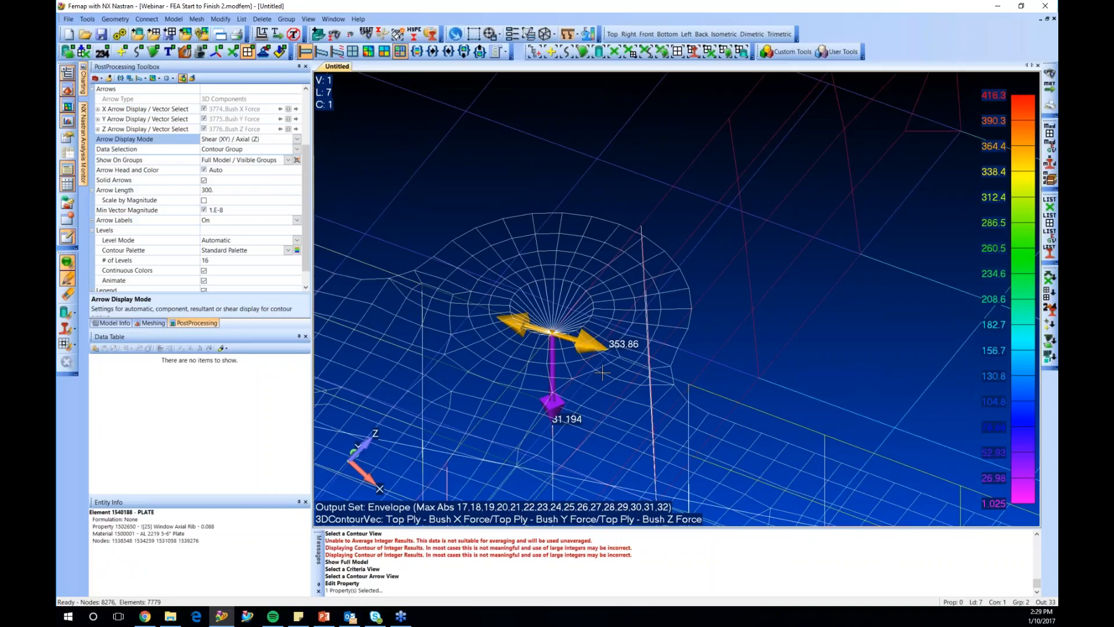
{"action": "scroll", "coordinate": [602, 372], "scroll_direction": "up", "scroll_amount": 2}
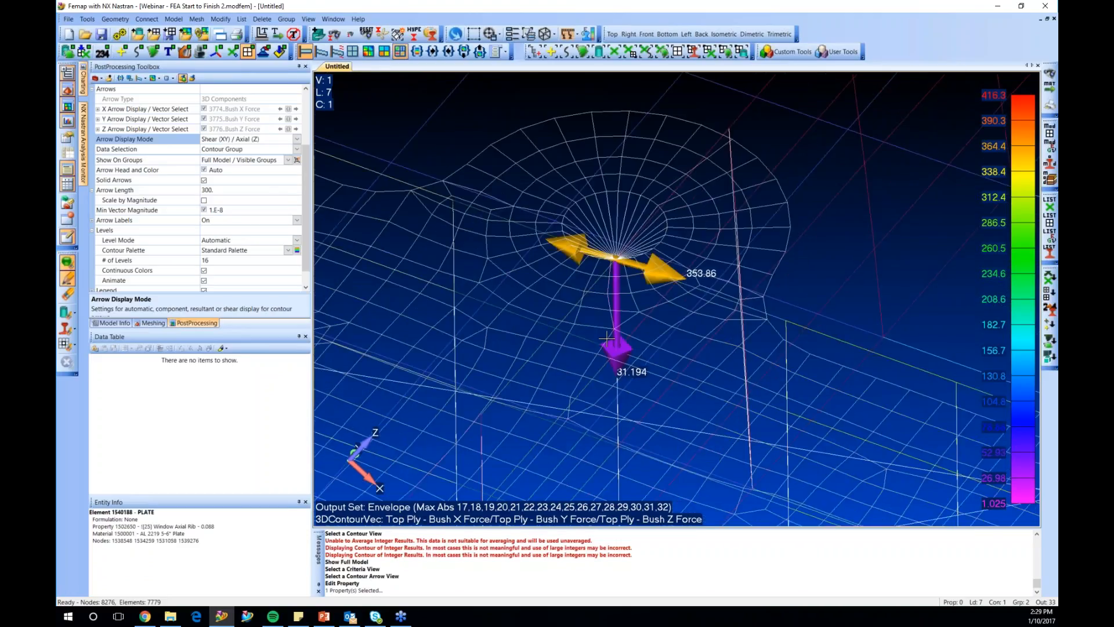
{"action": "middle_click_drag", "start_coordinate": [607, 337], "coordinate": [648, 376]}
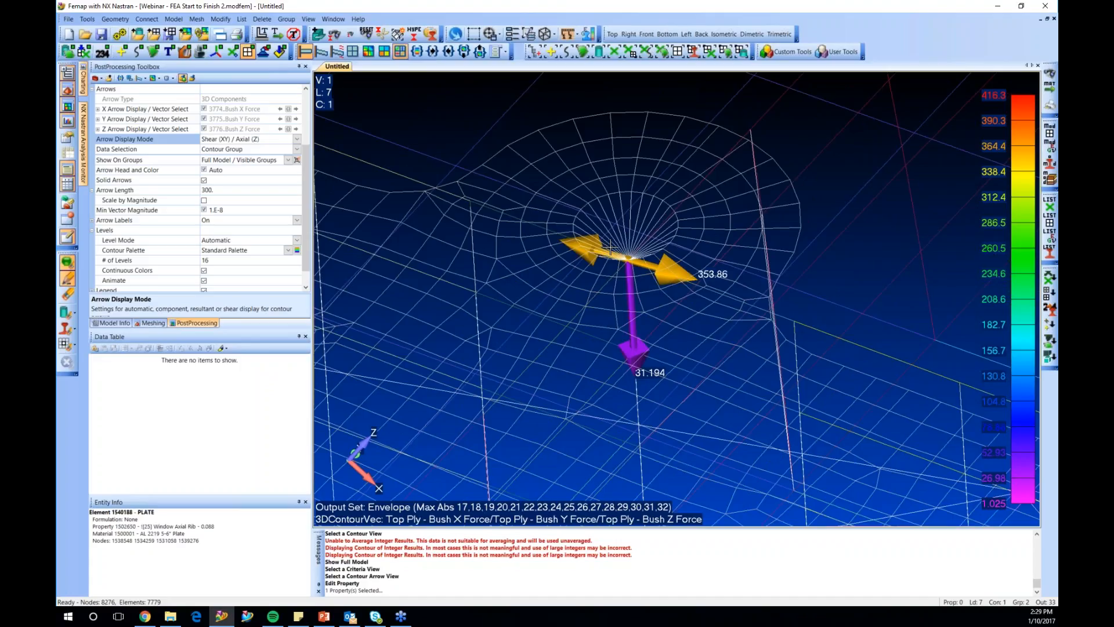
{"action": "middle_click_drag", "start_coordinate": [610, 247], "coordinate": [586, 189]}
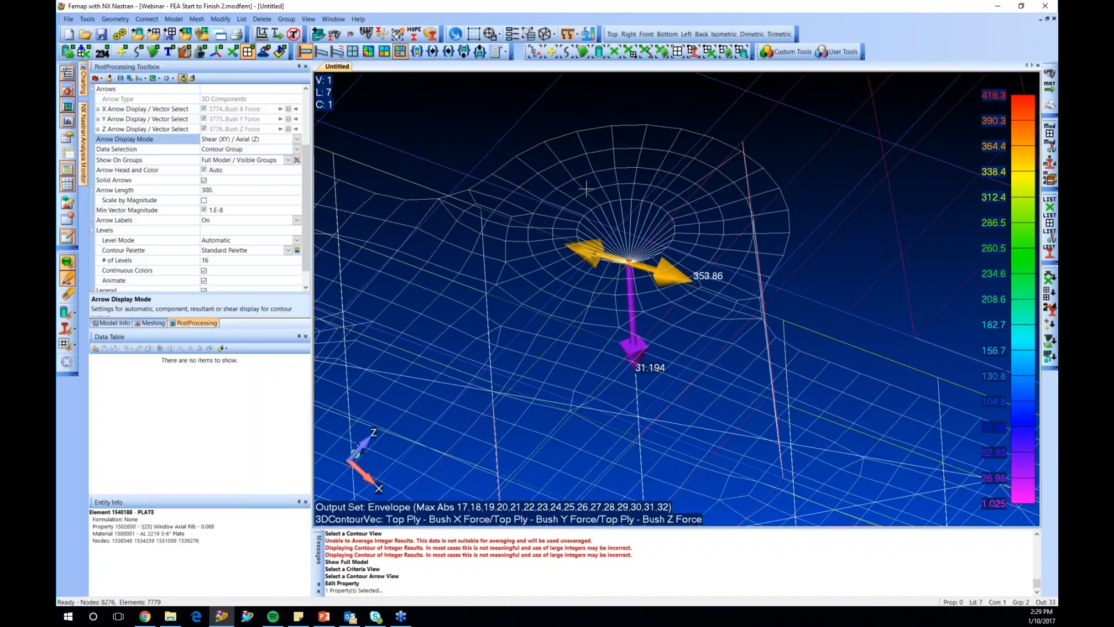
{"action": "scroll", "coordinate": [586, 189], "scroll_direction": "down", "scroll_amount": 2}
{"action": "scroll", "coordinate": [629, 347], "scroll_direction": "down", "scroll_amount": 2}
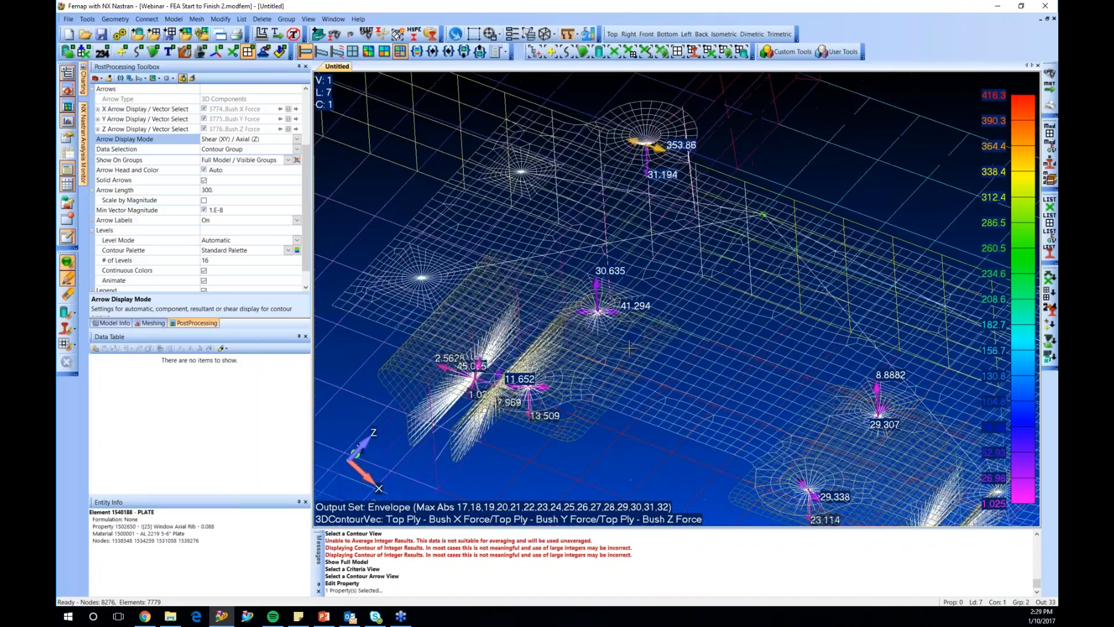
{"action": "scroll", "coordinate": [629, 347], "scroll_direction": "up", "scroll_amount": 3}
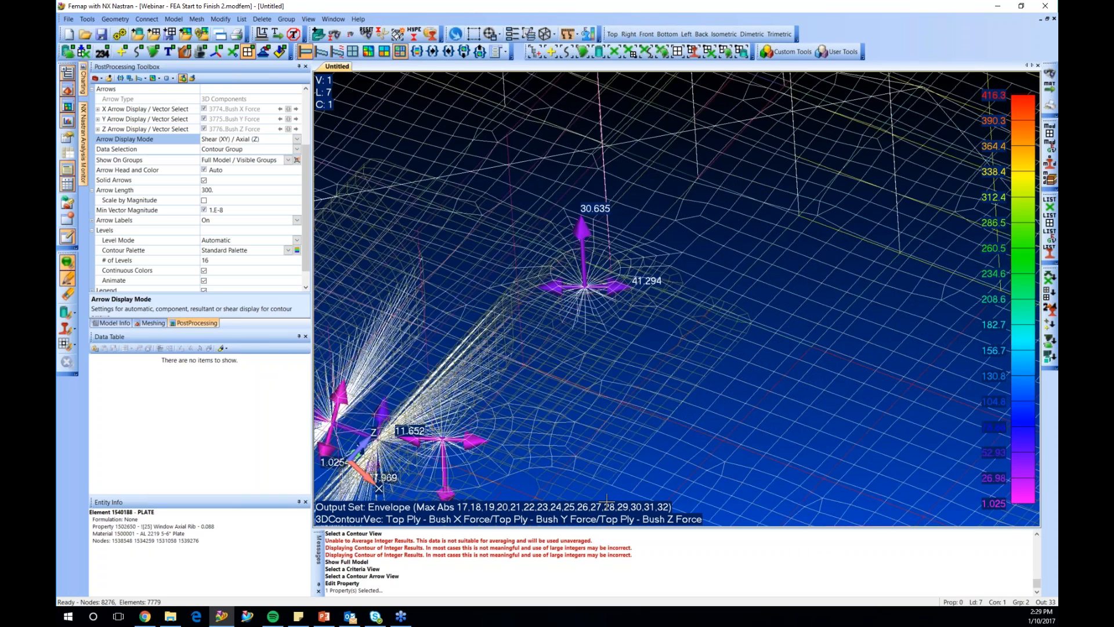
{"action": "scroll", "coordinate": [676, 285], "scroll_direction": "up", "scroll_amount": 2}
{"action": "scroll", "coordinate": [608, 291], "scroll_direction": "down", "scroll_amount": 2}
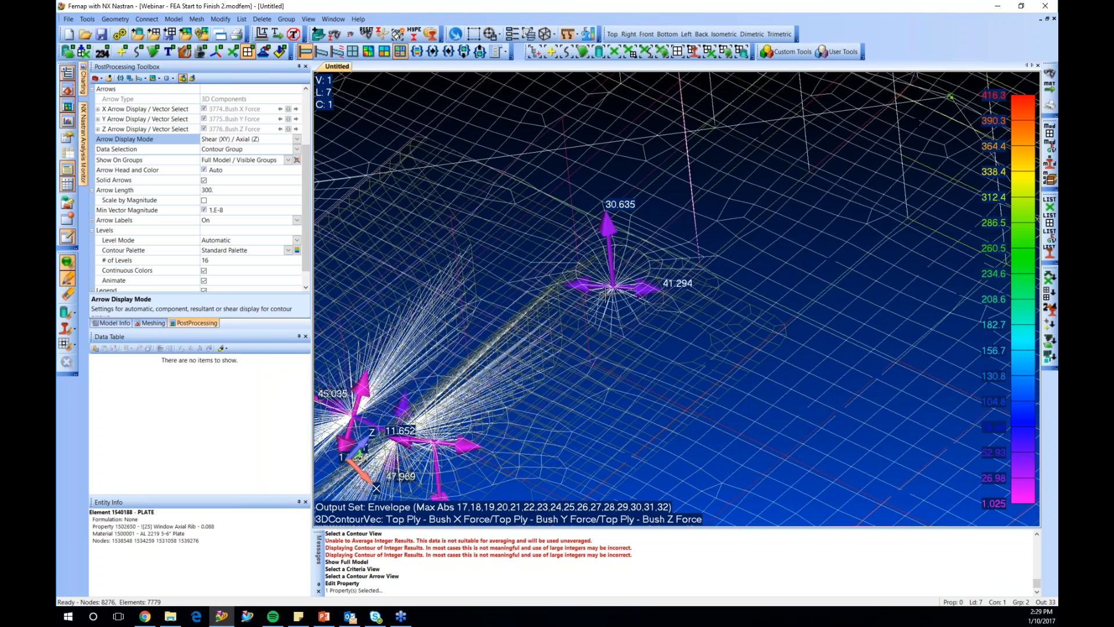
{"action": "scroll", "coordinate": [600, 307], "scroll_direction": "down", "scroll_amount": 3}
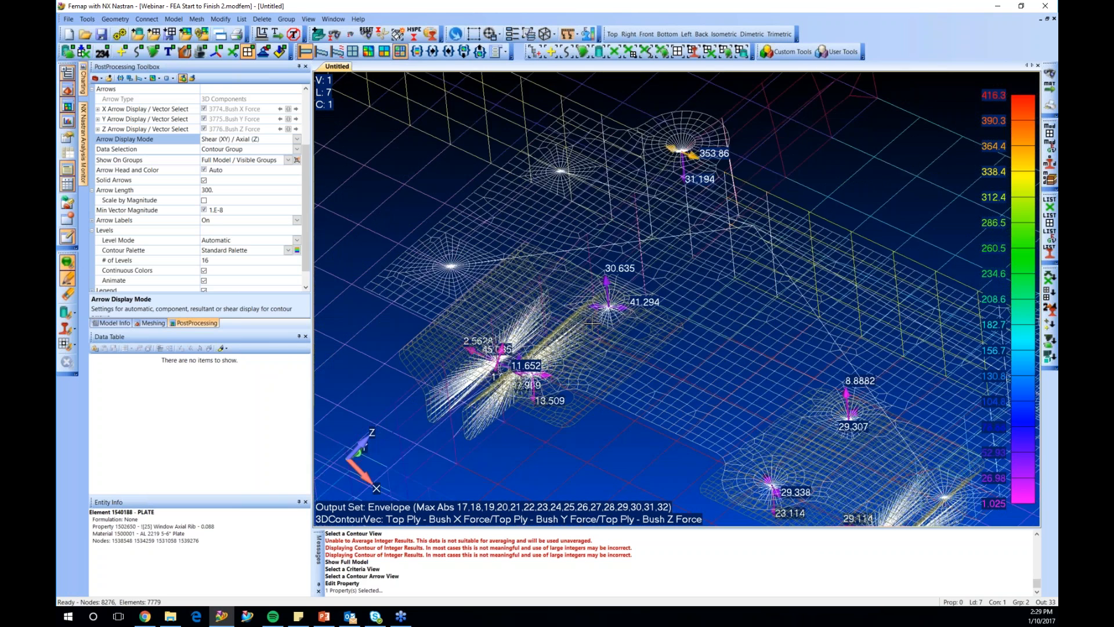
{"action": "scroll", "coordinate": [592, 323], "scroll_direction": "down", "scroll_amount": 2}
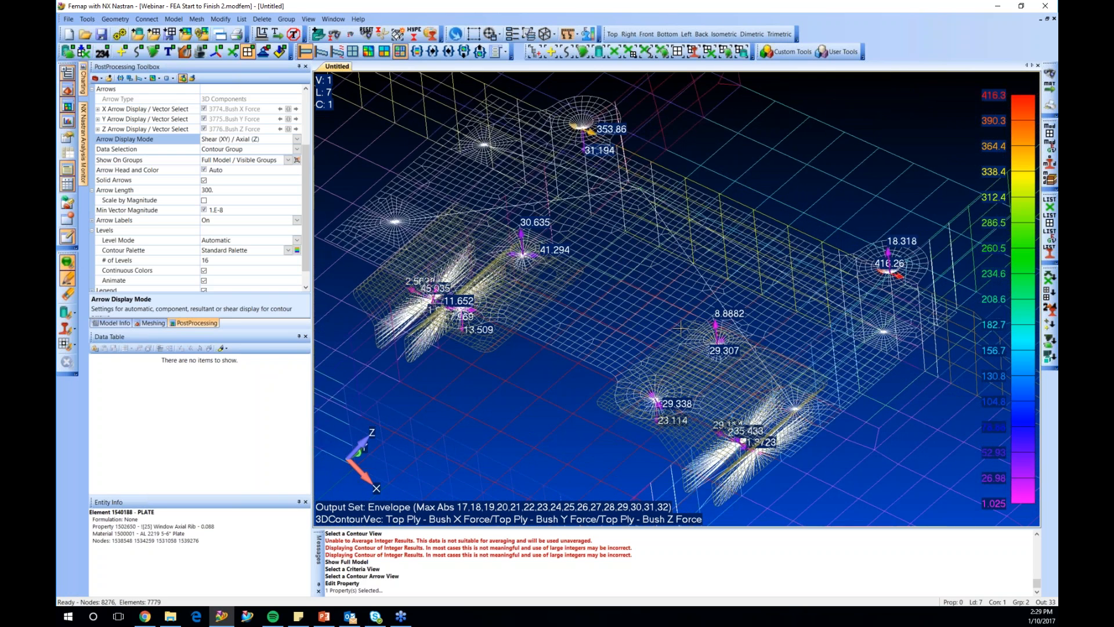
{"action": "scroll", "coordinate": [693, 354], "scroll_direction": "up", "scroll_amount": 2}
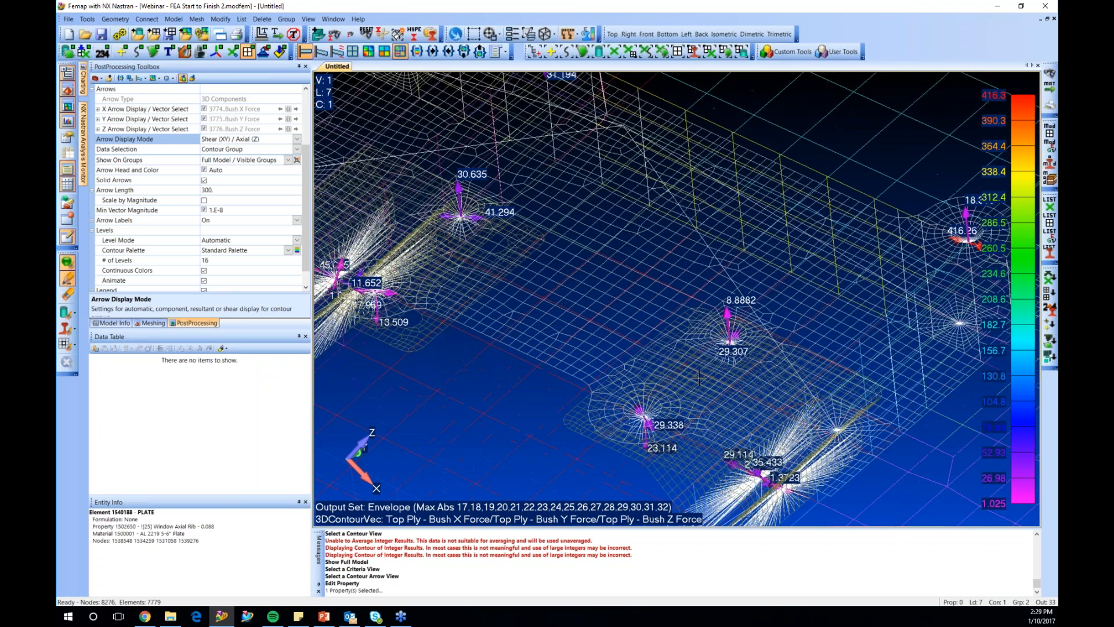
{"action": "scroll", "coordinate": [699, 378], "scroll_direction": "up", "scroll_amount": 2}
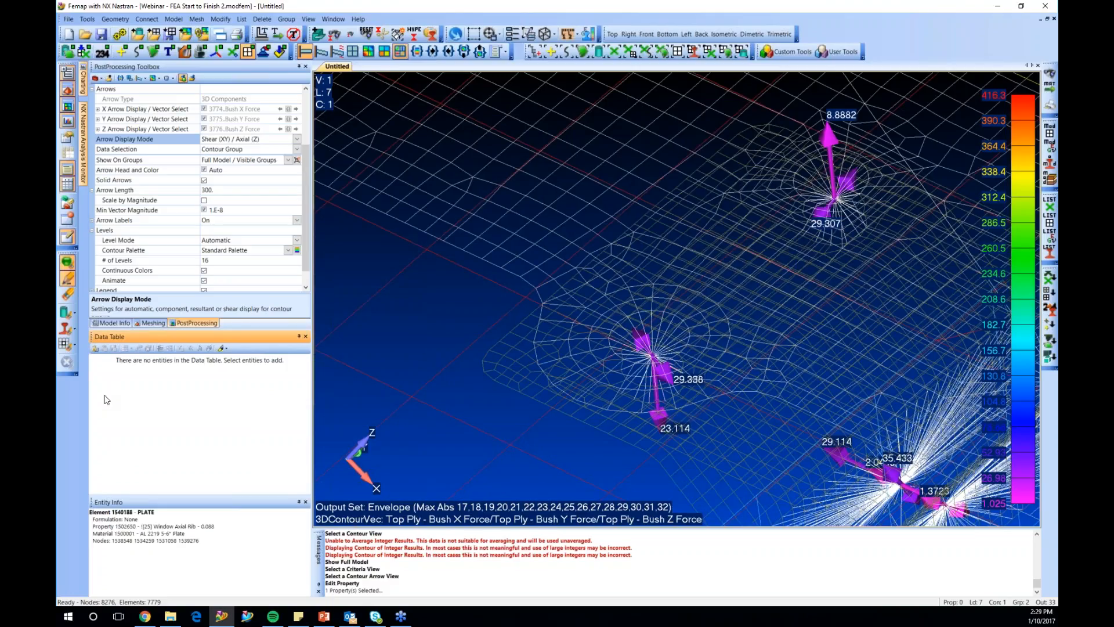
Start sending results to the Data Table with output sets and vectors in columns and elements in rows
{"action": "left_click", "coordinate": [242, 18]}
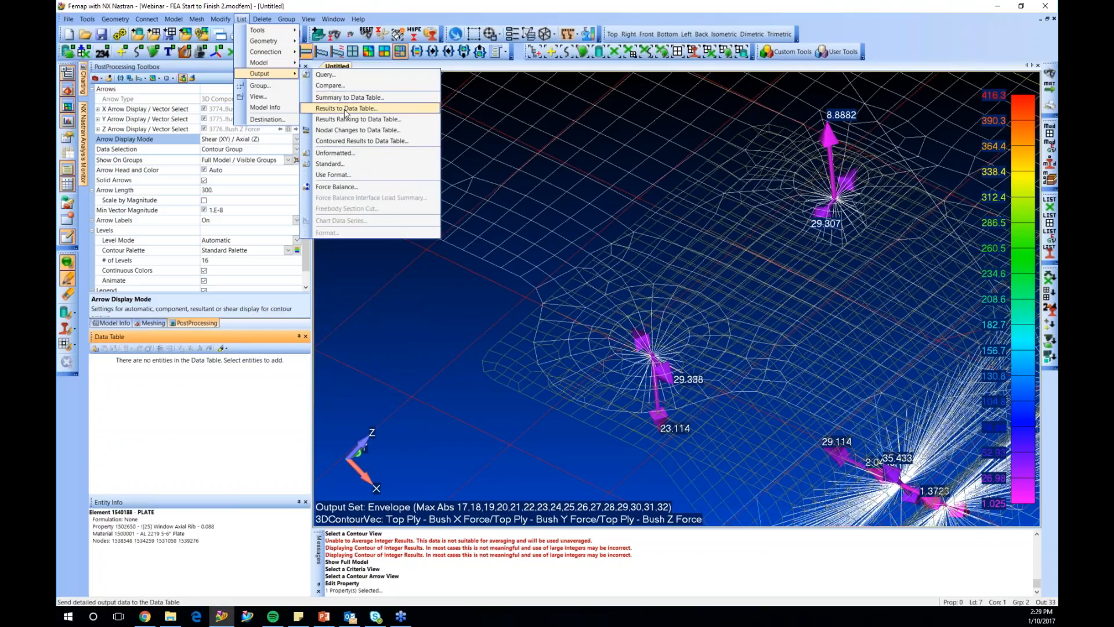
{"action": "left_click", "coordinate": [348, 109]}
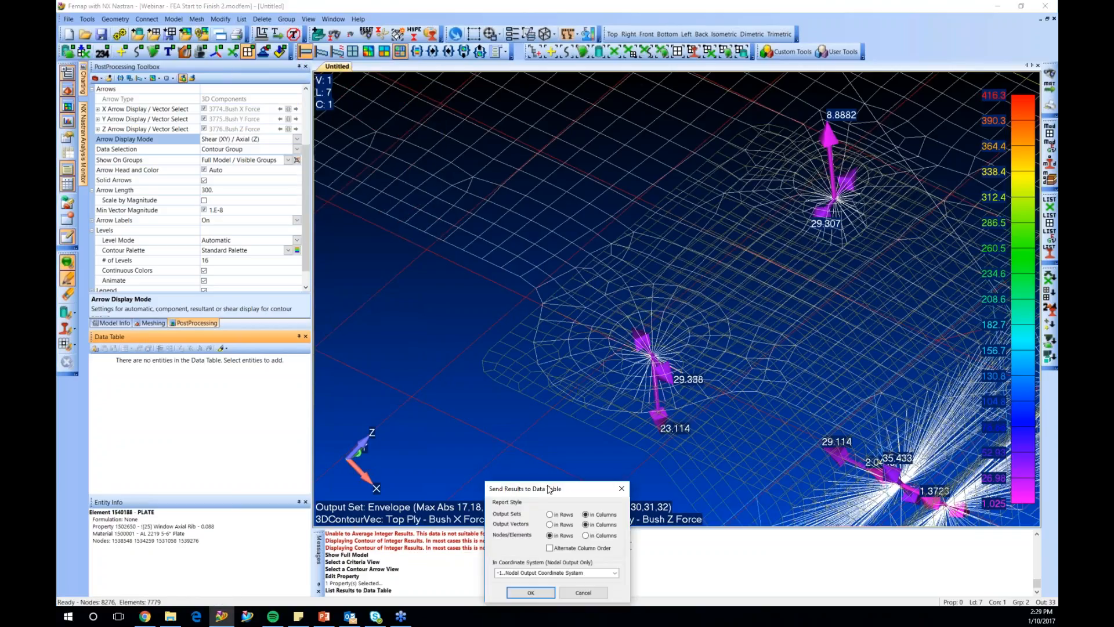
{"action": "left_click_drag", "start_coordinate": [558, 487], "coordinate": [622, 244]}
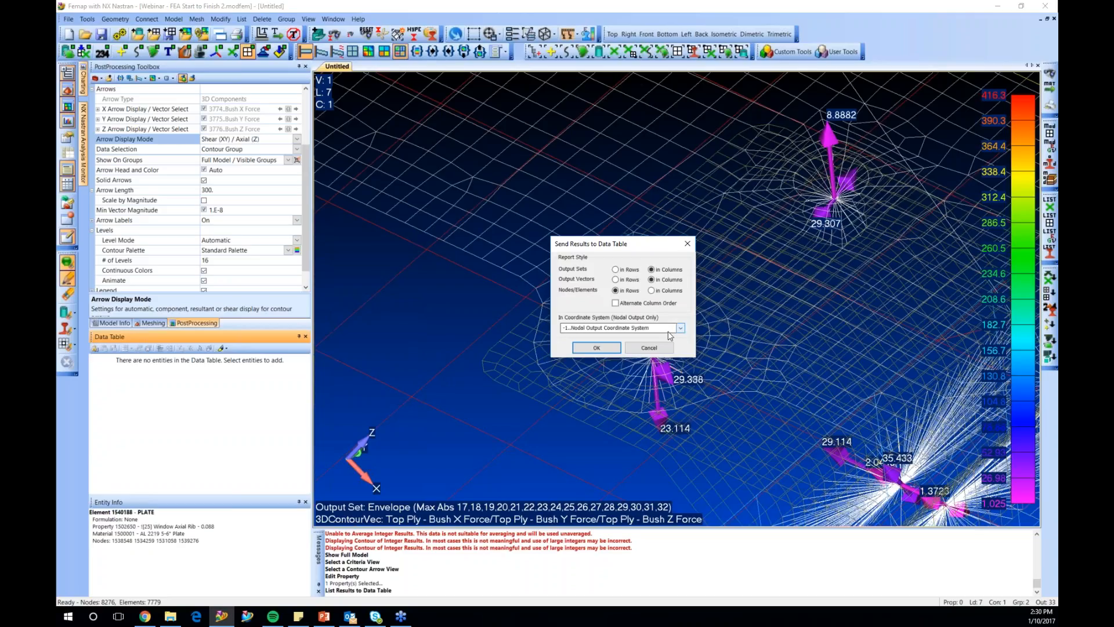
{"action": "left_click", "coordinate": [597, 349]}
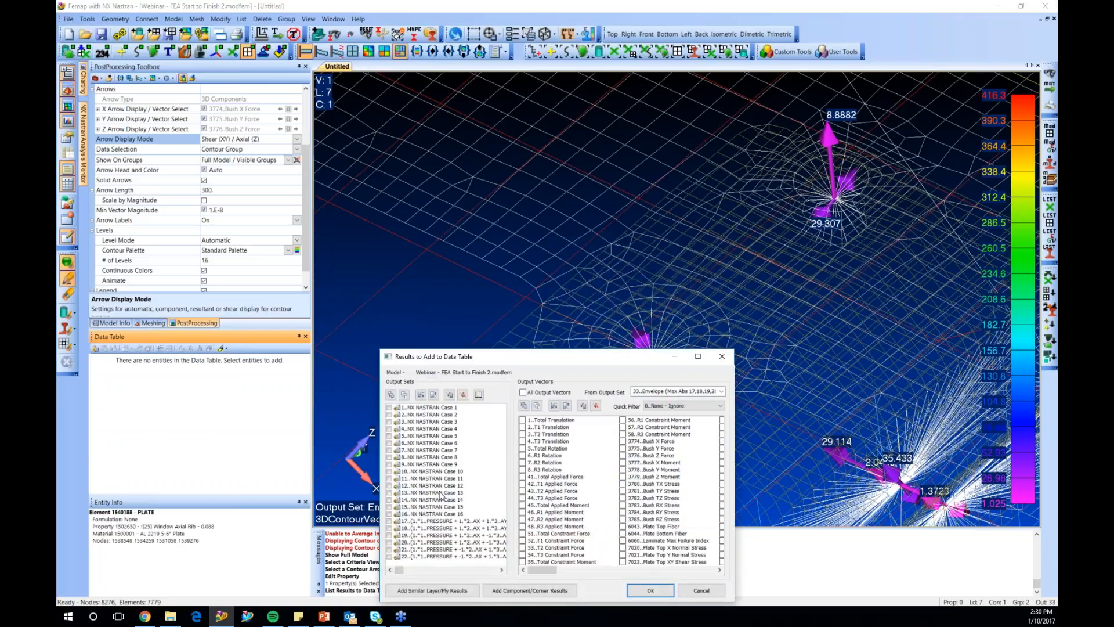
Choose the Envelope output set with the Bush X Force, Bush Y Force and Bush Z Force vectors as the results to report
{"action": "scroll", "coordinate": [423, 474], "scroll_direction": "down", "scroll_amount": 4}
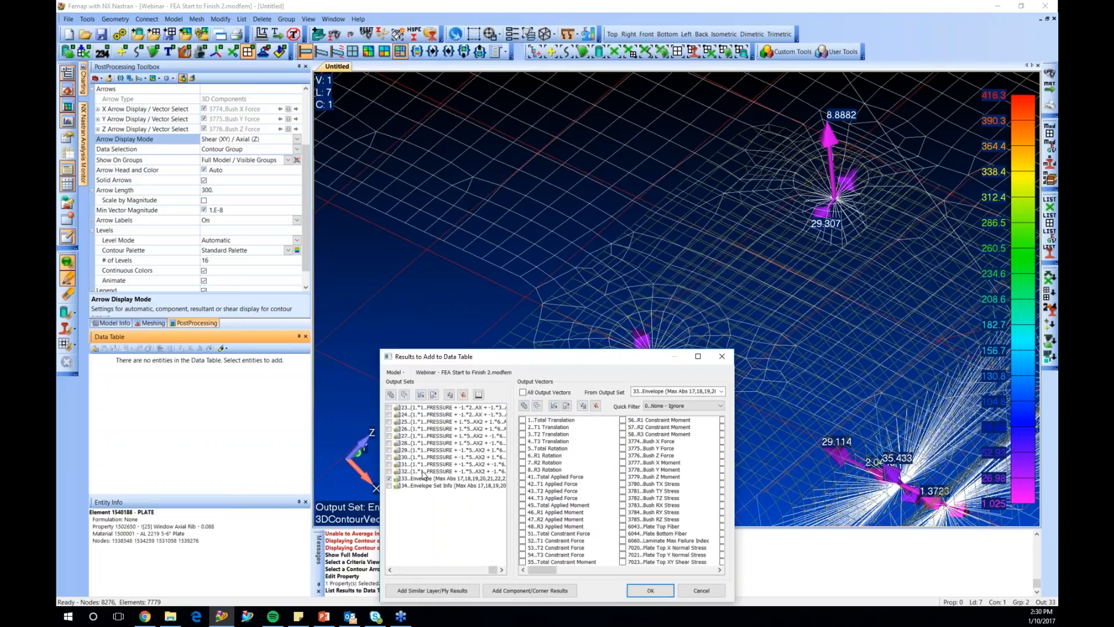
{"action": "left_click", "coordinate": [420, 479]}
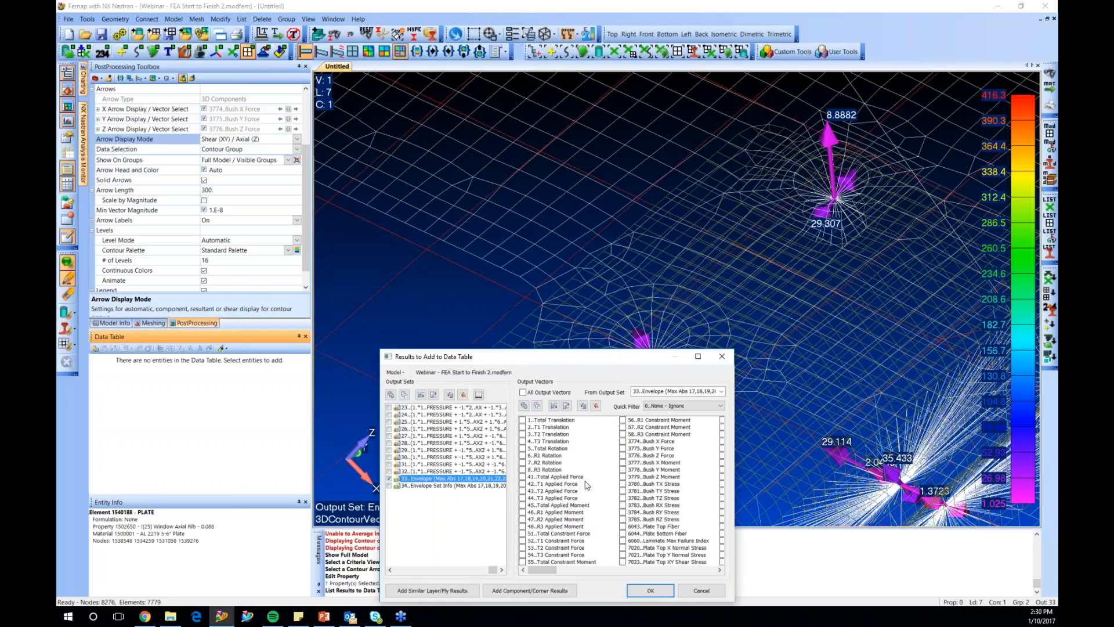
{"action": "scroll", "coordinate": [605, 469], "scroll_direction": "right", "scroll_amount": 2}
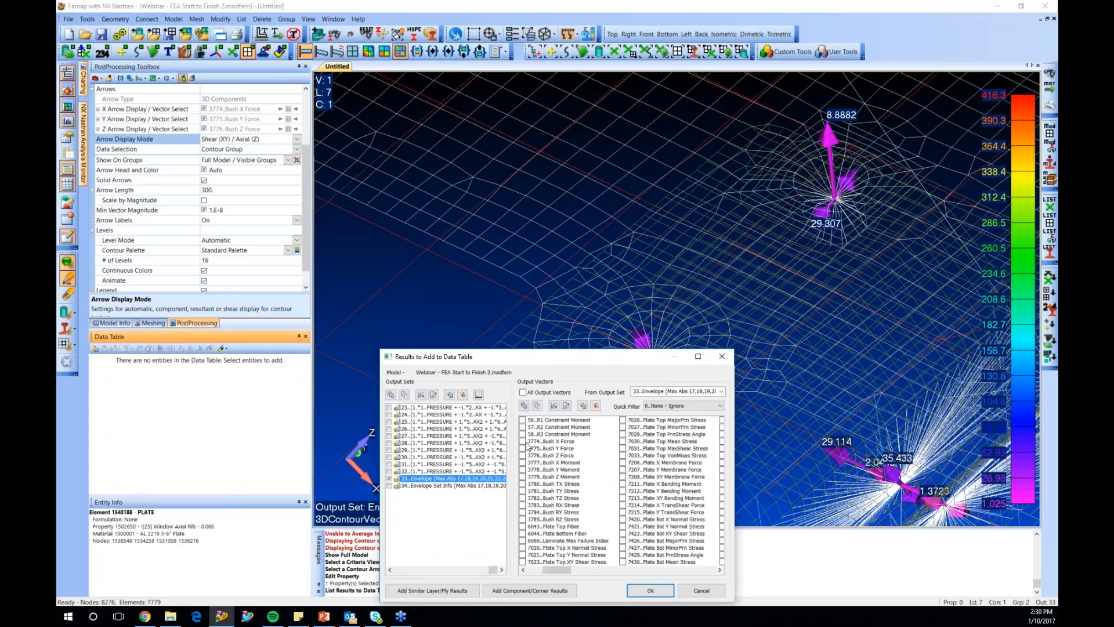
{"action": "left_click", "coordinate": [522, 442]}
{"action": "left_click", "coordinate": [523, 448]}
{"action": "left_click", "coordinate": [522, 455]}
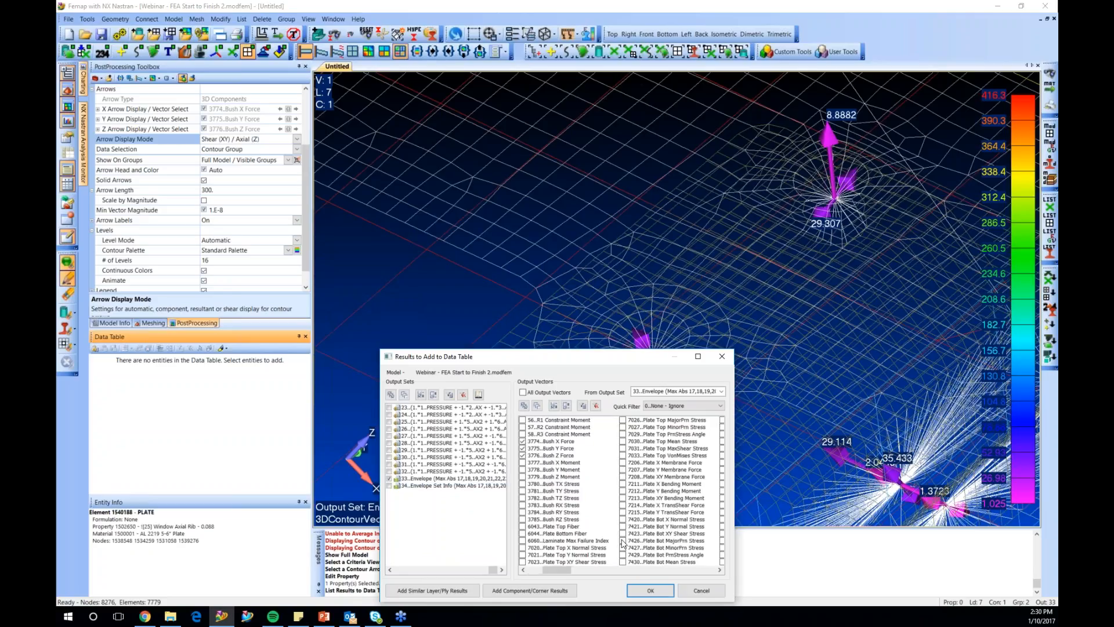
{"action": "left_click", "coordinate": [651, 590]}
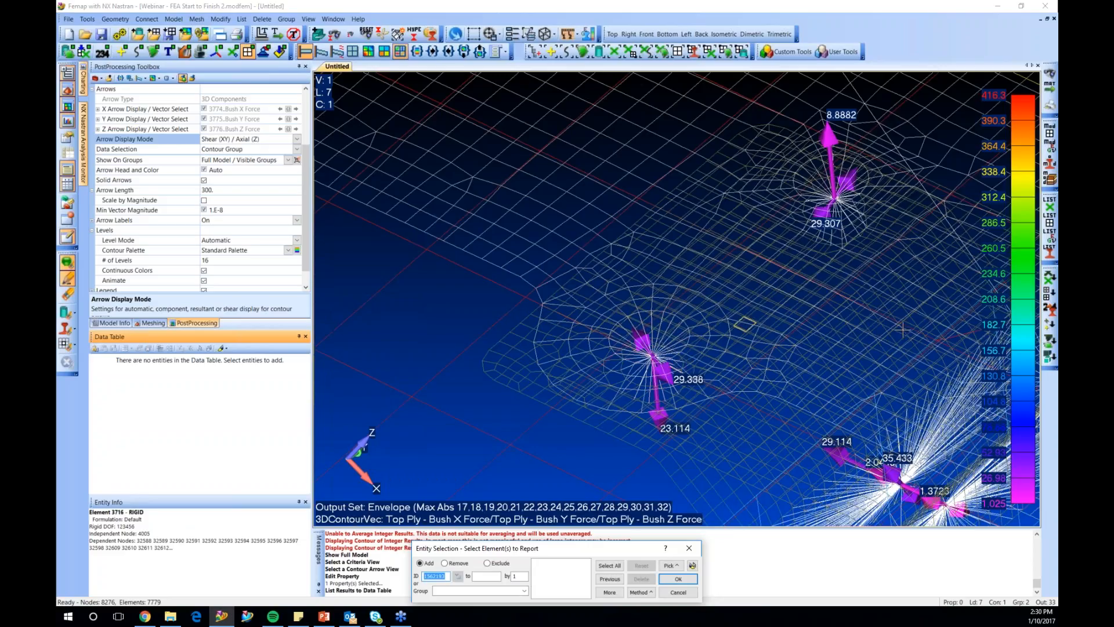
Select all Spring/Damper elements by type and add their results to the Data Table
{"action": "middle_click_drag", "start_coordinate": [902, 330], "coordinate": [792, 346]}
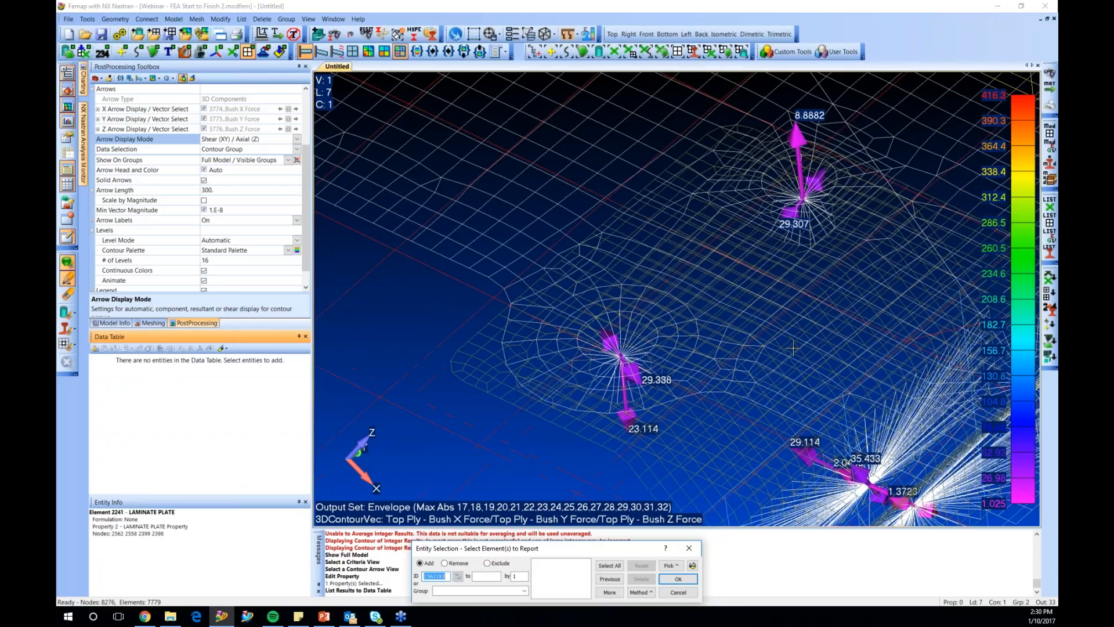
{"action": "scroll", "coordinate": [793, 347], "scroll_direction": "down", "scroll_amount": 3}
{"action": "left_click", "coordinate": [640, 591]}
{"action": "left_click", "coordinate": [655, 456]}
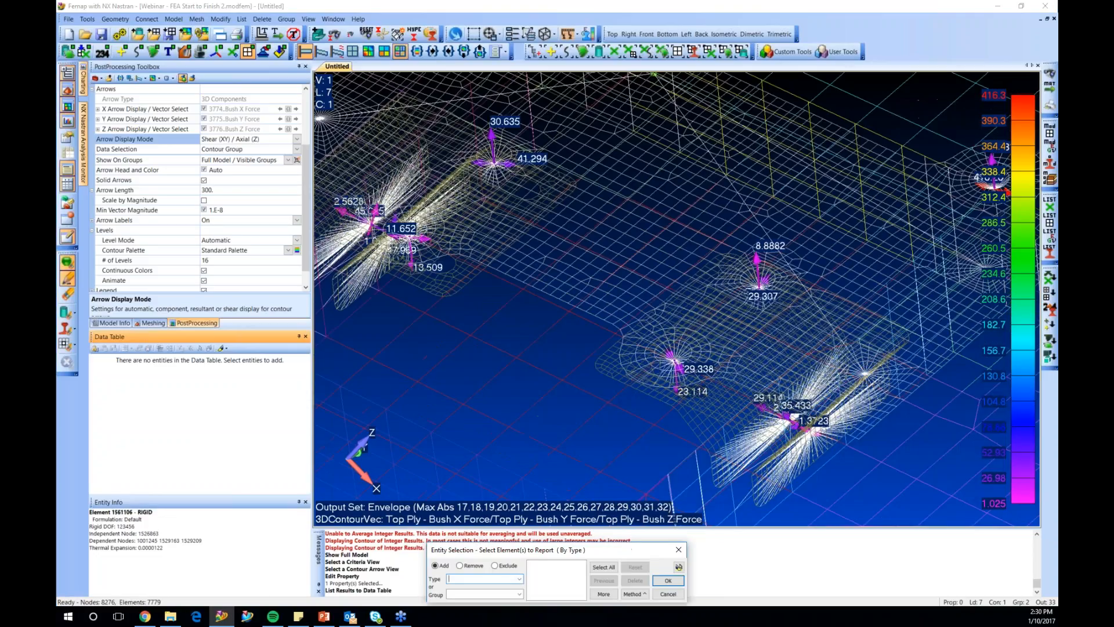
{"action": "left_click", "coordinate": [520, 579]}
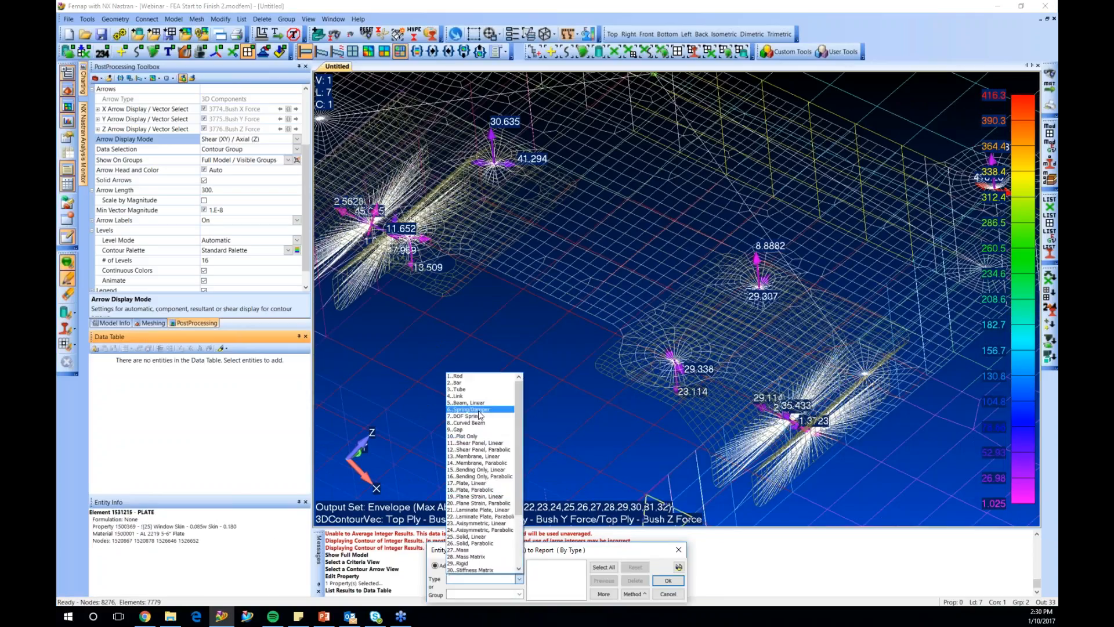
{"action": "left_click", "coordinate": [478, 410]}
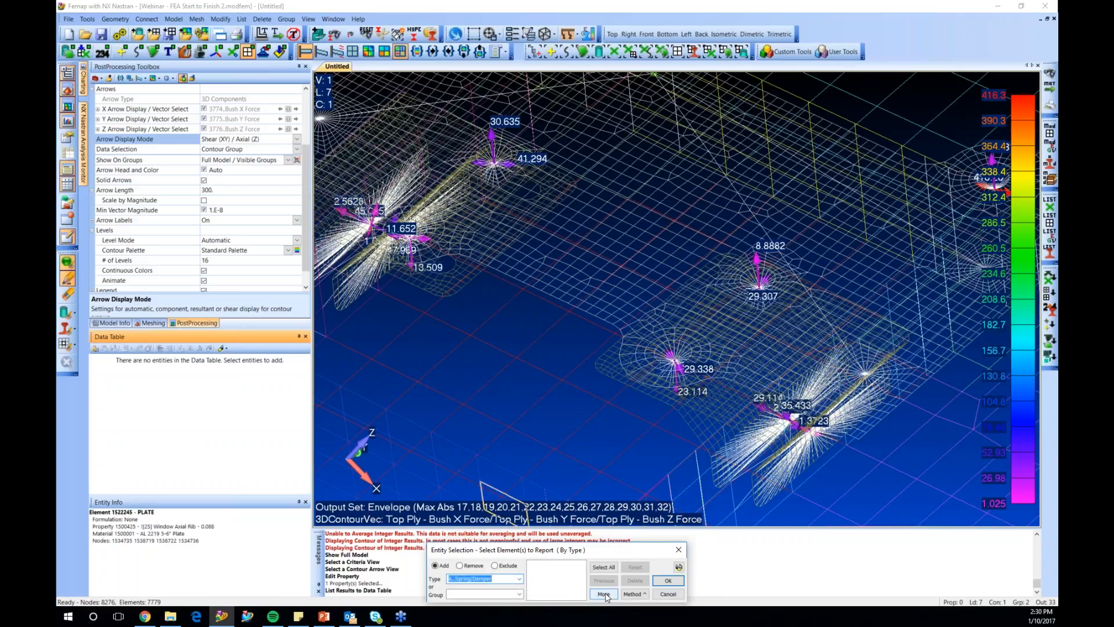
{"action": "left_click", "coordinate": [604, 593]}
{"action": "left_click", "coordinate": [678, 567]}
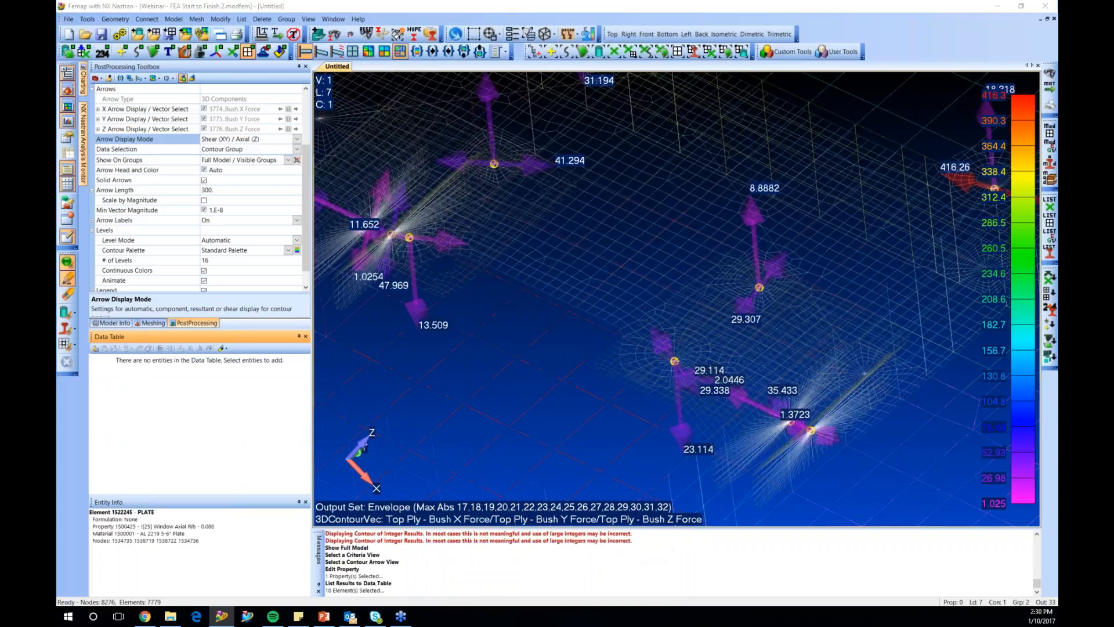
{"action": "left_click", "coordinate": [678, 567]}
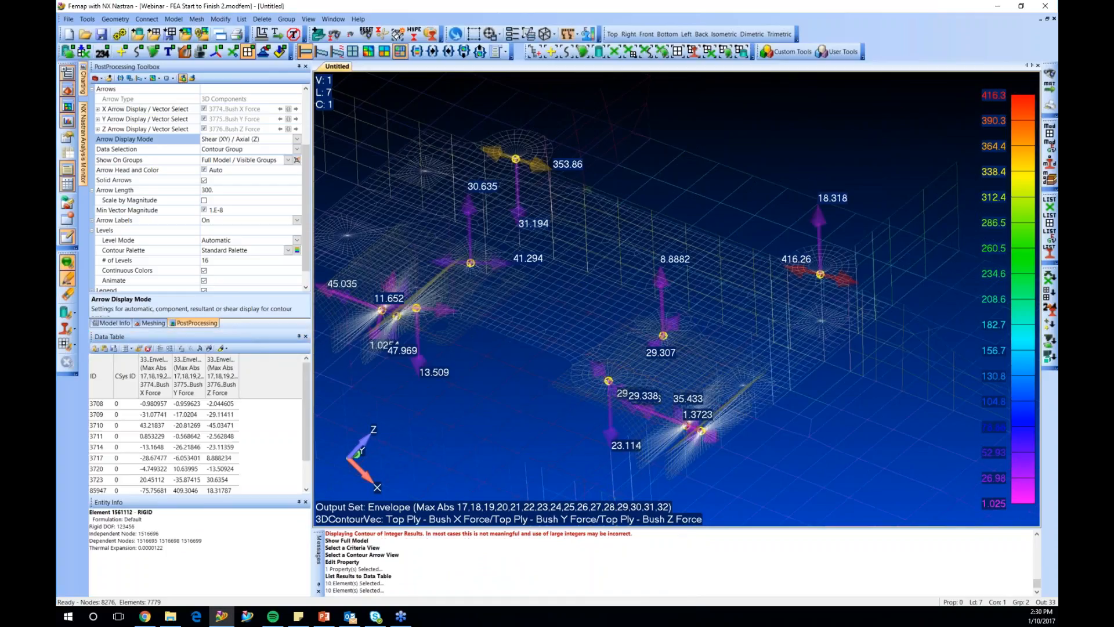
Float the Data Table as a narrow window over the model and sort its rows by Bush X Force in descending order
{"action": "left_click", "coordinate": [306, 336]}
{"action": "left_click_drag", "start_coordinate": [110, 336], "coordinate": [520, 200]}
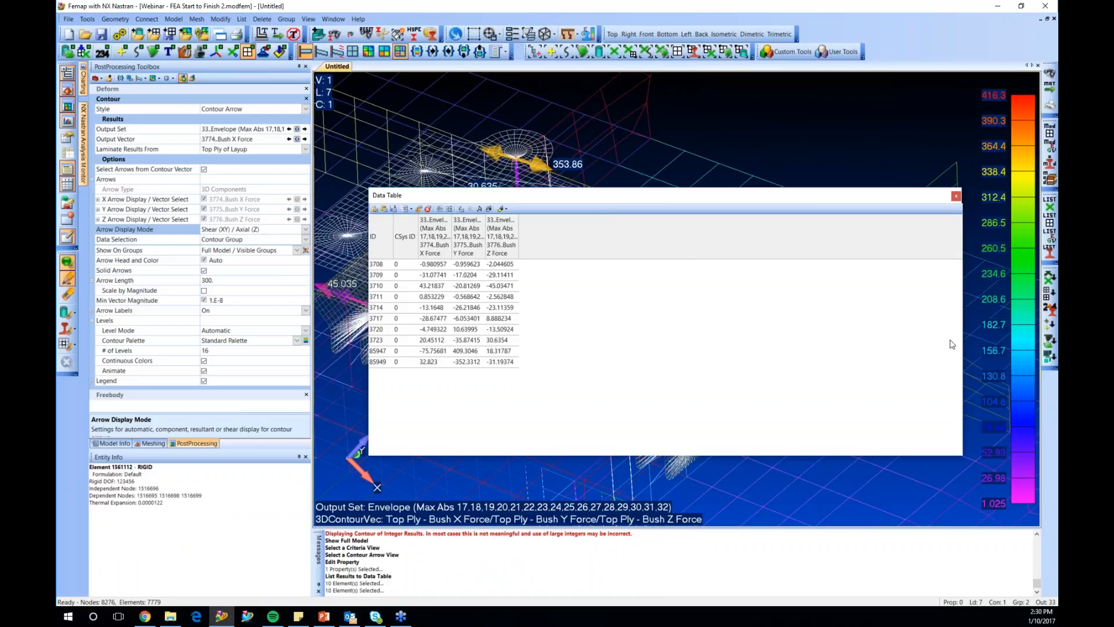
{"action": "left_click_drag", "start_coordinate": [962, 332], "coordinate": [609, 332]}
{"action": "left_click", "coordinate": [435, 242]}
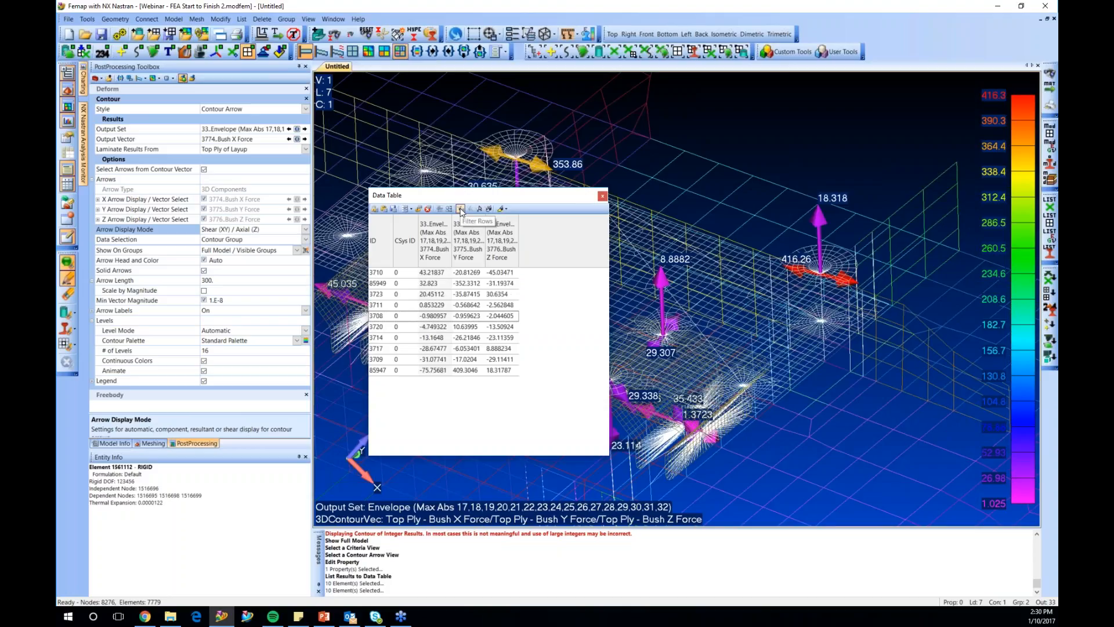
{"action": "left_click", "coordinate": [384, 210]}
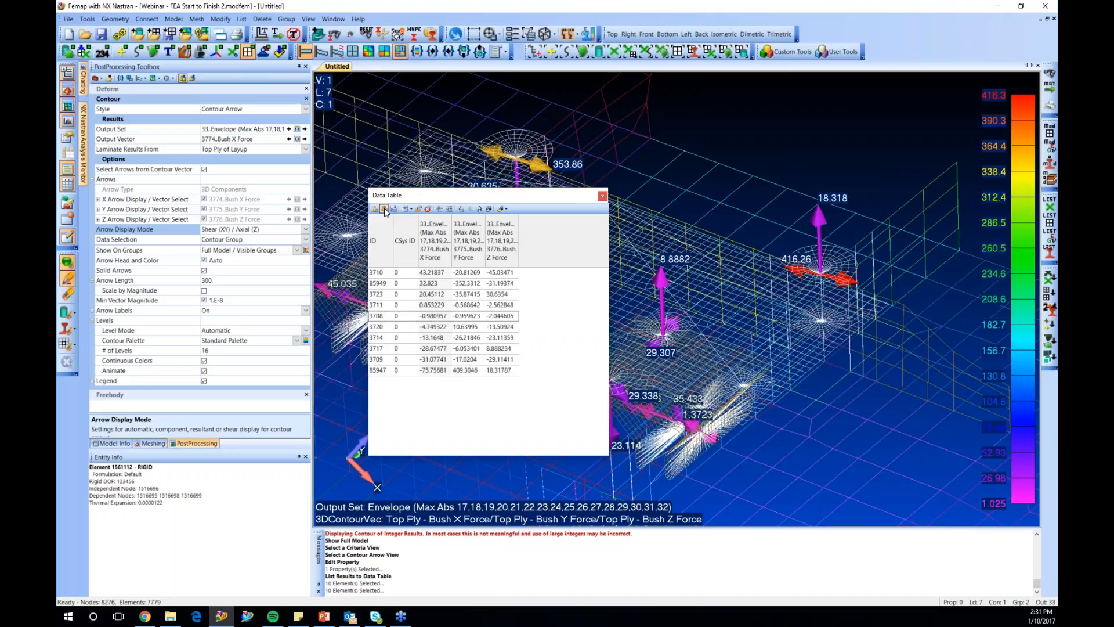
Switch to the PowerPoint presentation and start the slide show from the Agenda slide
{"action": "left_click", "coordinate": [317, 623]}
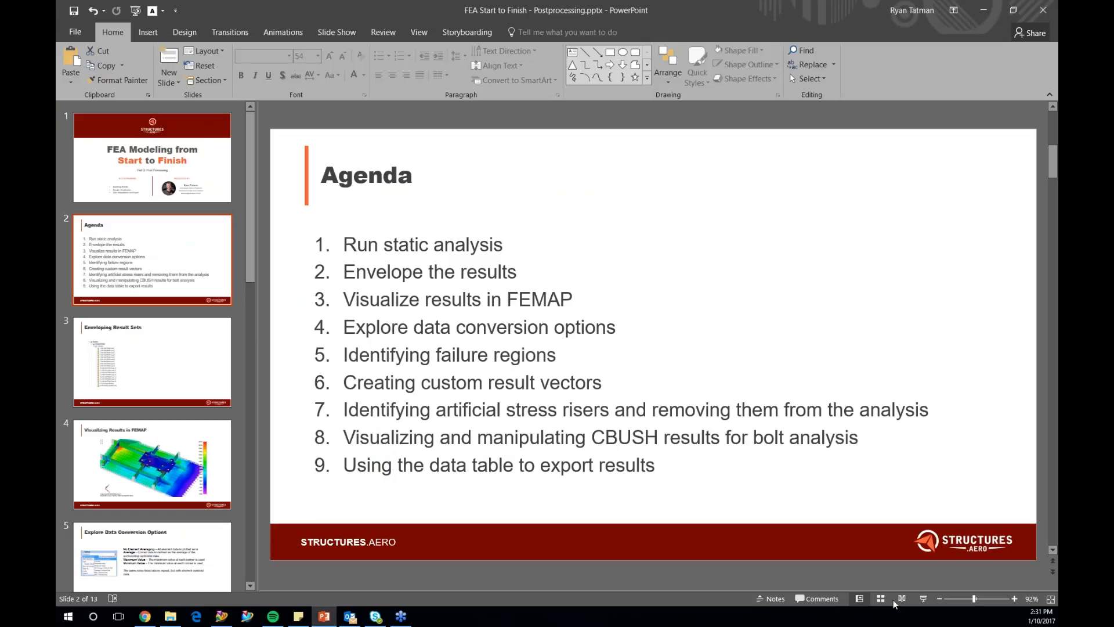
{"action": "left_click", "coordinate": [922, 599]}
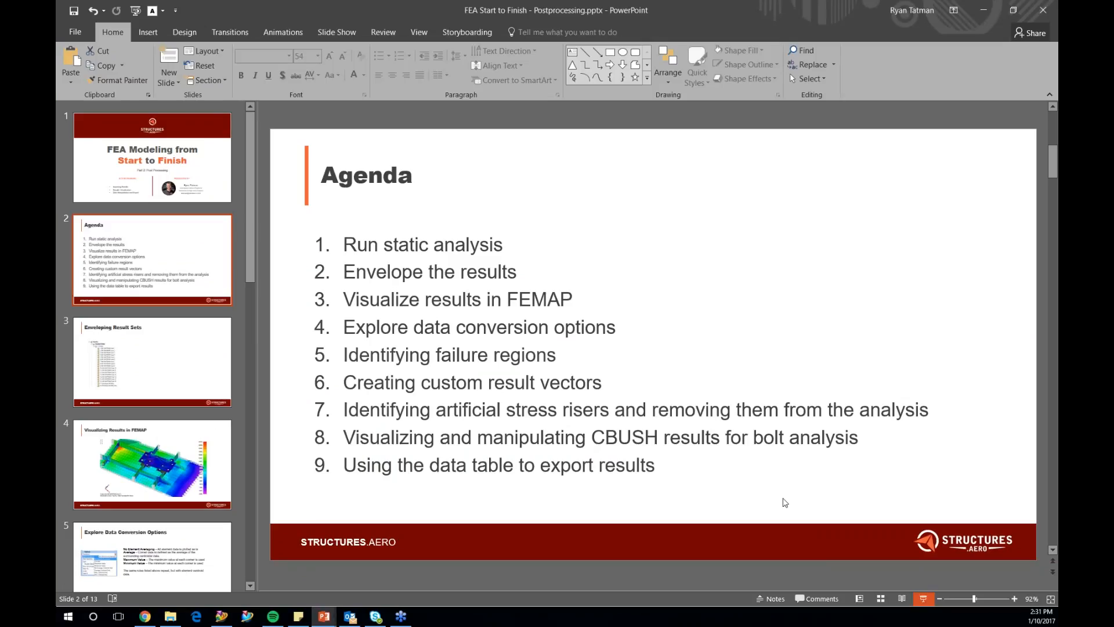